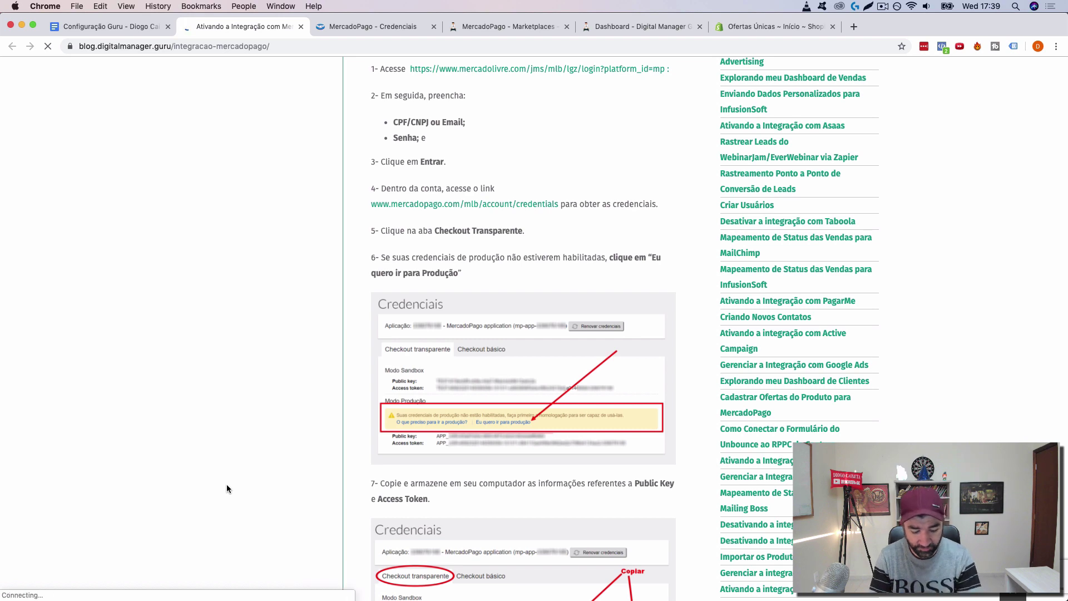
Step: Zoom the MercadoPago integration article to 150%, scroll to step 6, and dismiss the notification popup
key("super+plus")
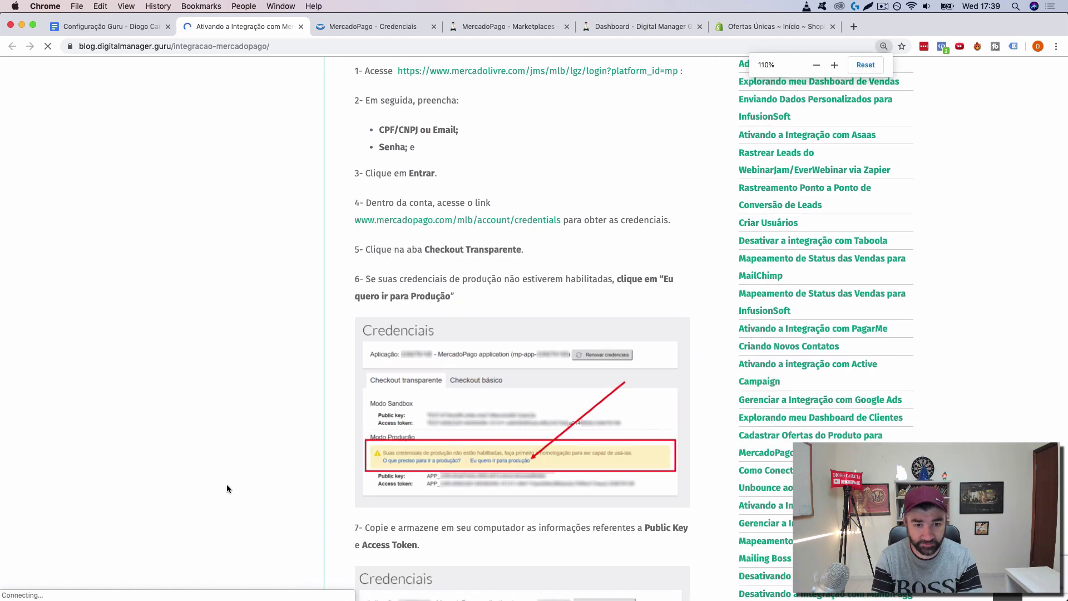
key("super+plus")
key("super+plus")
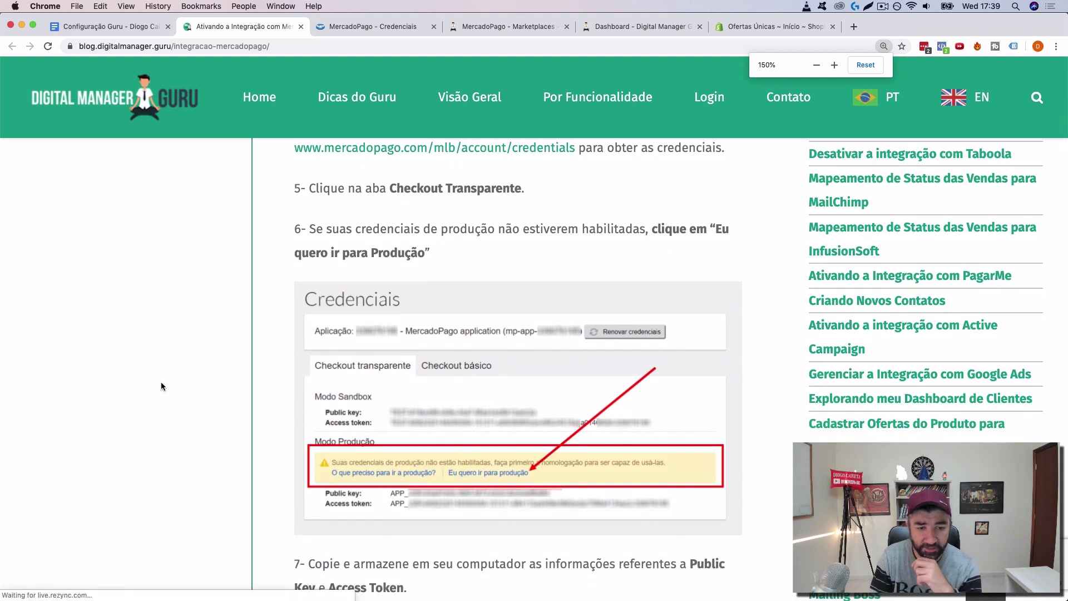
scroll(162, 392, "down", 2)
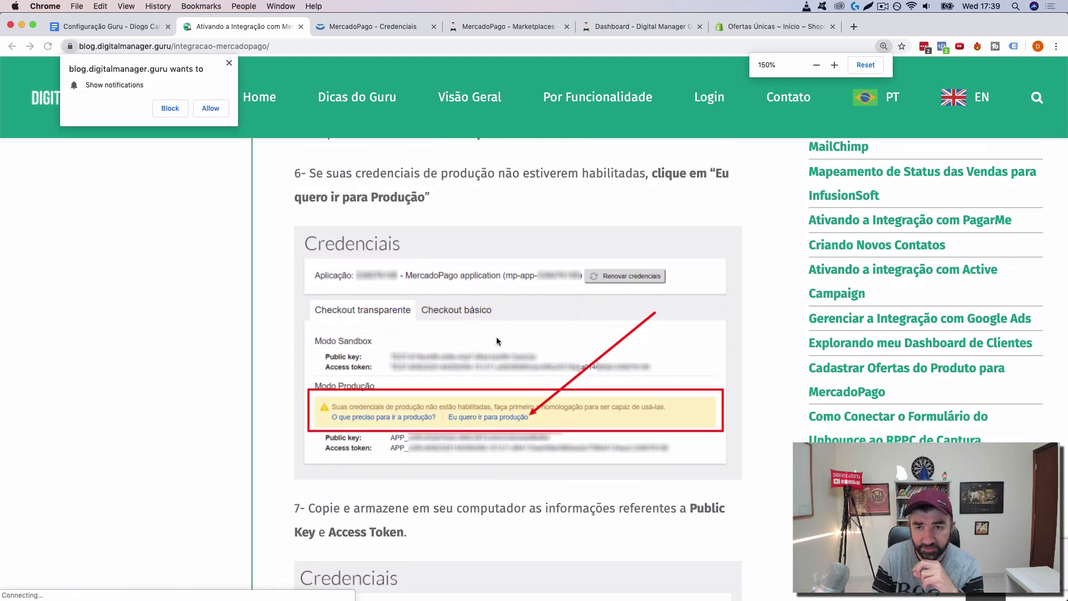
left_click(184, 110)
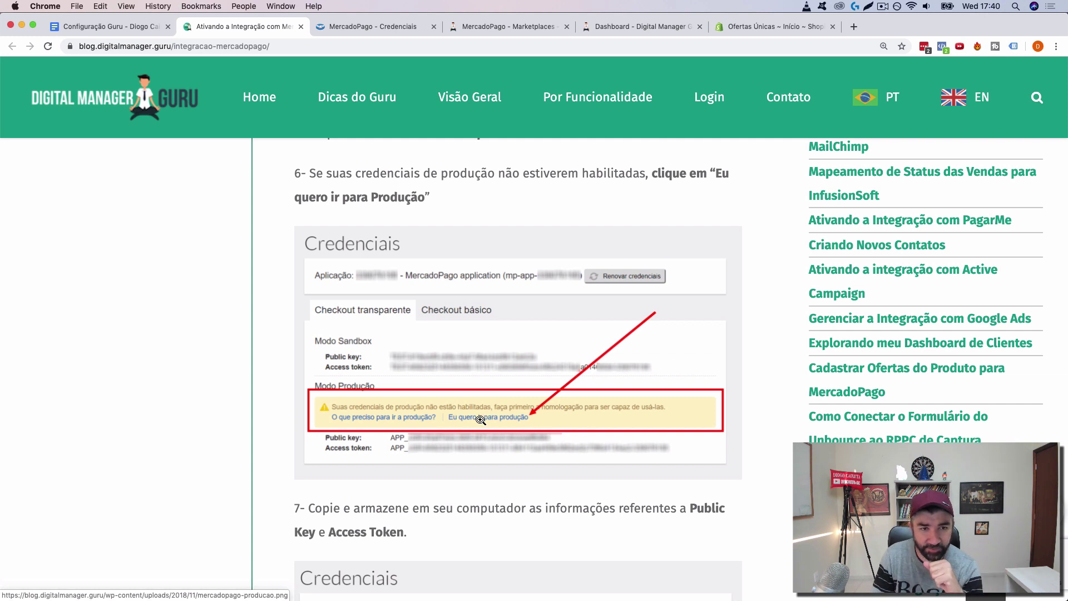
Step: Copy the production Public key from MercadoPago's Credenciais page for Guru's MercadoPago settings
left_click(345, 26)
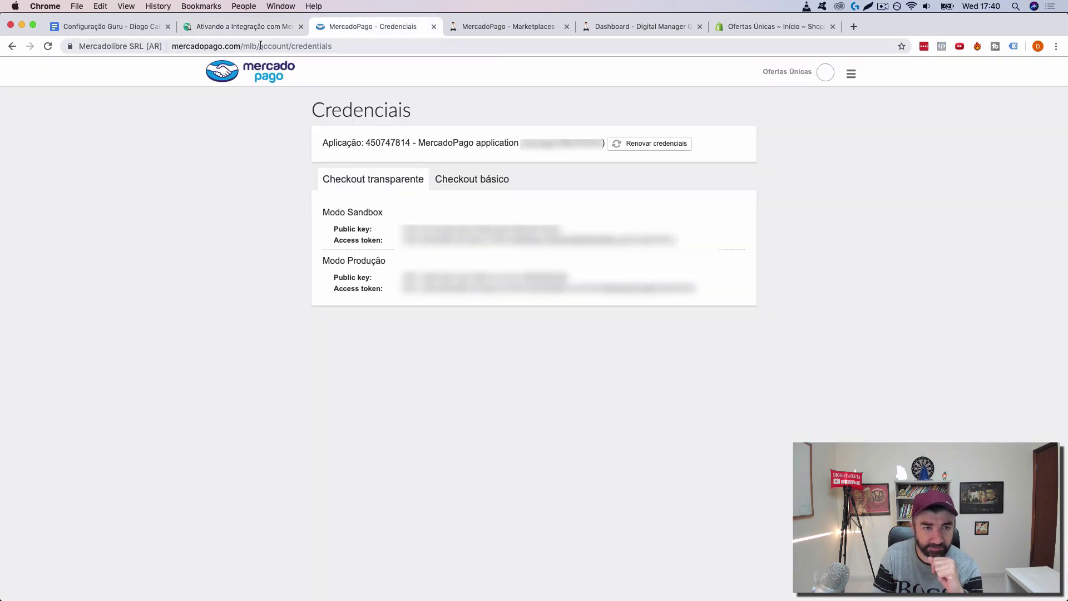
left_click(247, 31)
left_click(137, 29)
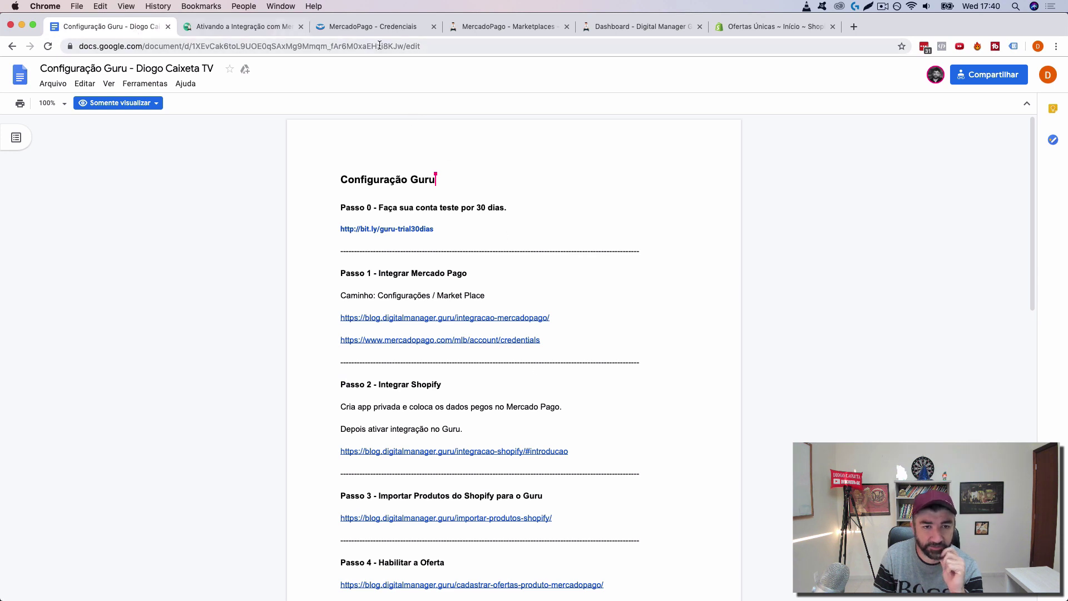
left_click(510, 26)
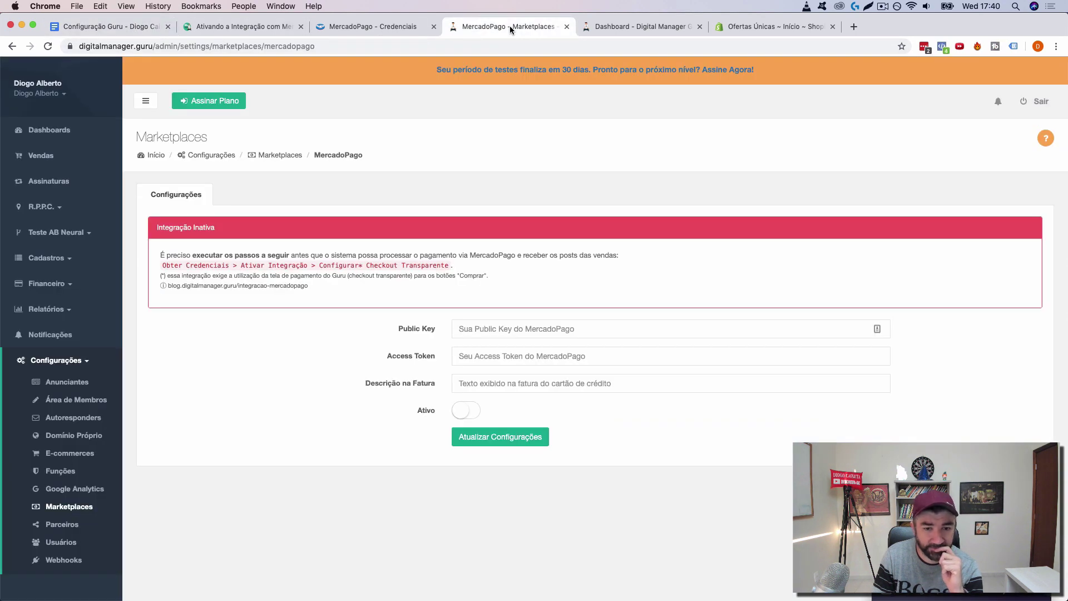
left_click(361, 26)
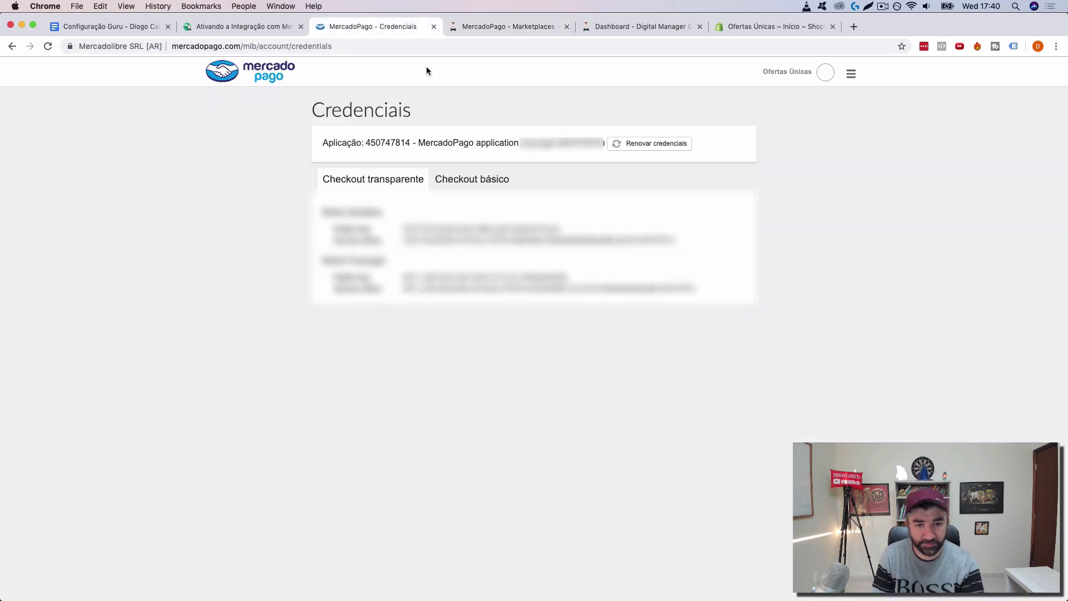
left_click_drag(566, 230, 410, 225)
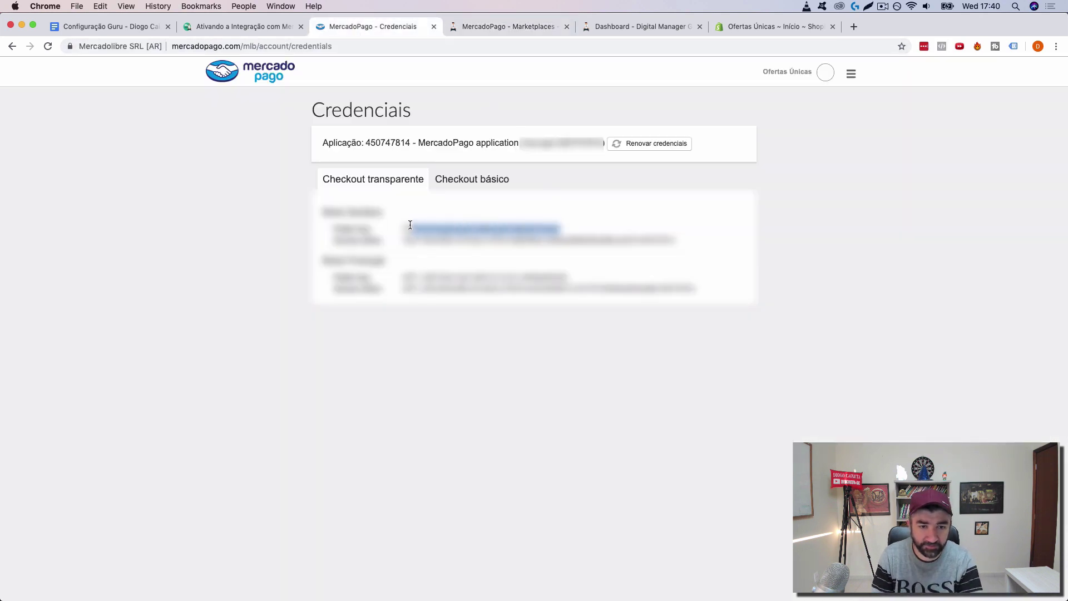
left_click(473, 25)
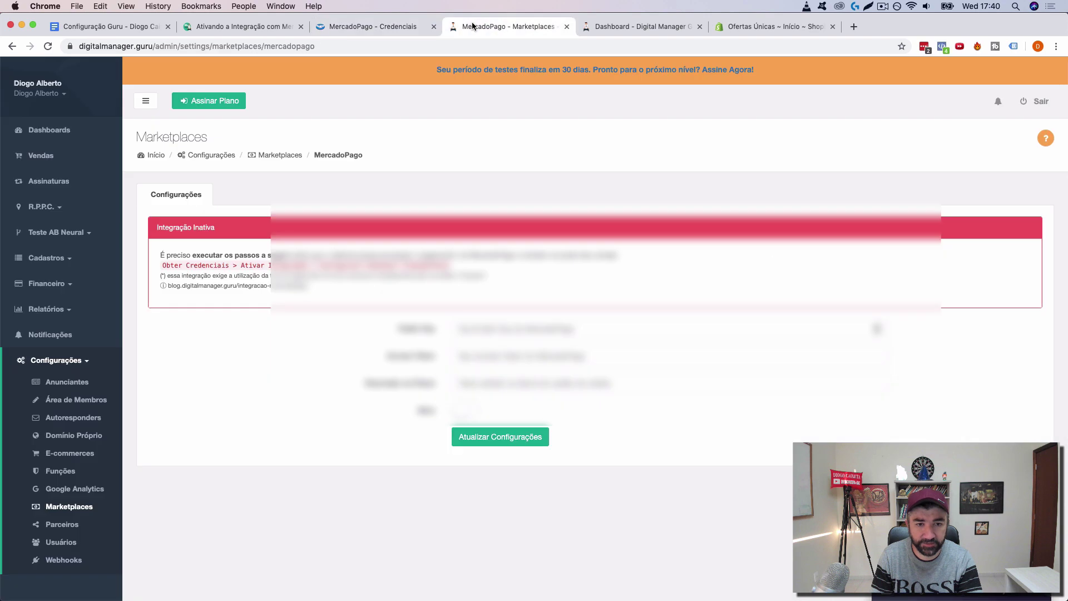
left_click(355, 25)
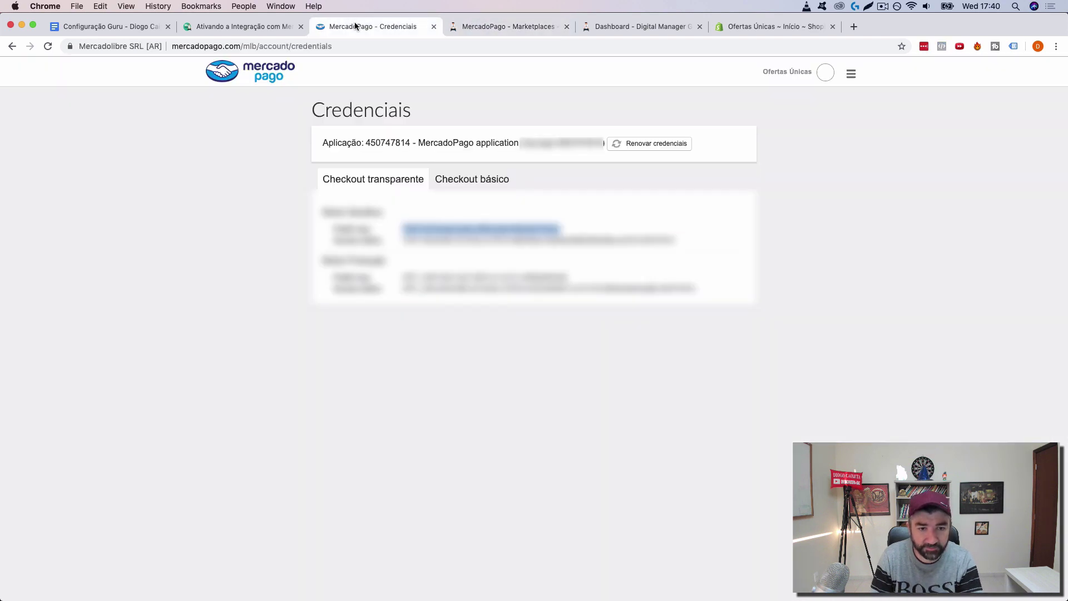
left_click_drag(573, 274, 404, 274)
key("super+c")
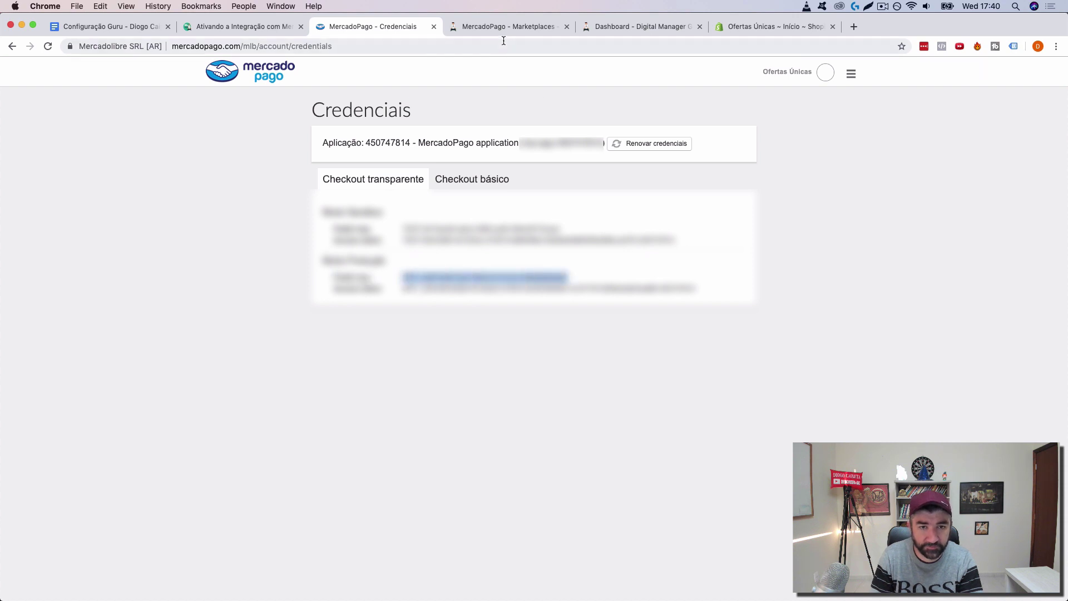
left_click(506, 27)
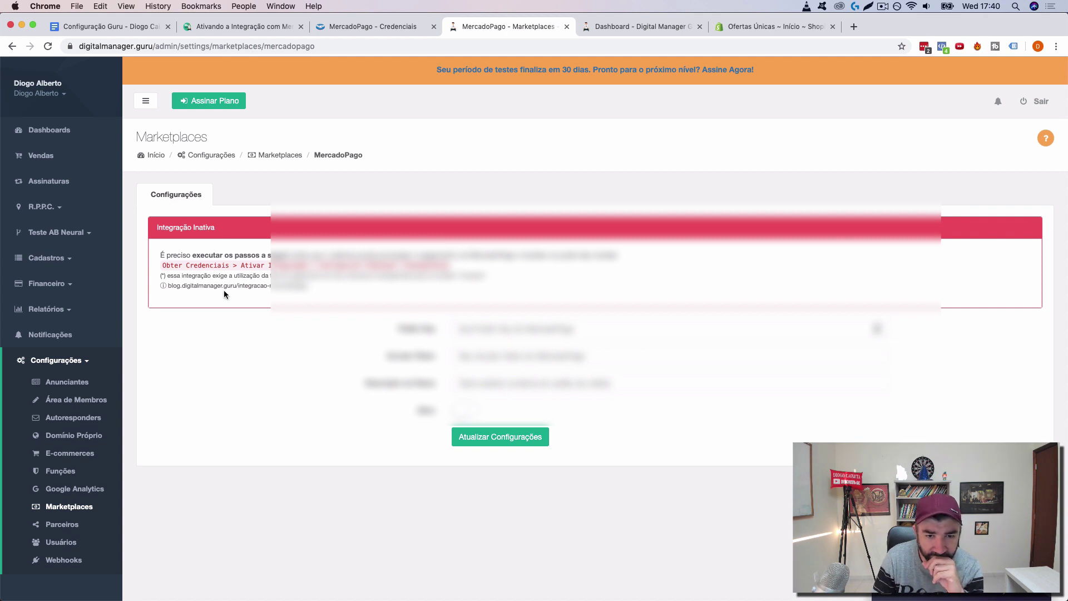
Step: Paste the production Public Key and Access Token from MercadoPago into Guru's fields
left_click(579, 329)
key("super+v")
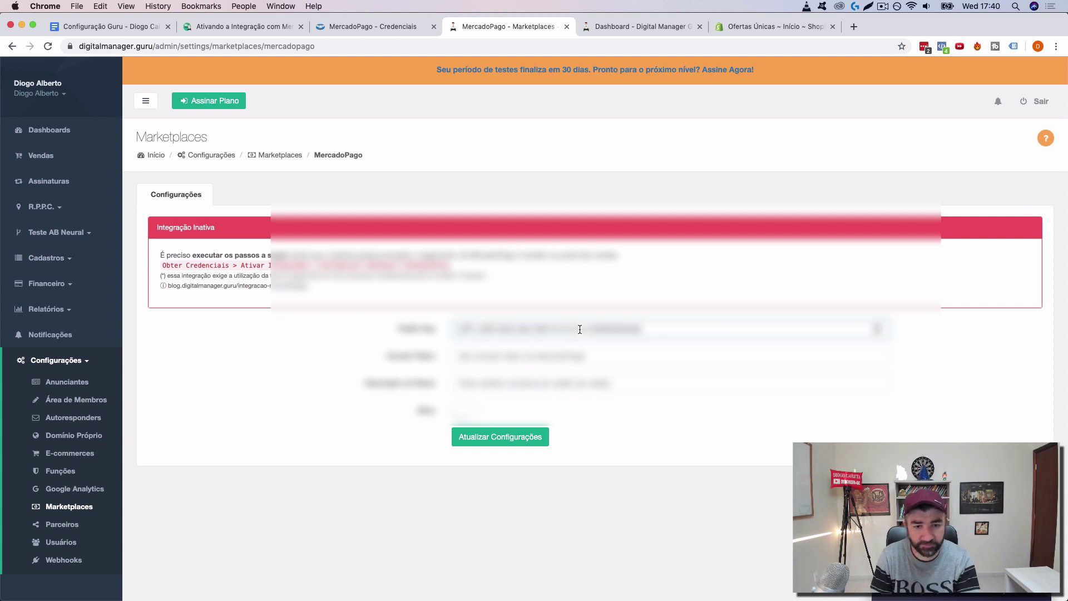
left_click(384, 26)
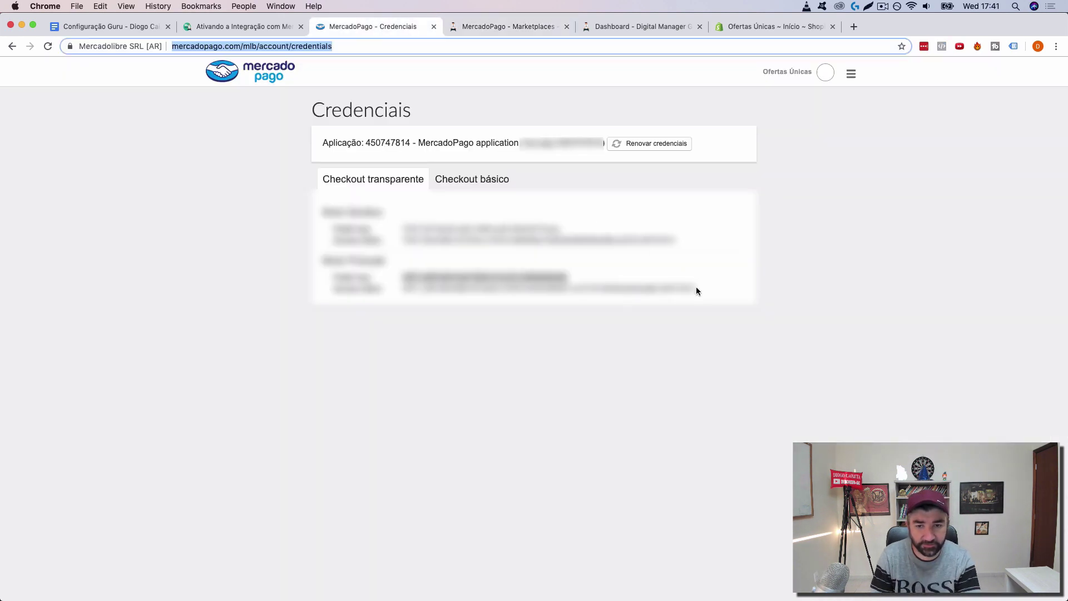
left_click(485, 26)
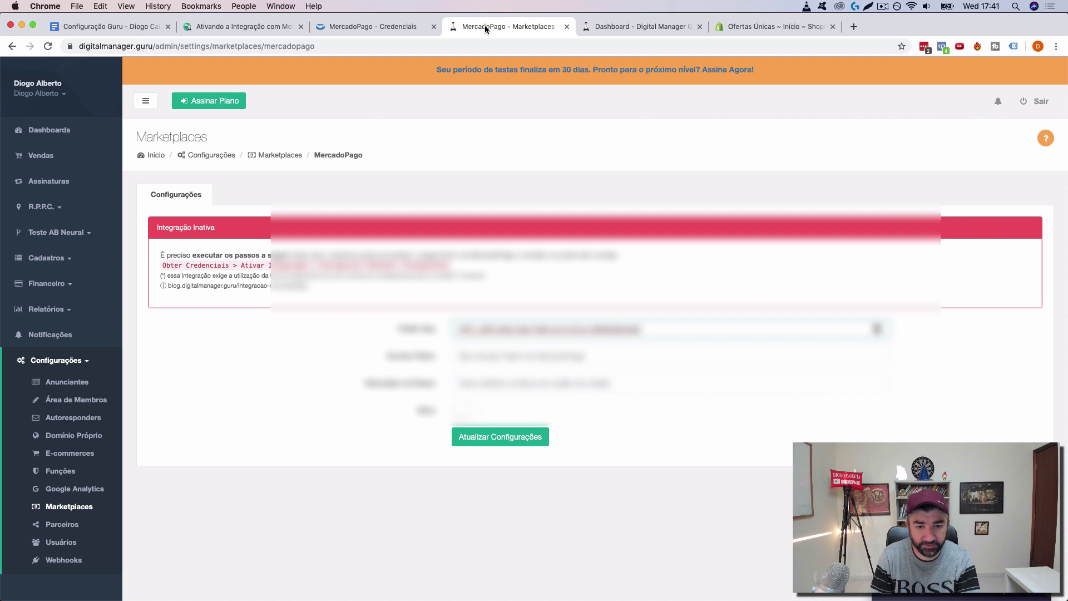
left_click(614, 28)
left_click(337, 31)
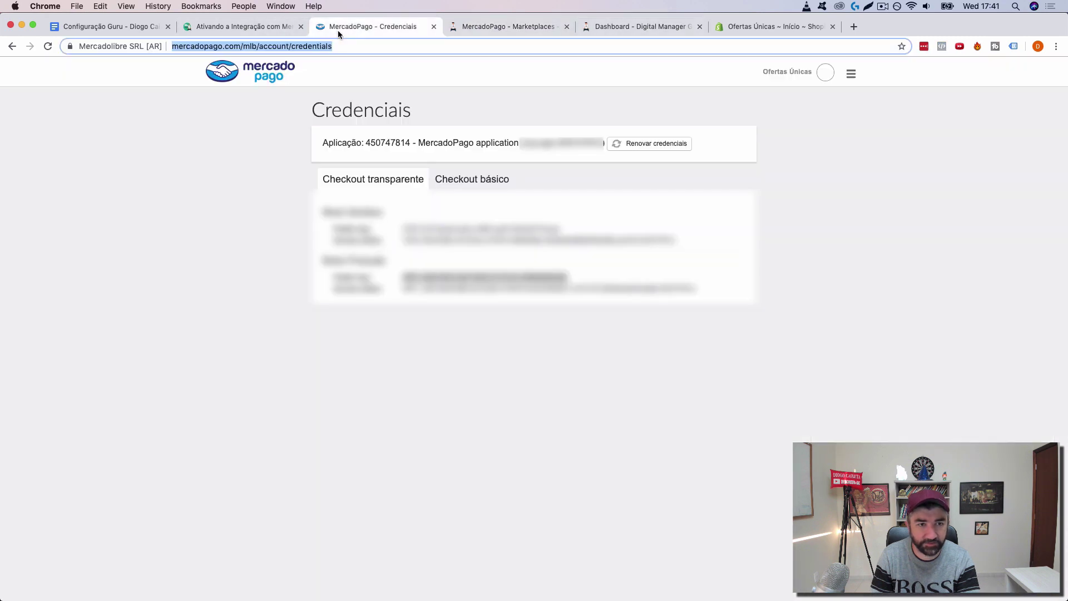
left_click(251, 29)
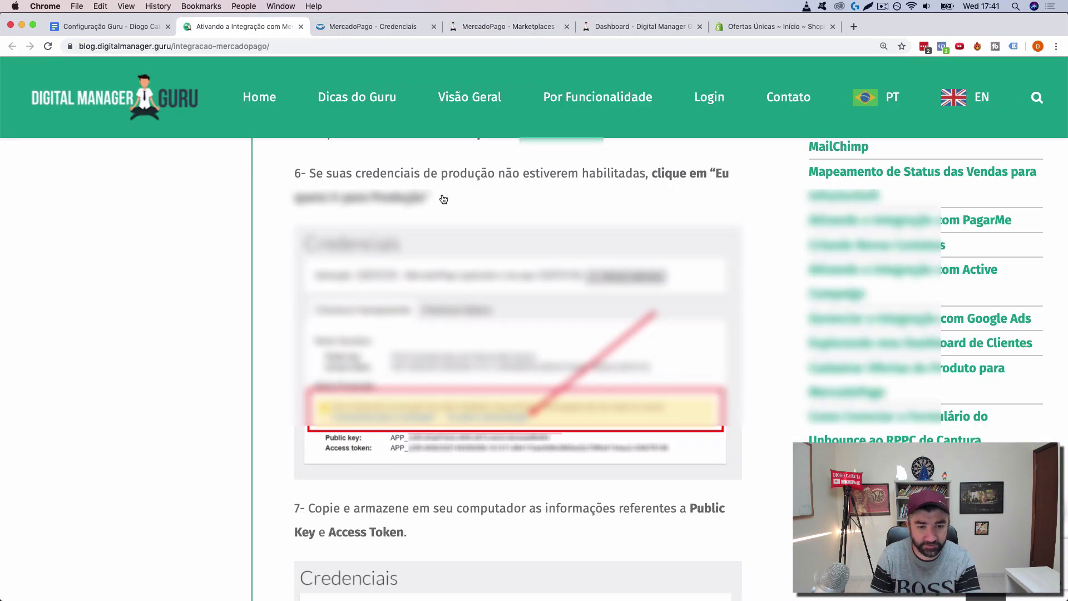
left_click(374, 26)
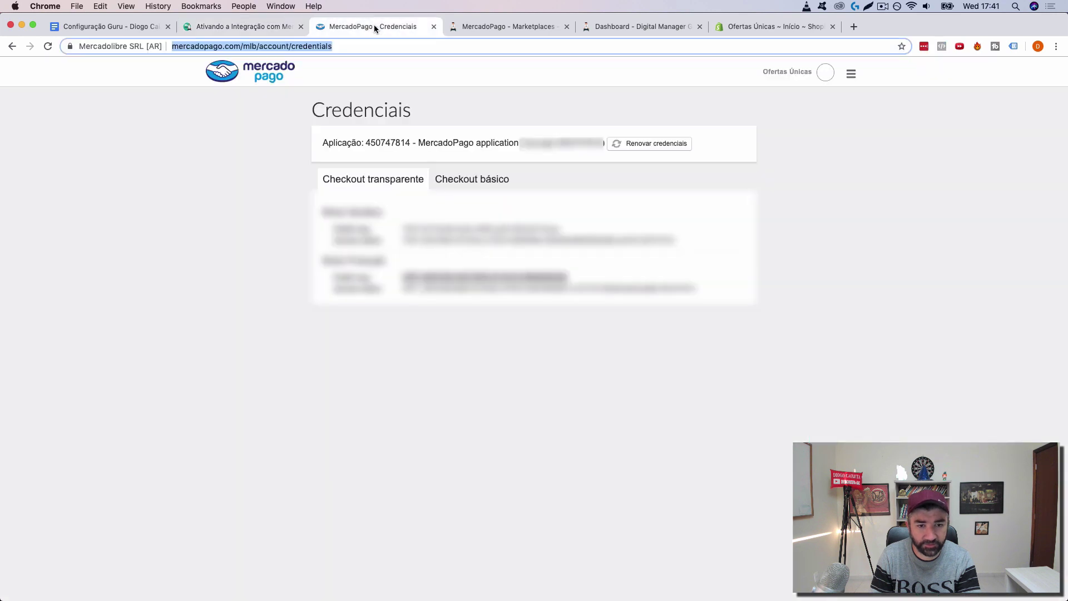
left_click_drag(697, 289, 386, 286)
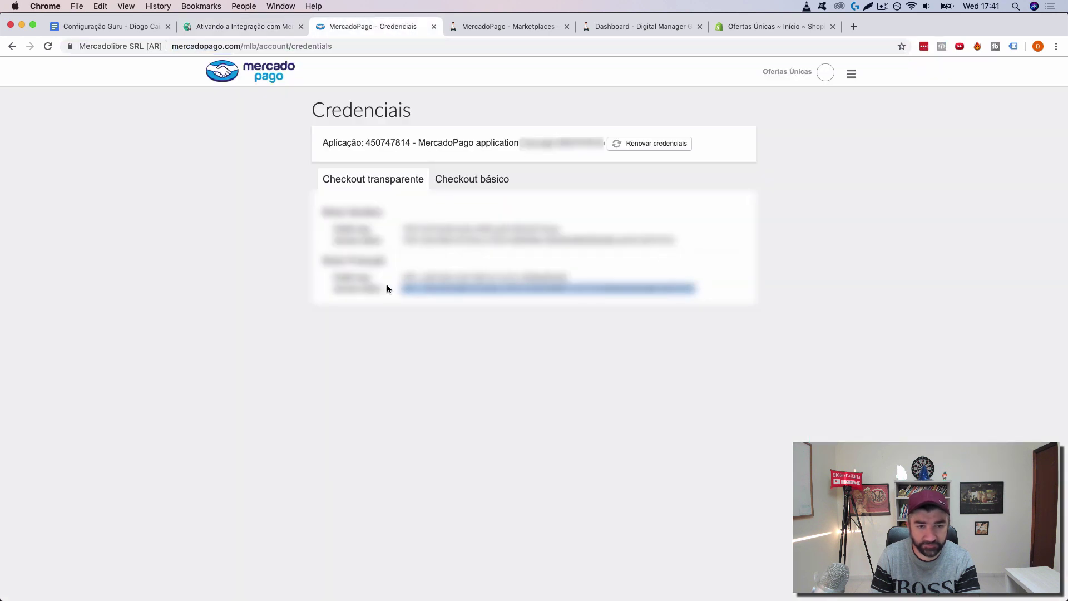
left_click(499, 26)
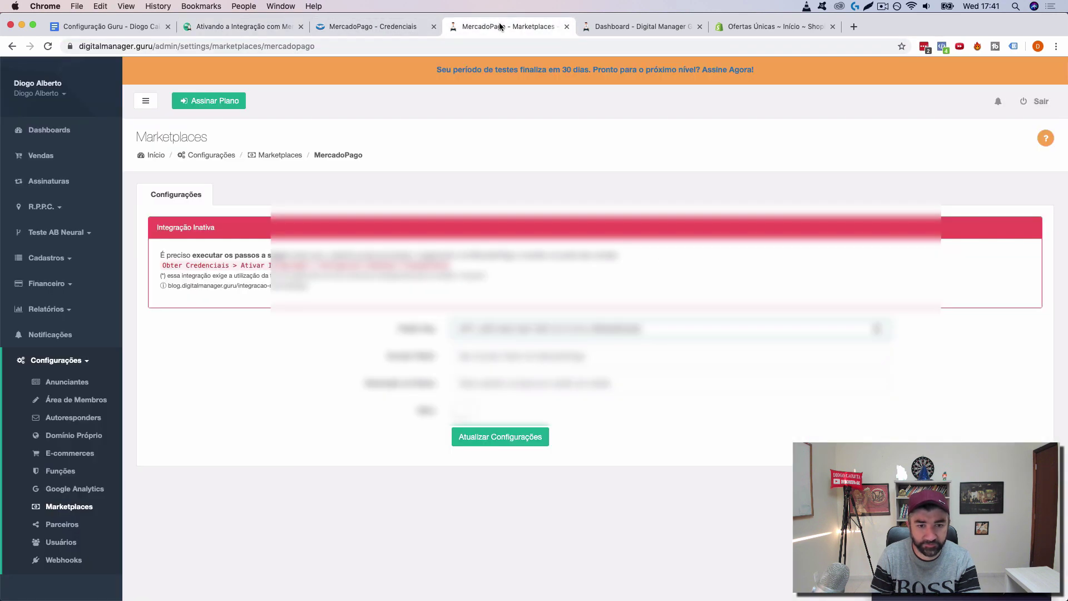
left_click(480, 352)
key("super+v")
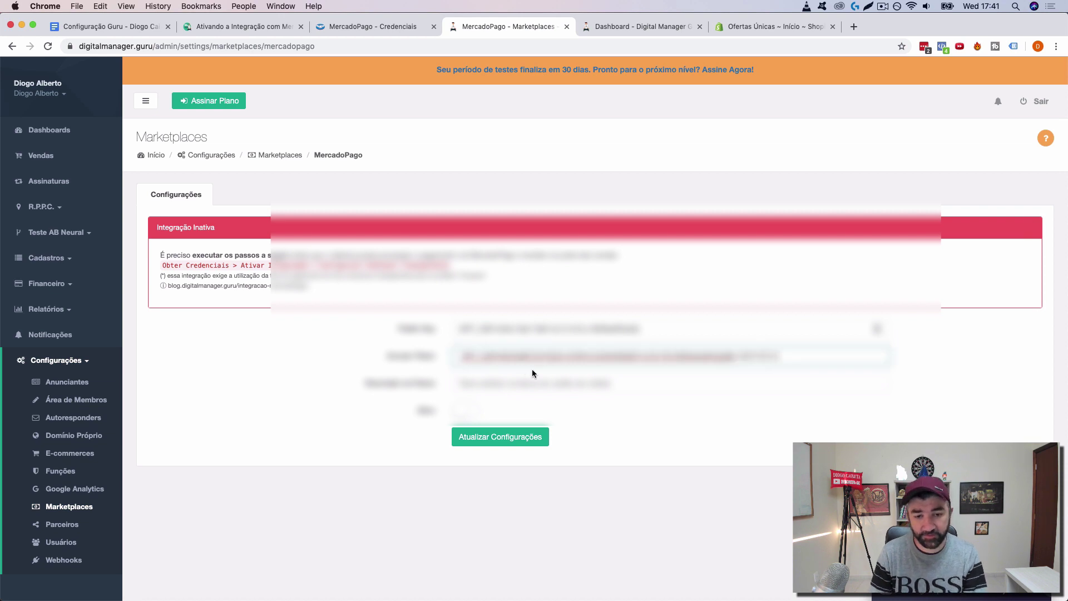
left_click(524, 376)
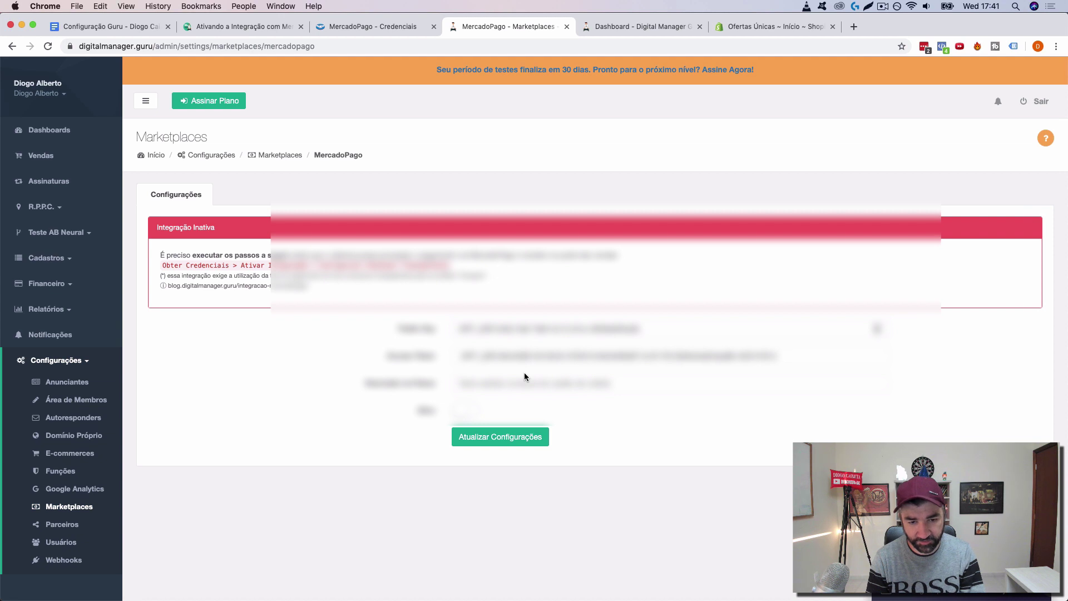
Step: Enter the Descrição na Fatura, switch the integration to Ativo, and save the settings
left_click(521, 383)
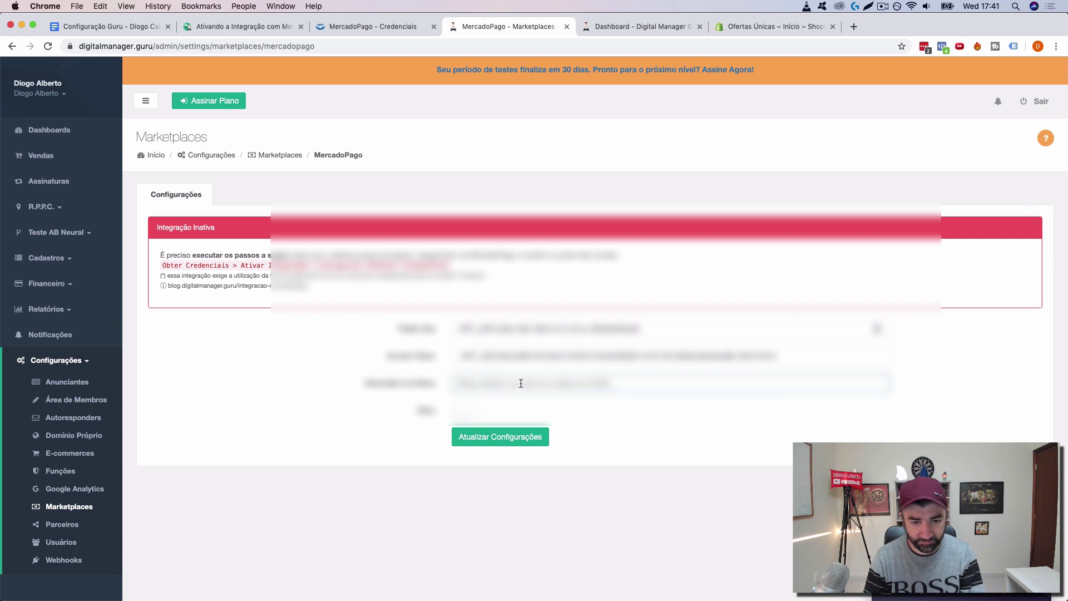
type("teste")
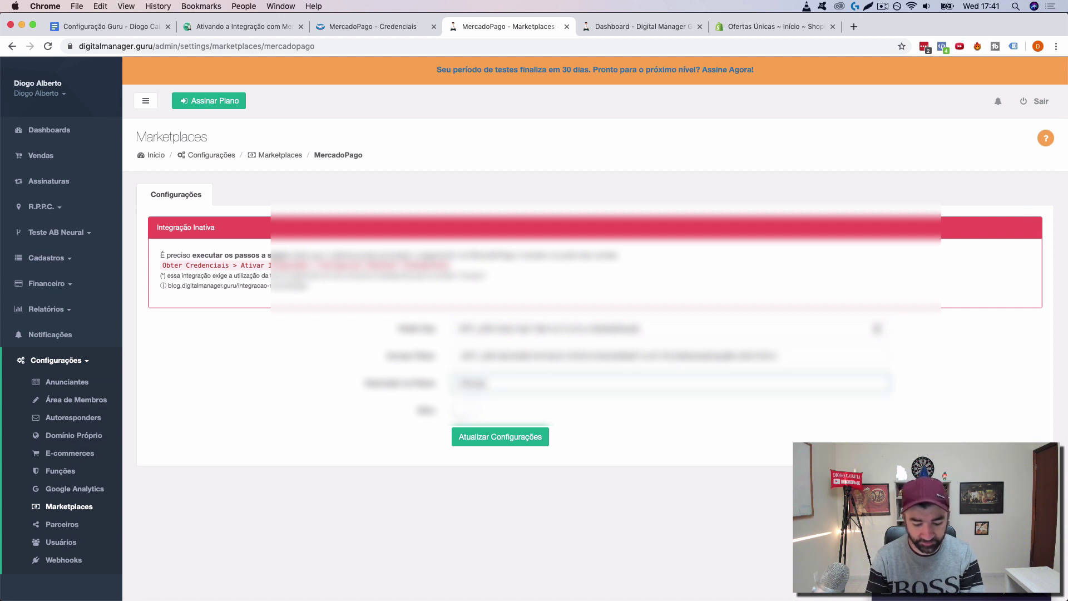
type(" 01")
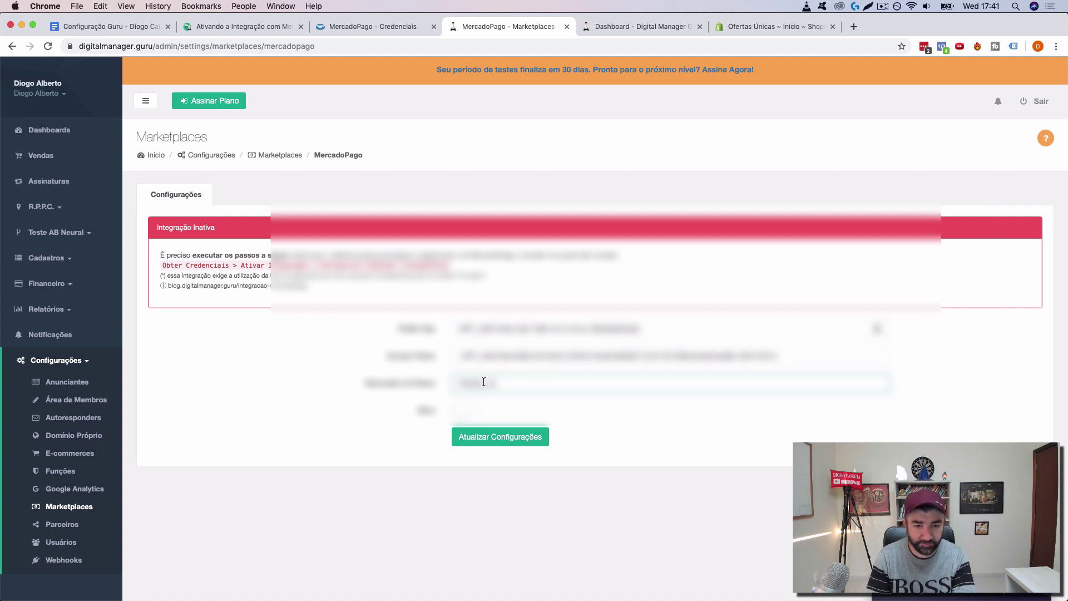
left_click_drag(481, 382, 467, 382)
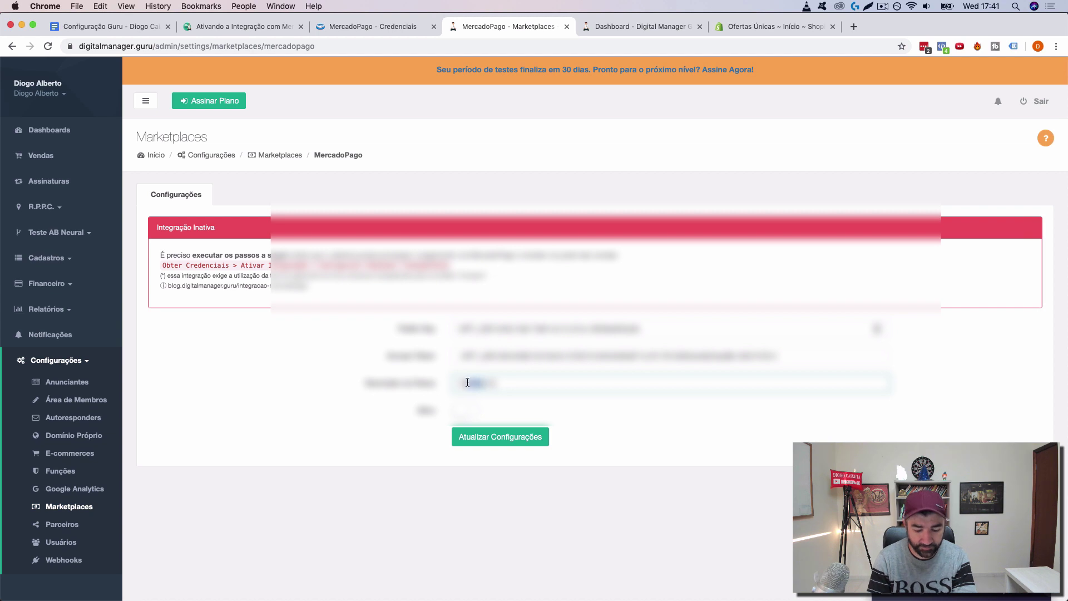
key("BackSpace")
type("URU")
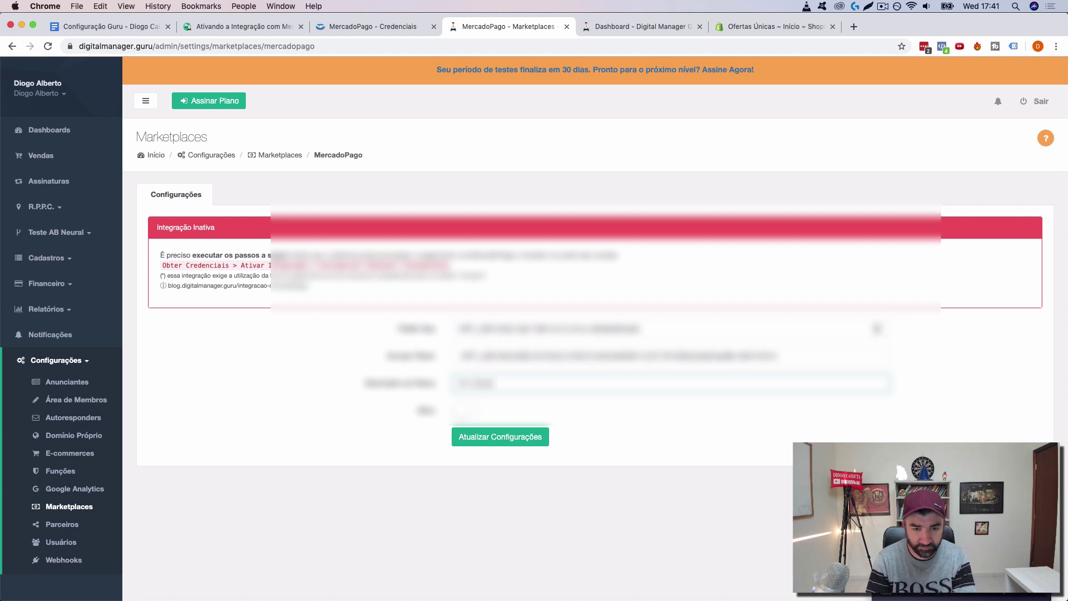
left_click(465, 411)
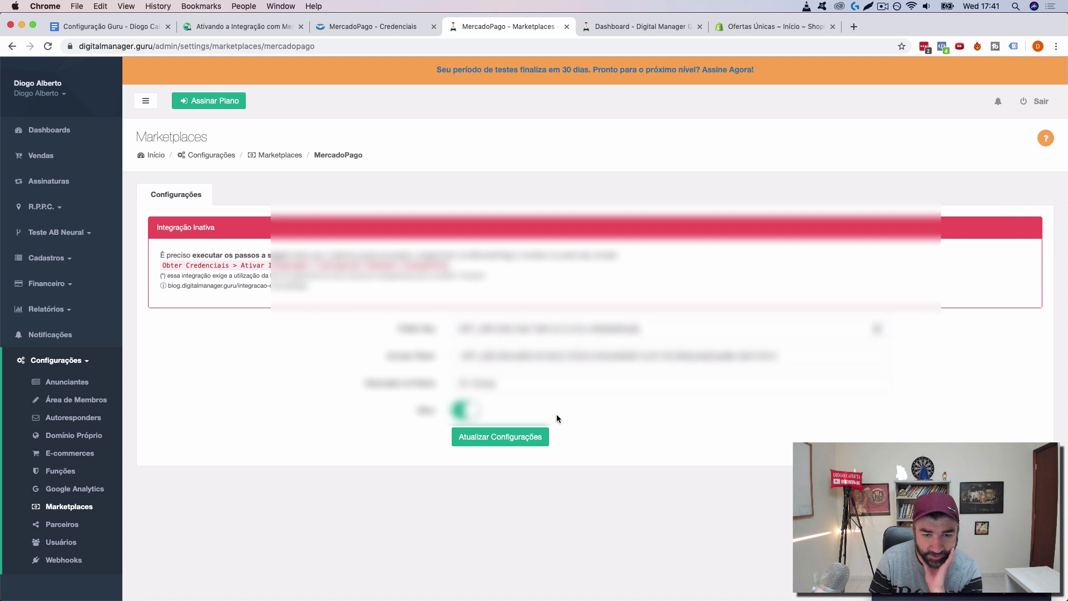
left_click(508, 441)
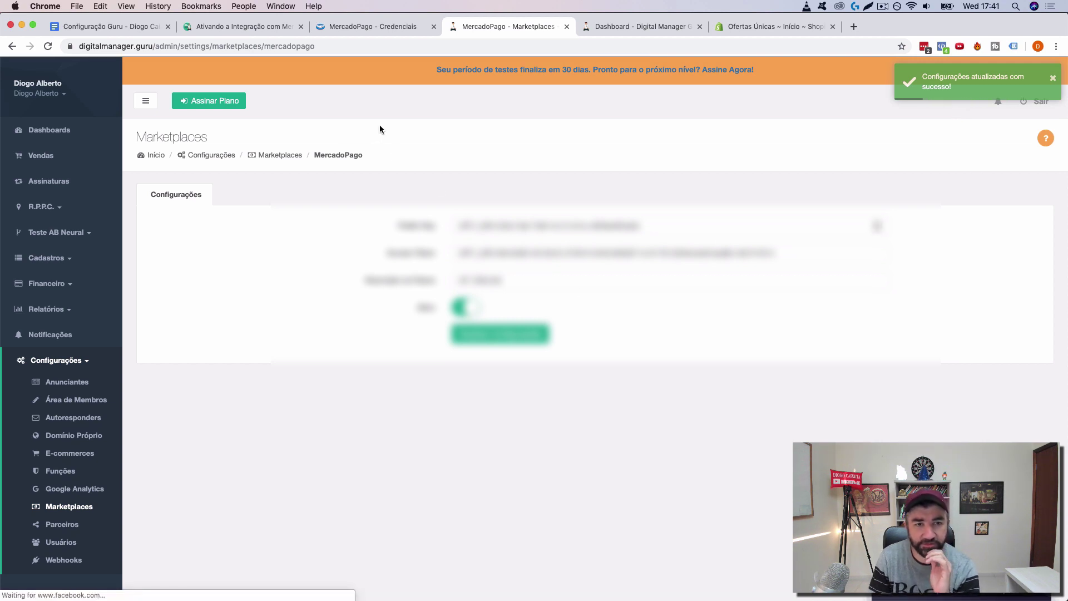
Step: From the Configuração Guru notes, open the Passo 2 'Ativar a Integração com Shopify' guide
left_click(122, 26)
left_click_drag(122, 25, 392, 25)
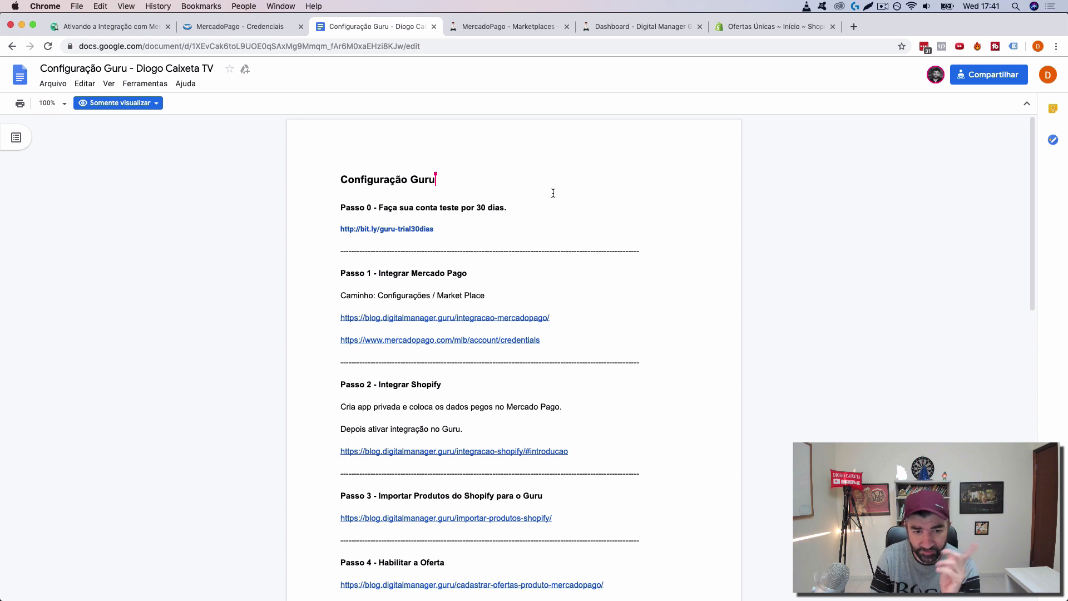
scroll(553, 193, "down", 1)
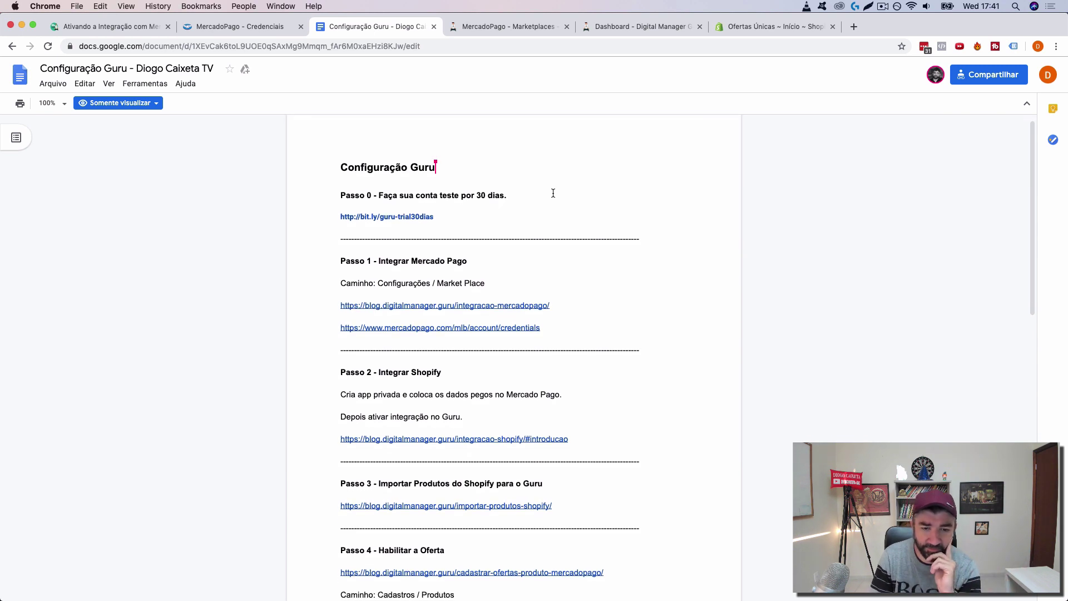
left_click(756, 26)
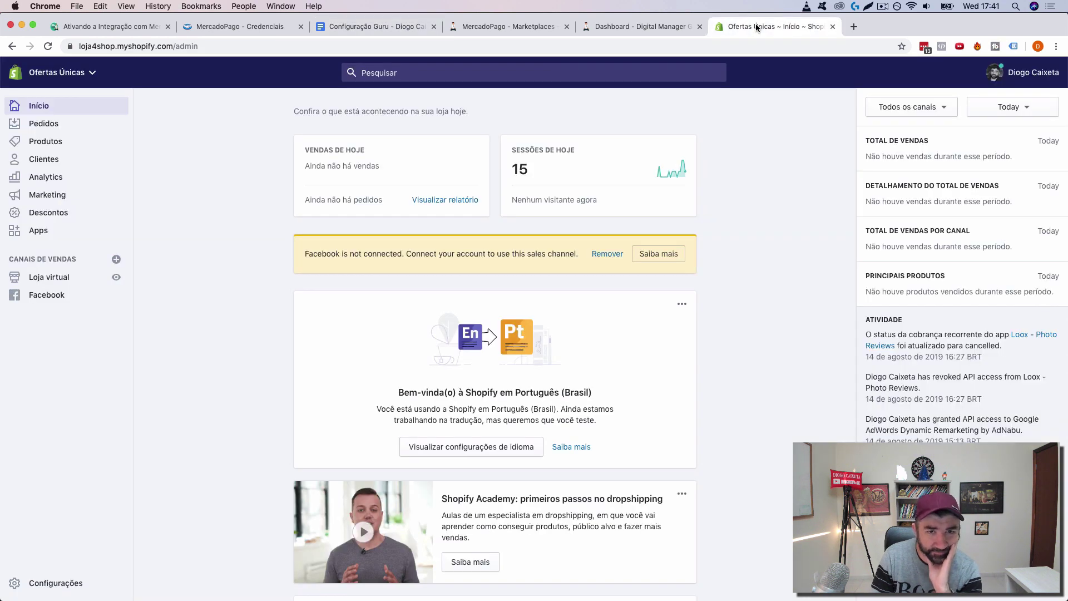
left_click(364, 29)
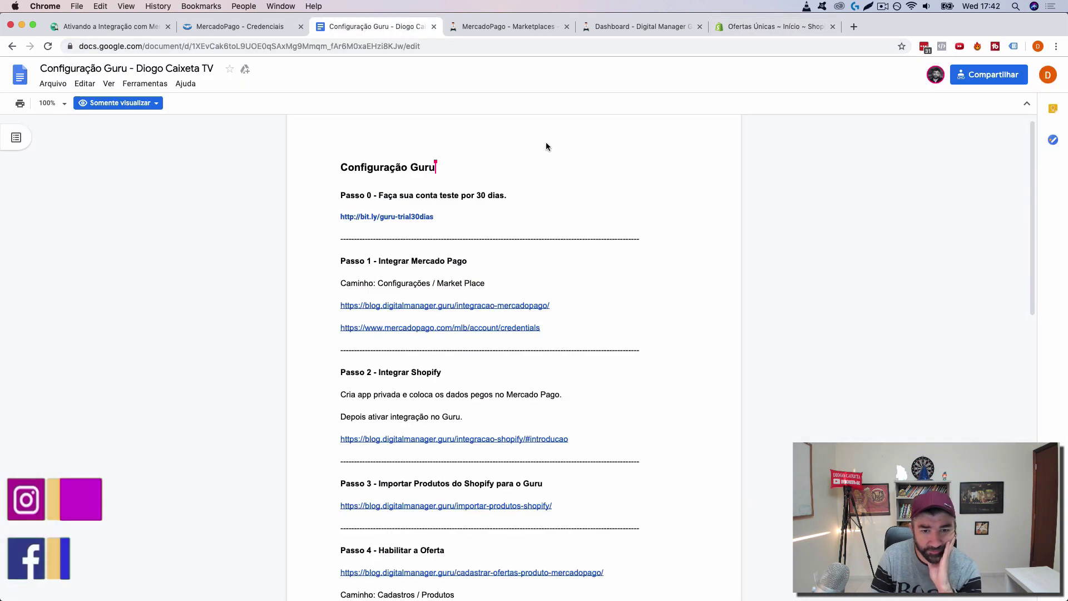
mouse_move(447, 439)
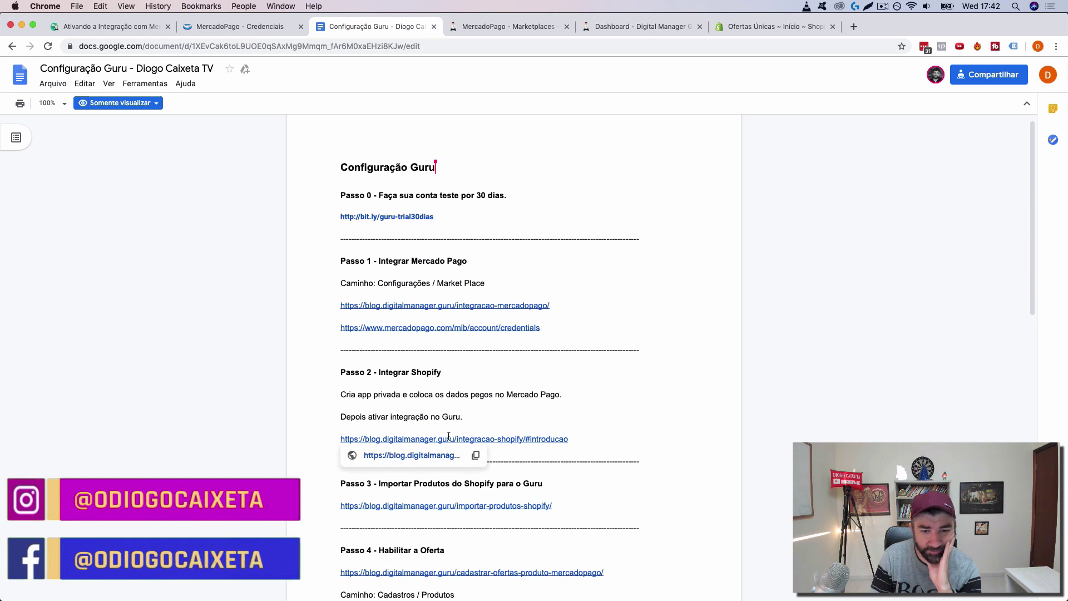
left_click(423, 456)
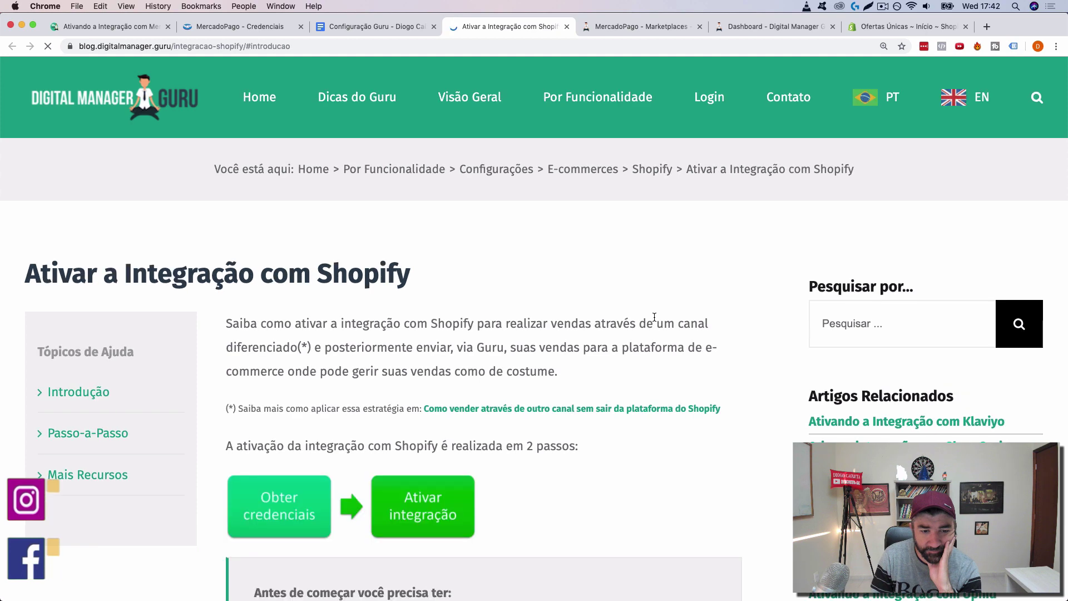
Step: Read the guide's step 1.4 (Criar app privado), then go to the Ofertas Únicas Shopify admin
scroll(654, 317, "down", 5)
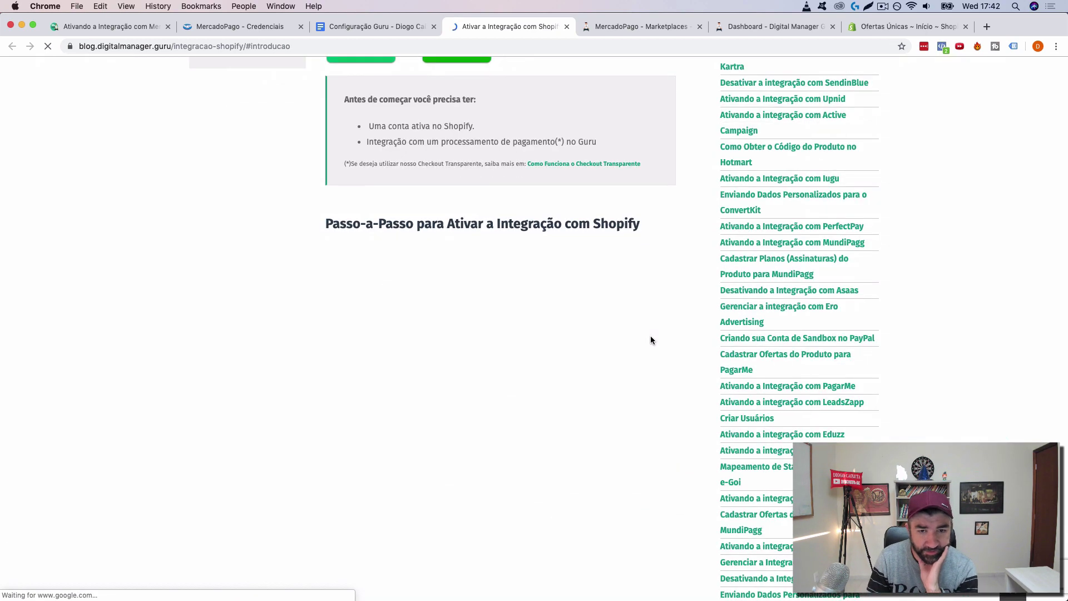
scroll(652, 341, "down", 3)
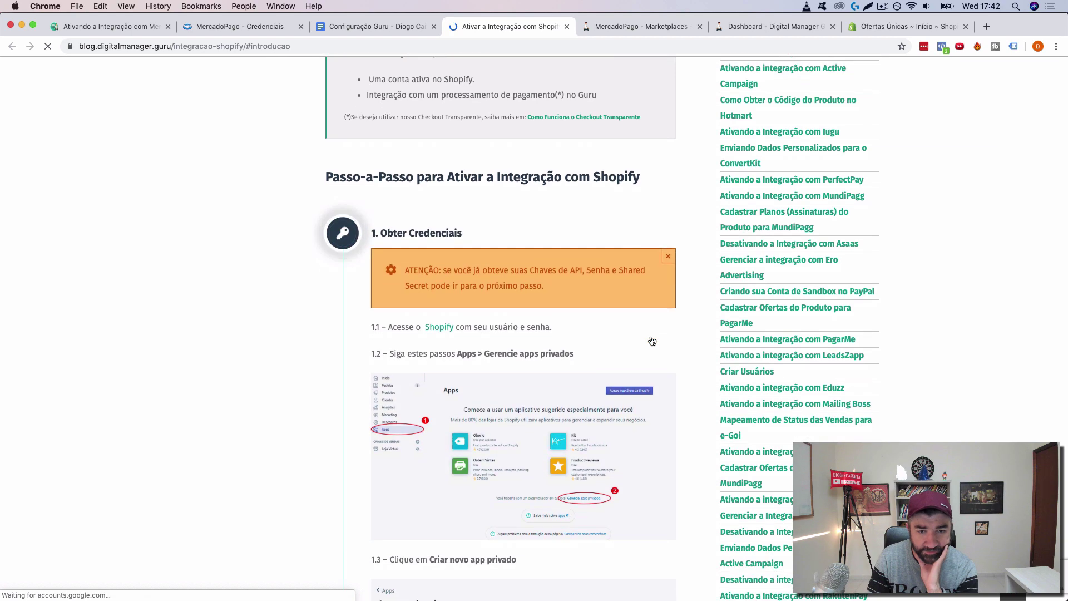
scroll(492, 361, "down", 10)
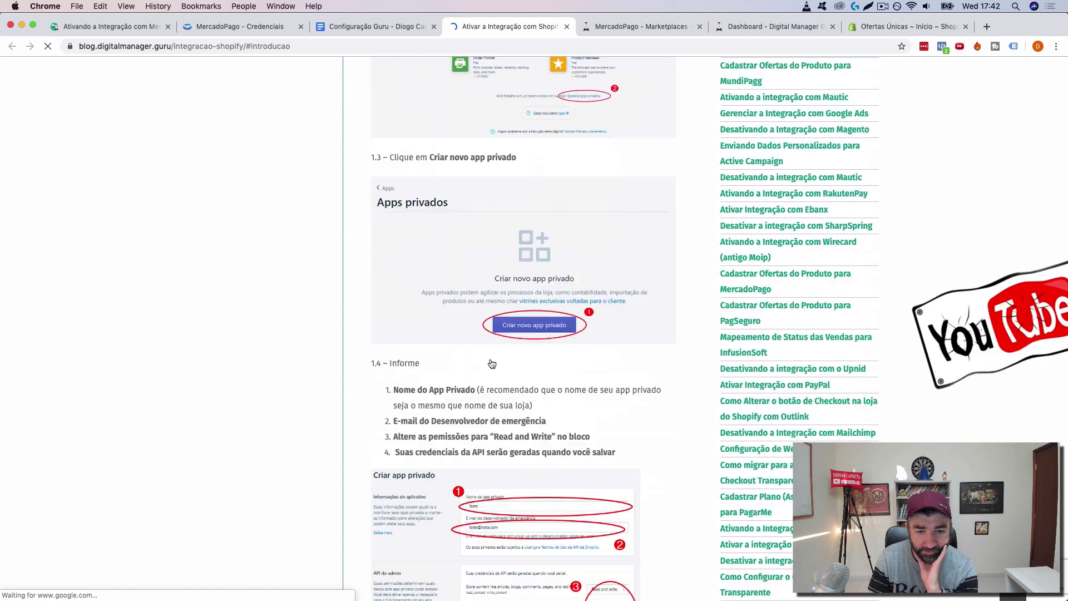
scroll(492, 334, "up", 3)
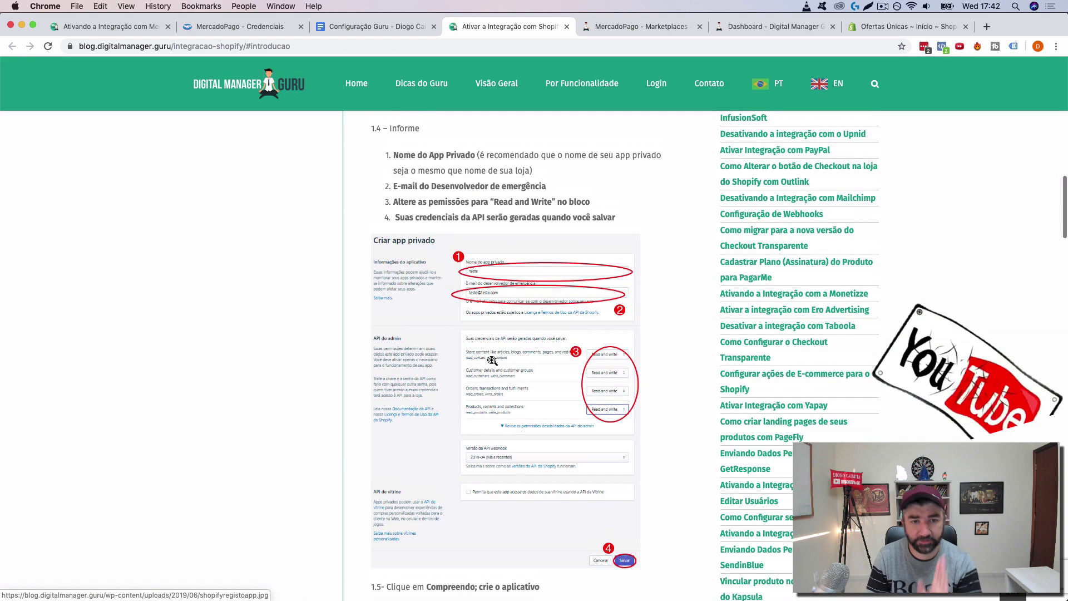
left_click(873, 24)
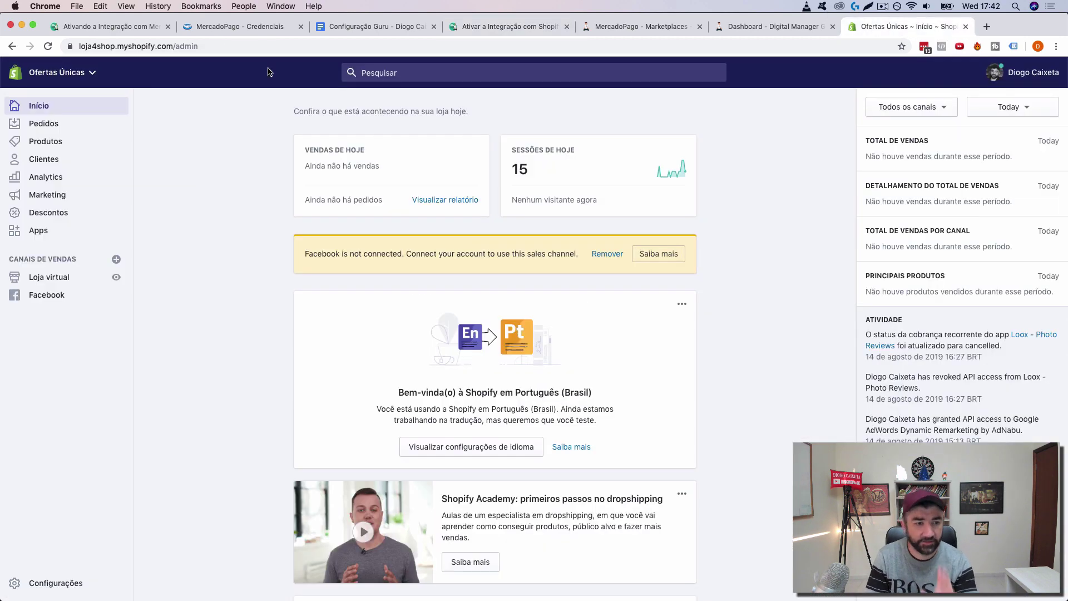
Step: Start a new private app from the store's Apps page, with the Shopify admin beside the guide
left_click(47, 228)
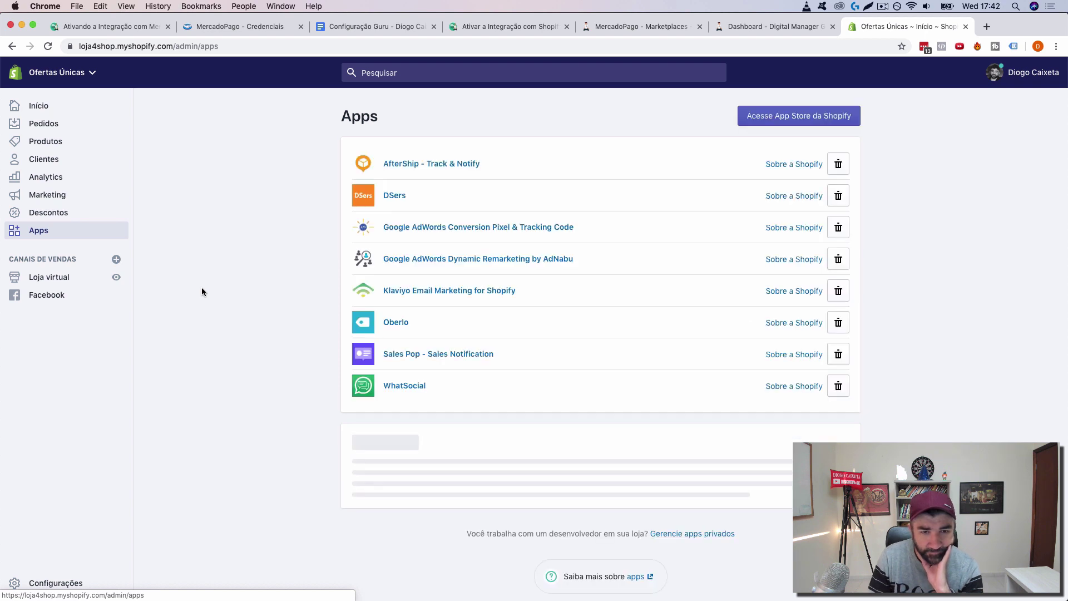
scroll(732, 346, "down", 3)
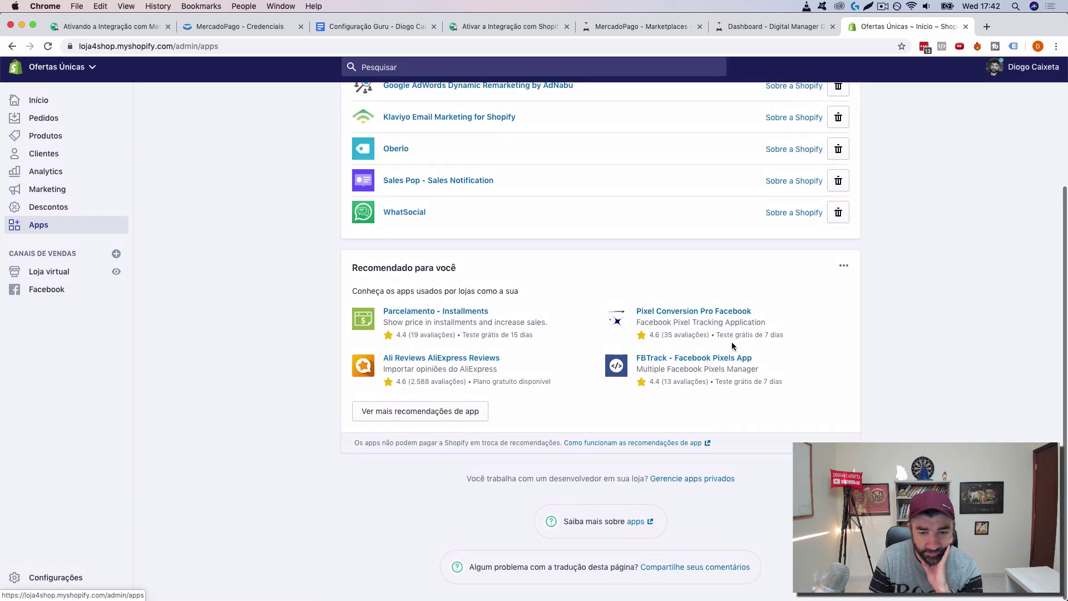
left_click(685, 485)
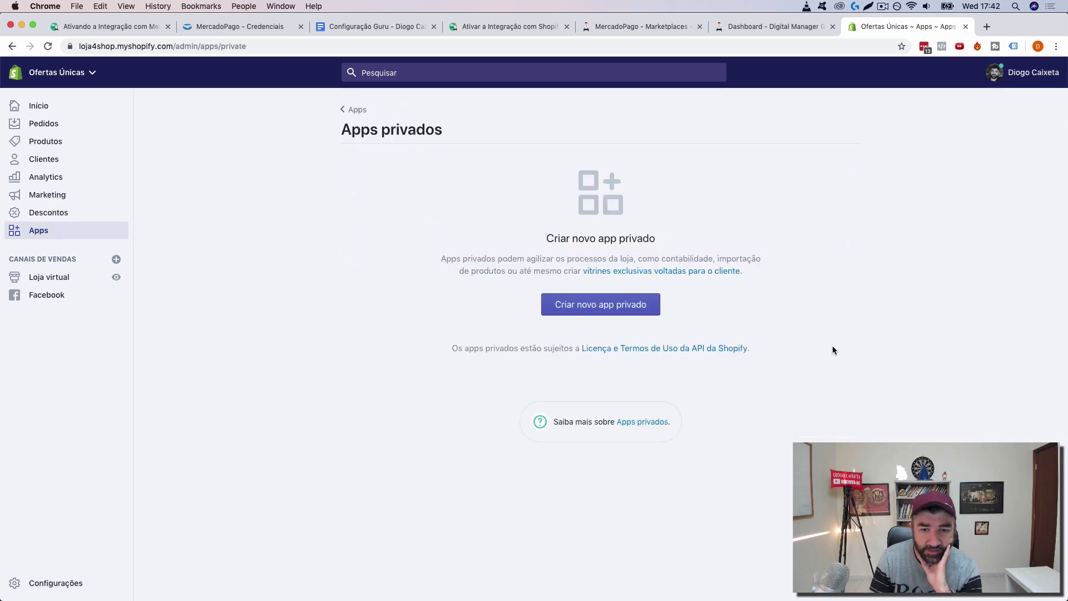
left_click(616, 310)
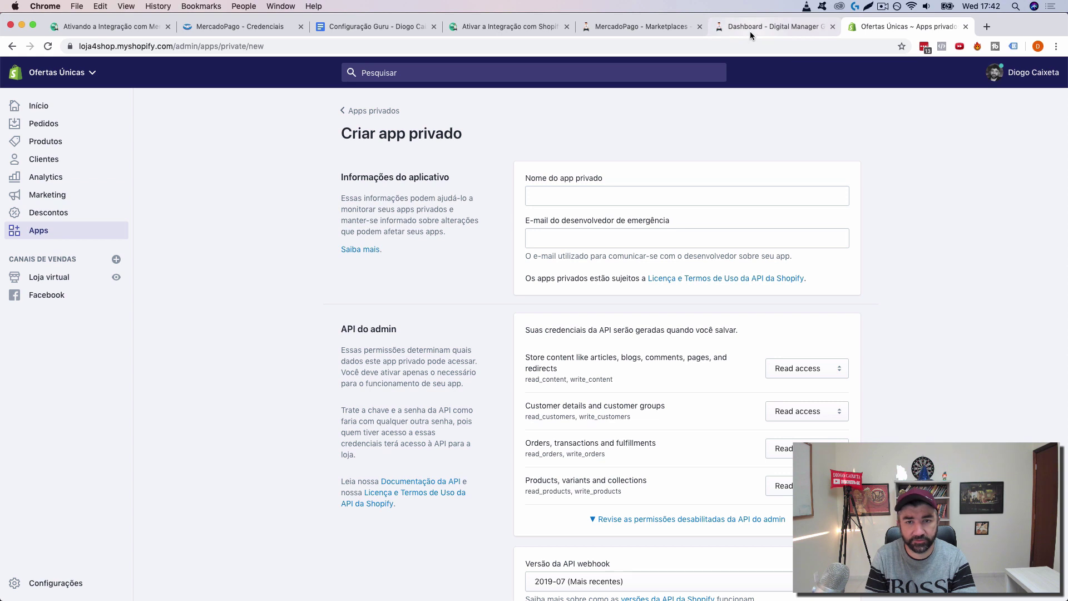
left_click(639, 28)
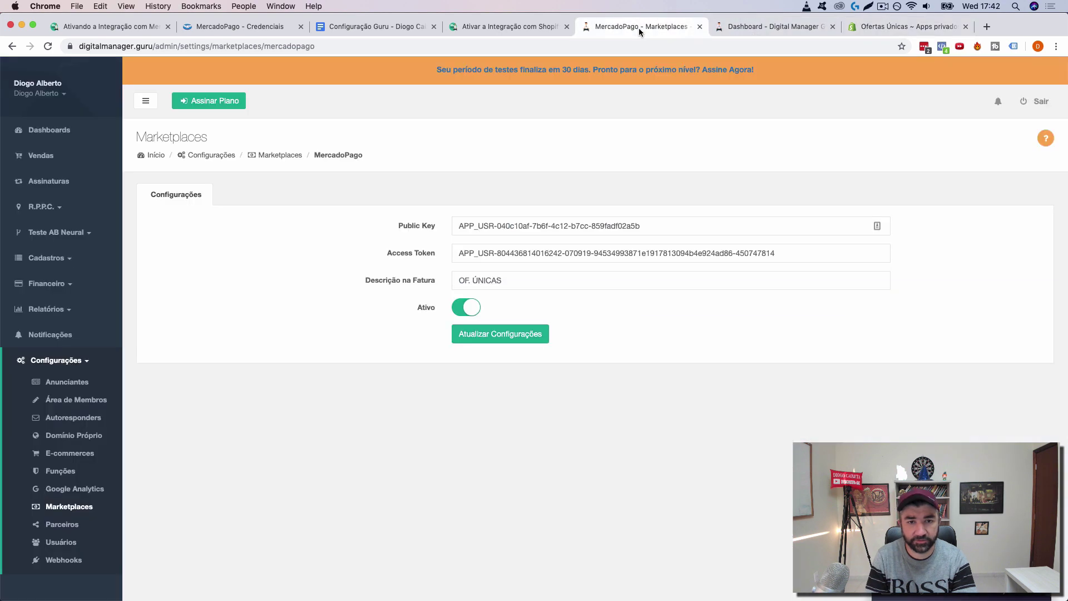
left_click(502, 24)
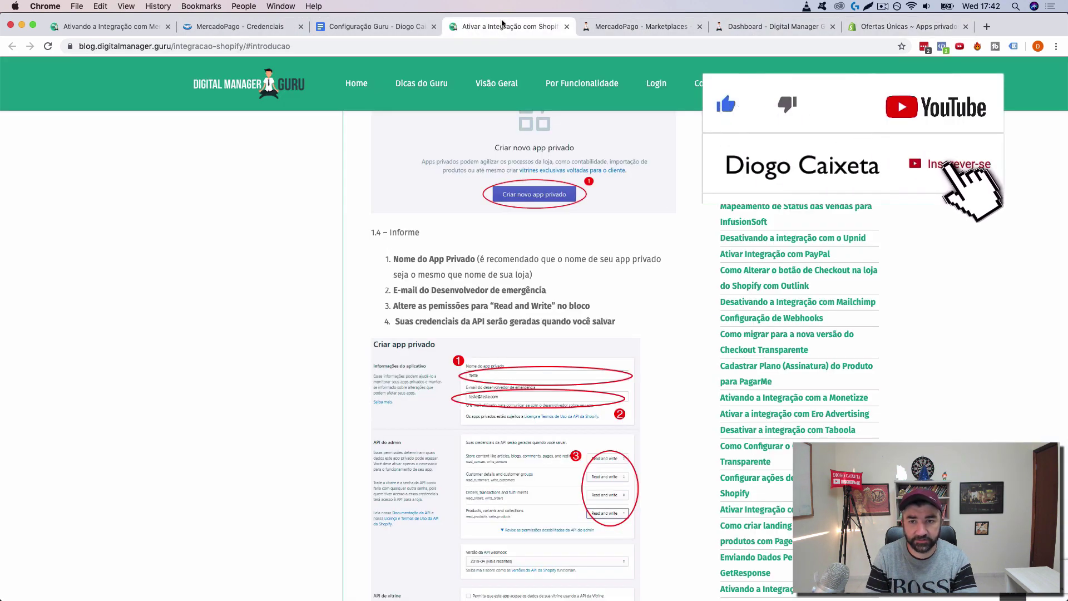
left_click(878, 26)
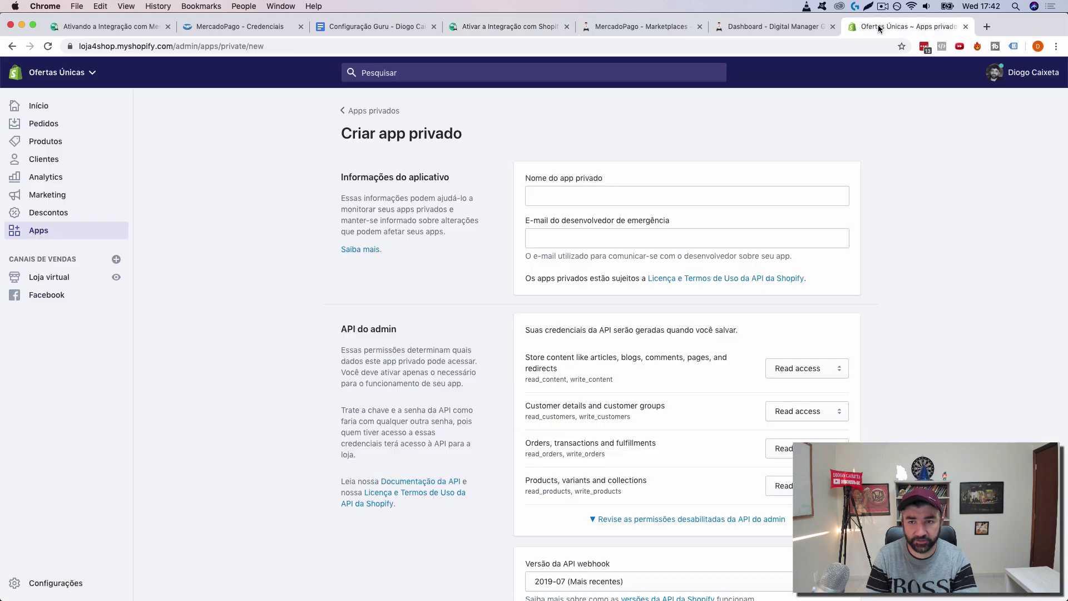
left_click_drag(878, 24, 652, 26)
left_click(508, 28)
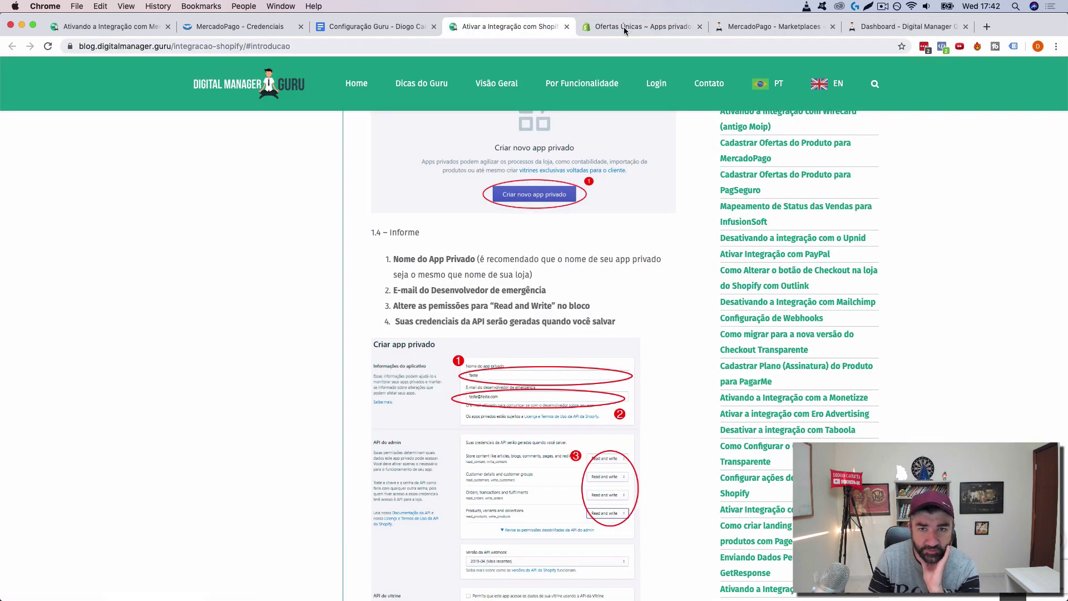
left_click(623, 26)
left_click(519, 28)
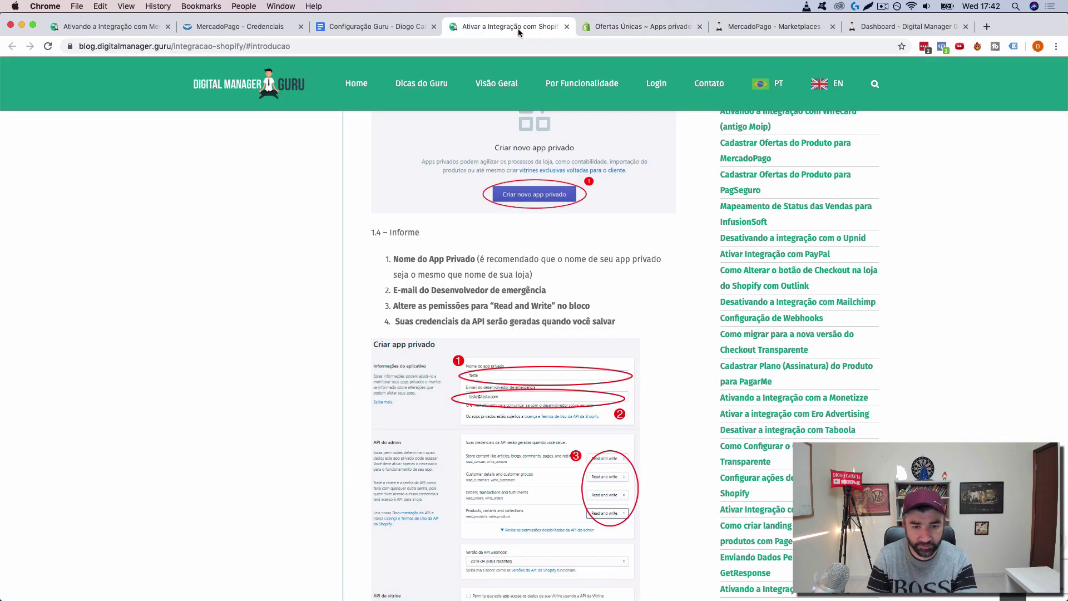
left_click(622, 27)
Step: Enter the private app name 'Teste - Guru' and disable the f.lux screen tint for an hour
left_click(553, 191)
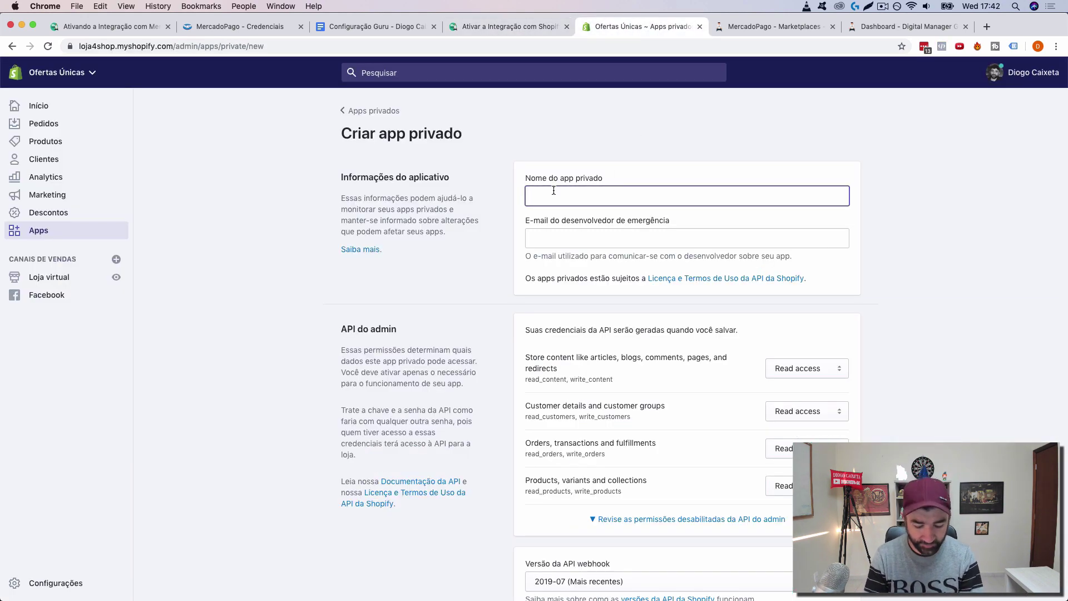
type("Teste - Guru")
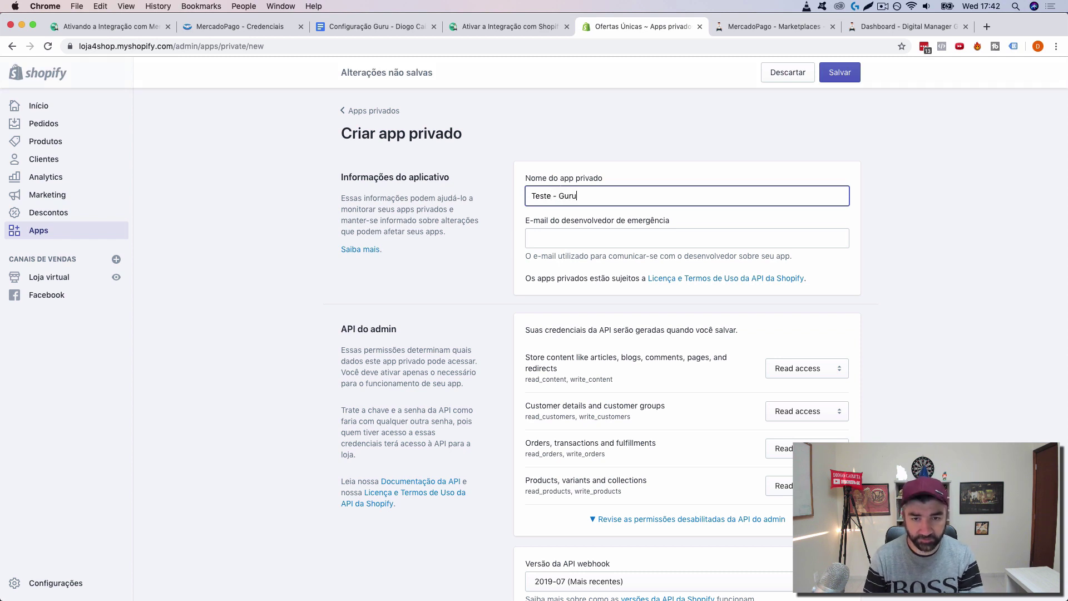
left_click(889, 6)
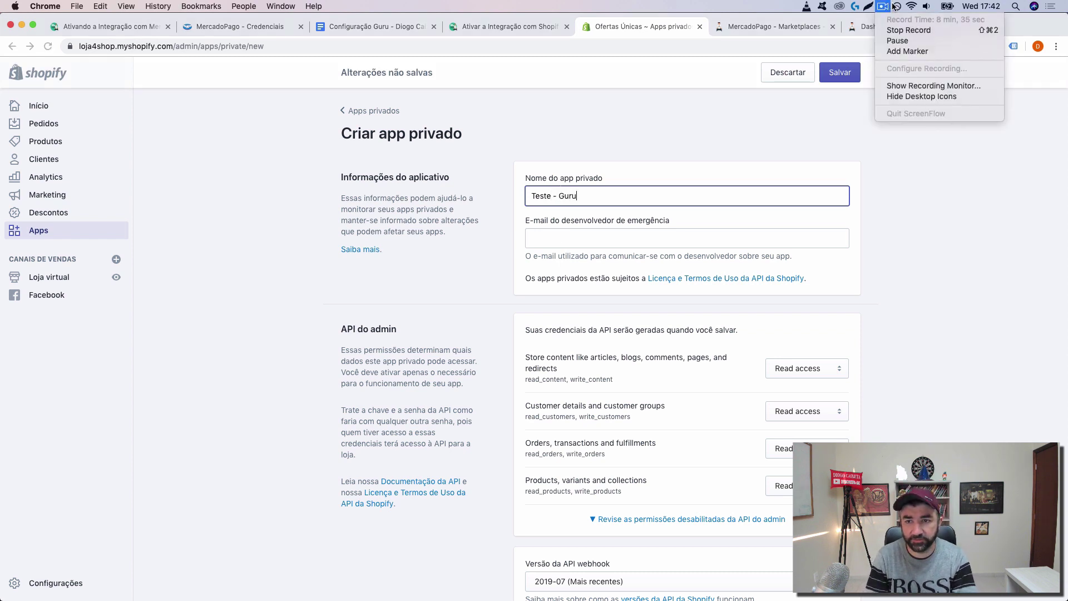
left_click(897, 6)
mouse_move(934, 75)
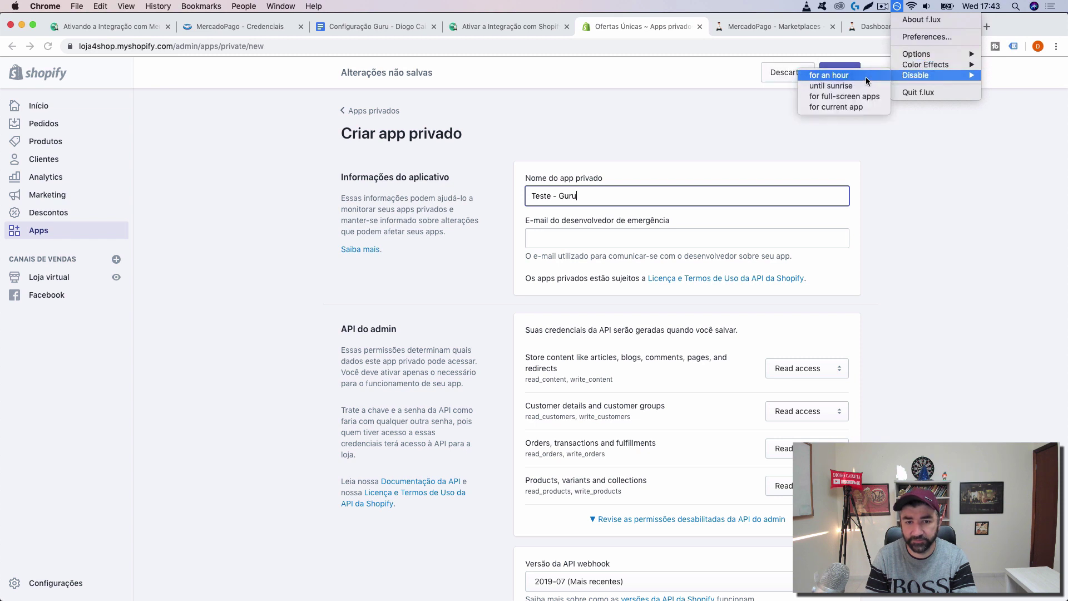
left_click(865, 77)
Step: Fill in the emergency developer e-mail using the store name from the address bar
left_click(563, 236)
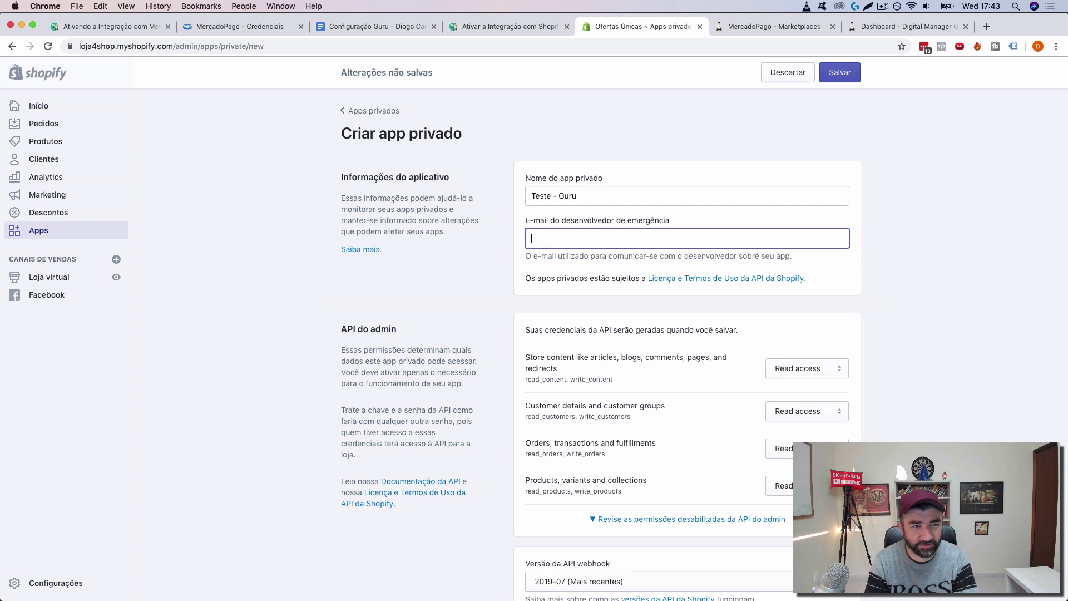
double_click(91, 47)
key("cmd+c")
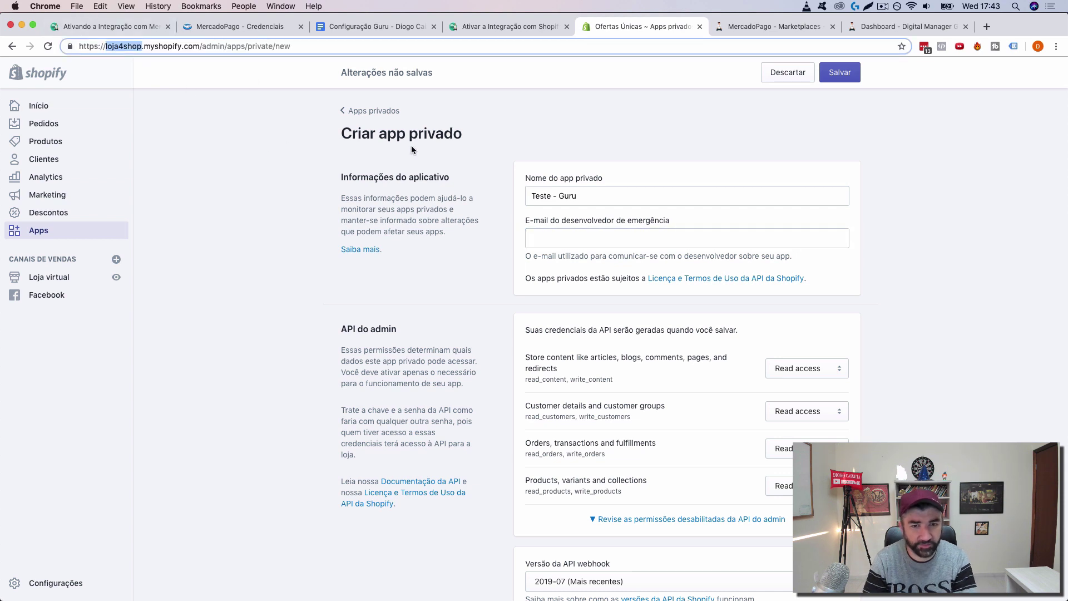
left_click(530, 234)
key("cmd+v")
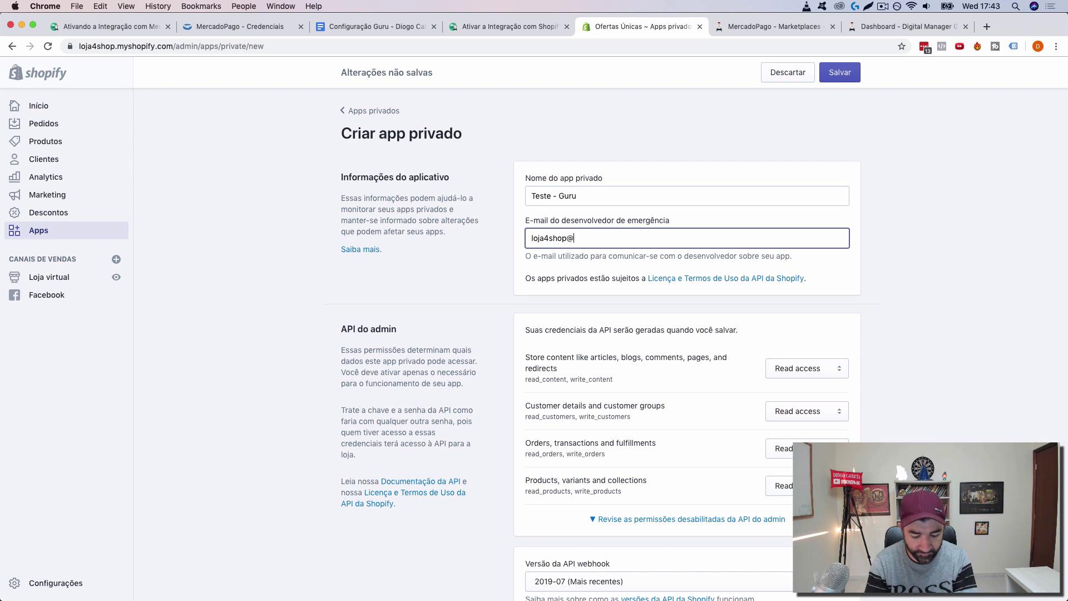
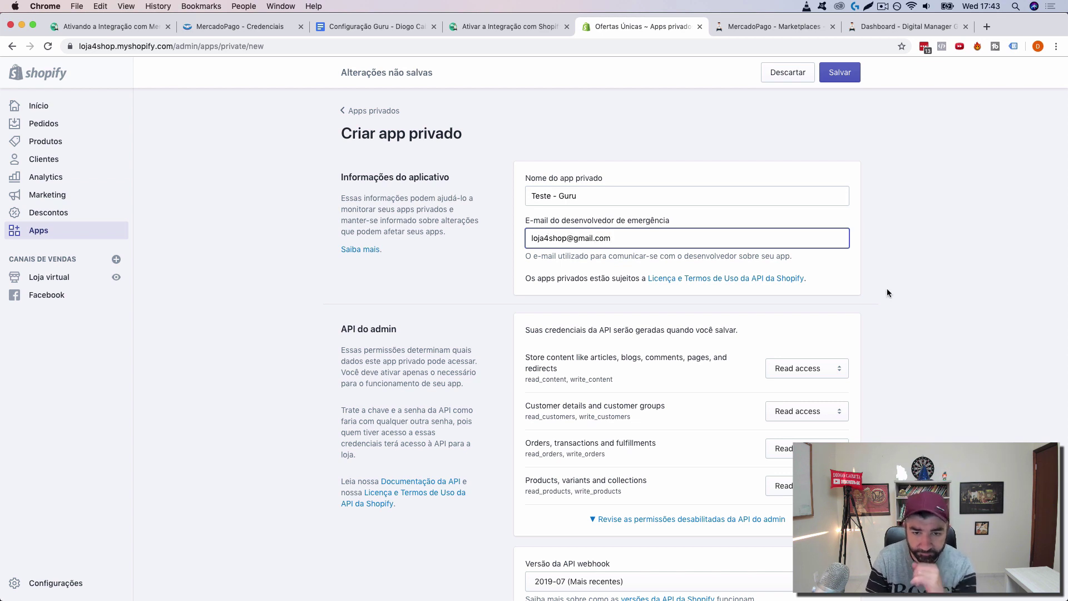
left_click(892, 286)
Step: Review the next instructions in the Shopify integration guide
scroll(892, 285, "down", 1)
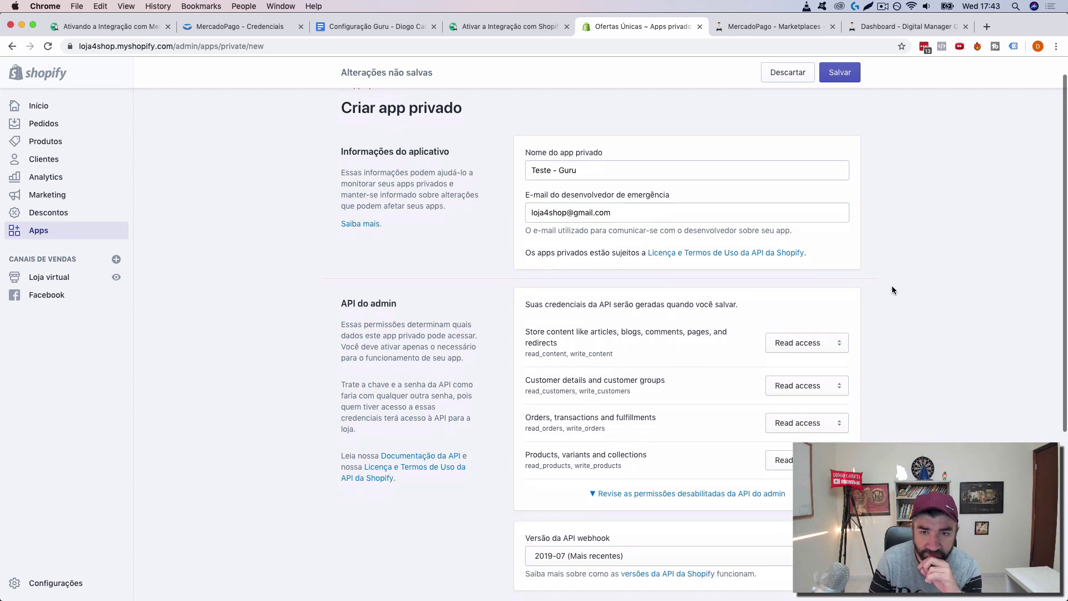
scroll(893, 285, "down", 1)
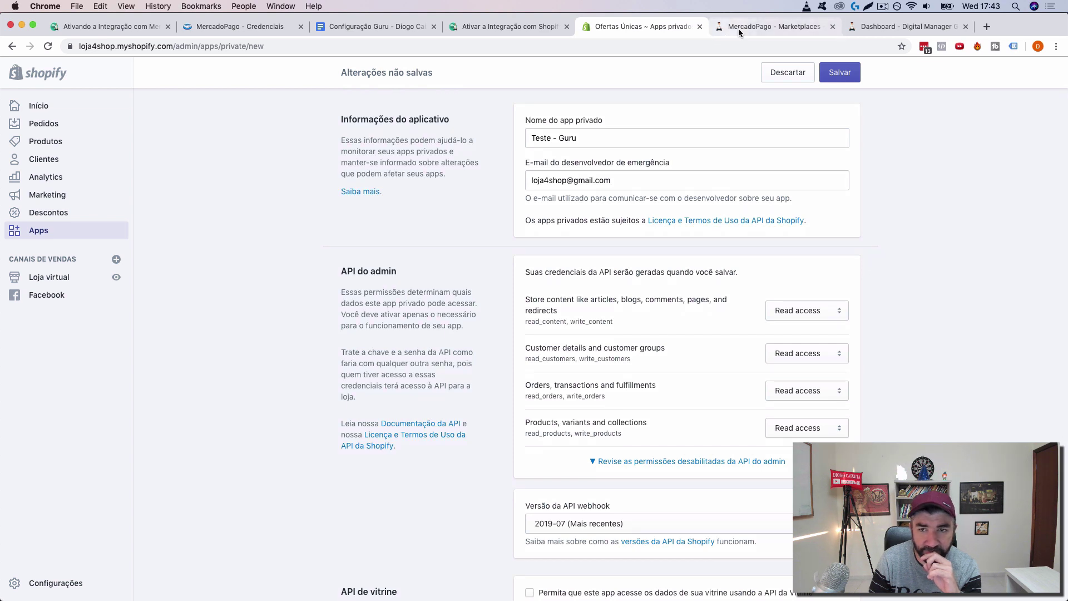
left_click(519, 29)
mouse_move(522, 95)
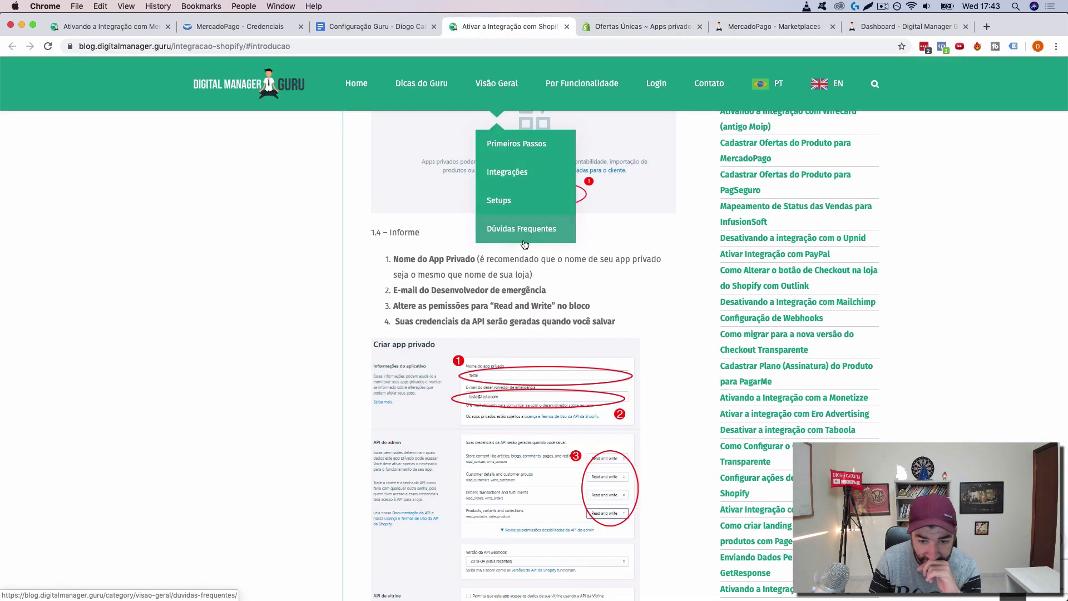
scroll(525, 245, "down", 2)
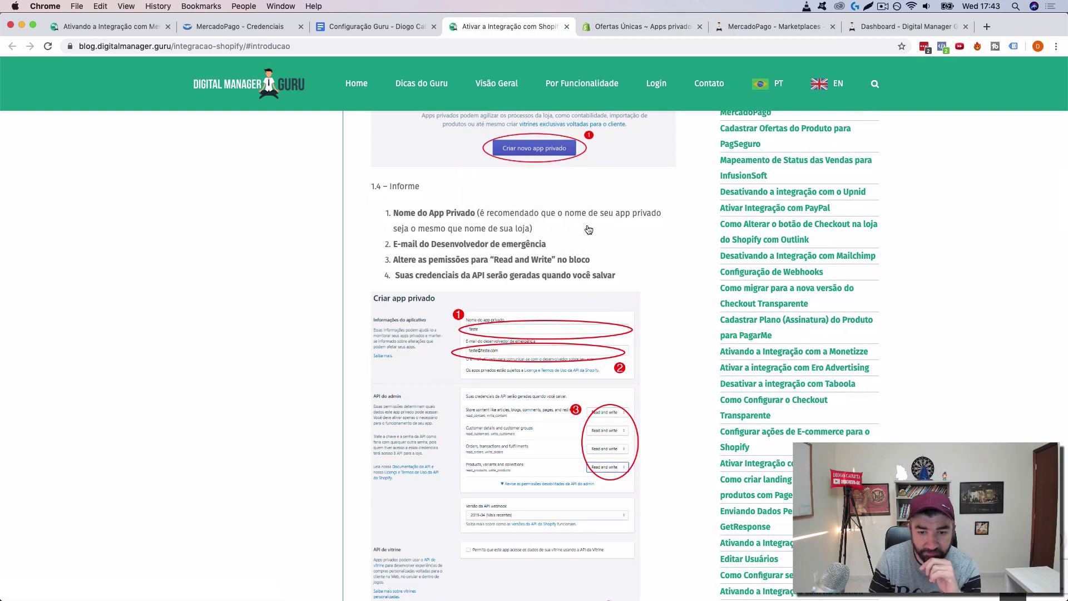
Step: Set store content, customer details, orders and products permissions to Read and write
left_click(635, 31)
left_click(807, 310)
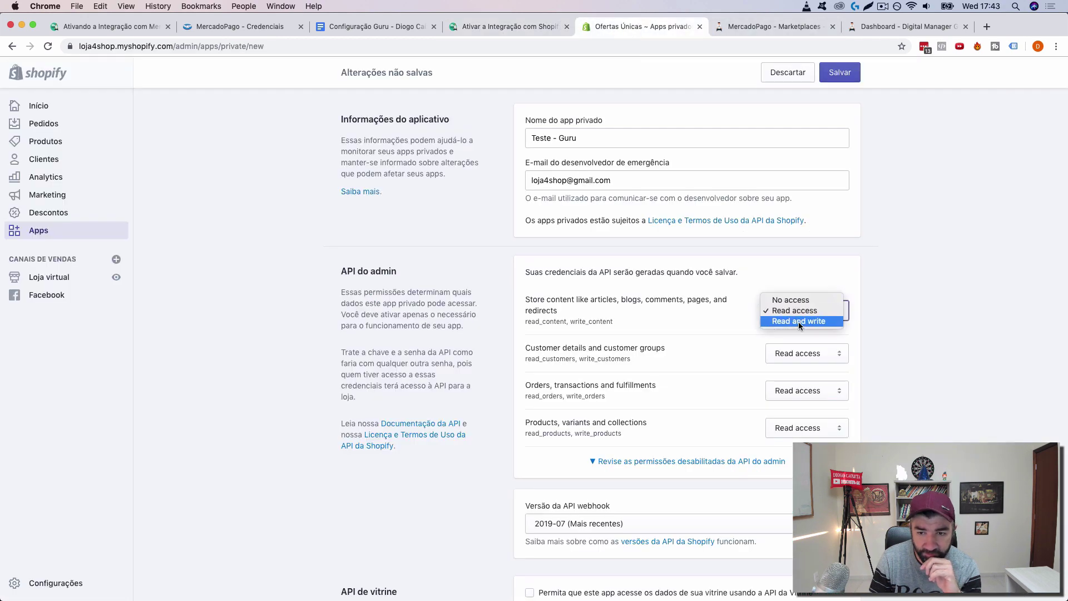
left_click(799, 321)
left_click(799, 354)
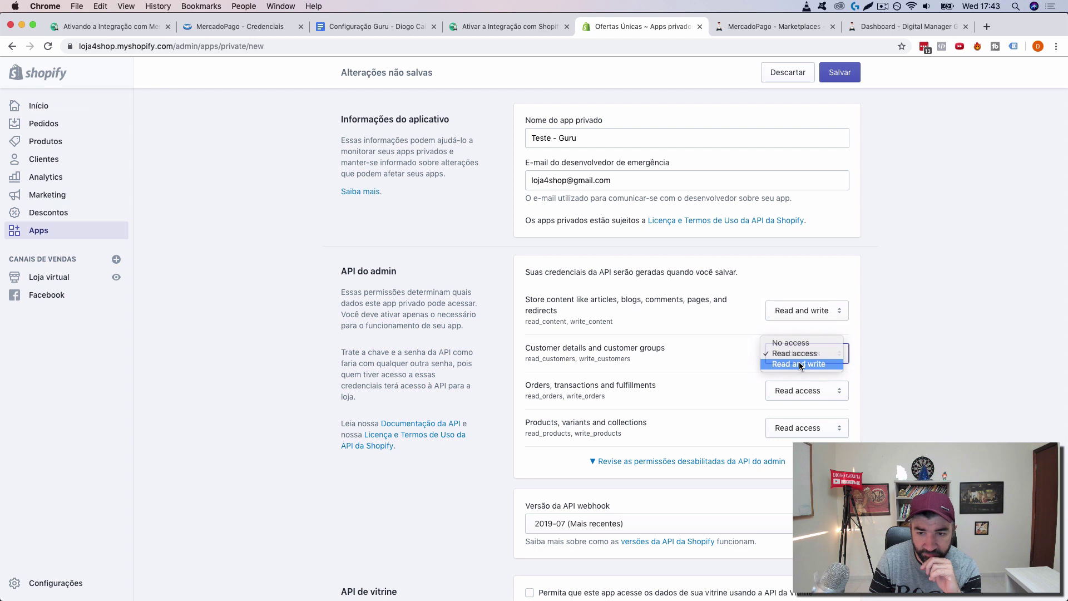
left_click(799, 364)
left_click(799, 390)
left_click(798, 402)
left_click(798, 428)
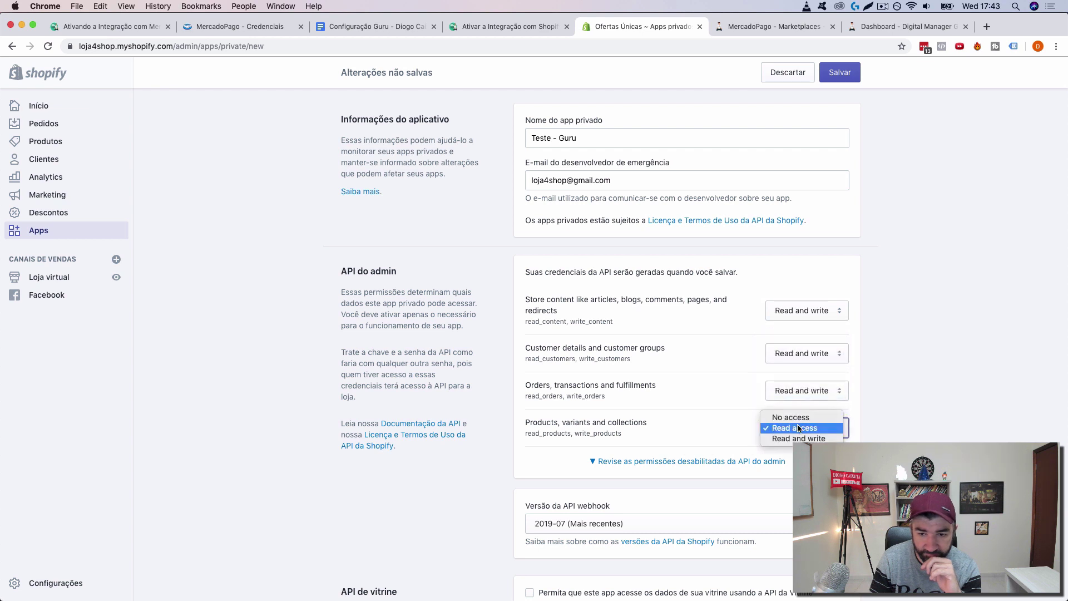
left_click(798, 438)
scroll(774, 478, "down", 3)
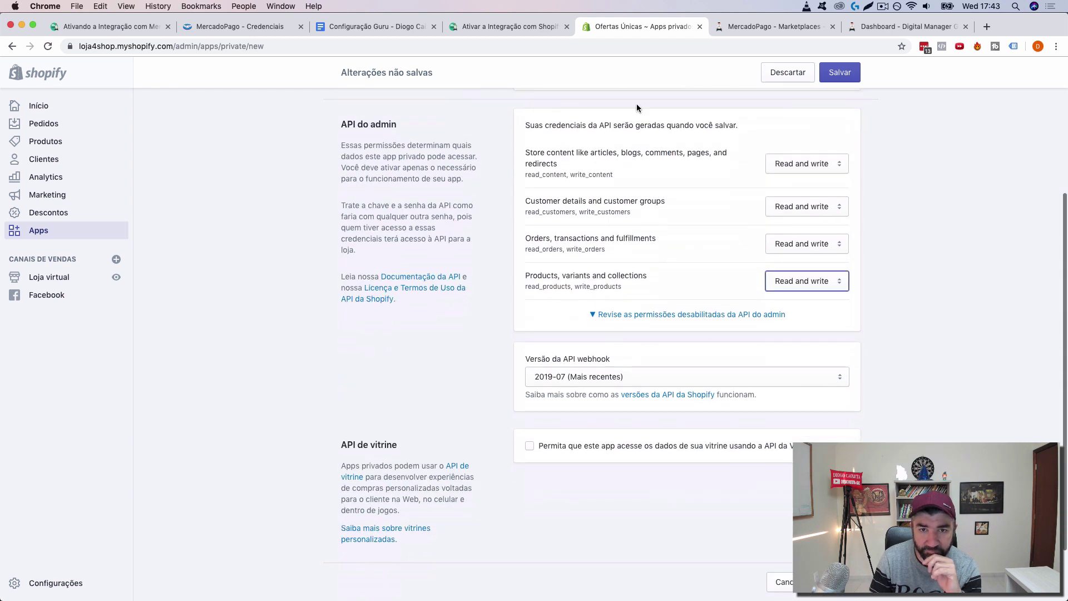
Step: Save the private app and confirm with 'Compreendo; crie o aplicativo'
left_click(528, 33)
scroll(583, 276, "down", 5)
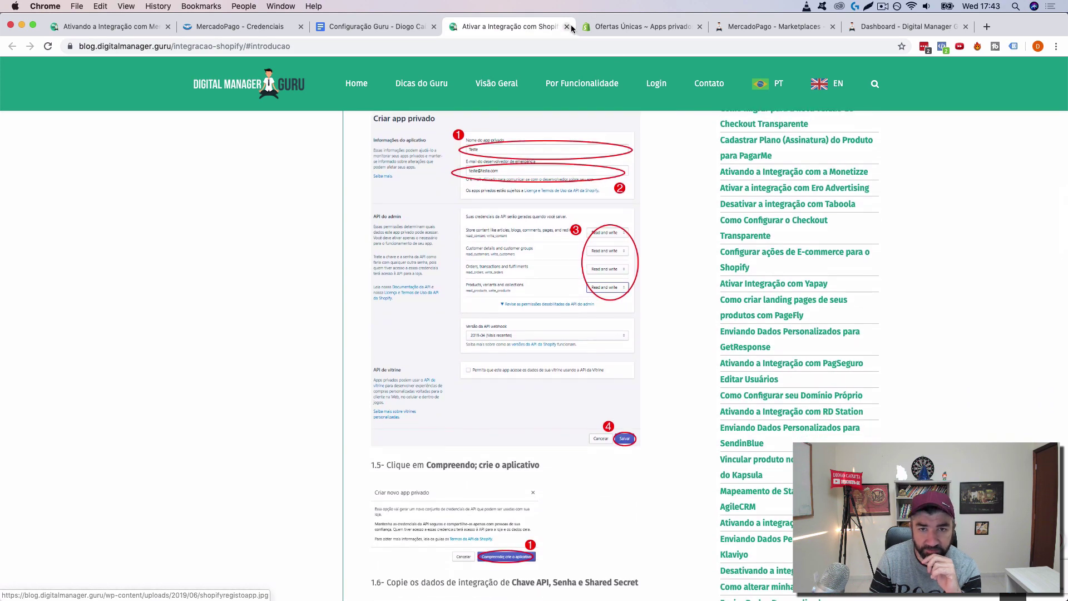
left_click(618, 32)
scroll(601, 333, "down", 2)
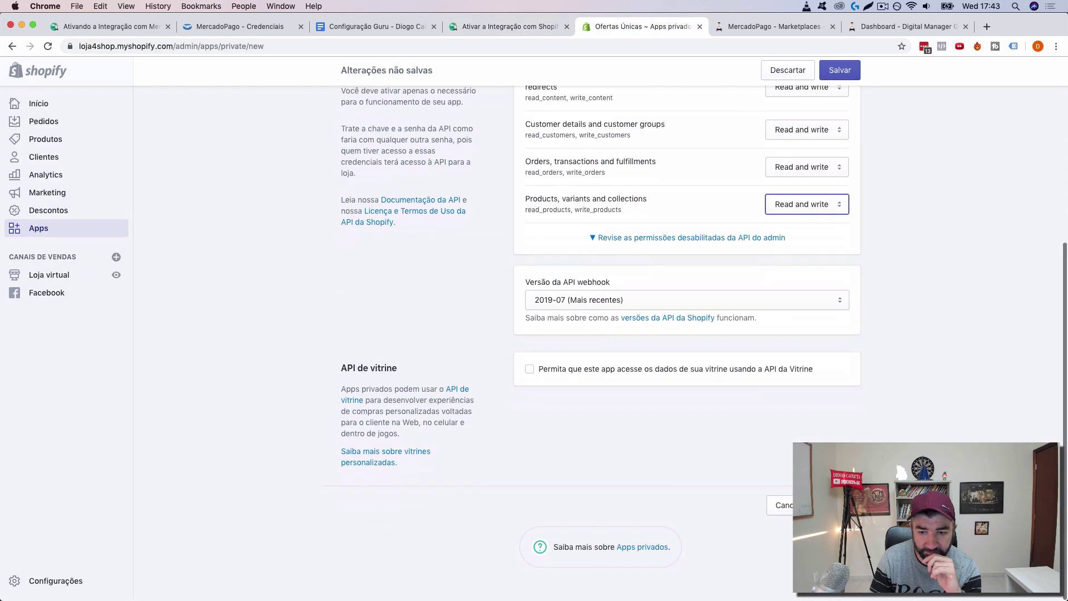
left_click(841, 73)
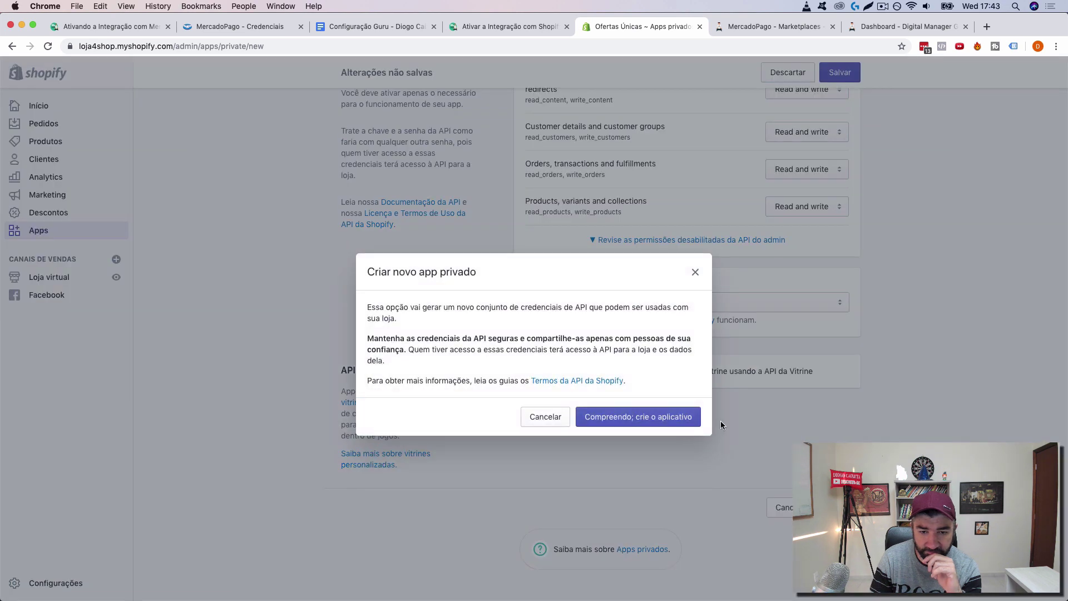
left_click(525, 26)
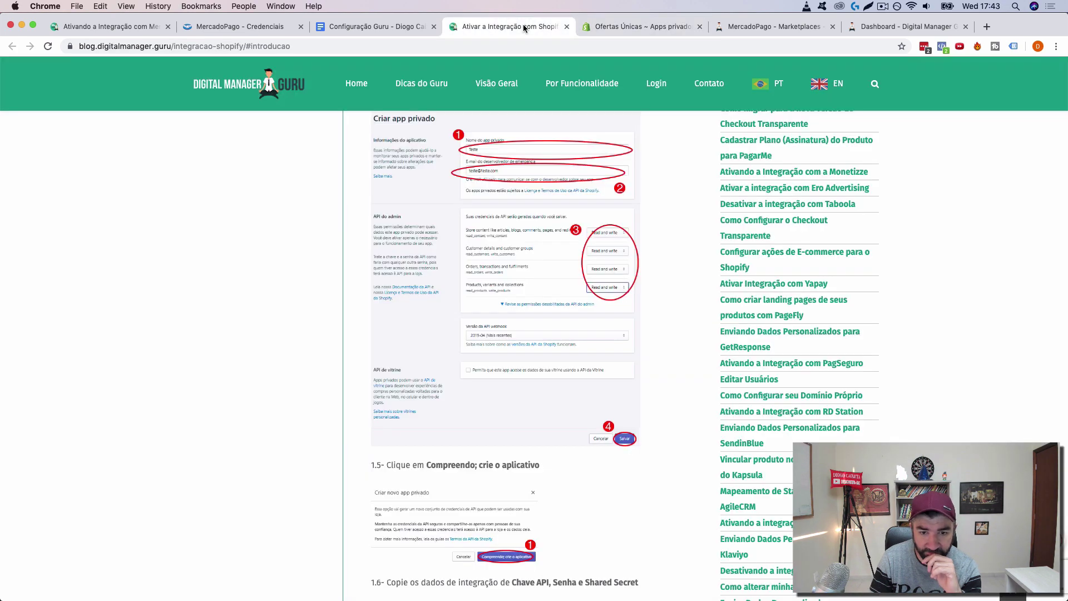
left_click(651, 26)
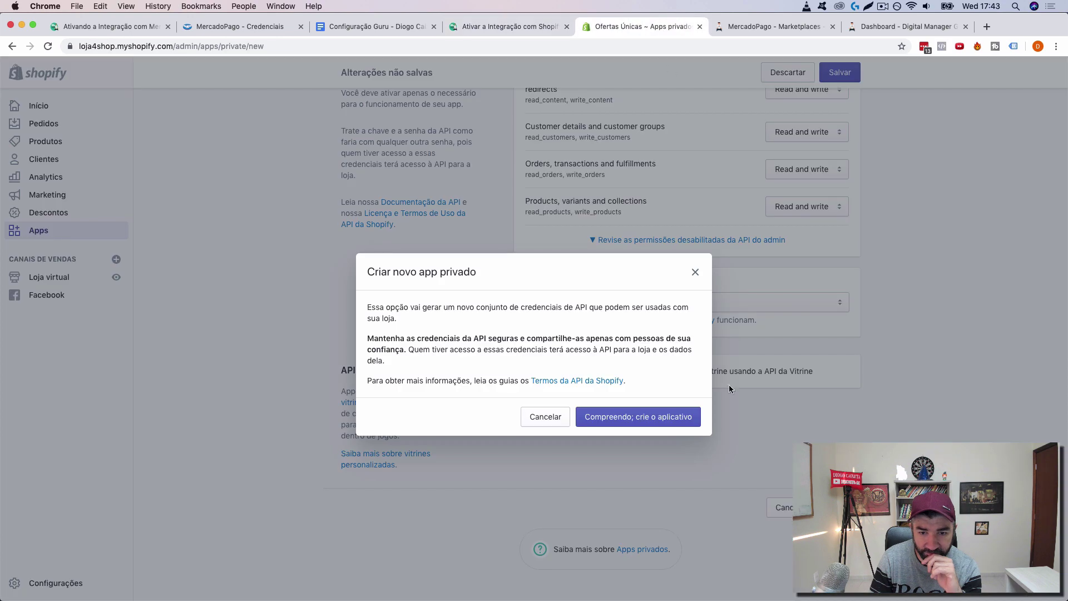
left_click(658, 418)
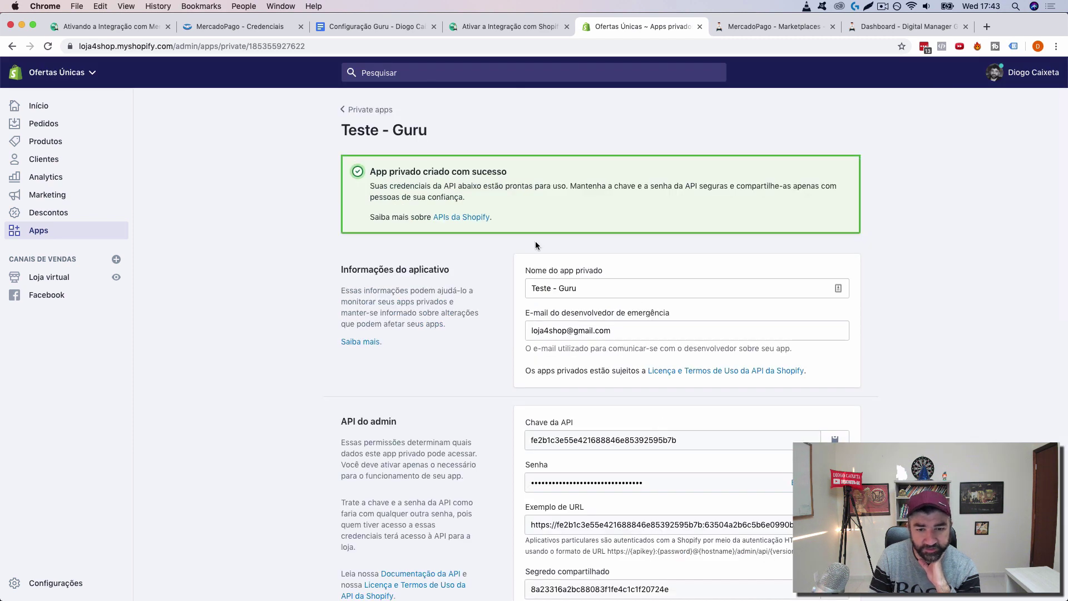
Step: Review the generated app credentials and the guide's section 2, Ativar Integração, then go to Guru settings
scroll(537, 245, "down", 1)
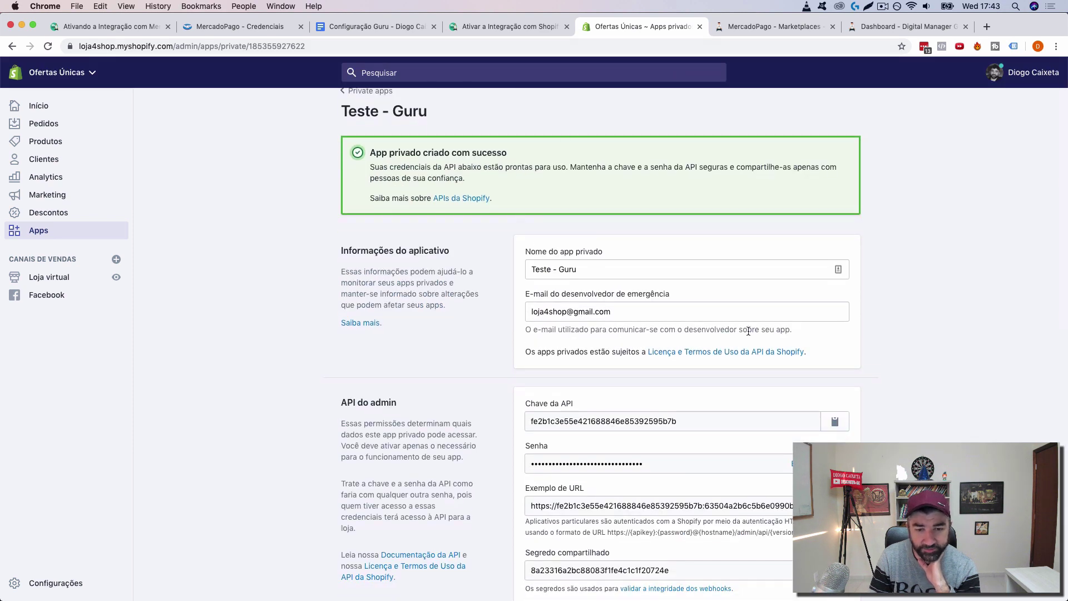
scroll(751, 336, "down", 5)
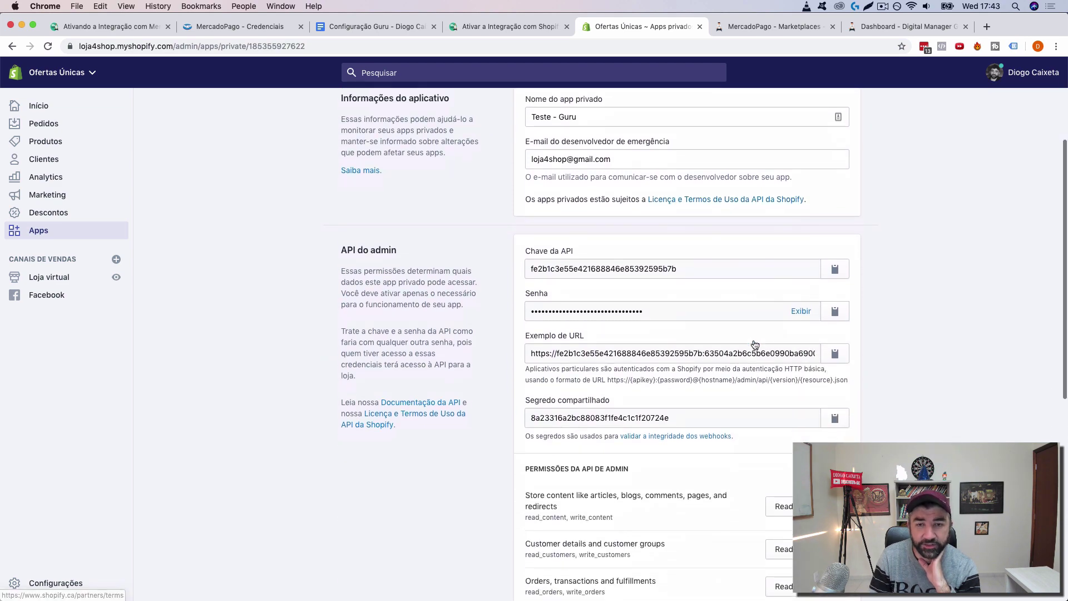
left_click(533, 28)
mouse_move(638, 277)
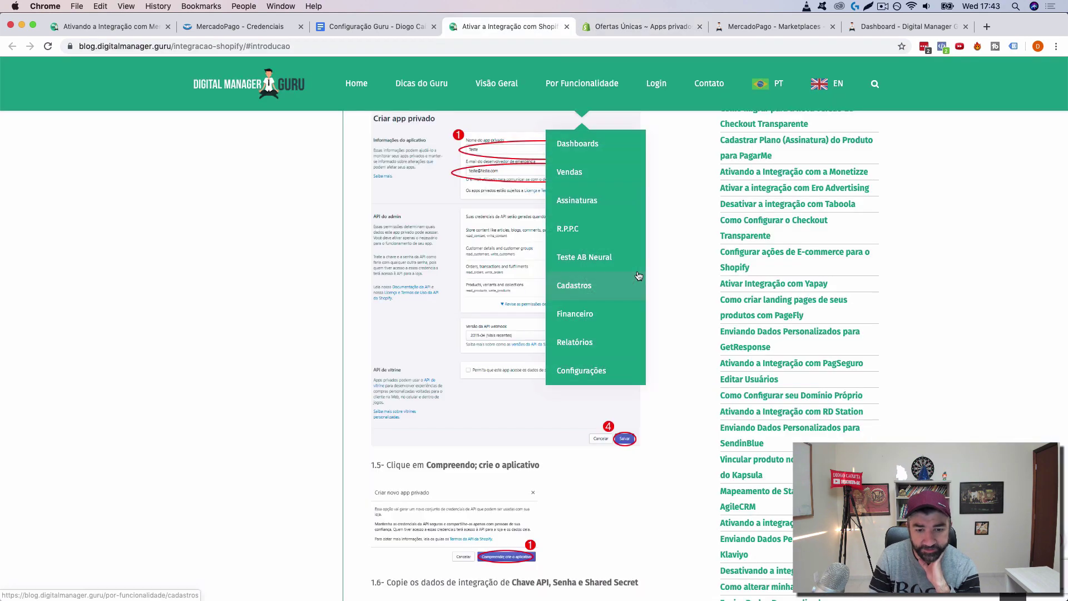
scroll(638, 277, "down", 10)
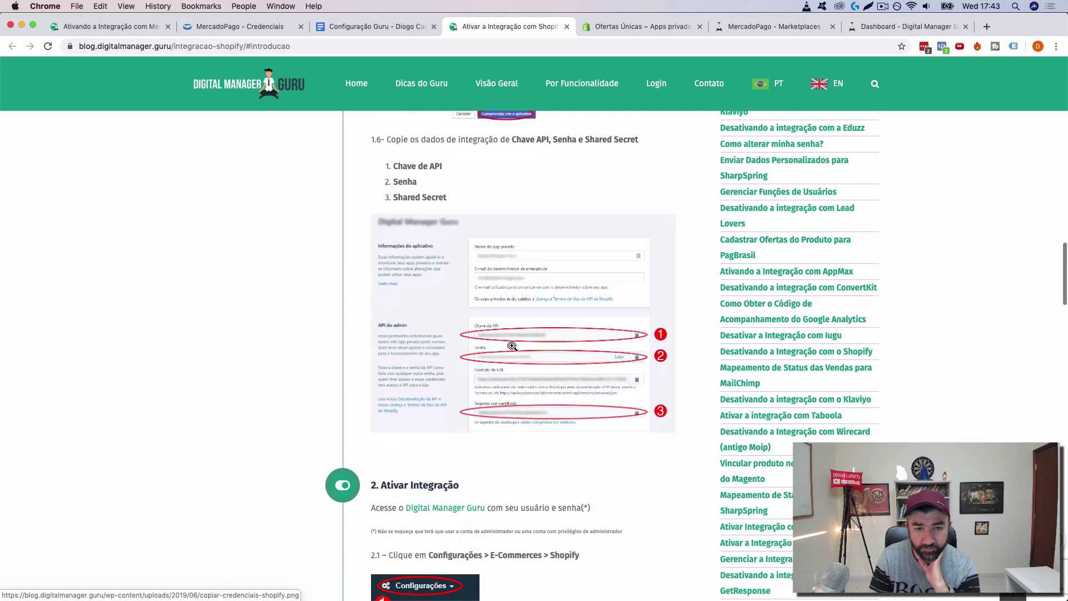
scroll(512, 346, "up", 2)
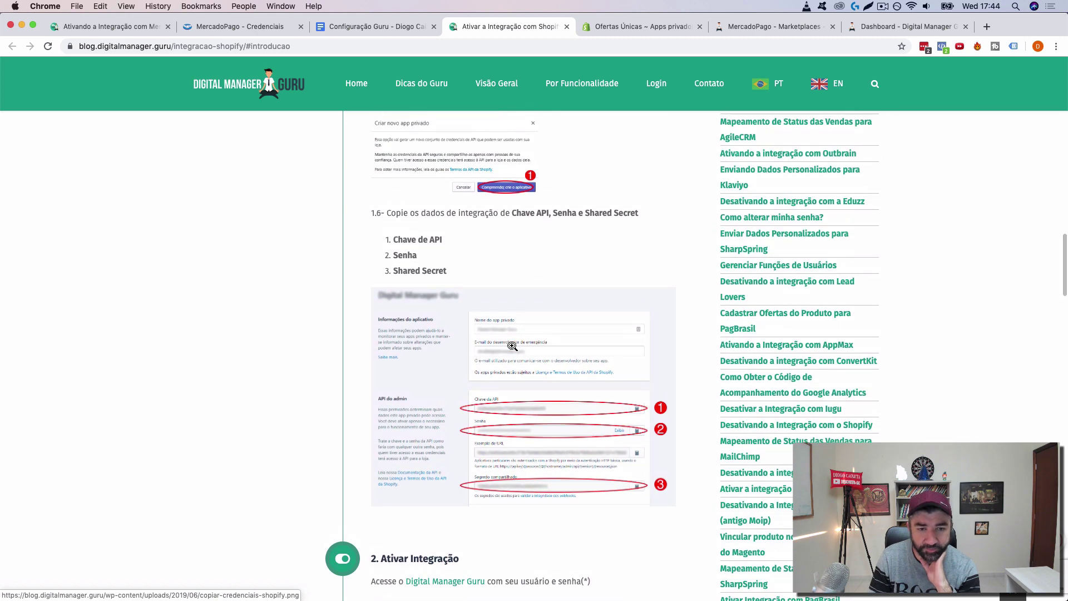
scroll(512, 346, "down", 4)
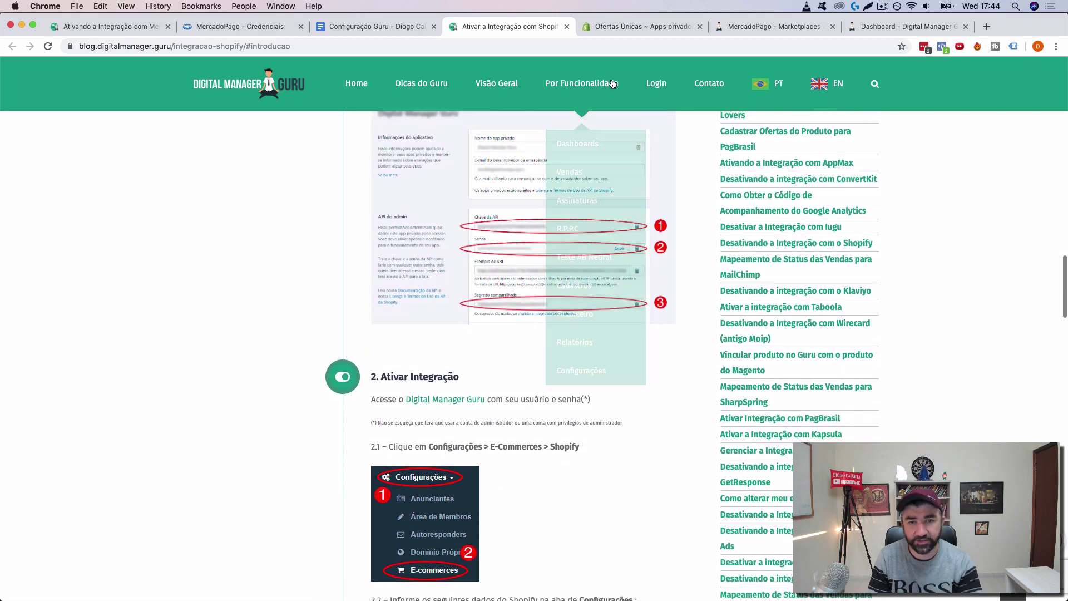
left_click(763, 31)
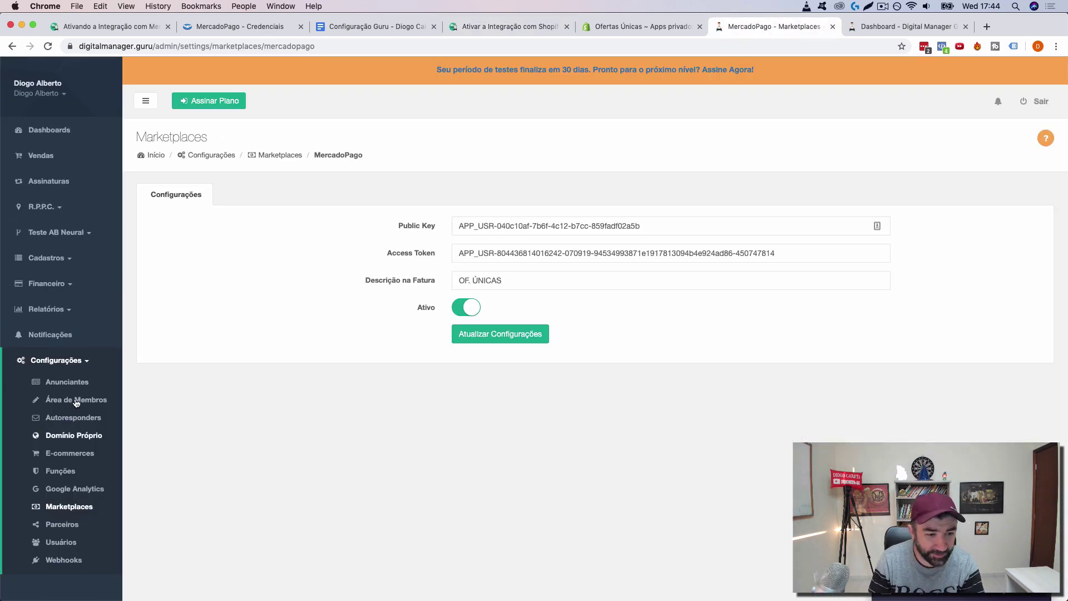
Step: Open Configurações > E-commerces in Guru and select the Shopify integration
left_click(68, 454)
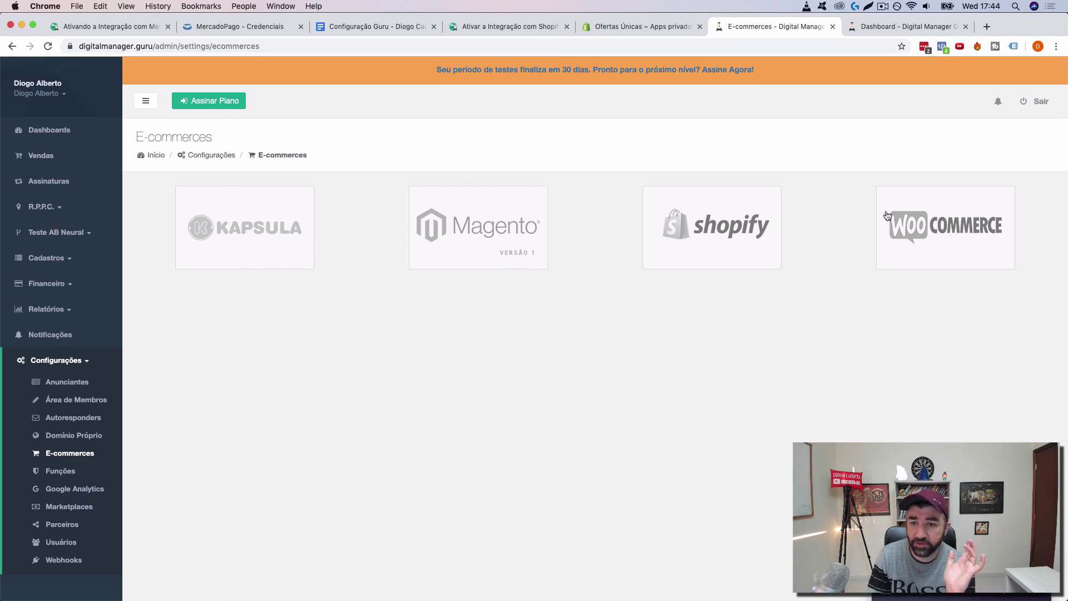
left_click(693, 232)
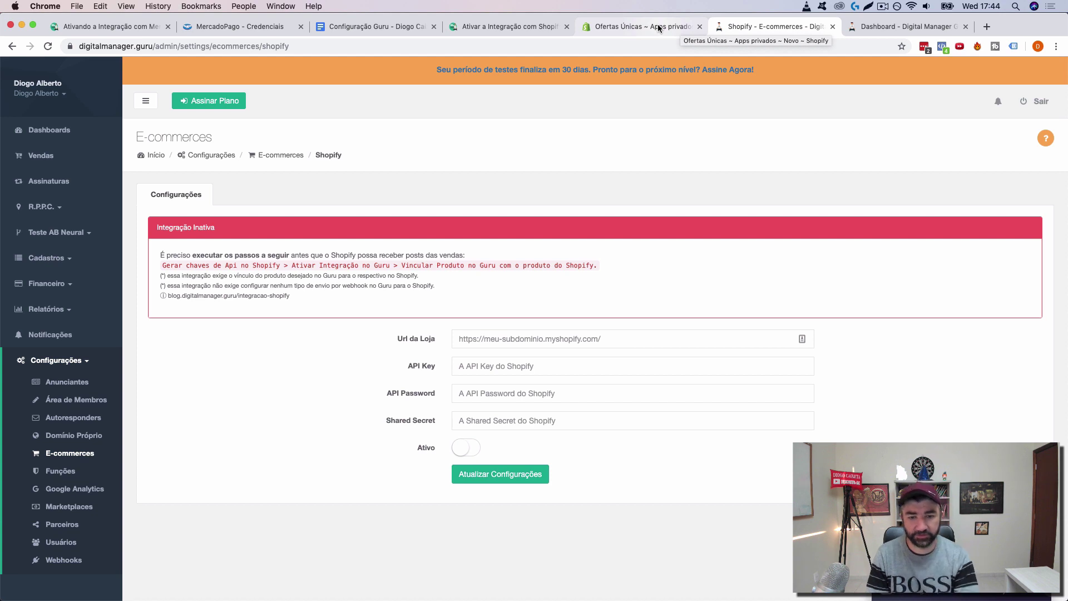
left_click(986, 26)
type("oferta")
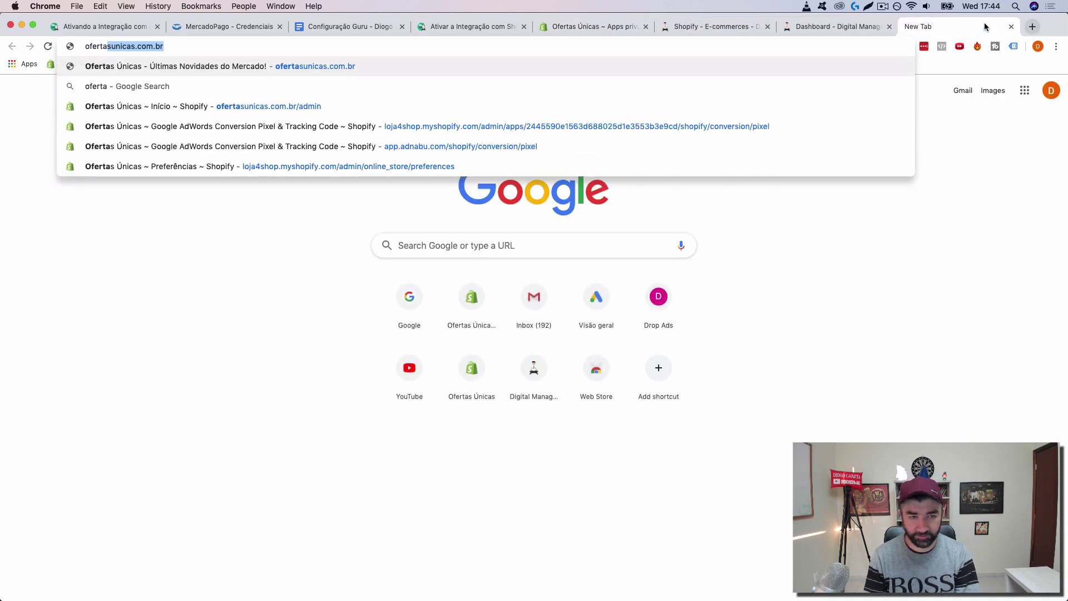
key("Return")
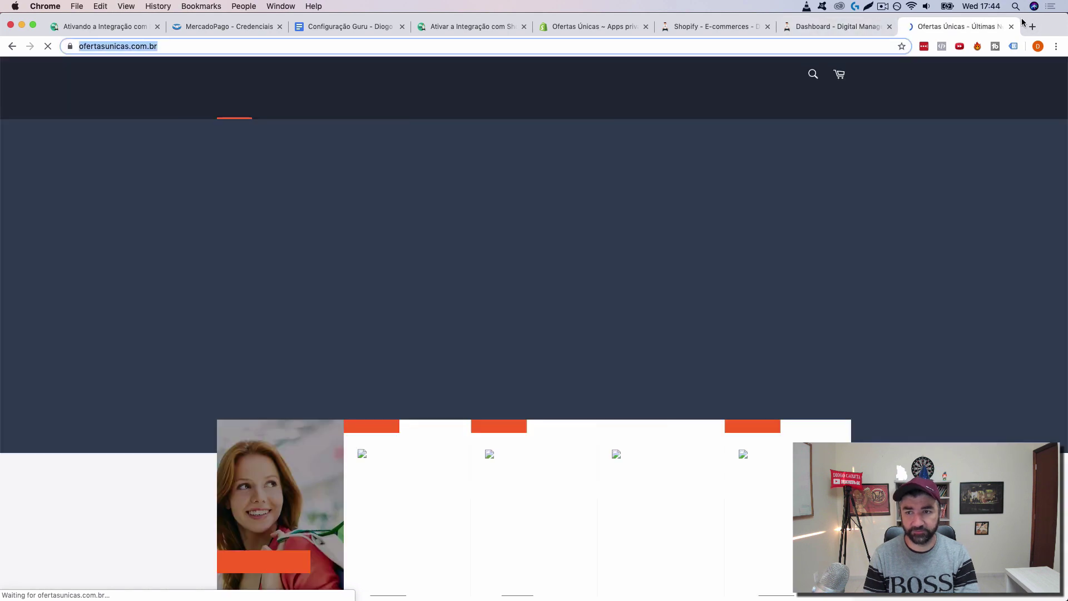
left_click(597, 25)
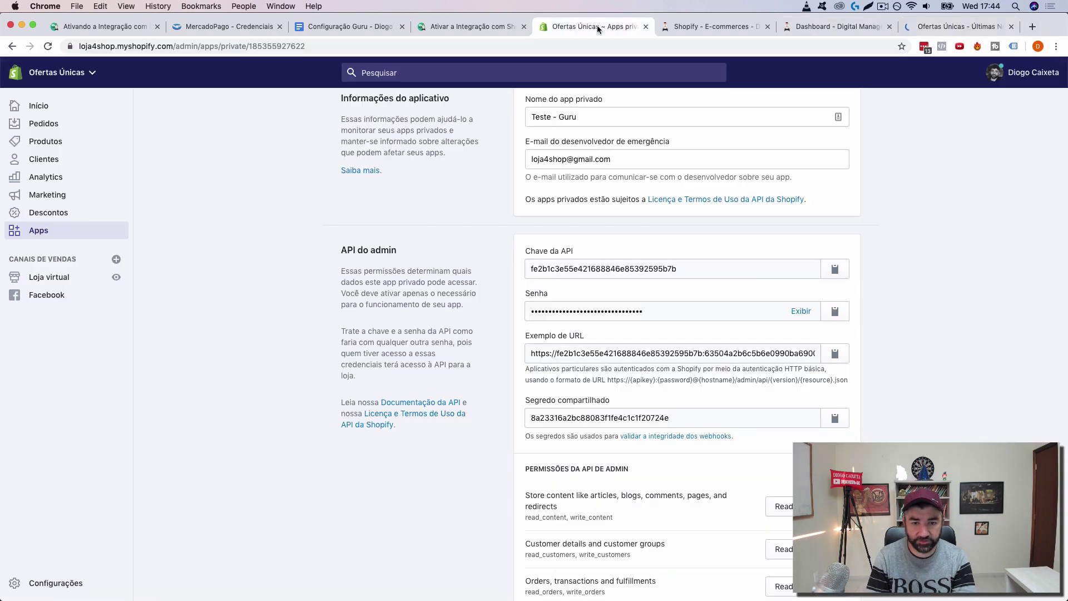
left_click(696, 32)
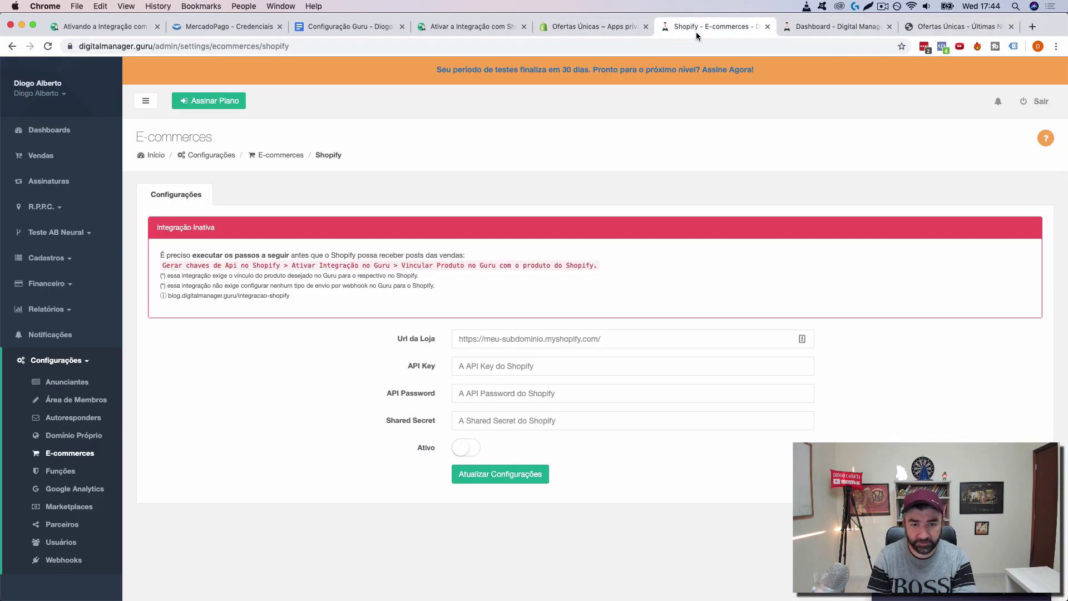
left_click(559, 339)
type("https://ofertasunicas.com.br/")
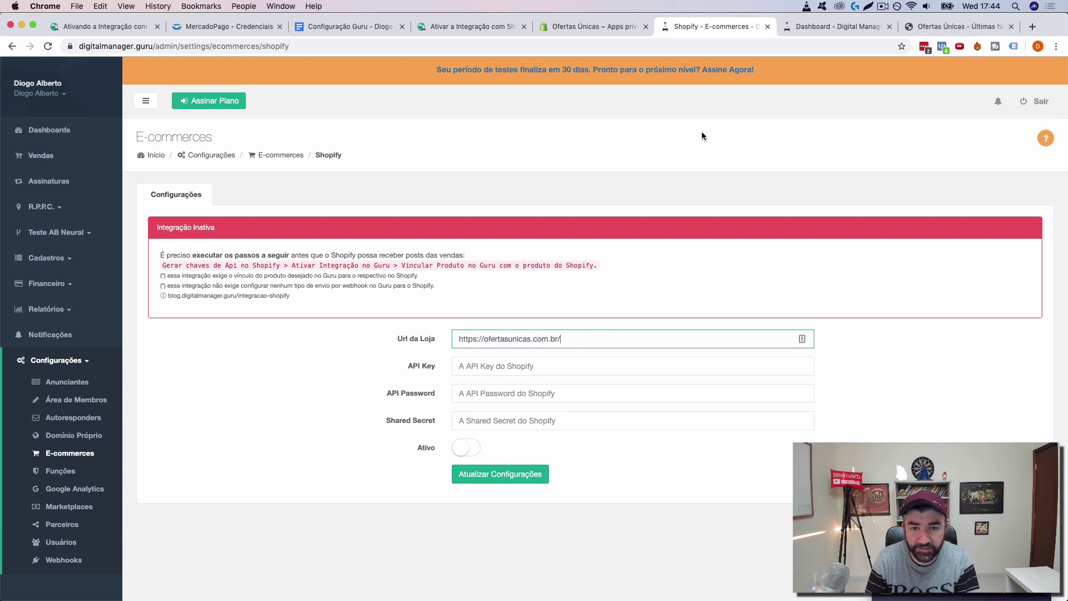
Step: Copy the Shopify Chave da API into Guru's API Key field and reveal the app password
left_click(597, 26)
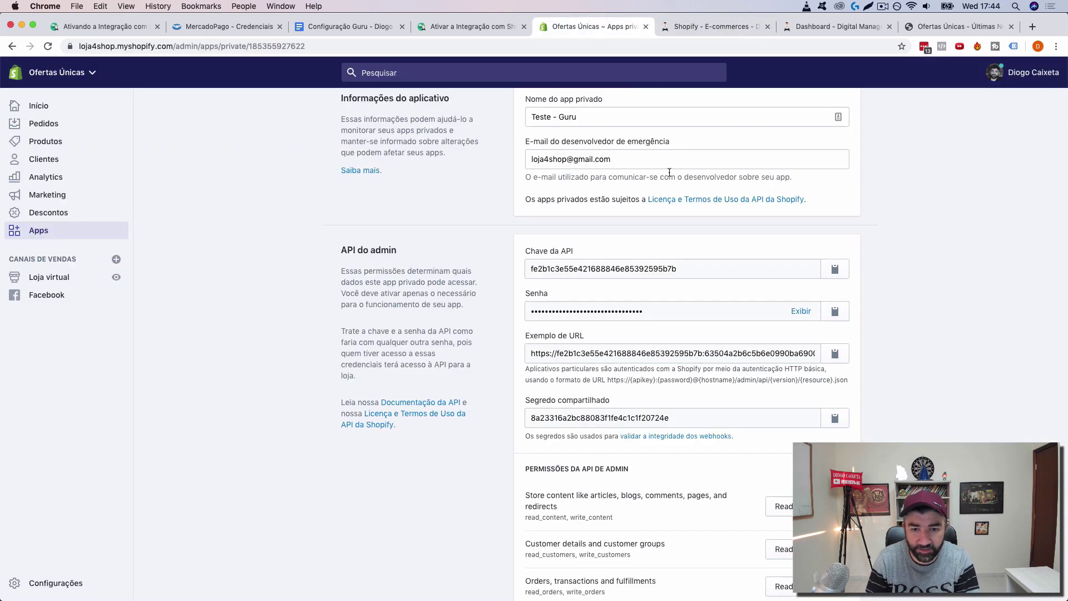
left_click(789, 273)
double_click(779, 272)
key("ctrl+c")
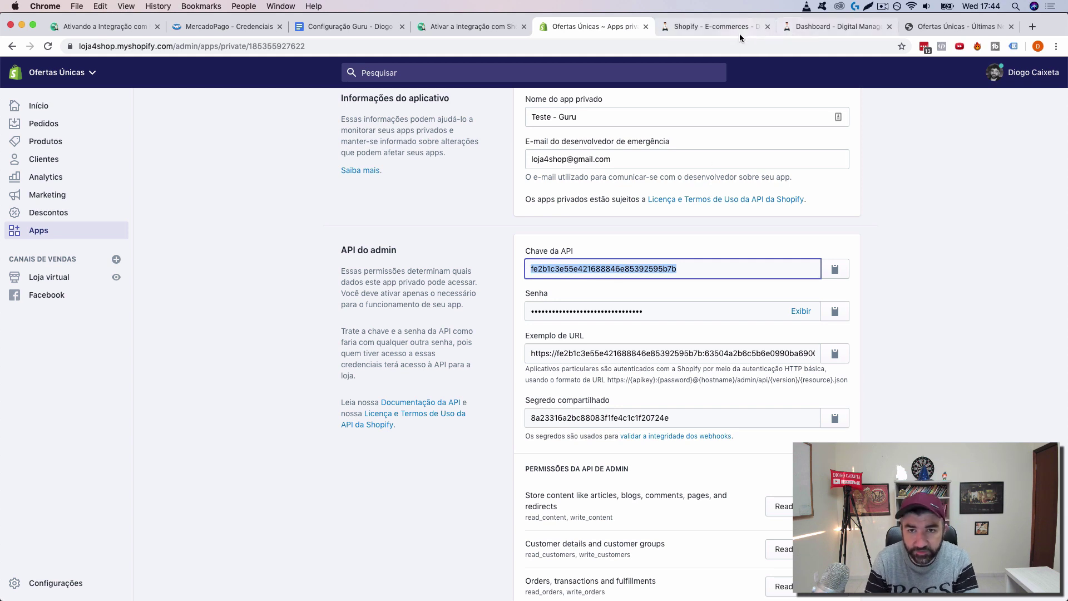
left_click(709, 28)
left_click(802, 28)
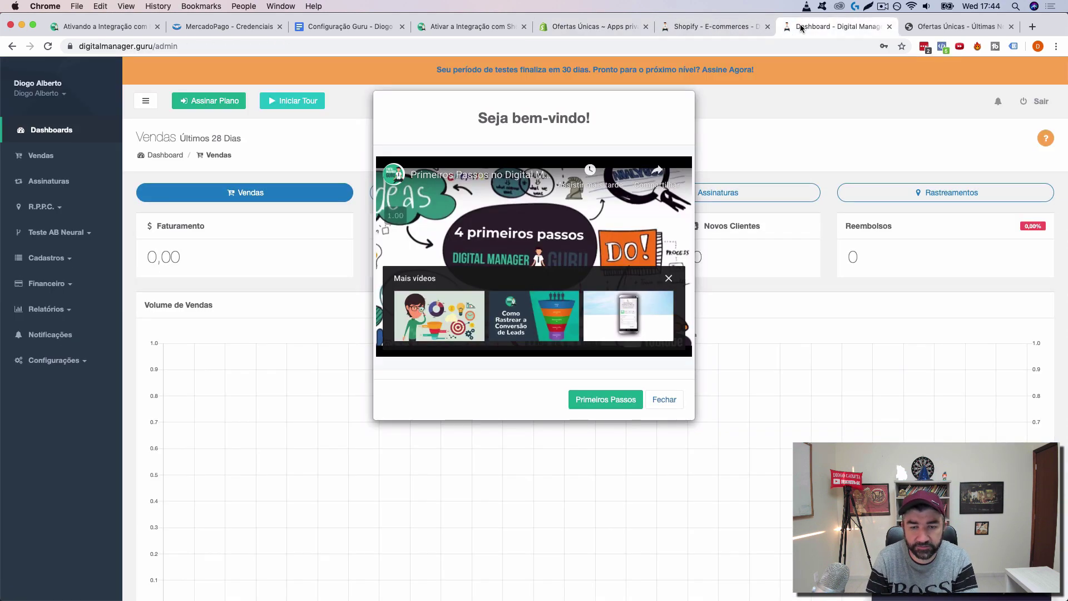
left_click(698, 26)
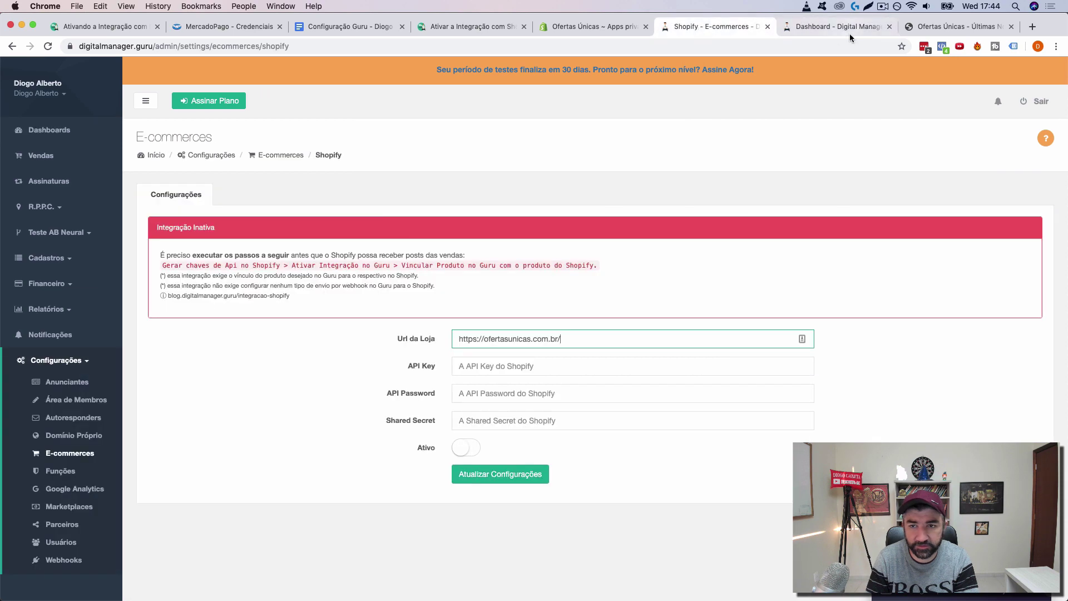
left_click(847, 29)
left_click(889, 26)
left_click(689, 27)
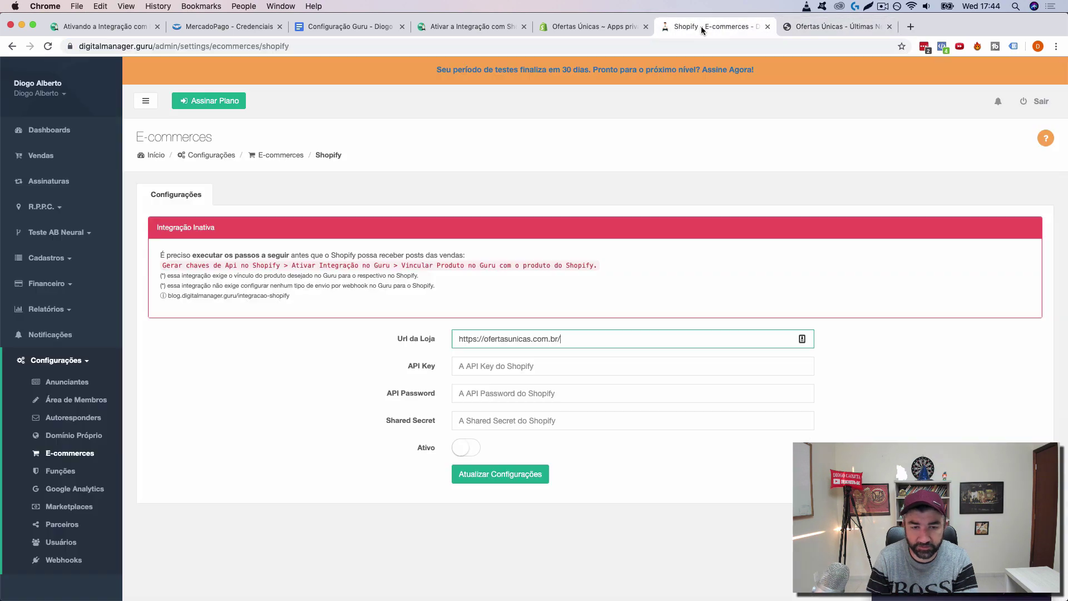
left_click(508, 363)
key("ctrl+v")
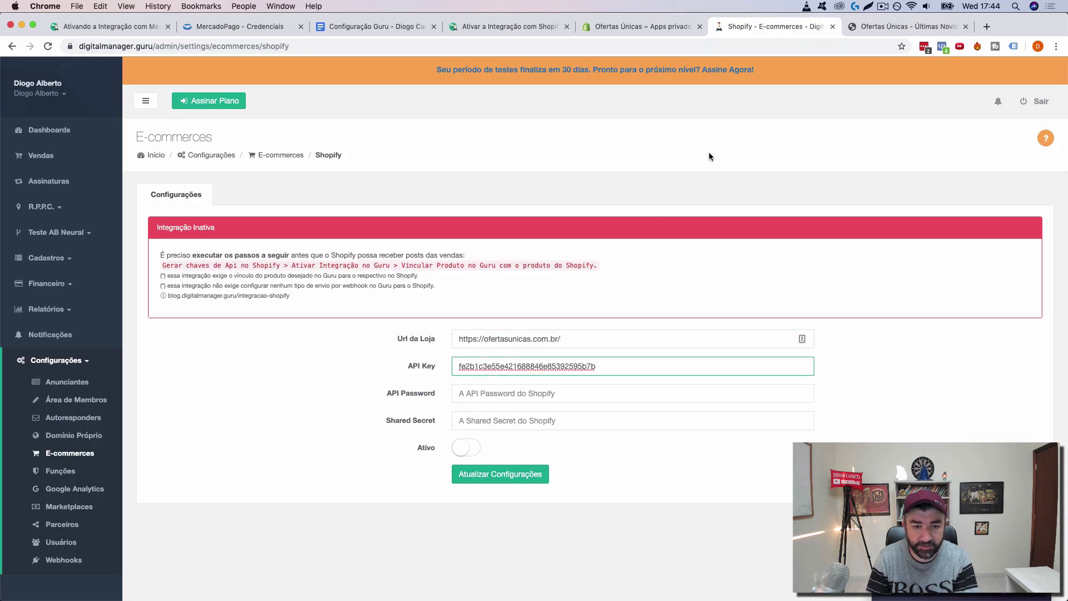
left_click(644, 25)
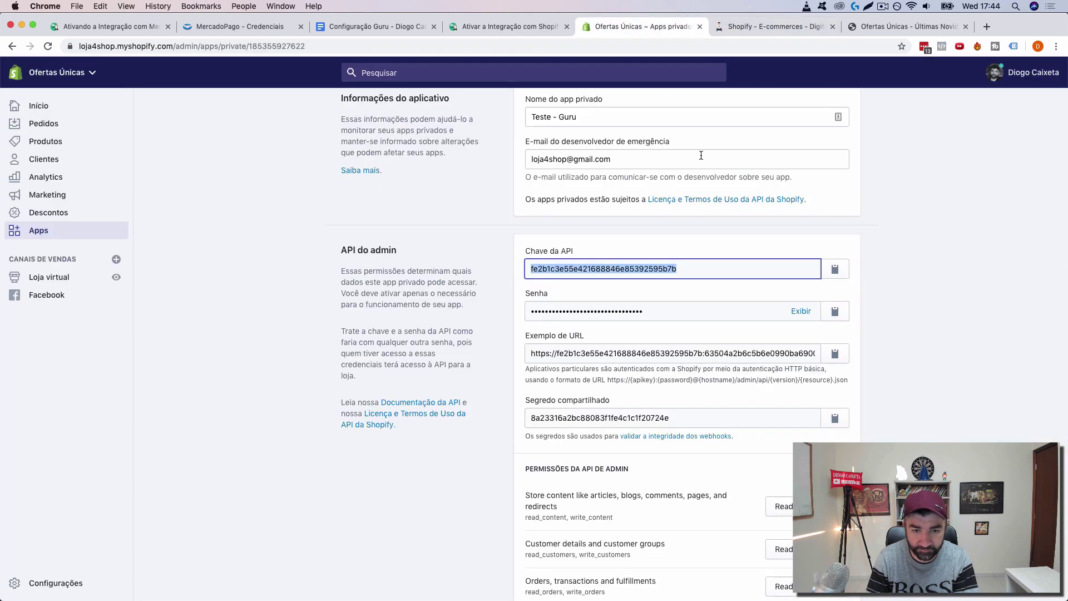
left_click(801, 310)
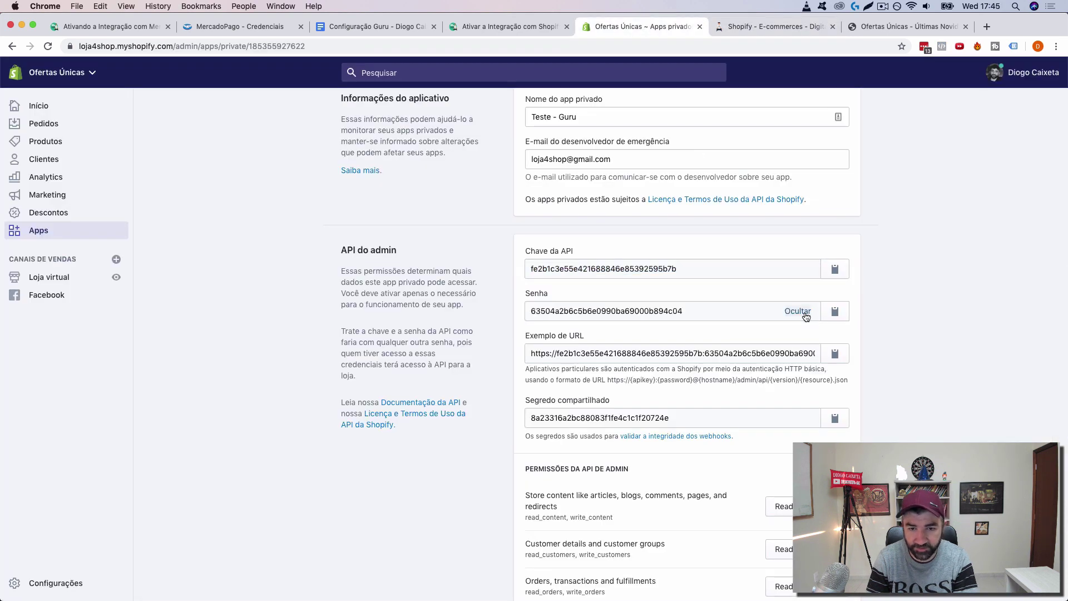
Step: Copy the Shopify app password (Senha) into Guru's API Password field
left_click(708, 308)
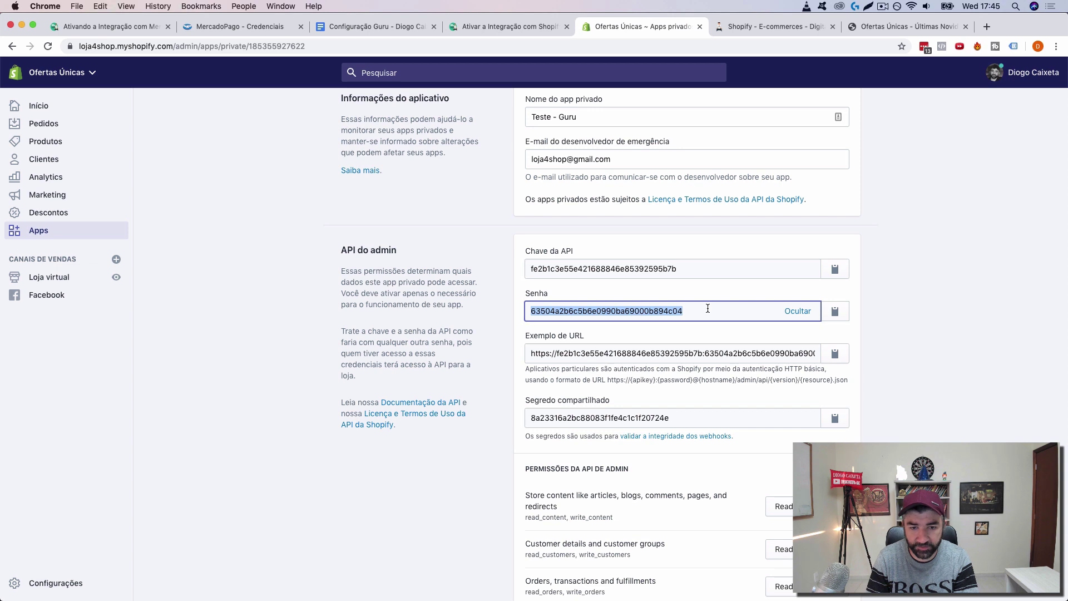
left_click(766, 25)
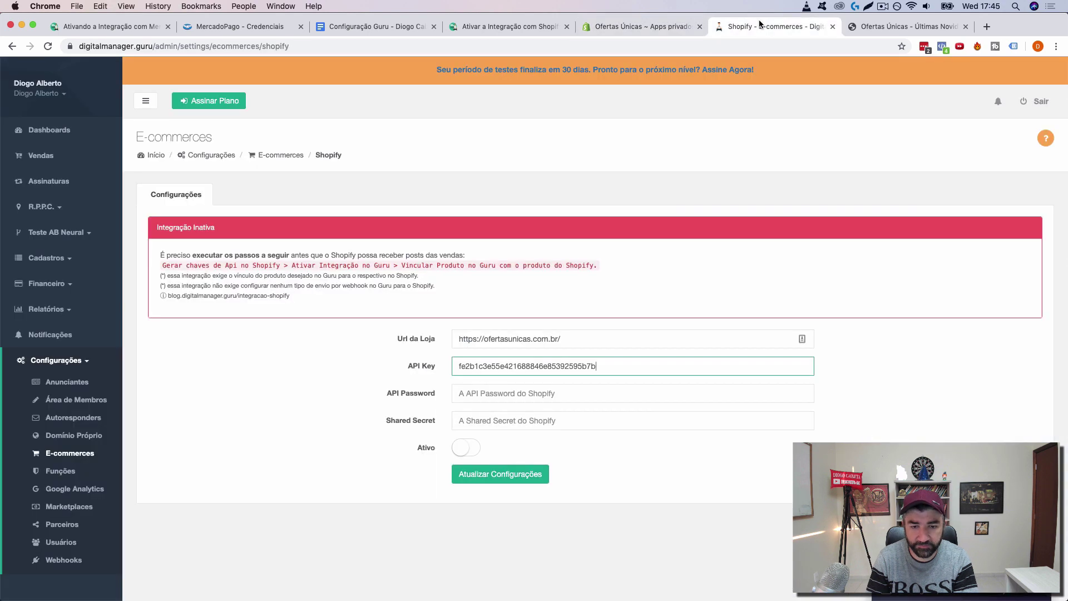
left_click(543, 392)
key("super+v")
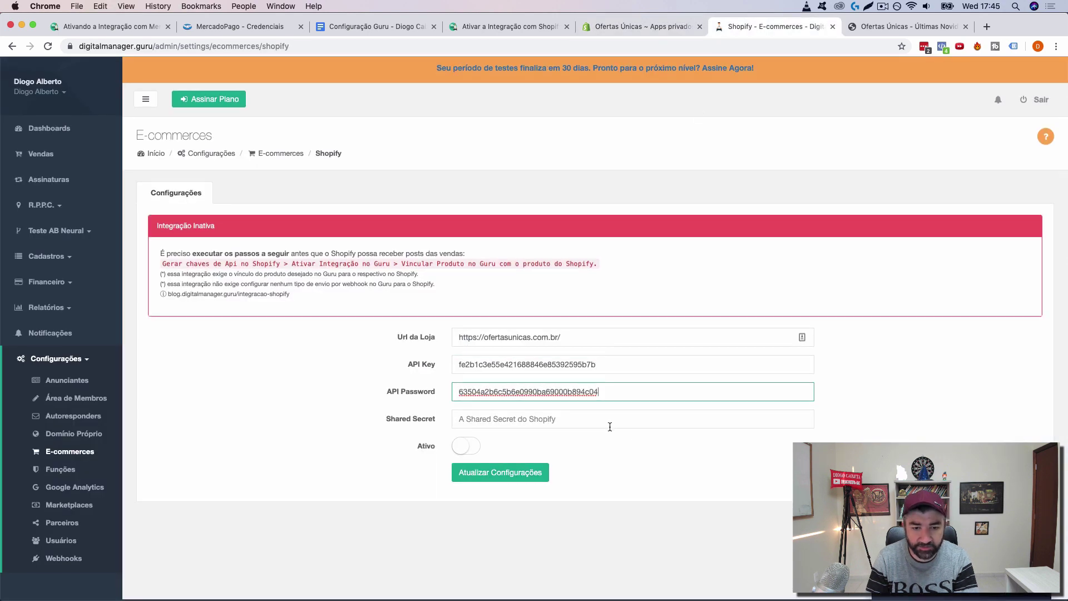
Step: Paste the Shopify shared secret into Shared Secret, switch Ativo on and save; activation fails
left_click(632, 29)
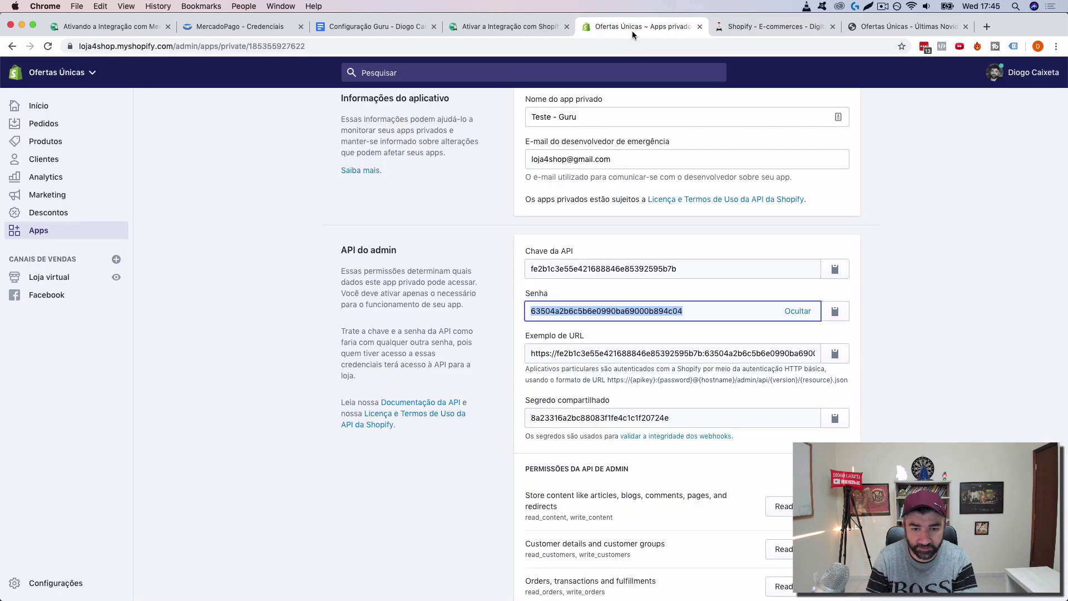
scroll(688, 325, "down", 3)
left_click(520, 328)
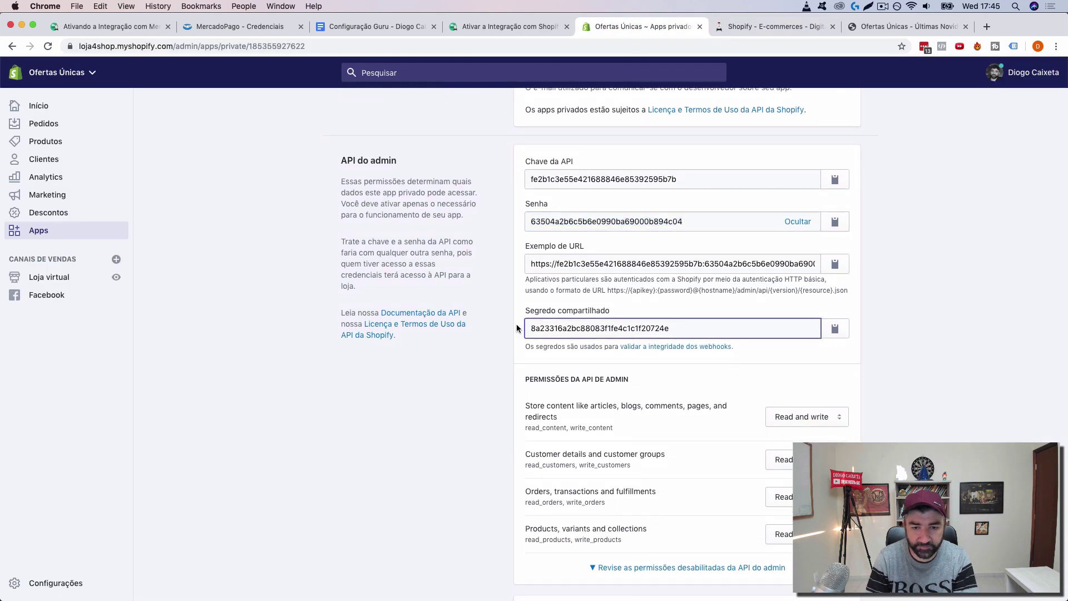
left_click_drag(669, 329, 673, 328)
left_click(519, 328)
double_click(674, 327)
key("ctrl+c")
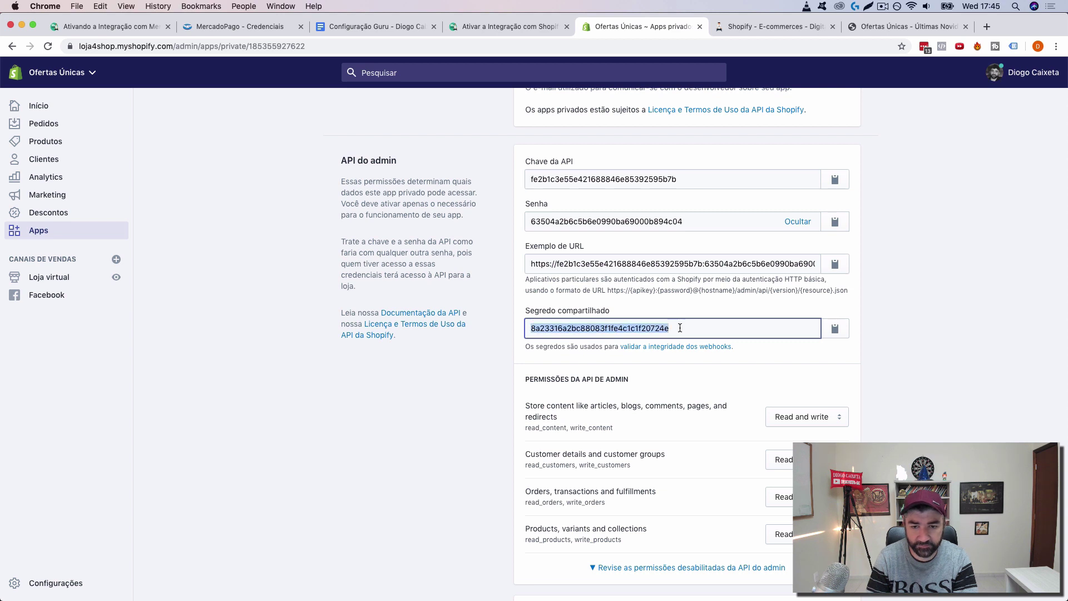
left_click(768, 26)
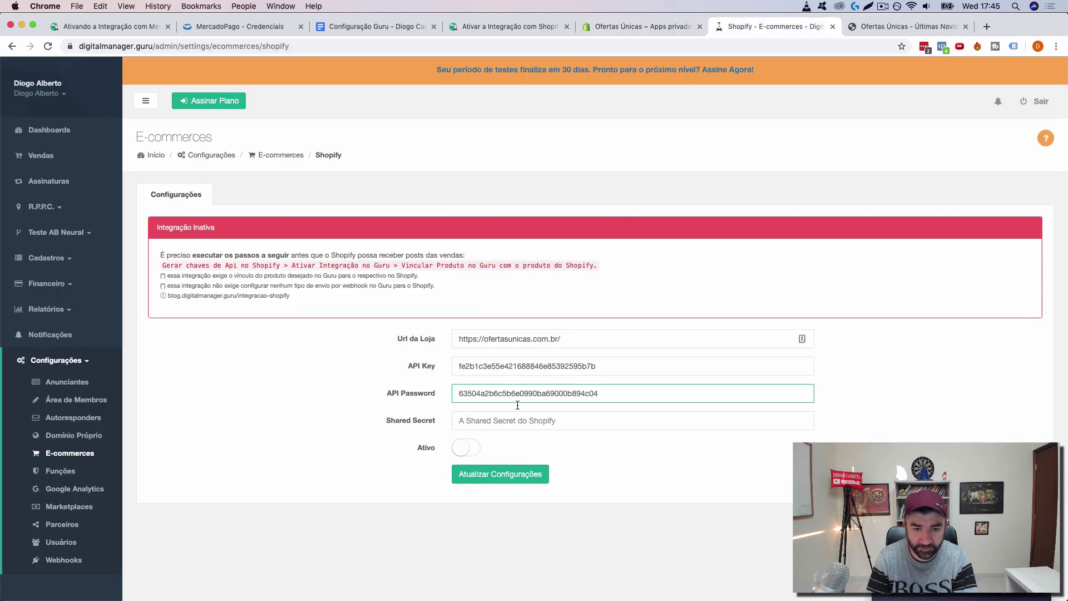
left_click(507, 421)
key("ctrl+v")
left_click(466, 447)
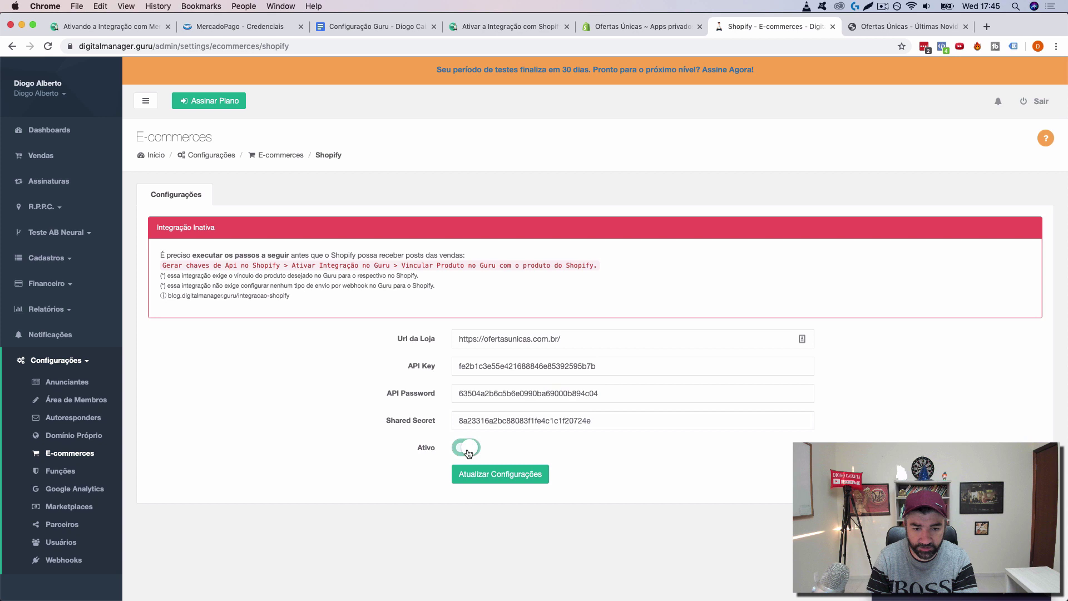
left_click(510, 476)
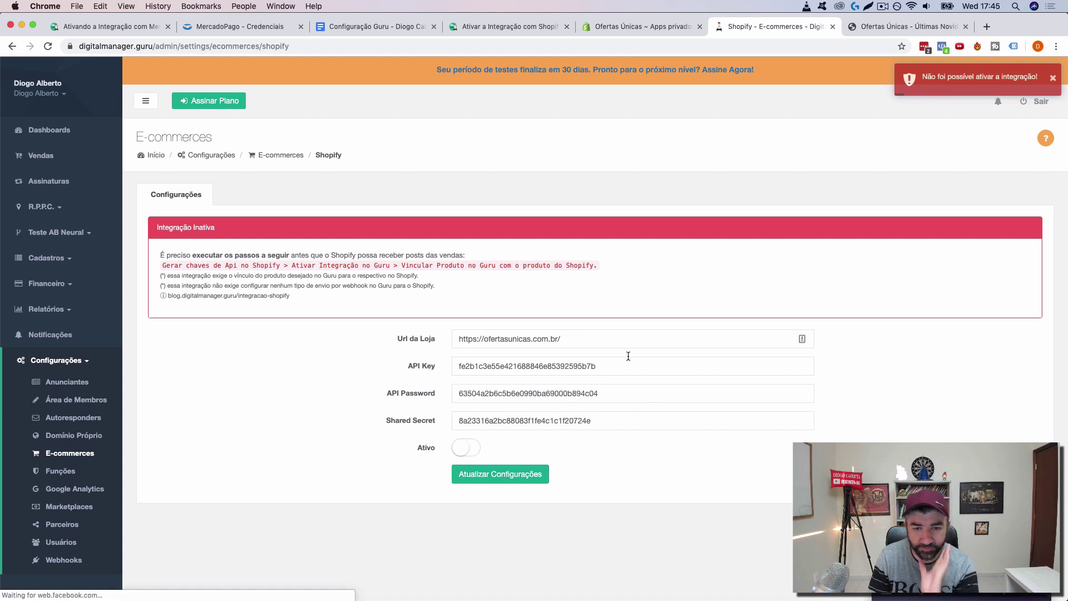
left_click(614, 339)
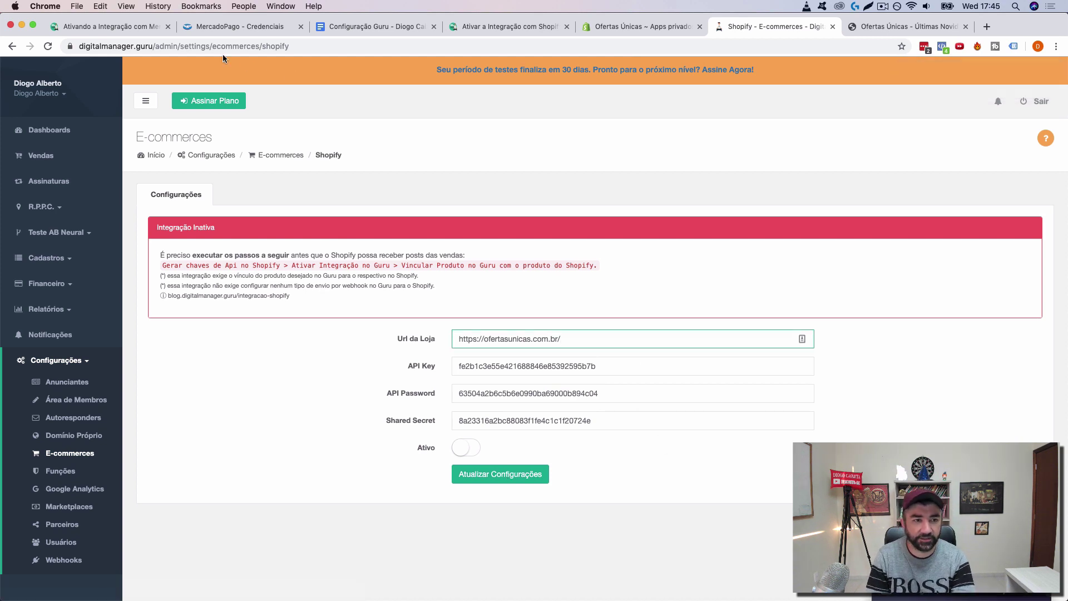
left_click(619, 28)
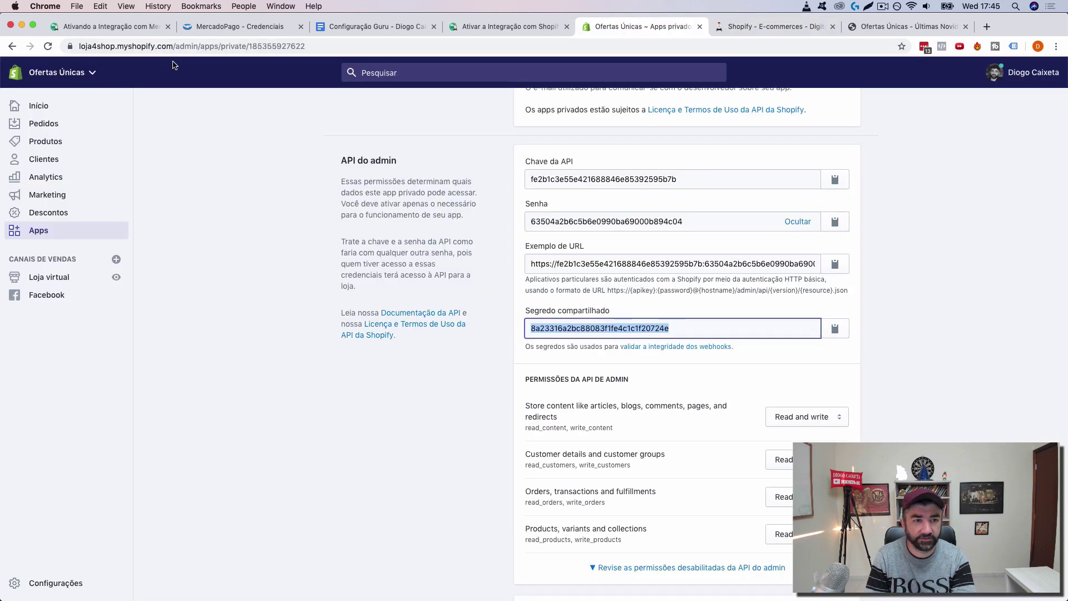
left_click(173, 43)
left_click(890, 22)
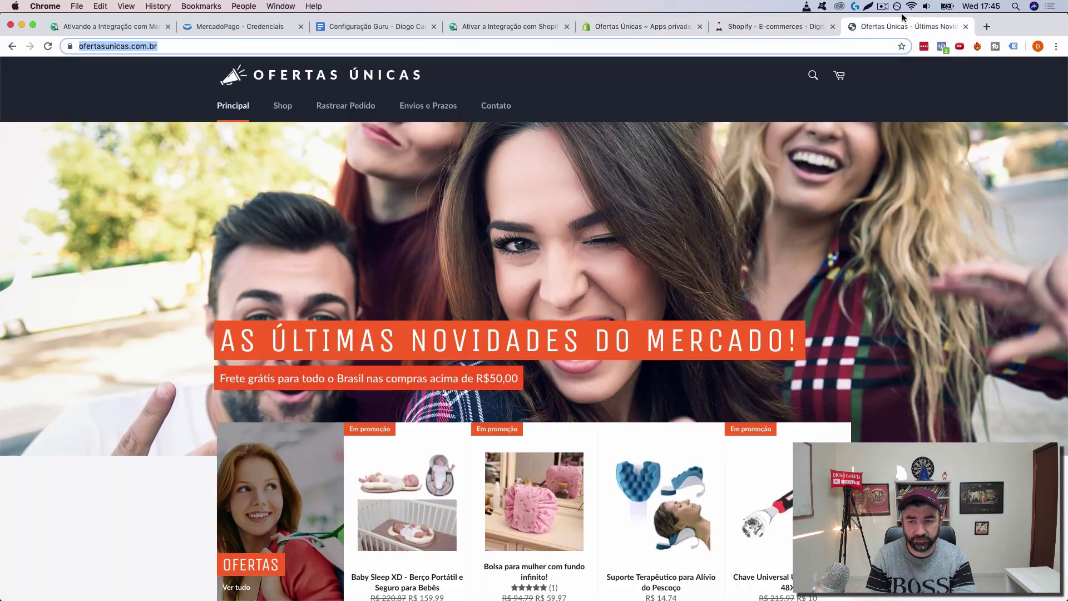
left_click(786, 26)
key("super+a")
type("https://loja4shop.myshopify.com")
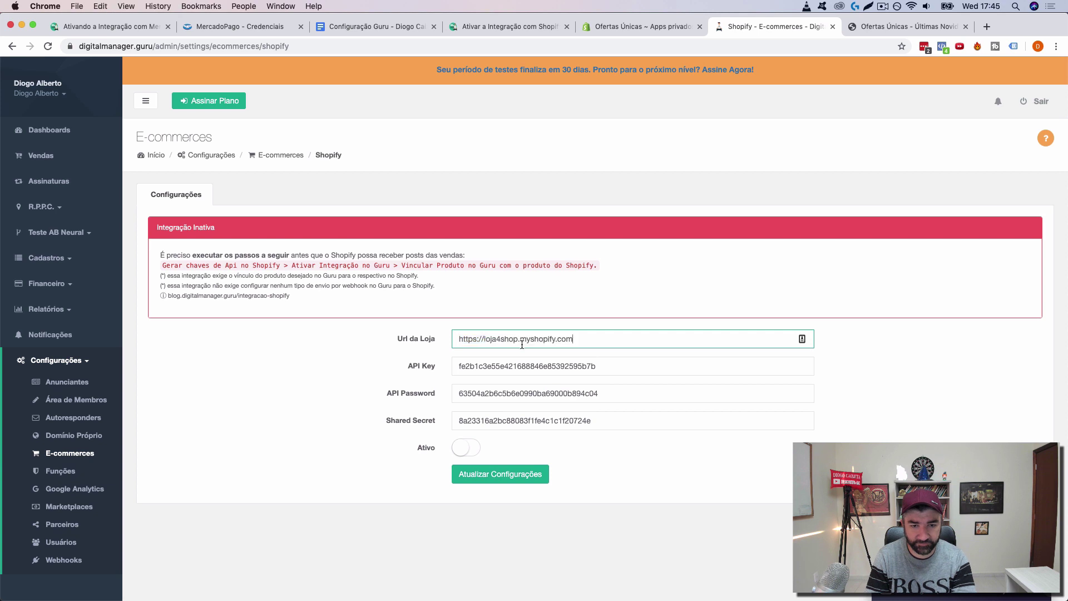
left_click(508, 475)
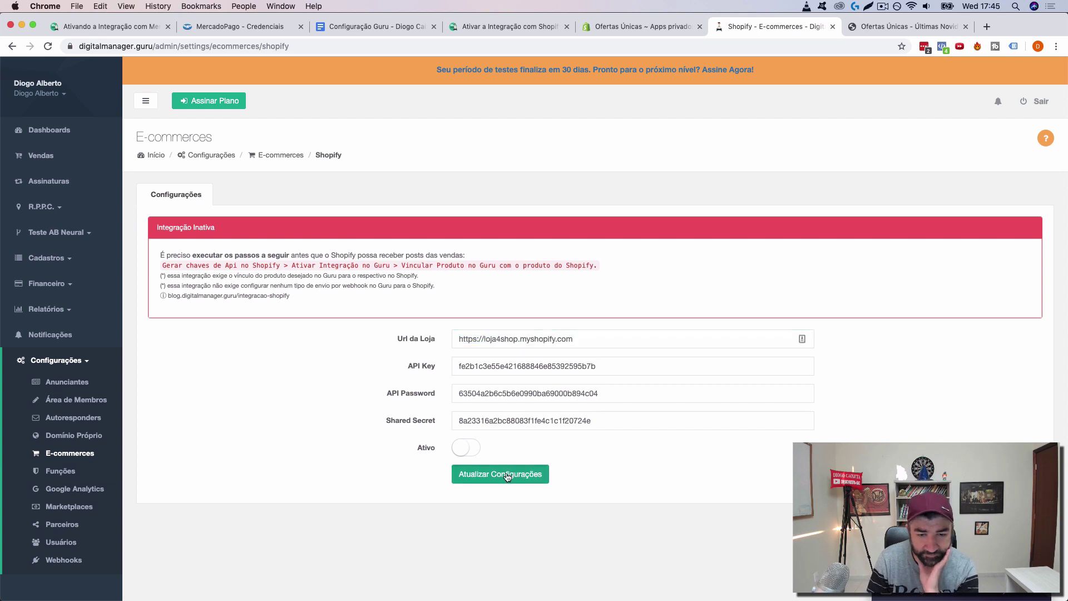
left_click(463, 448)
left_click(488, 474)
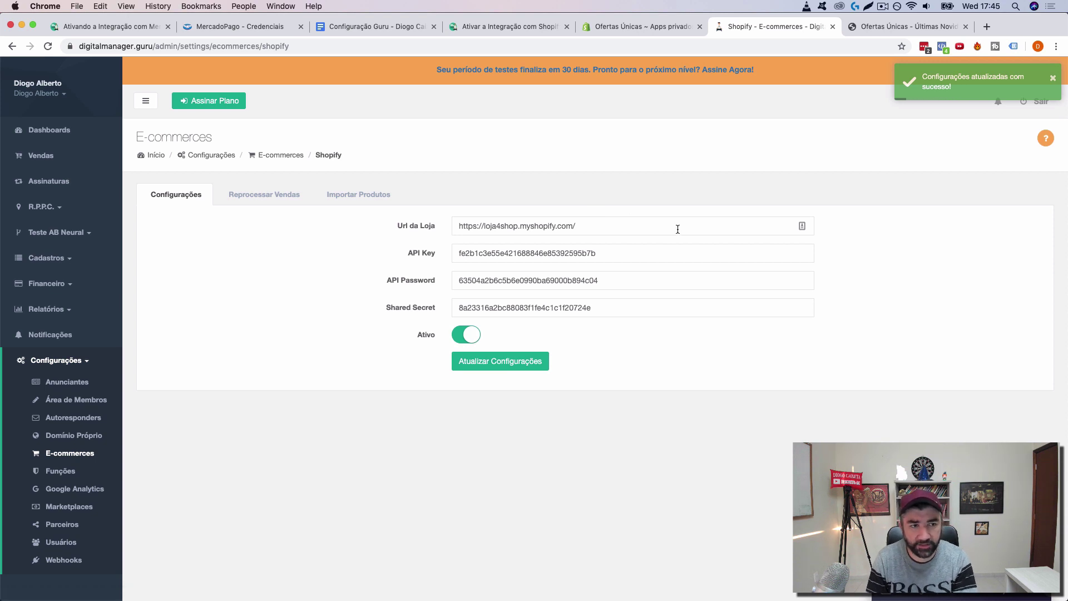
Step: Open the import-products guide link from the Configuração Guru setup notes in a new tab
left_click(392, 29)
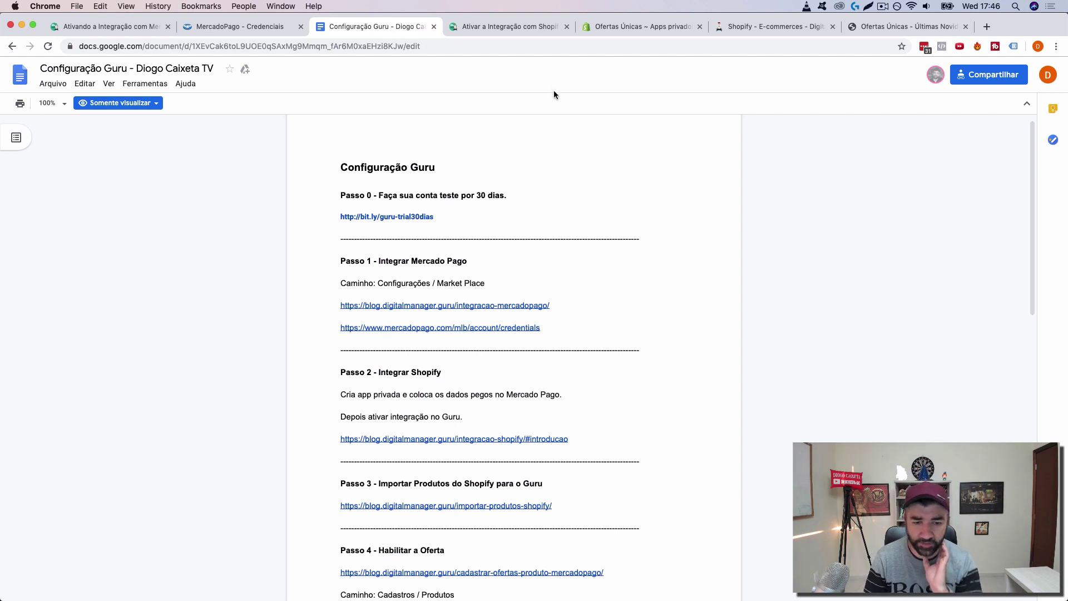
scroll(572, 175, "down", 3)
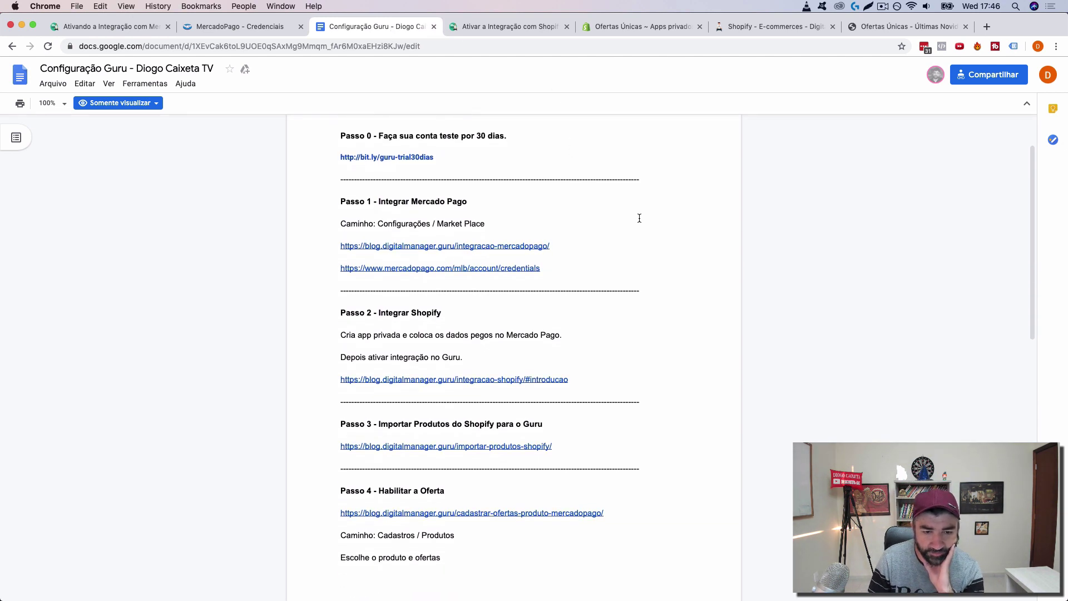
scroll(623, 228, "down", 1)
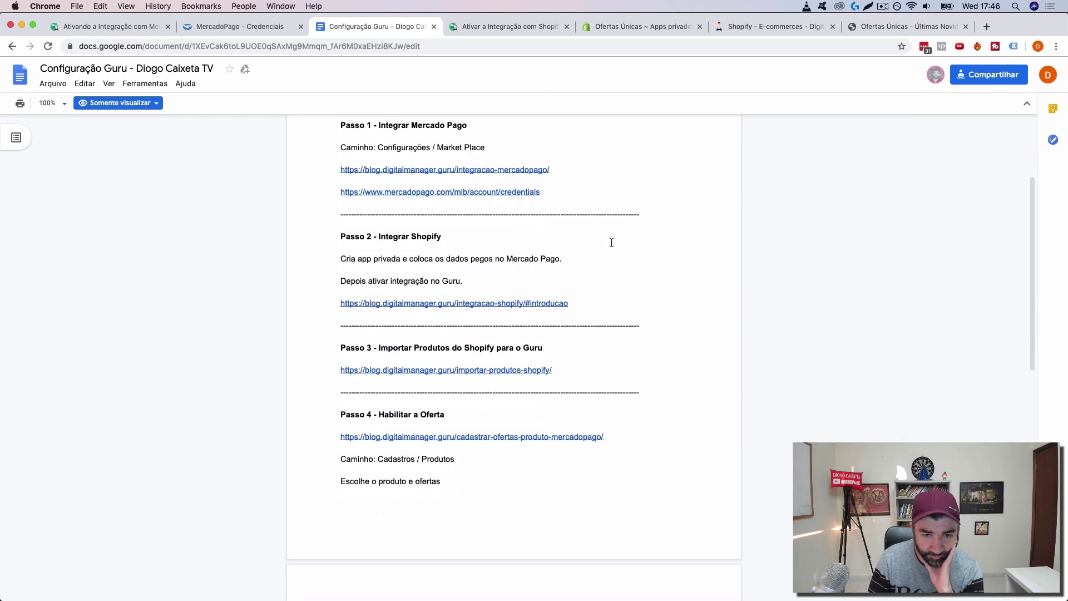
left_click(494, 370)
left_click(426, 388)
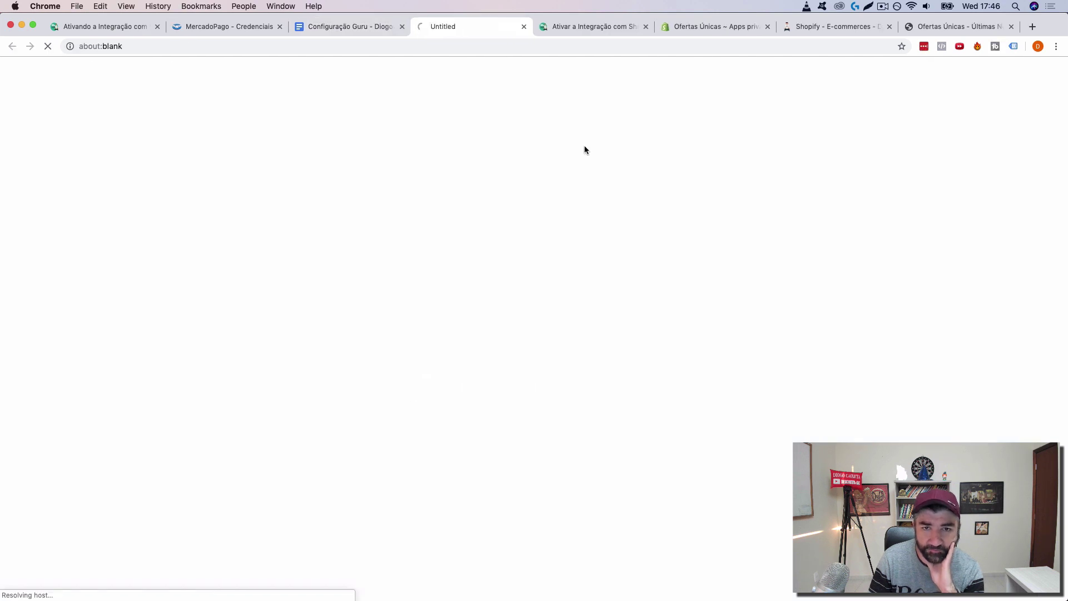
Step: Close the old article, read down to '2. Importar Produto do Shopify', then return to the Guru Shopify tab
left_click(646, 26)
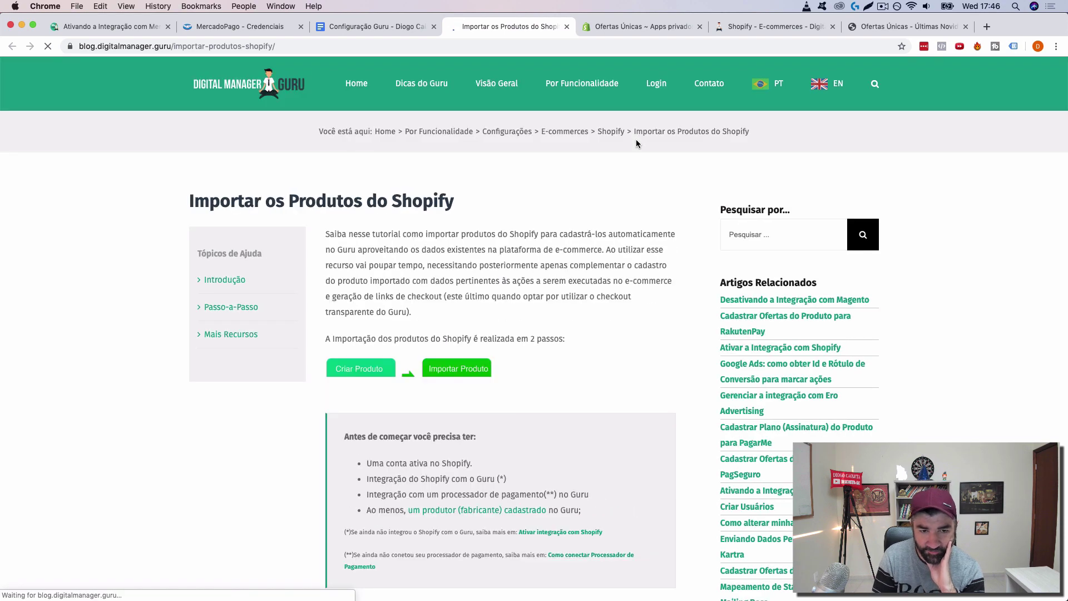
scroll(629, 270, "down", 1)
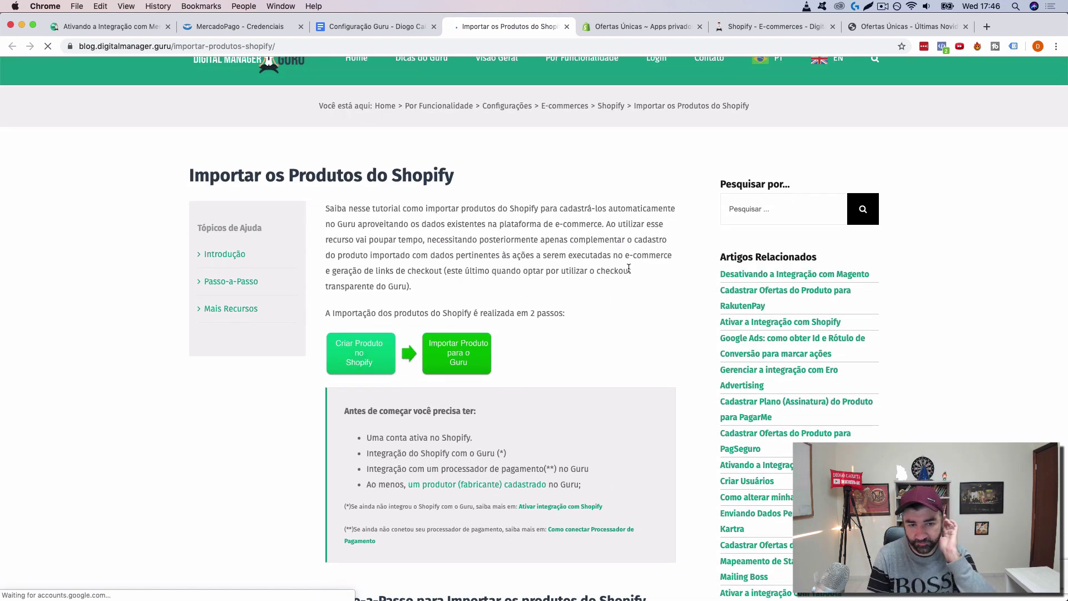
scroll(628, 269, "down", 4)
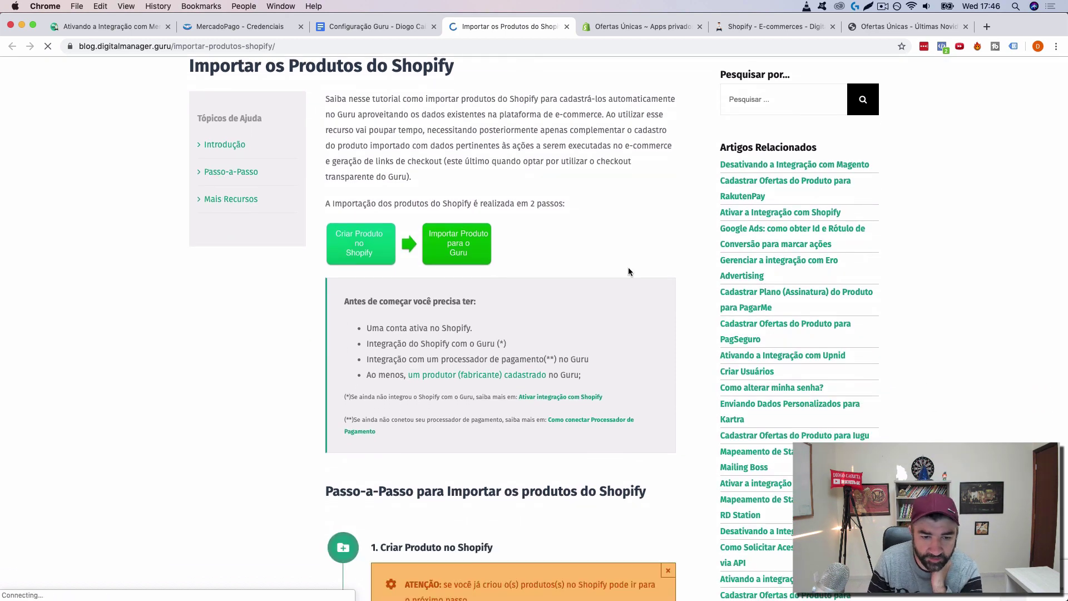
scroll(628, 271, "down", 12)
scroll(629, 271, "down", 1)
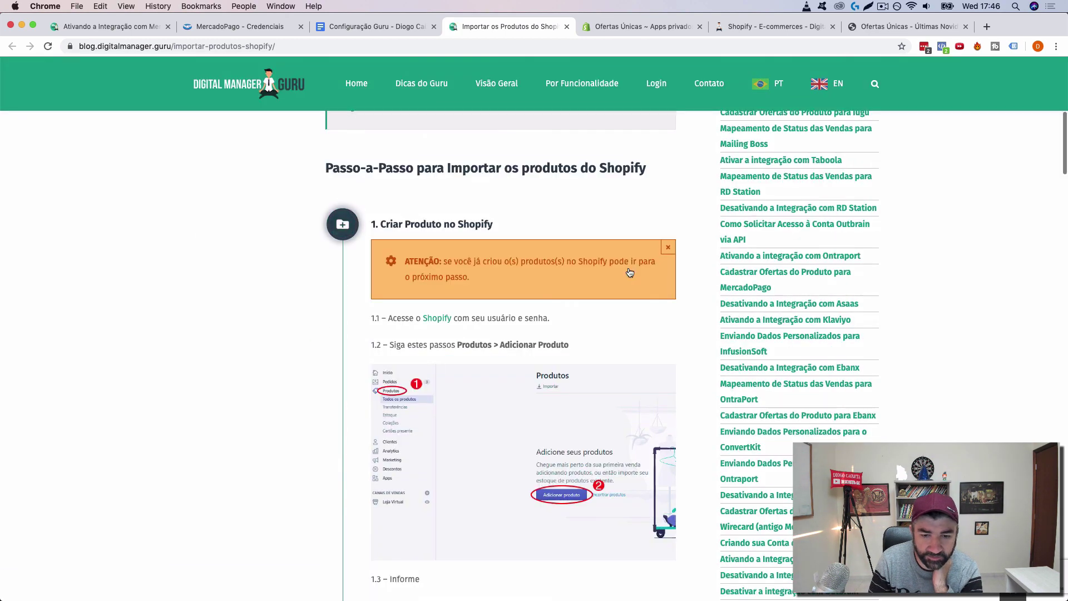
scroll(630, 272, "down", 14)
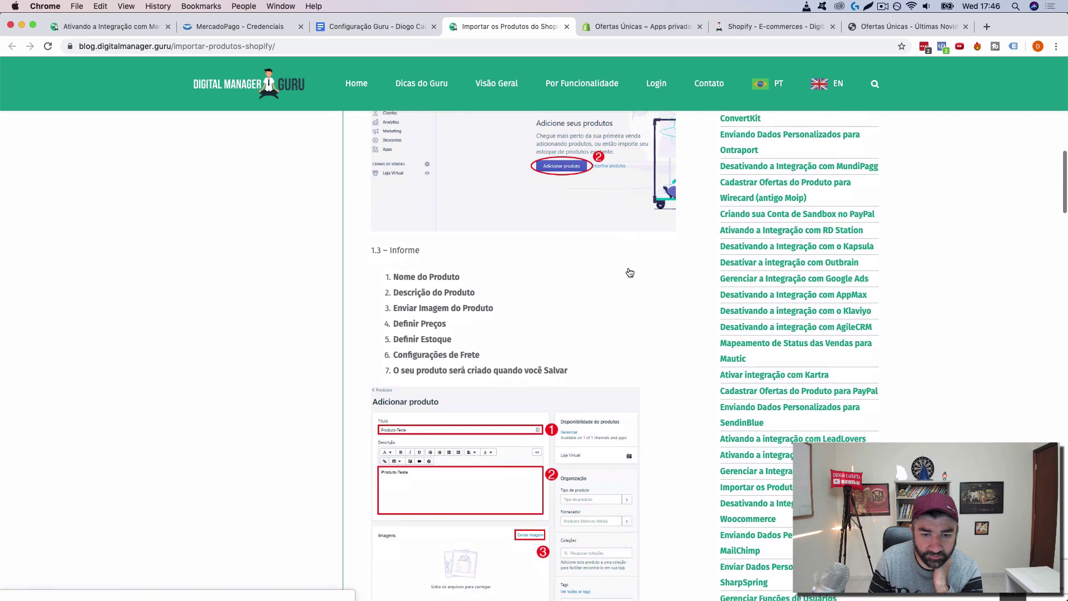
scroll(630, 272, "down", 20)
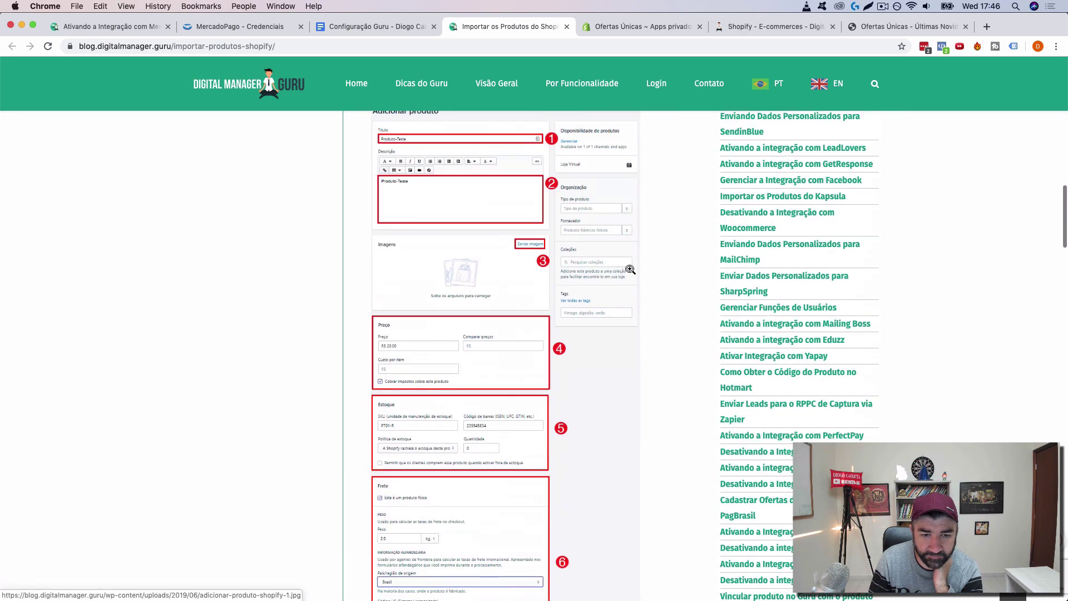
scroll(630, 269, "down", 12)
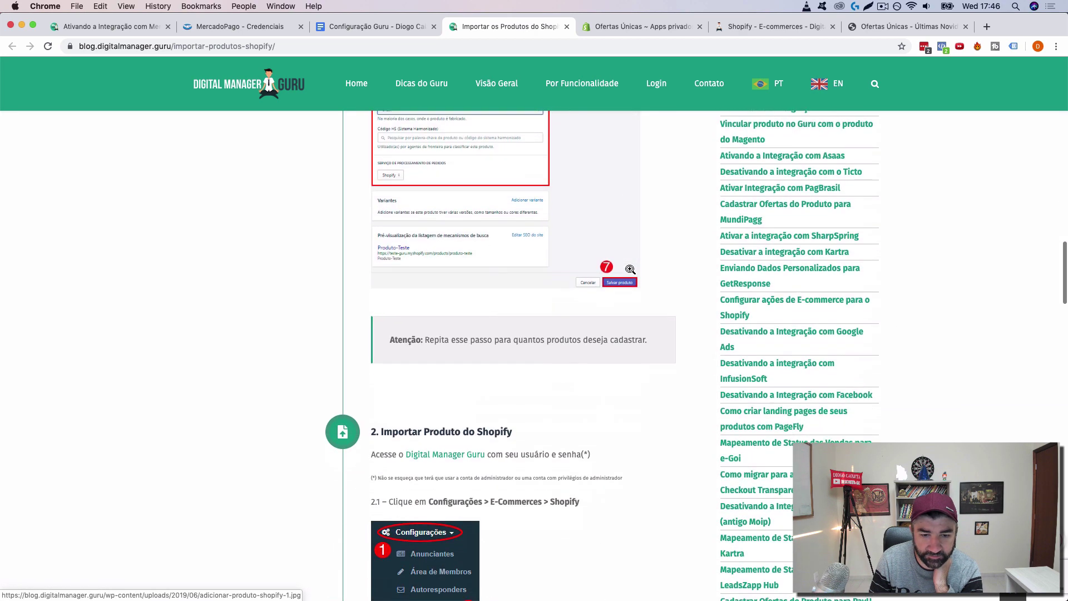
scroll(630, 270, "down", 1)
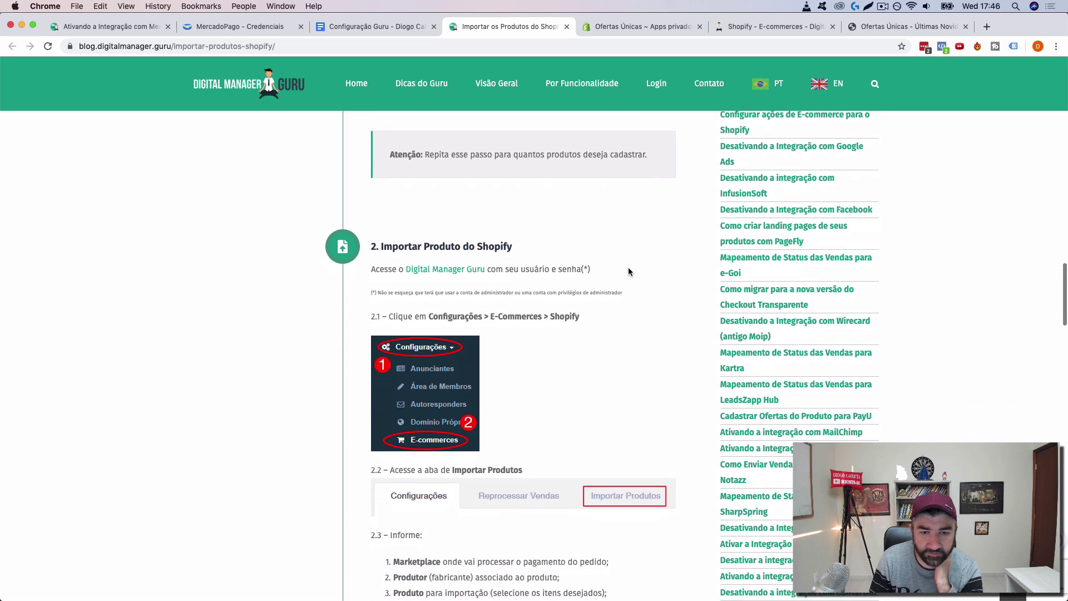
left_click_drag(761, 24, 662, 26)
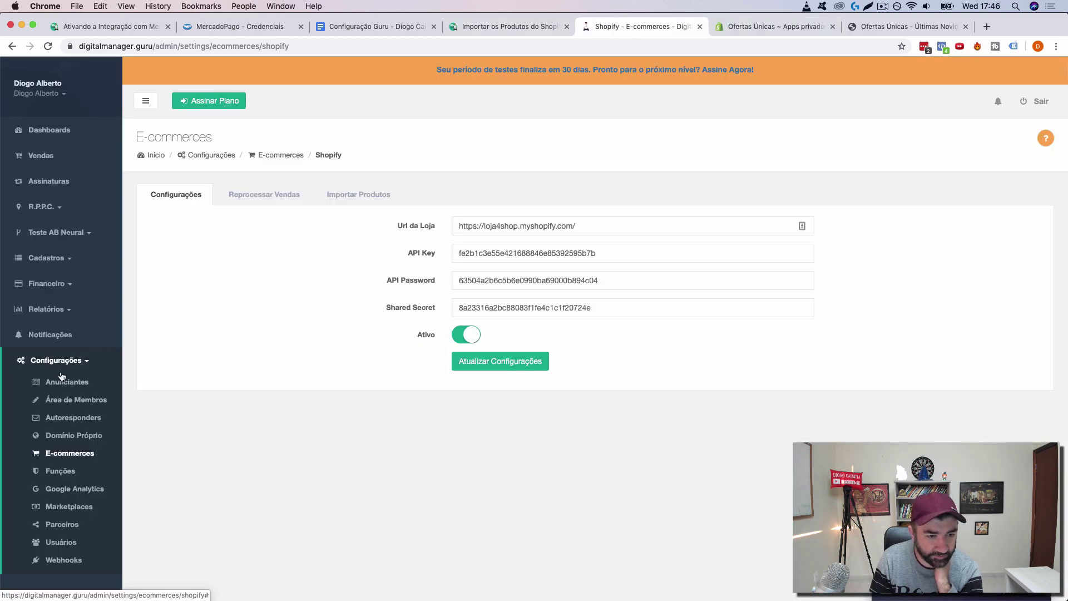
Step: Open E-commerces > Shopify > Importar Produtos, checking the blog's import instructions alongside
left_click(71, 455)
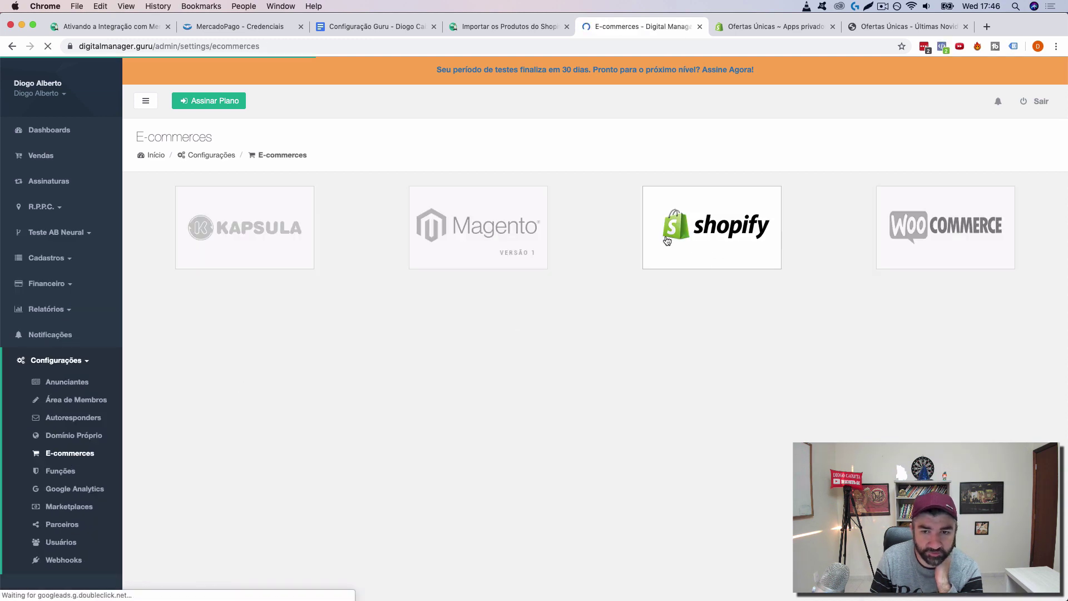
left_click(676, 246)
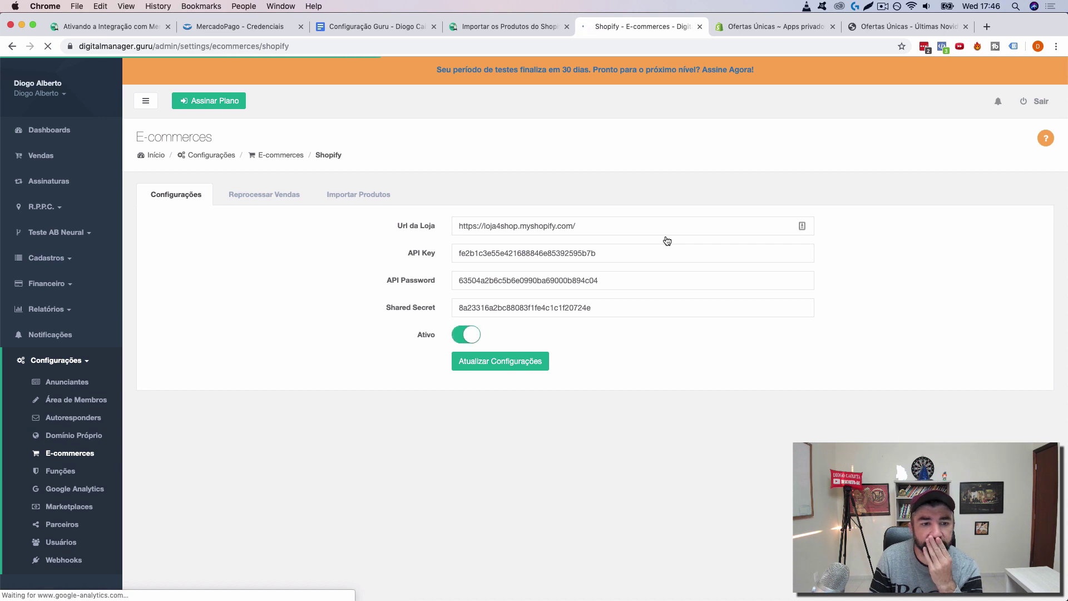
left_click(355, 202)
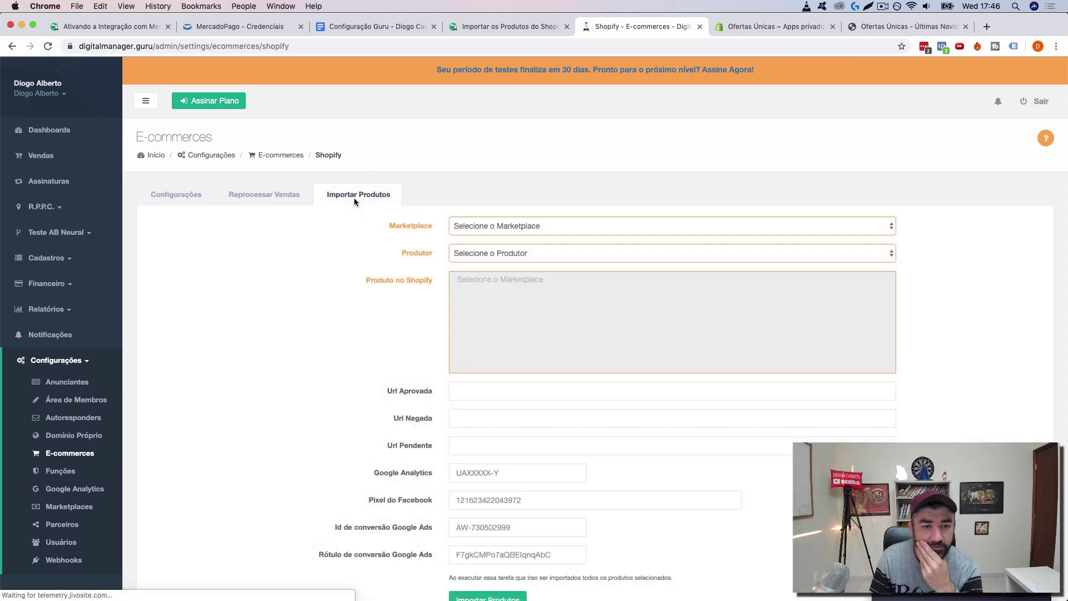
left_click(511, 28)
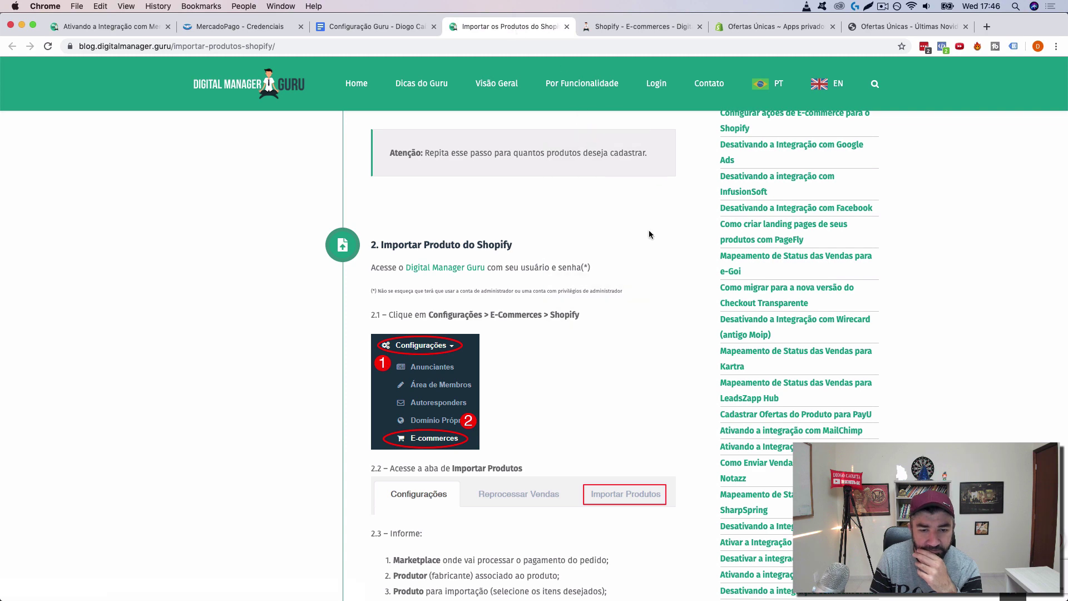
scroll(648, 231, "down", 4)
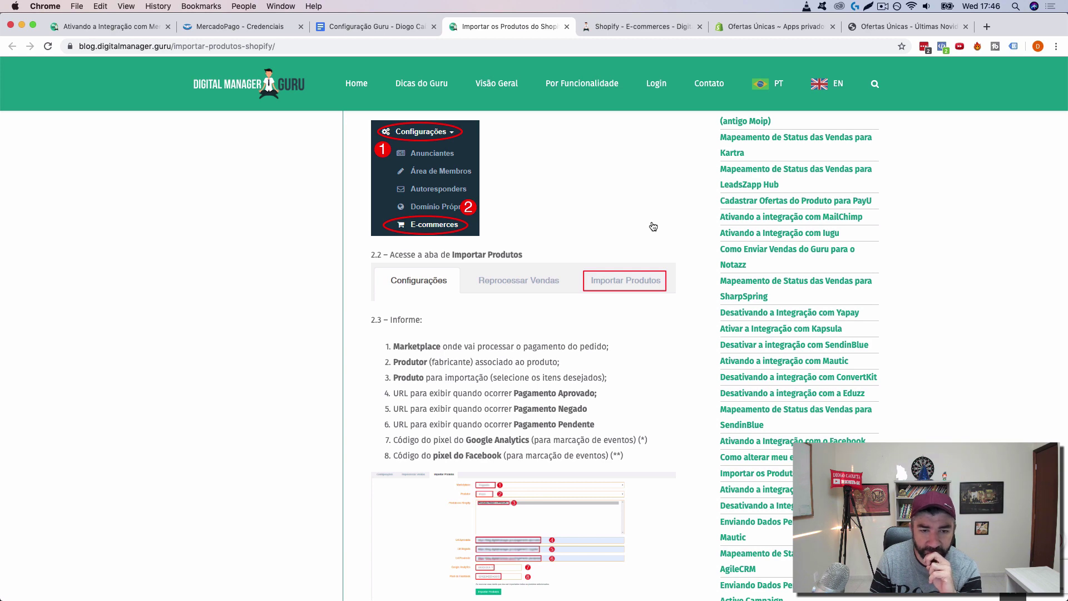
left_click(620, 32)
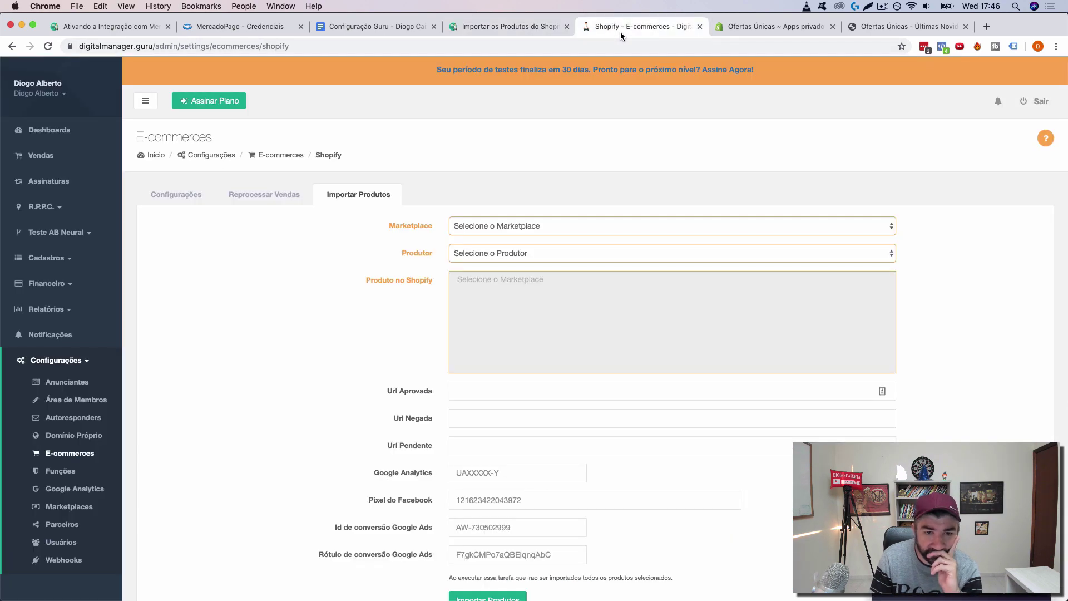
Step: Set Marketplace to MercadoPago and choose the producer to load the Shopify products
left_click(572, 226)
left_click(545, 237)
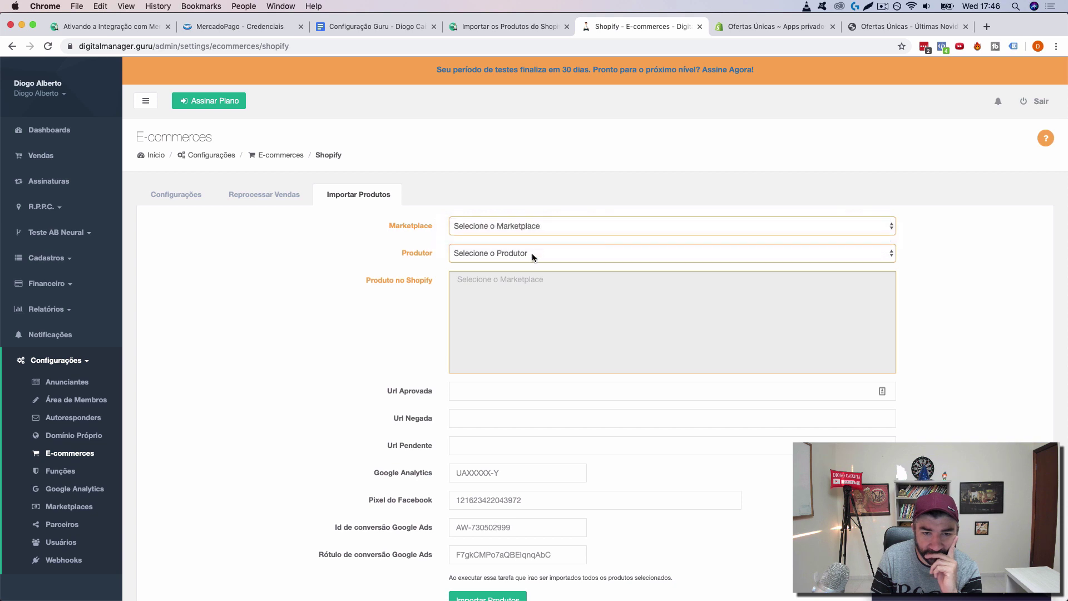
left_click(530, 253)
left_click(522, 265)
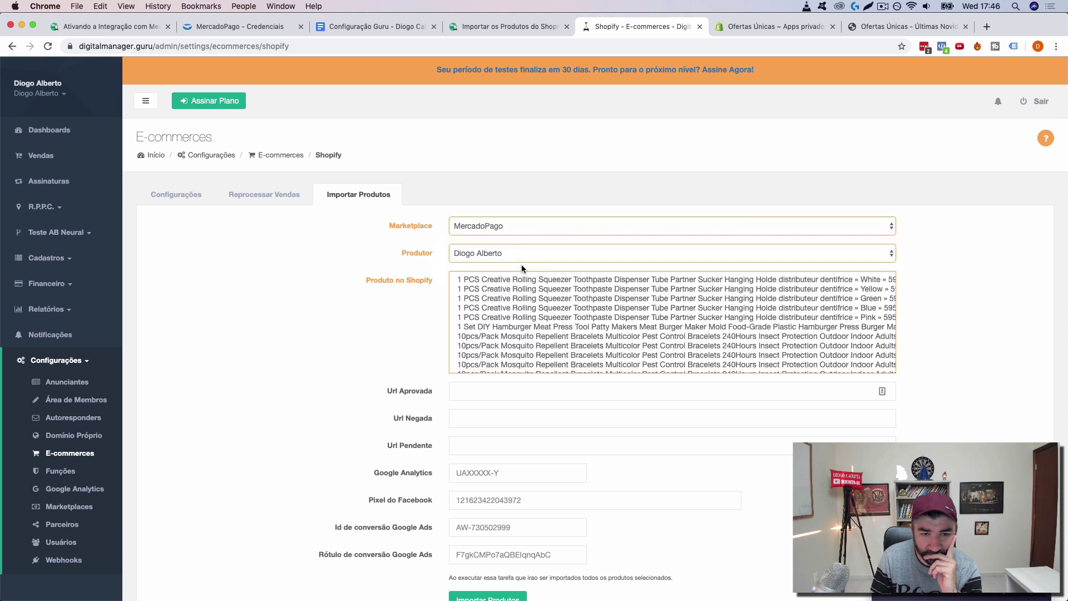
scroll(522, 268, "down", 3)
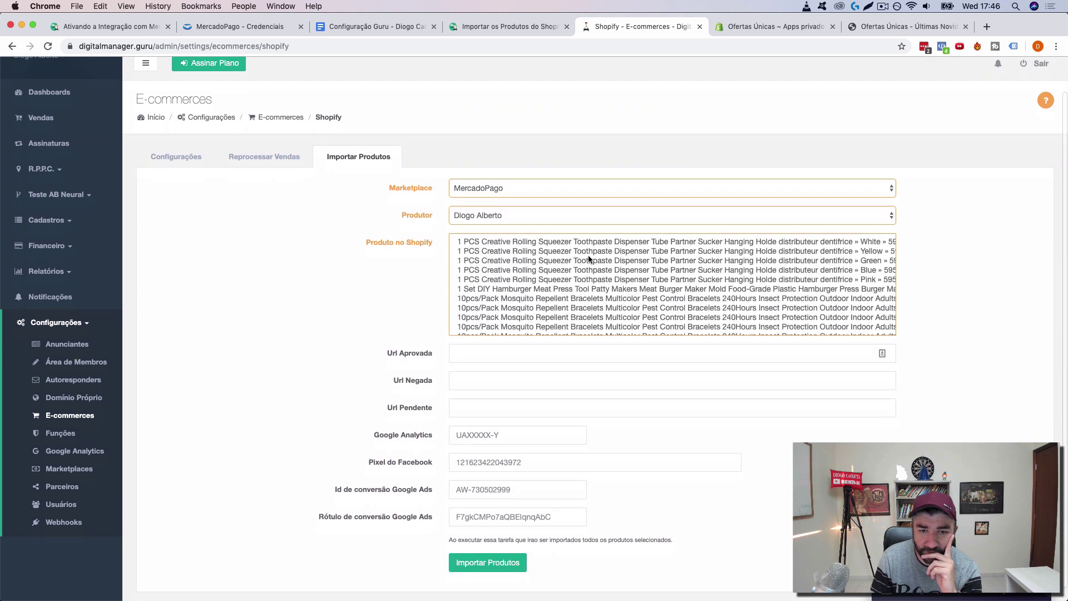
scroll(602, 255, "down", 20)
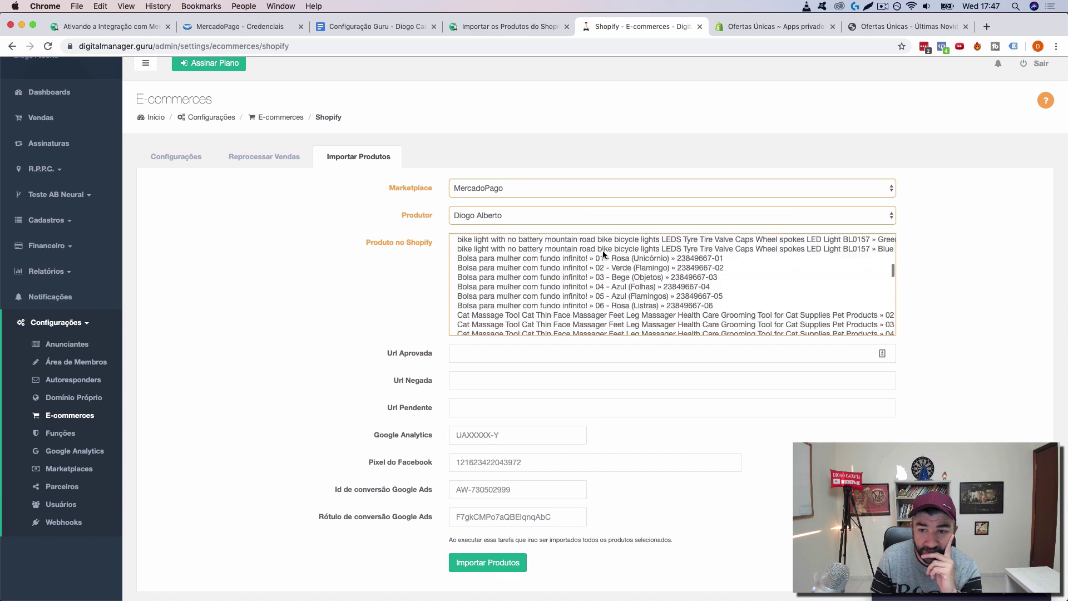
scroll(603, 255, "down", 3)
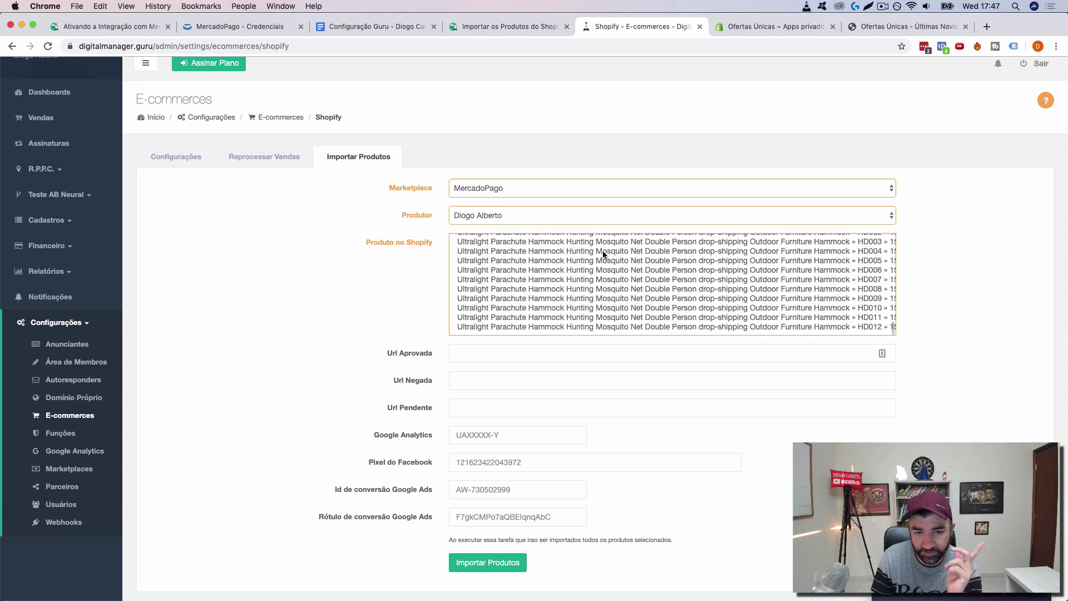
scroll(614, 268, "up", 10)
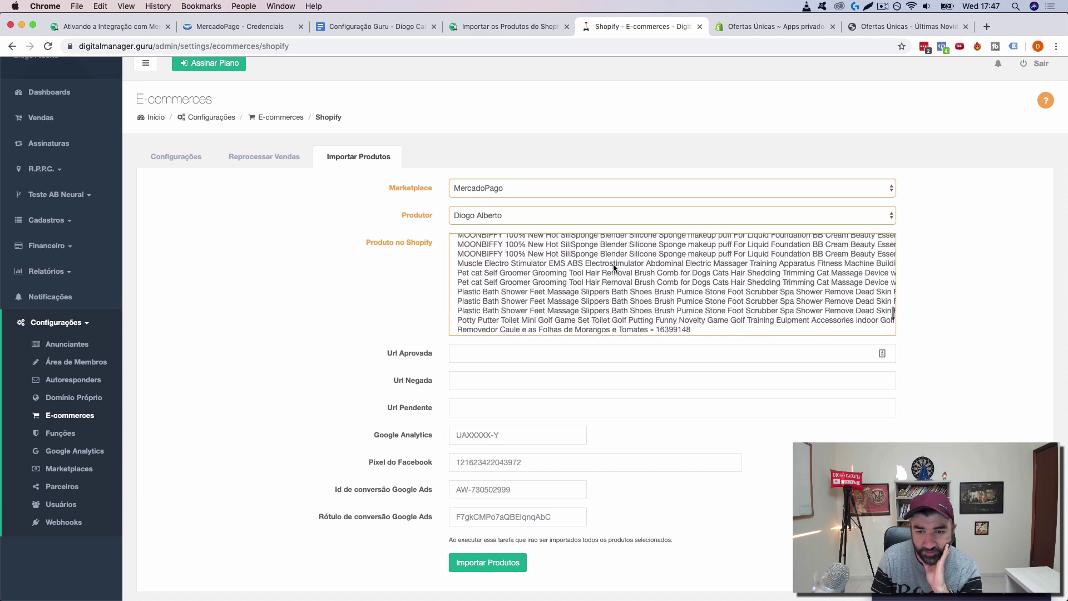
scroll(614, 268, "up", 10)
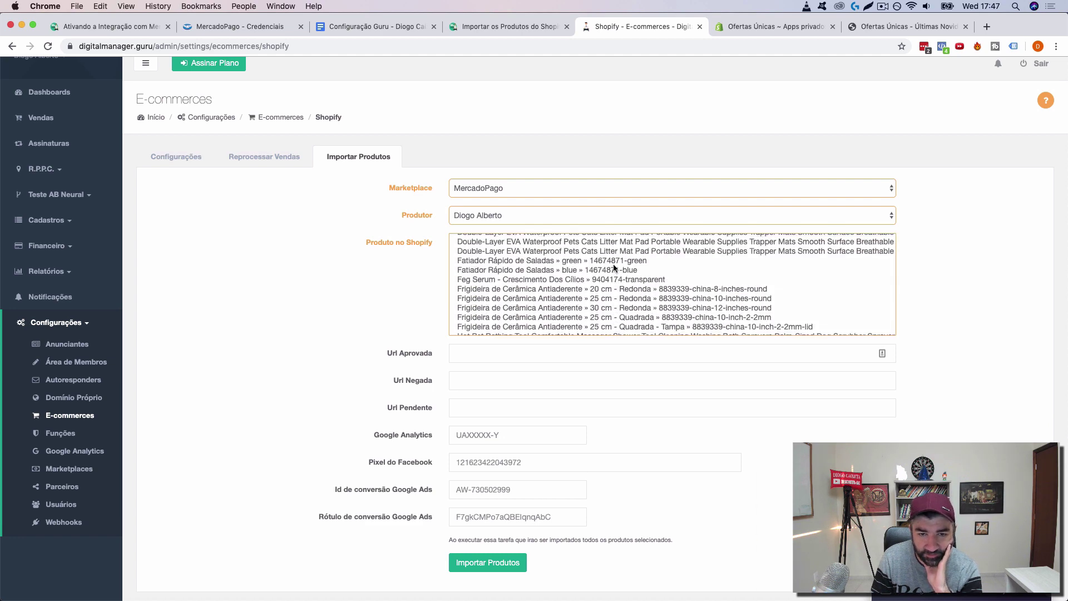
scroll(614, 267, "up", 10)
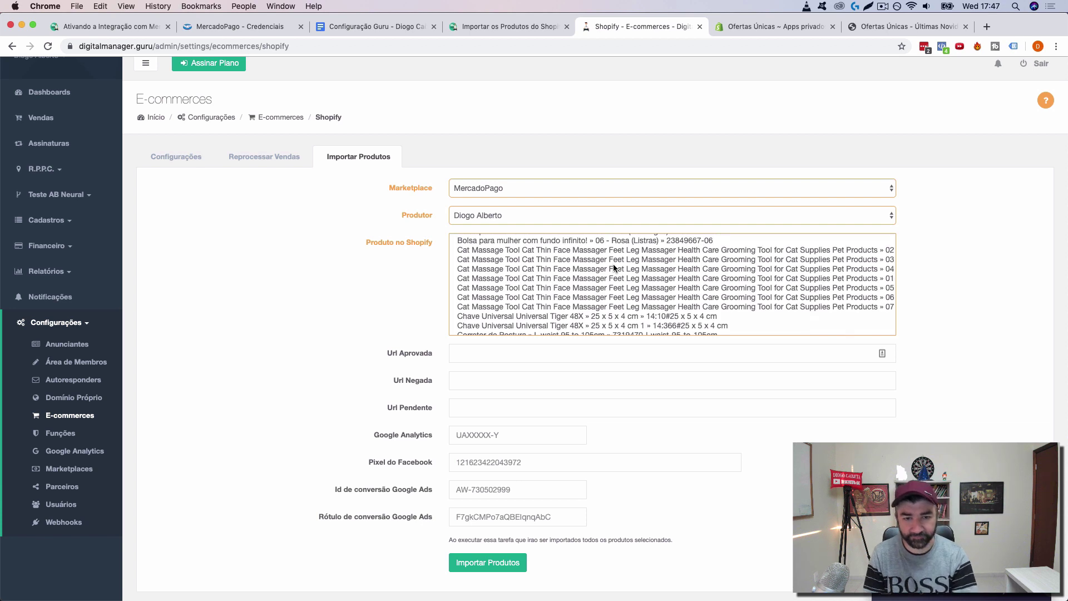
scroll(614, 268, "up", 5)
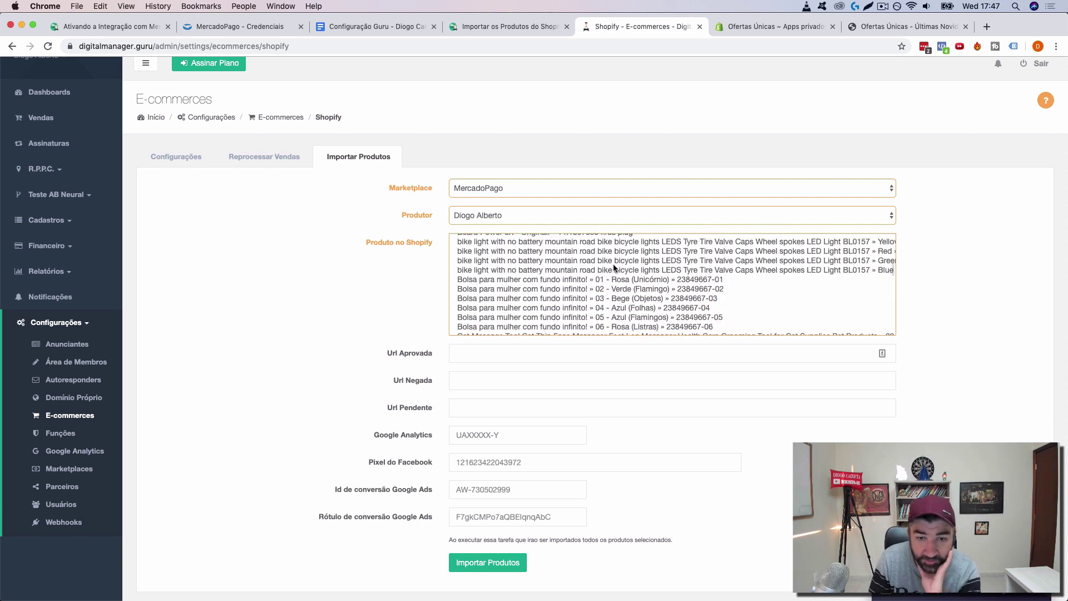
scroll(614, 267, "down", 3)
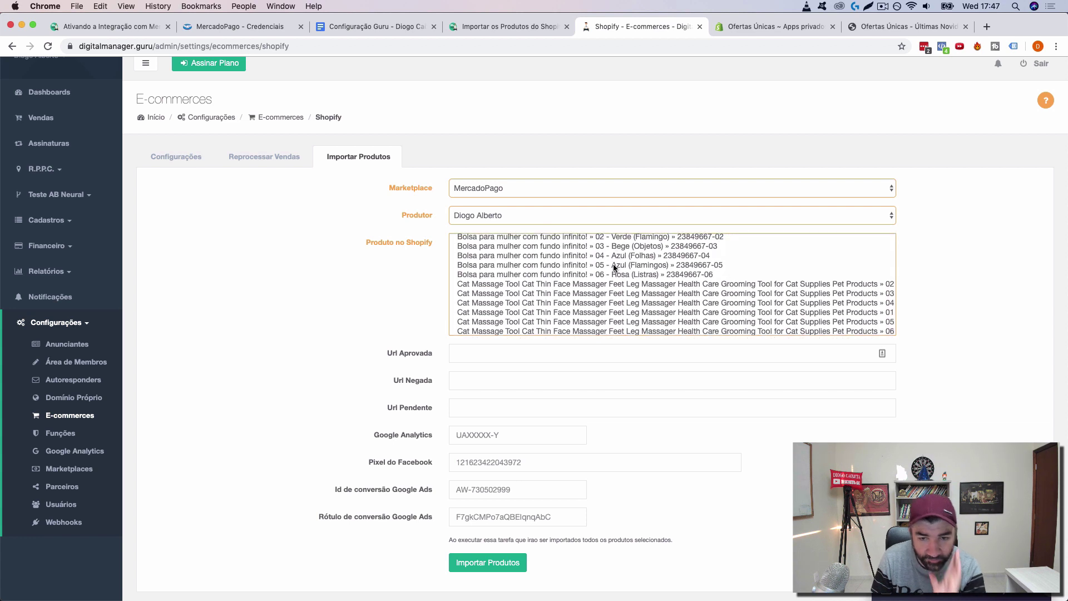
Step: Find and select the Creamy-white, Cinza and Azul Baby Sleep XD variants for import
key("super+f")
type("bab")
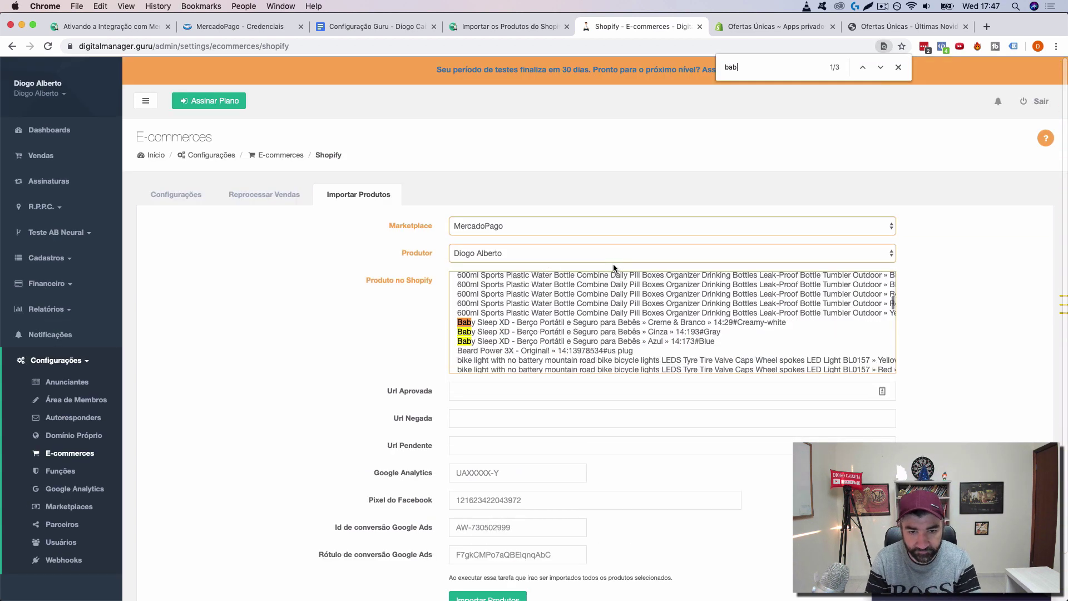
left_click(607, 322)
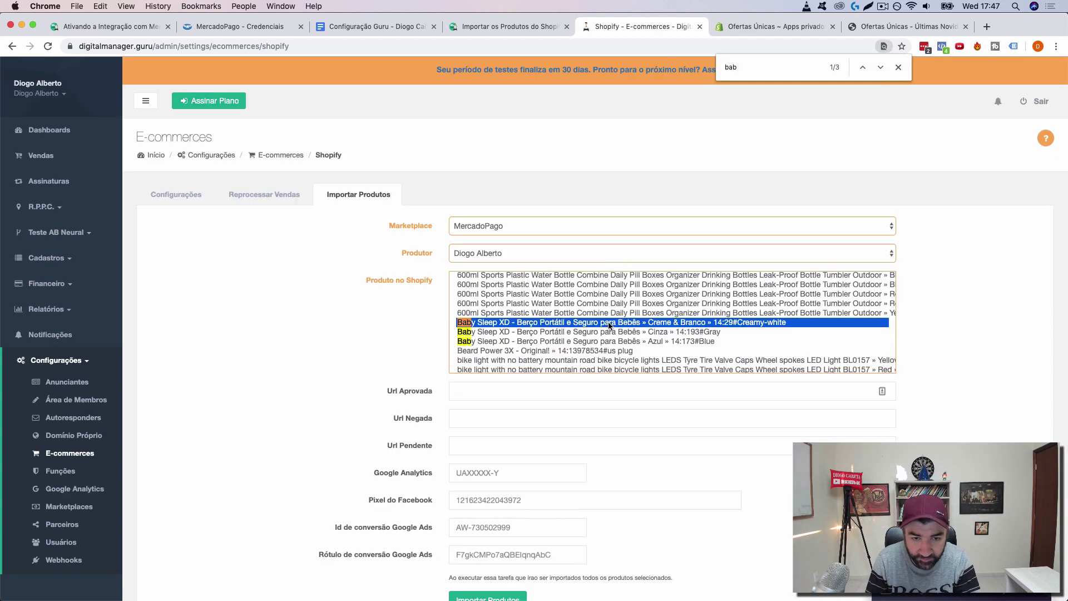
left_click(595, 334, "shift")
left_click(592, 342, "shift")
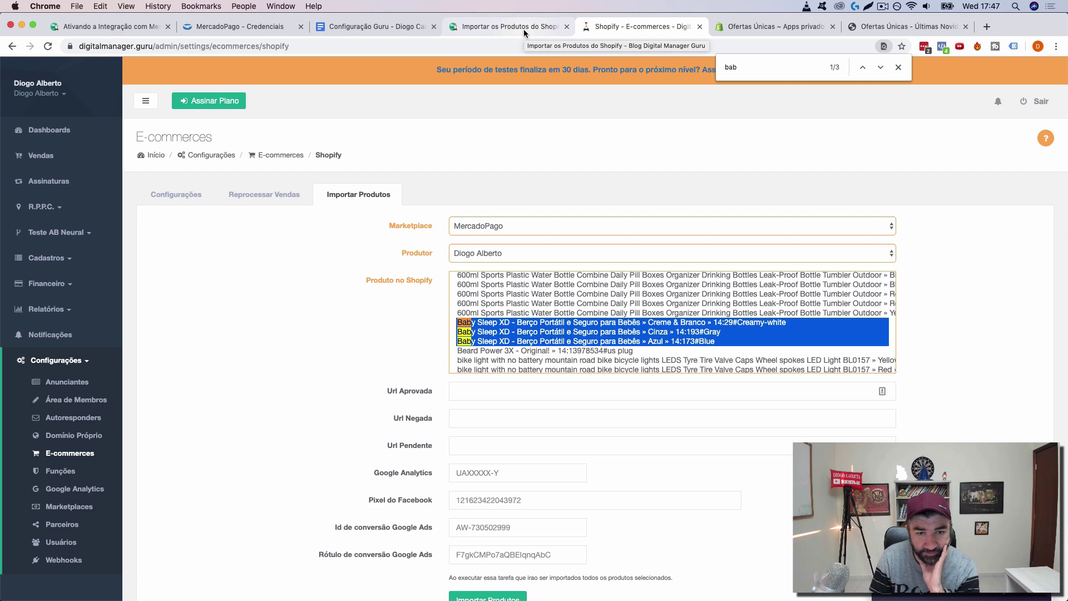
Step: Cross-check the blog's import instructions and the setup notes before returning to the import form
left_click(489, 27)
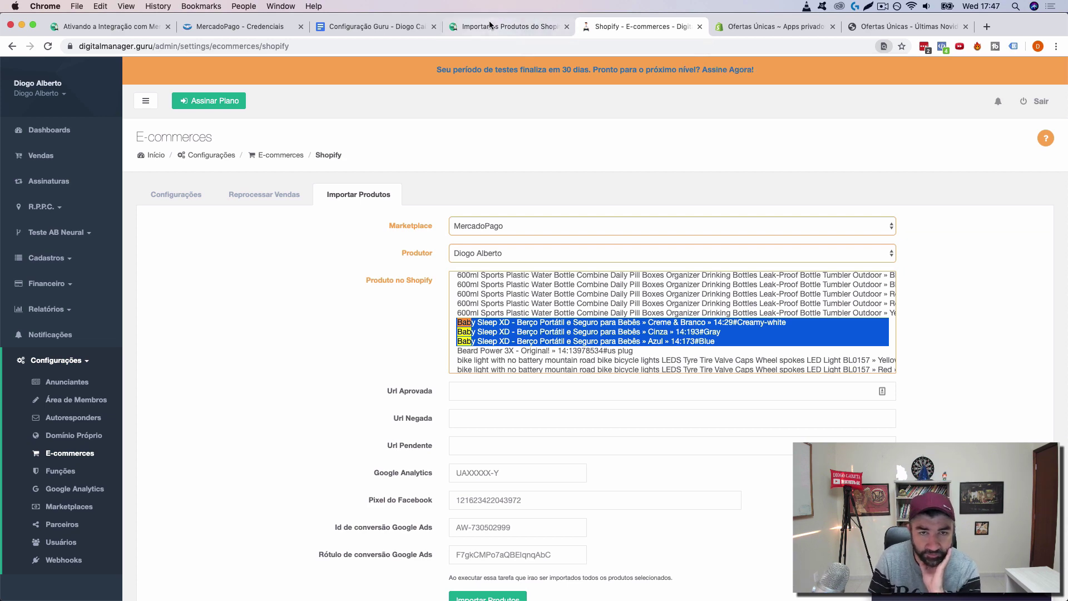
mouse_move(572, 181)
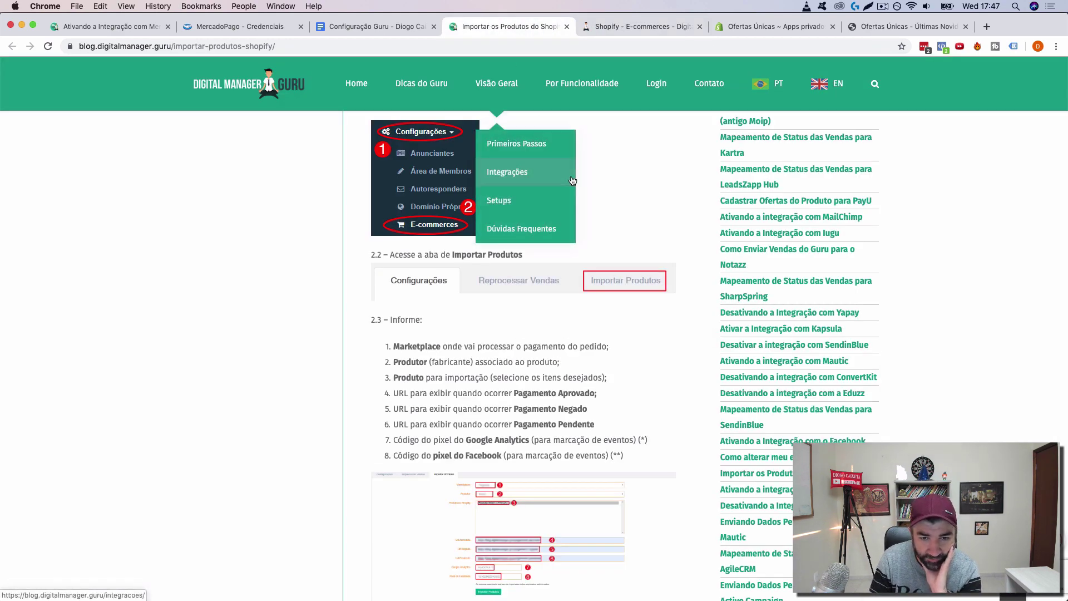
scroll(600, 276, "down", 2)
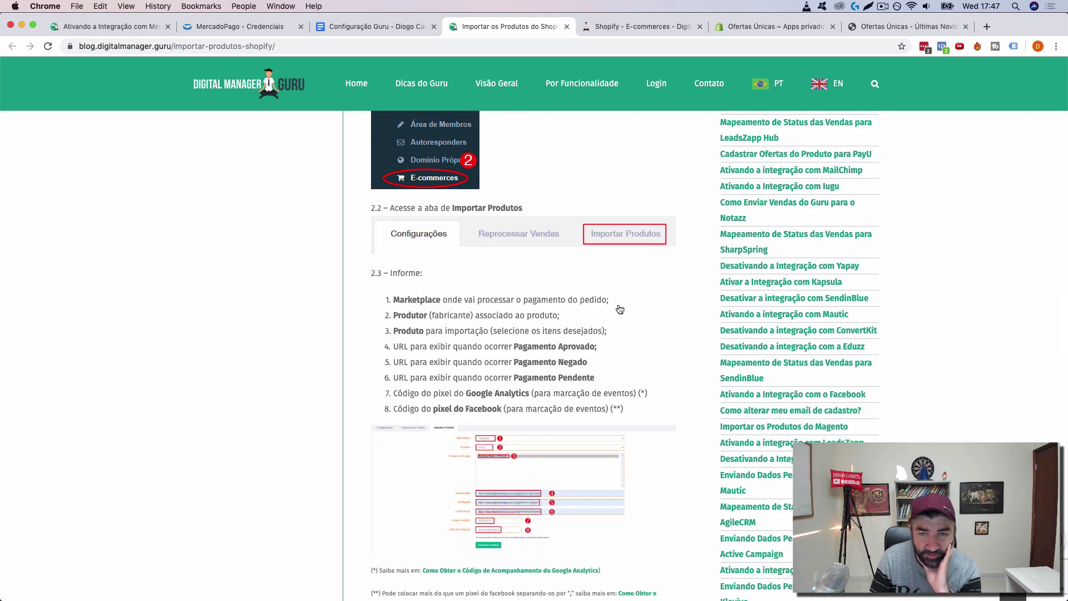
left_click(626, 26)
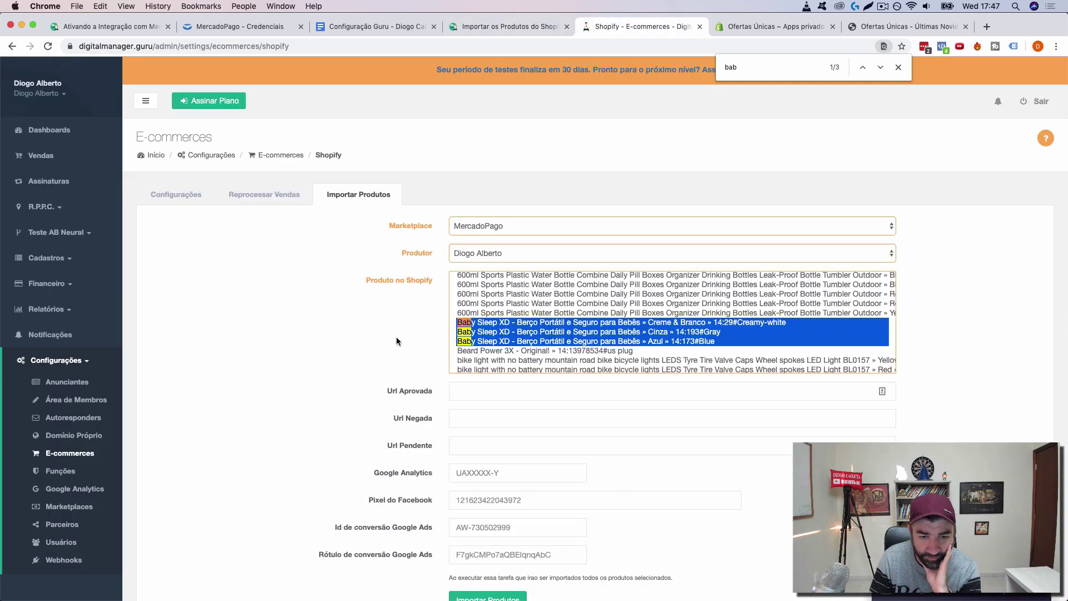
scroll(398, 337, "down", 2)
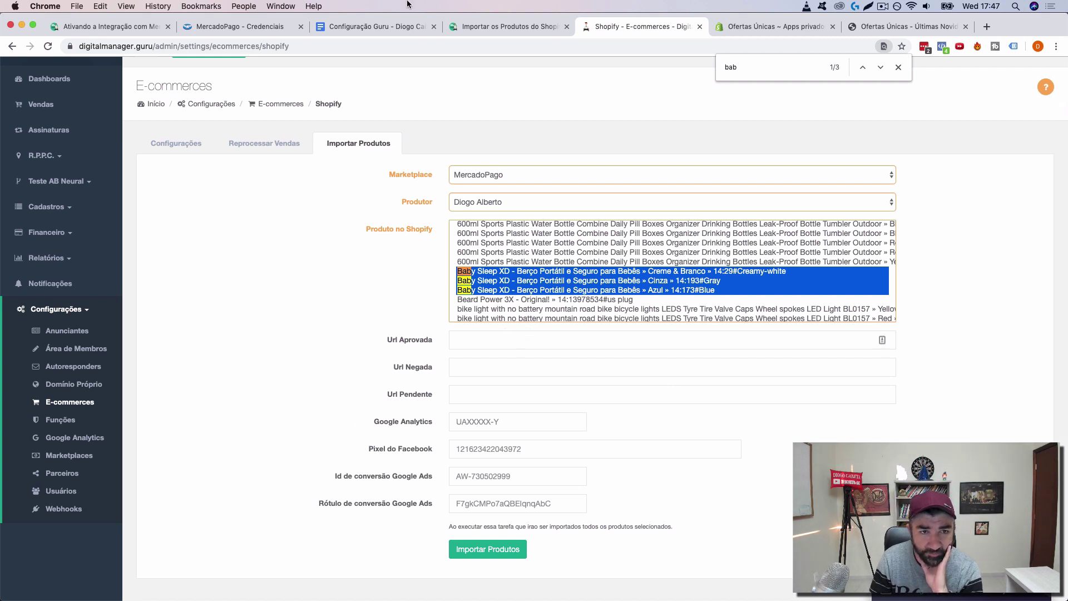
left_click(398, 27)
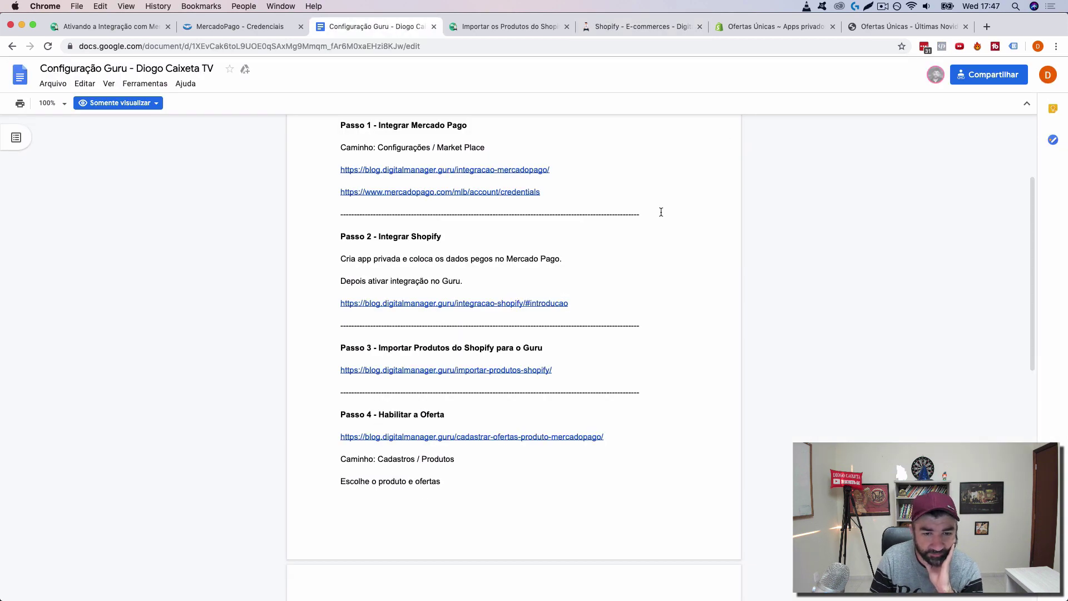
scroll(661, 212, "up", 3)
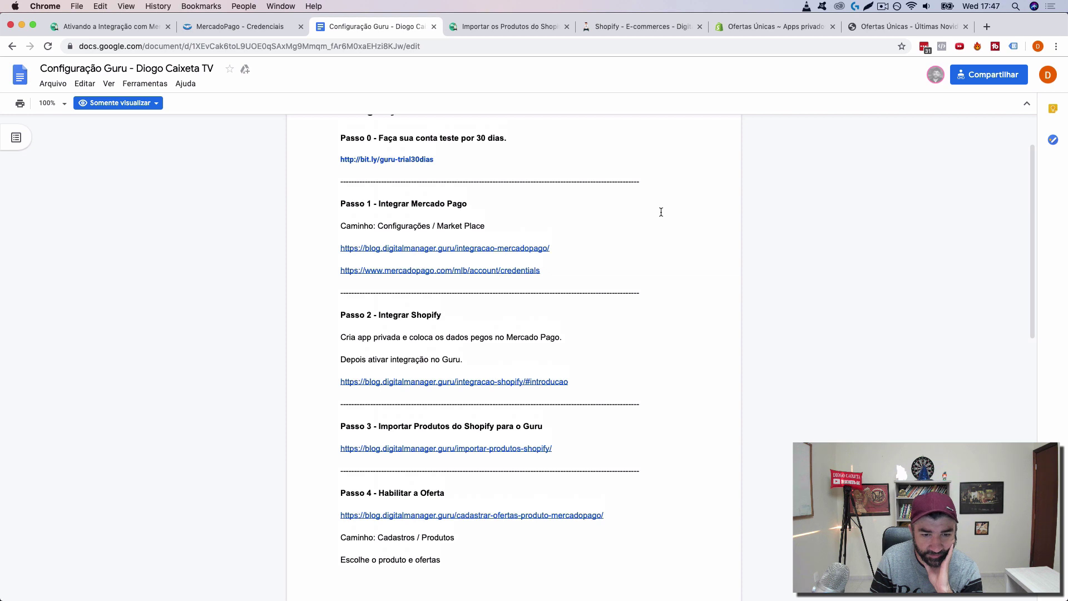
scroll(660, 212, "down", 3)
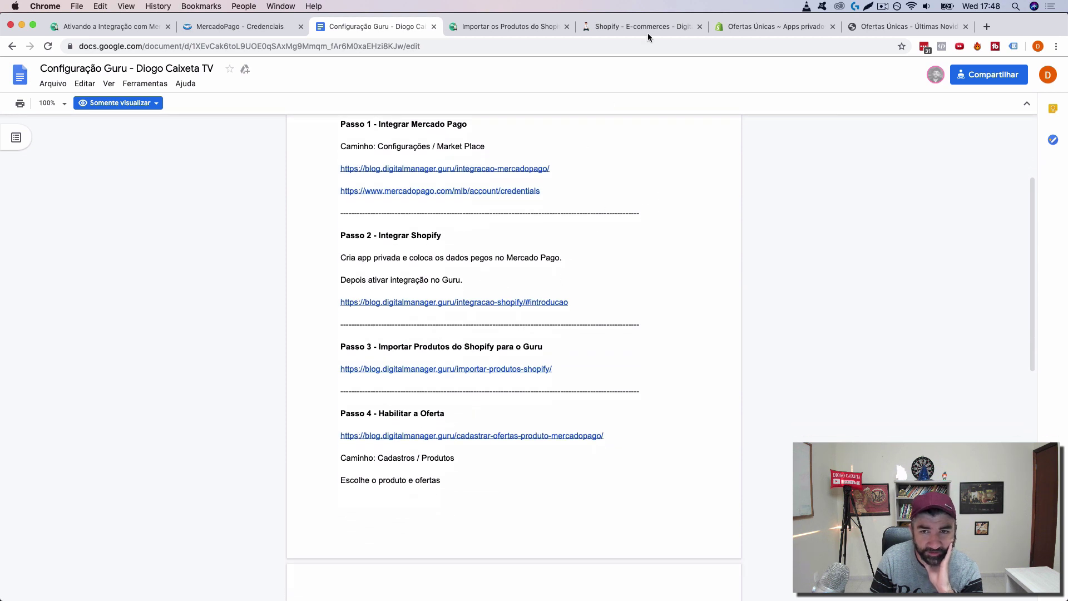
left_click(623, 27)
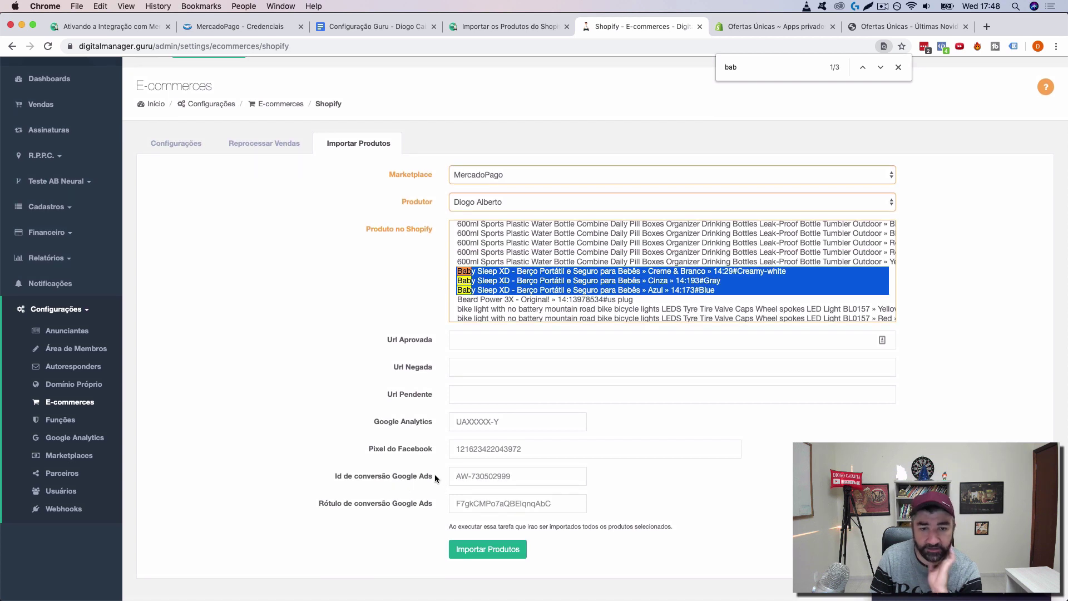
Step: Import the selected Baby Sleep XD products and open the Passo 4 offer-registration guide
left_click(480, 550)
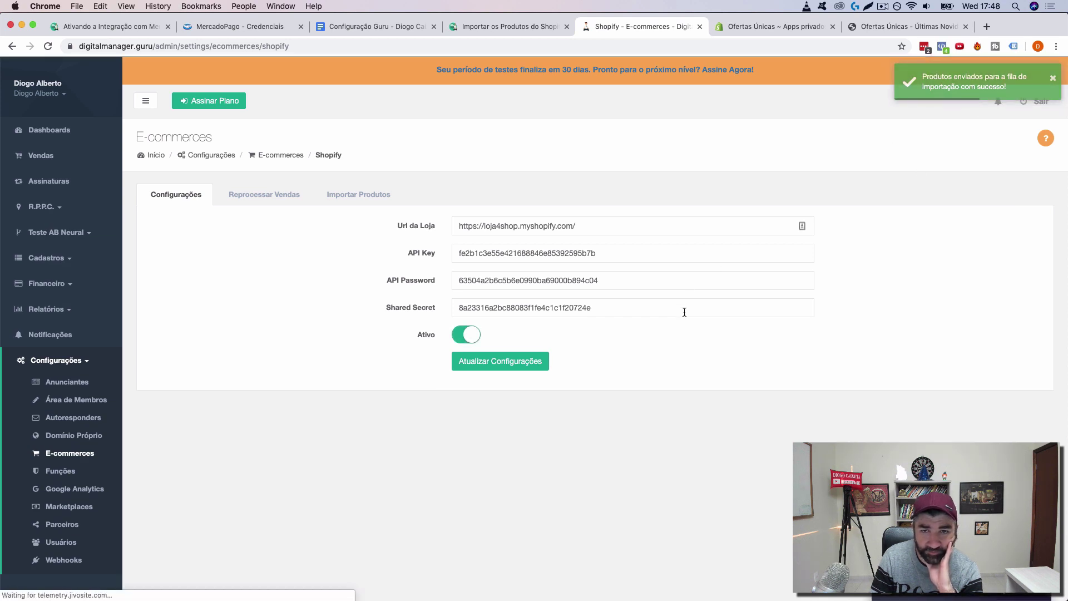
left_click(372, 26)
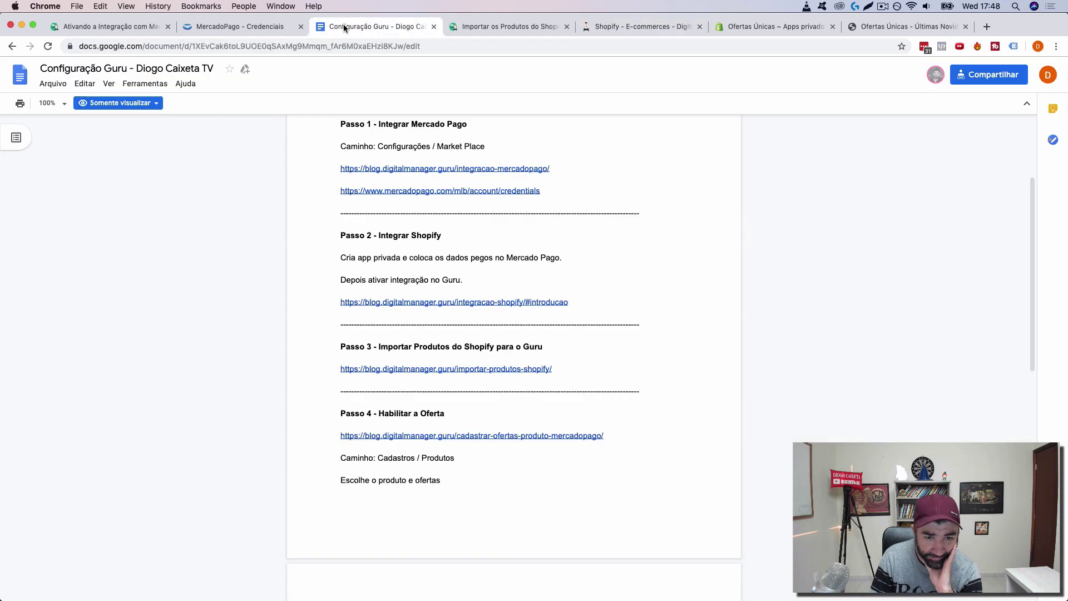
scroll(504, 227, "down", 1)
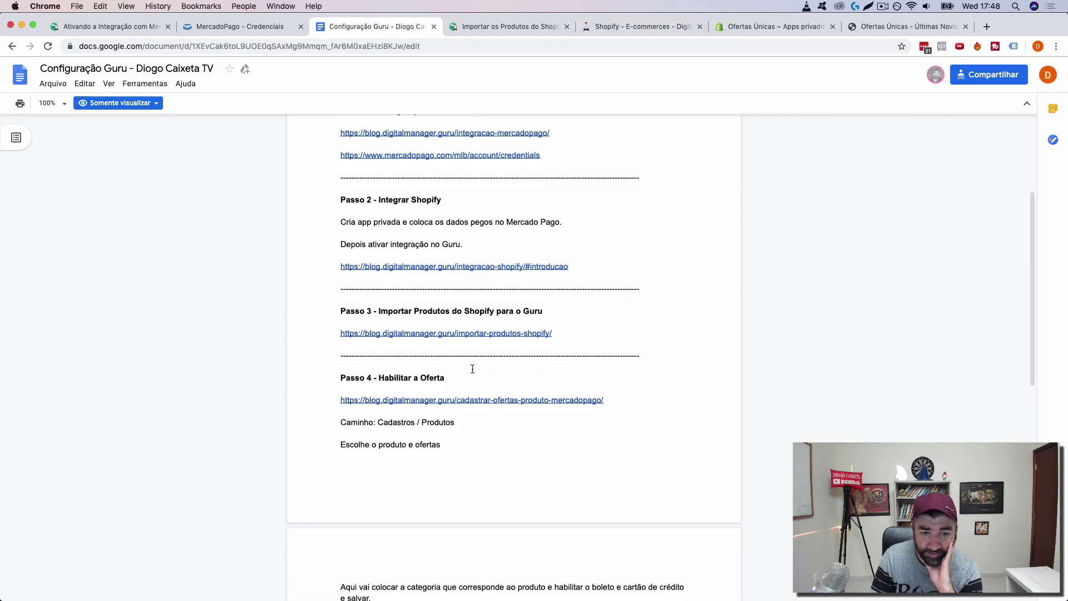
left_click(482, 400)
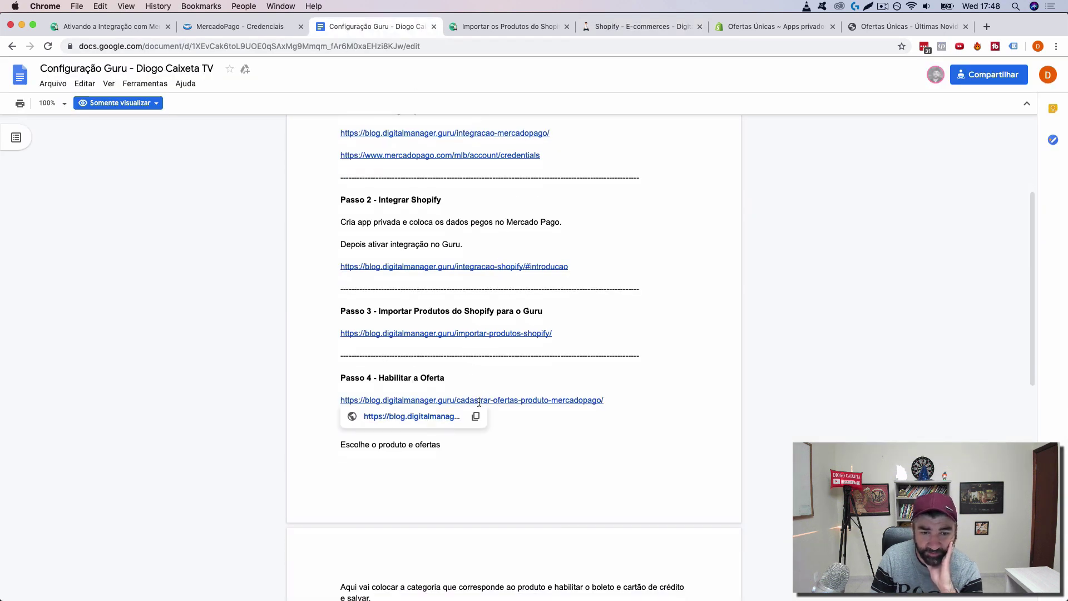
left_click(421, 418)
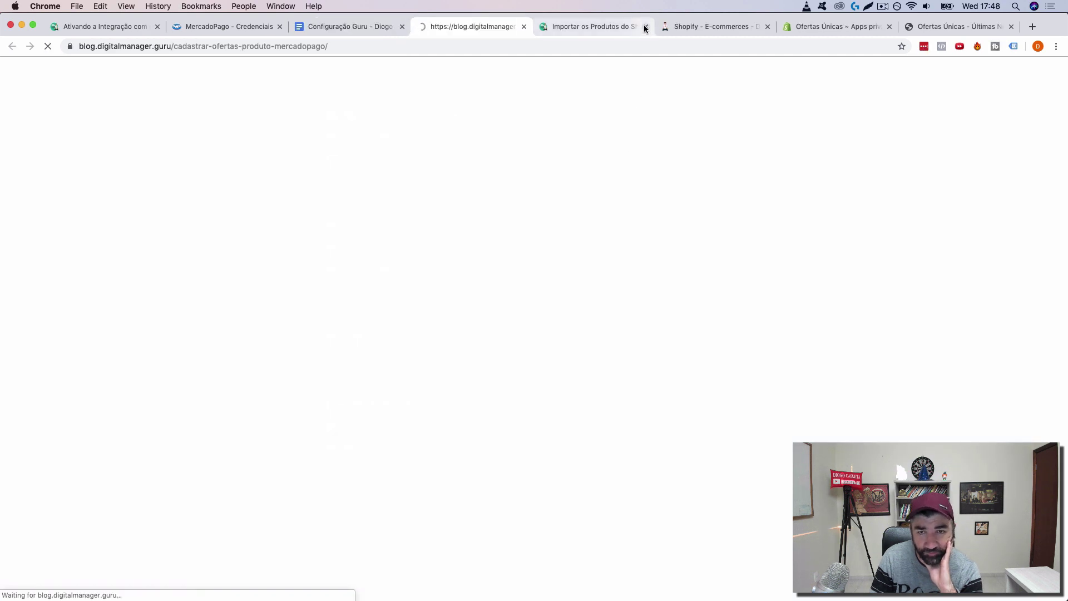
Step: Close the Shopify product-import guide and go back to the Guru Shopify settings
left_click(645, 26)
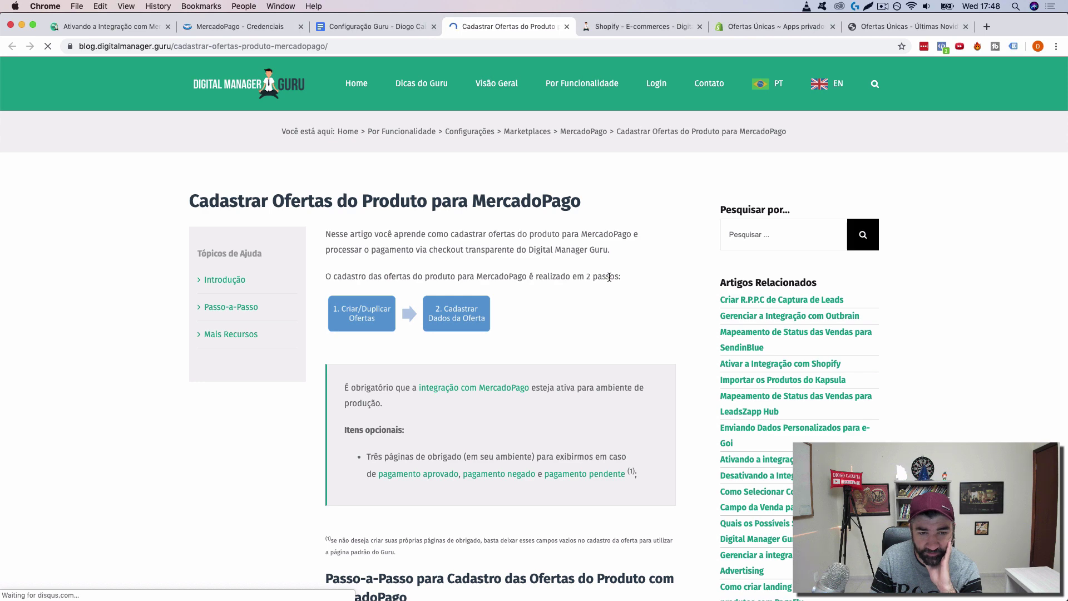
scroll(609, 277, "down", 8)
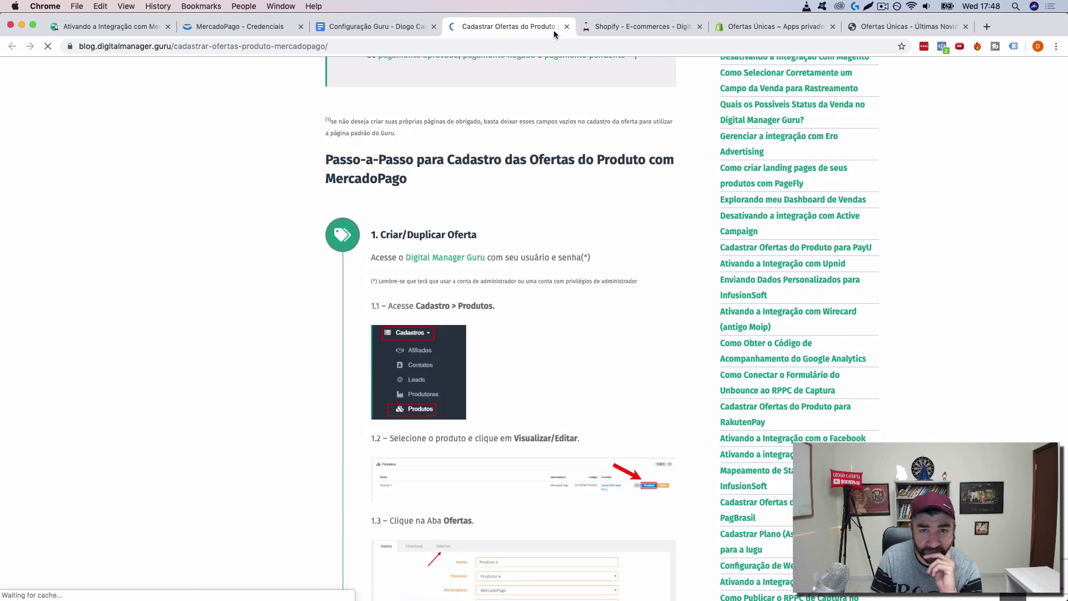
left_click(636, 26)
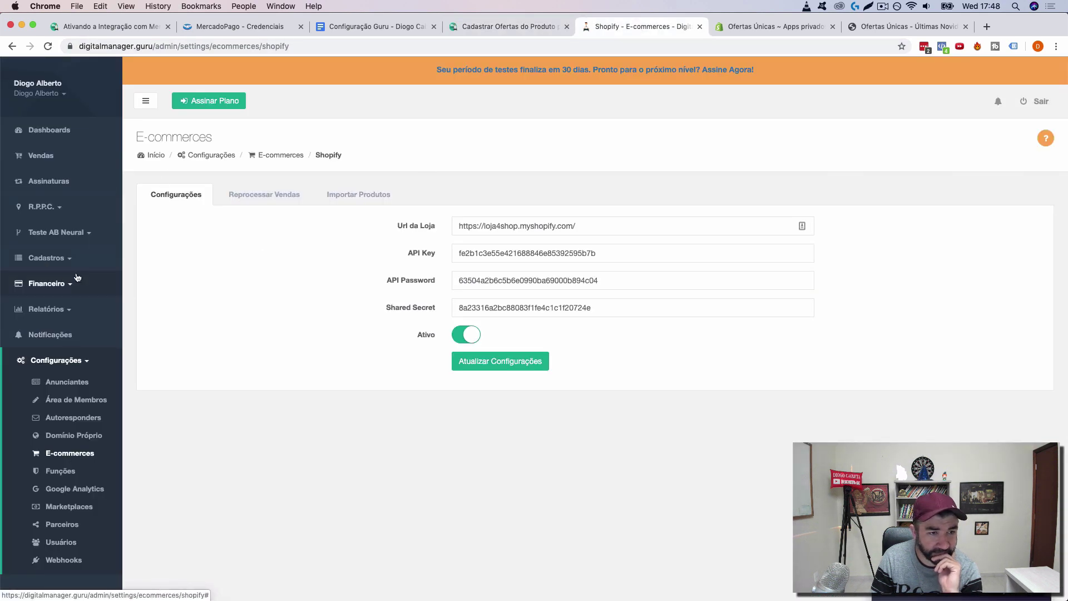
Step: Open Cadastros > Produtos to see the imported Azul, Cinza and Creme & Branco Baby Sleep XD products
left_click(56, 264)
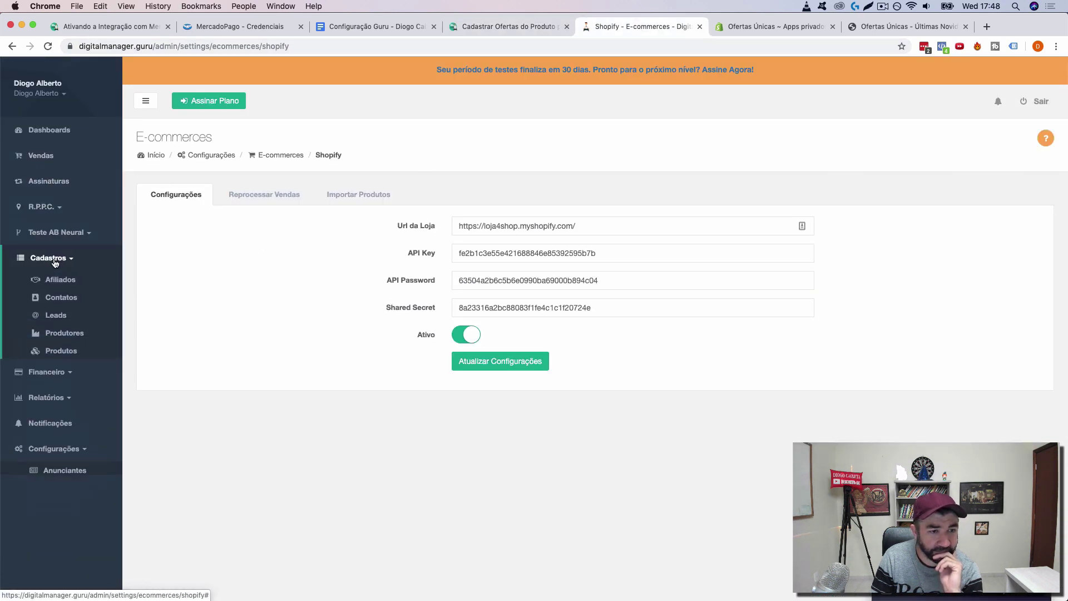
left_click(62, 356)
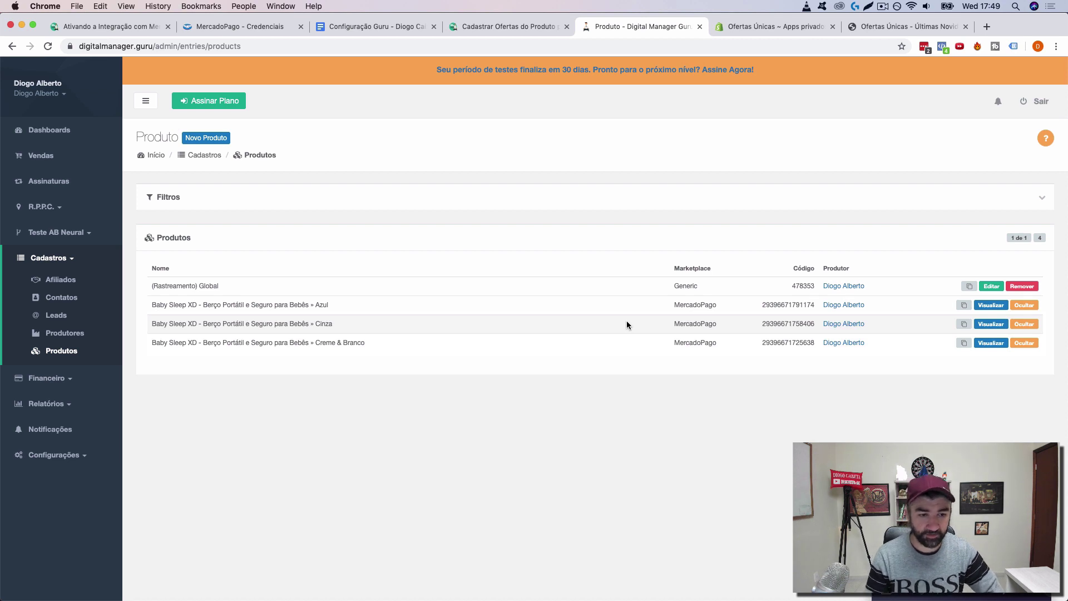
Step: Open the Baby Sleep XD Azul product, turn on Uso em Rastreamentos and save it
left_click(993, 306)
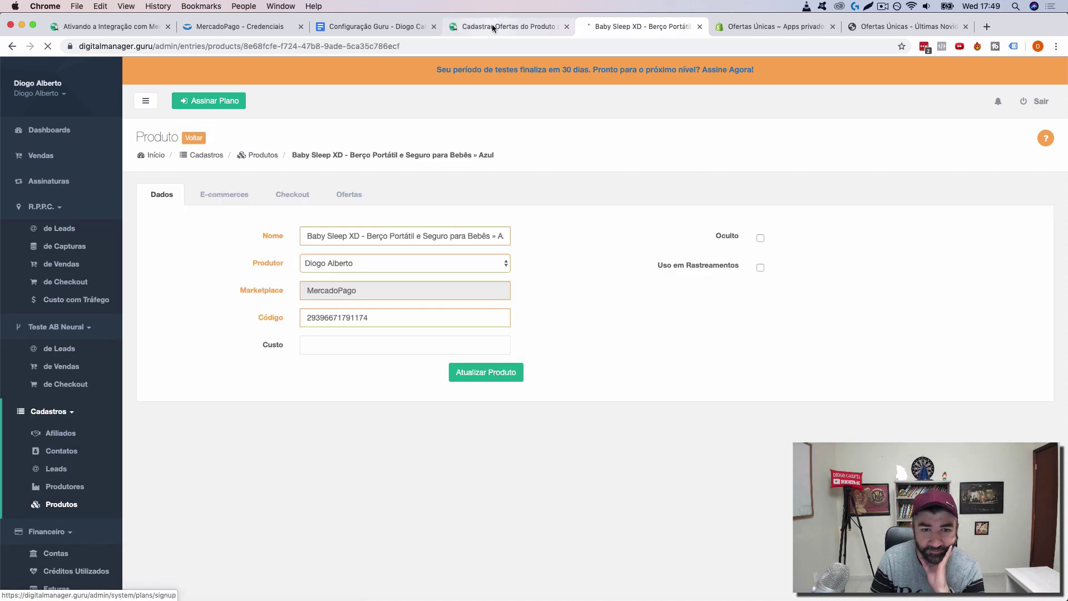
left_click(509, 27)
scroll(599, 263, "down", 3)
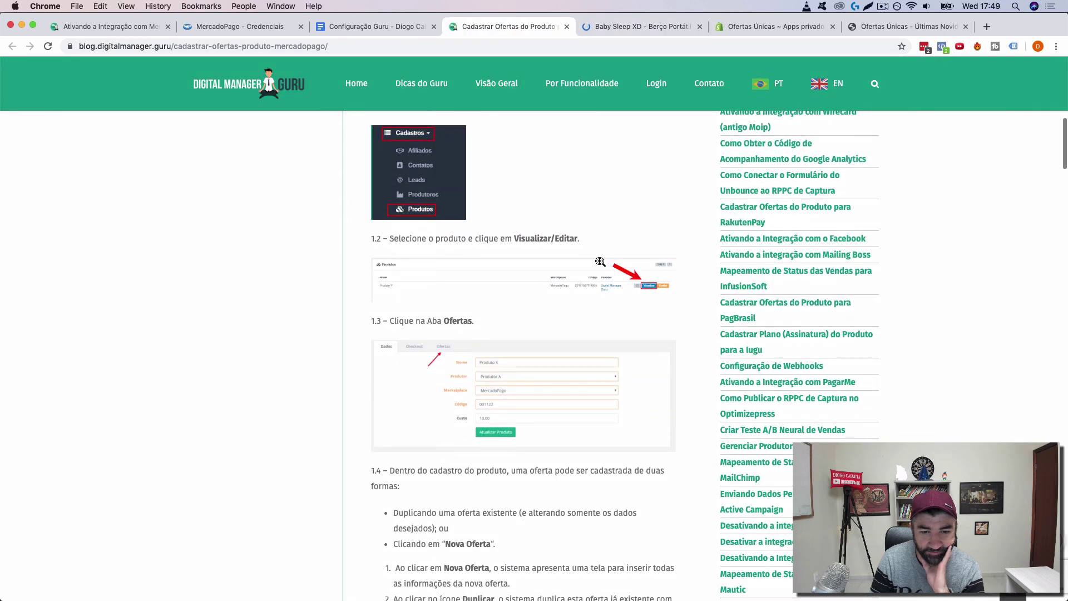
scroll(599, 262, "down", 1)
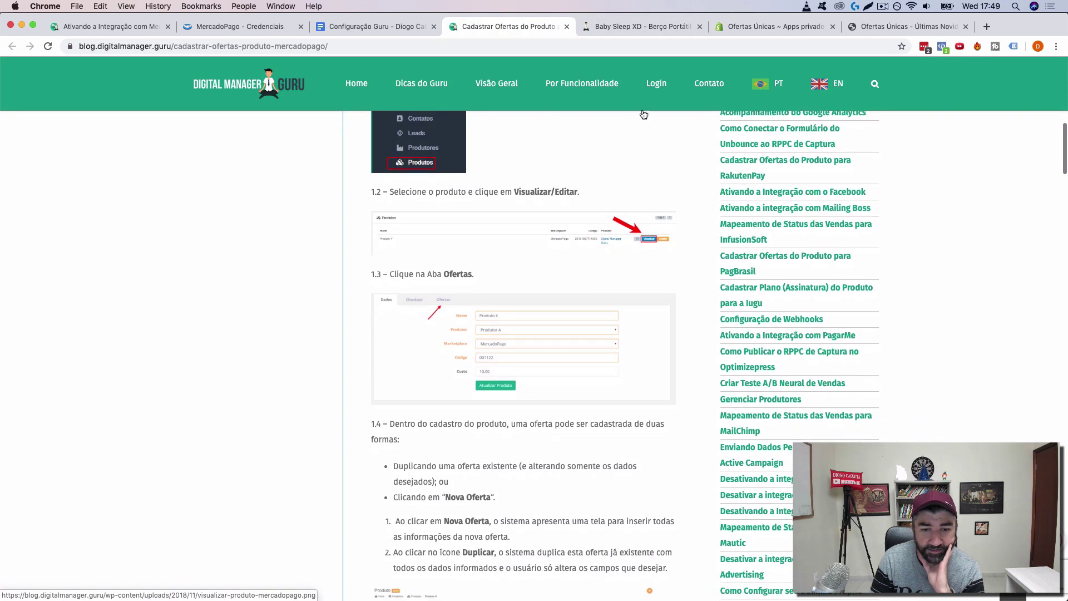
left_click(624, 29)
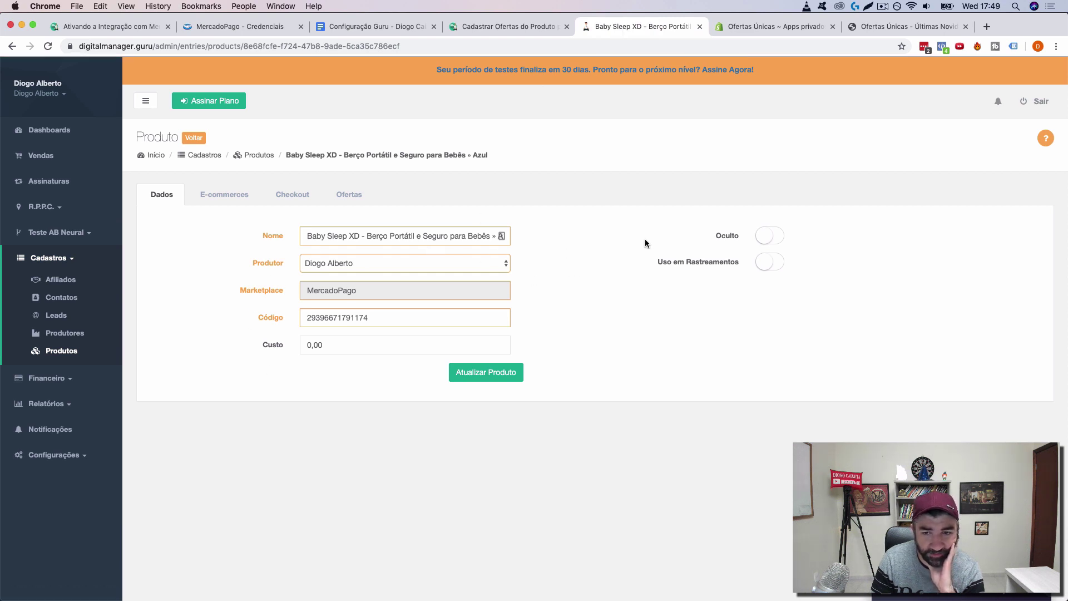
left_click(513, 27)
mouse_move(501, 89)
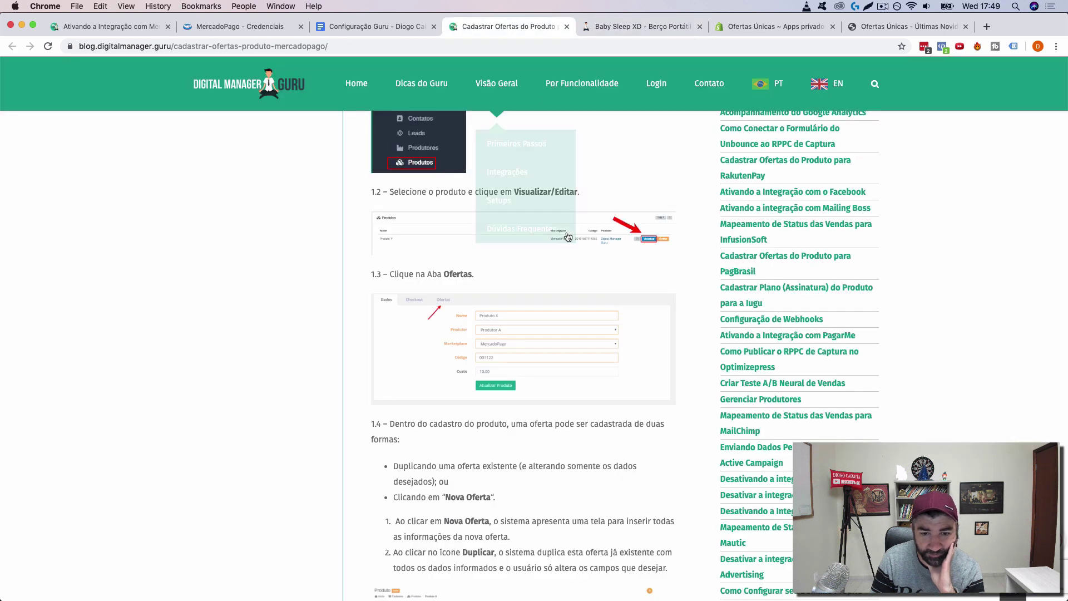
scroll(567, 237, "down", 2)
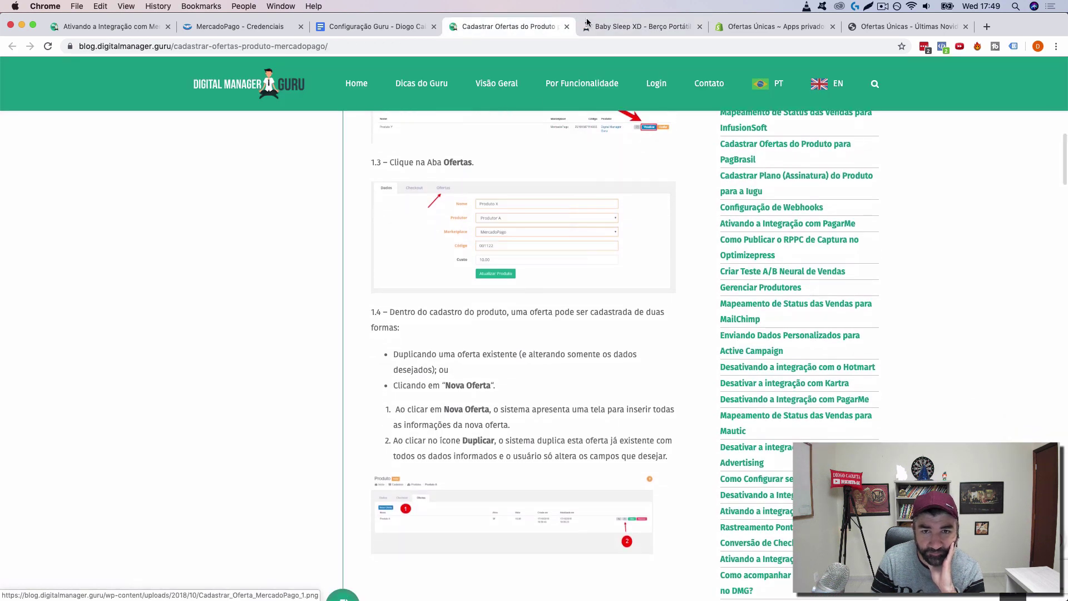
left_click(596, 27)
left_click(768, 263)
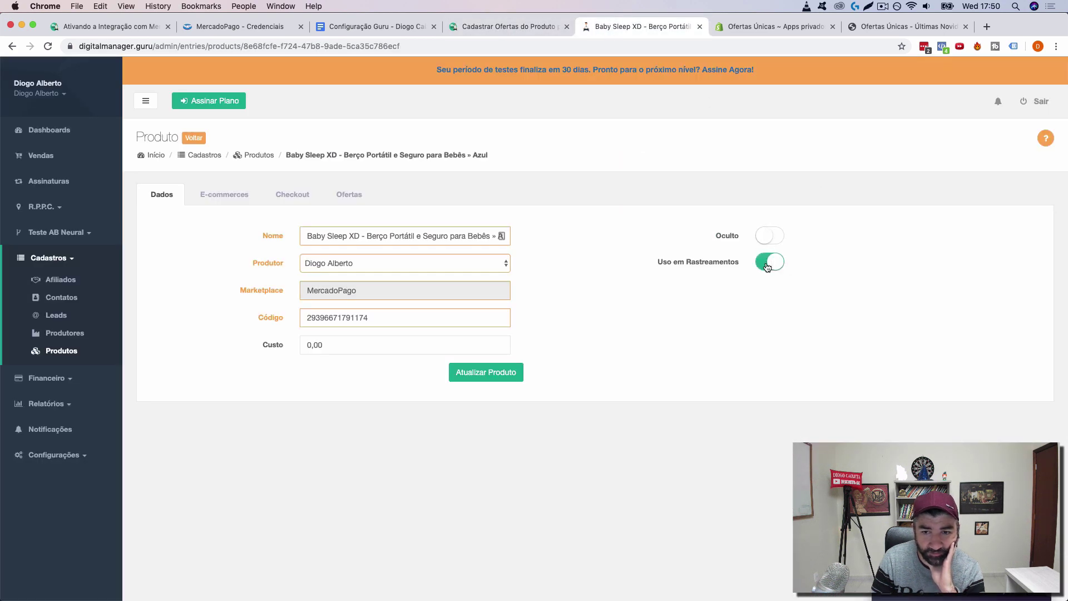
left_click(501, 372)
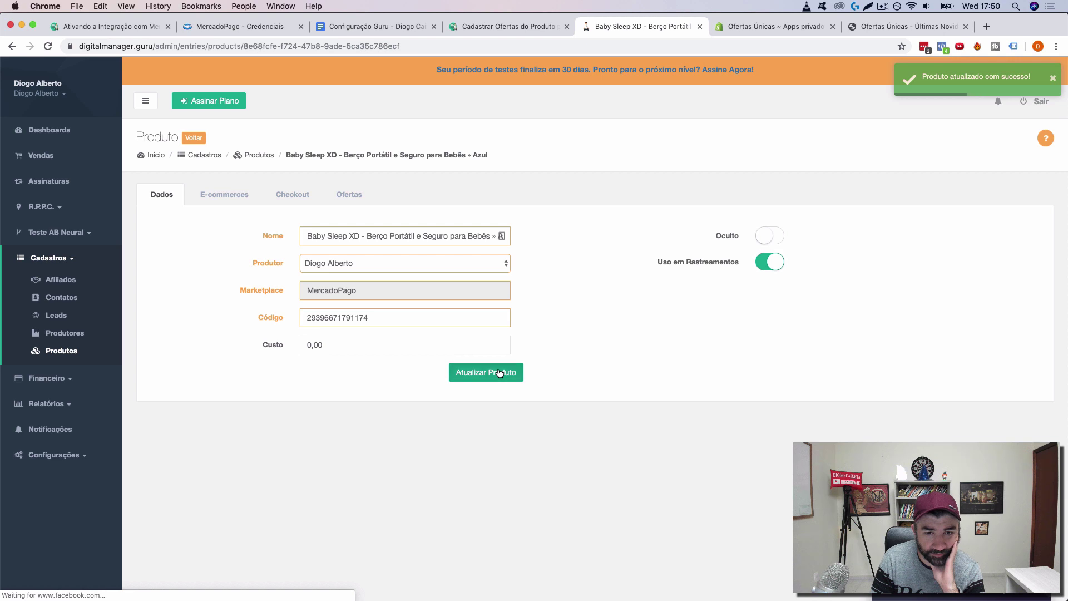
Step: Enter a cost of 20,00 for the Azul product and save it
left_click(505, 31)
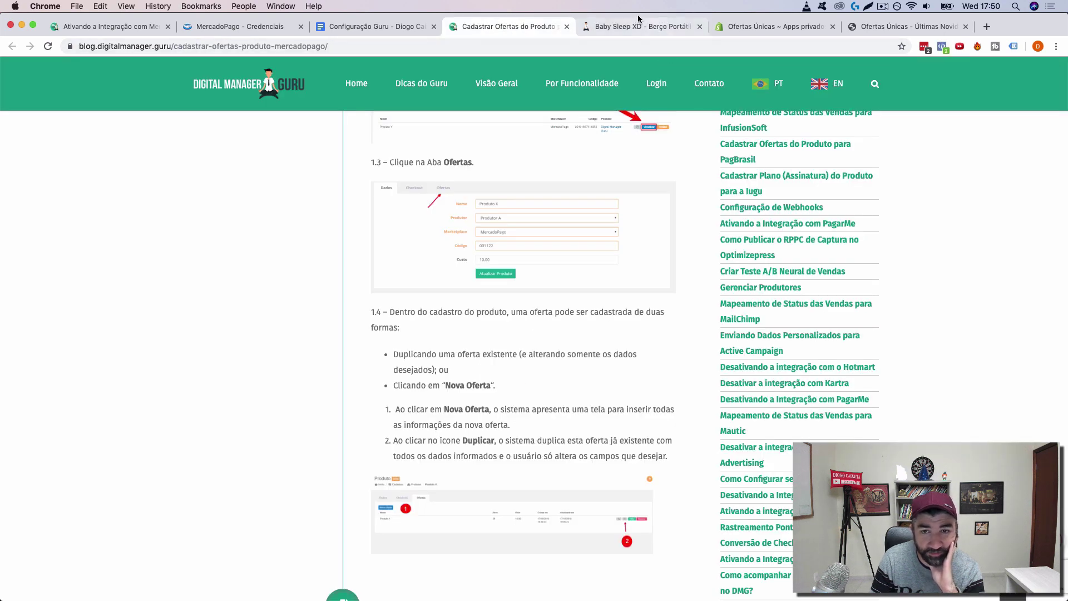
left_click(609, 28)
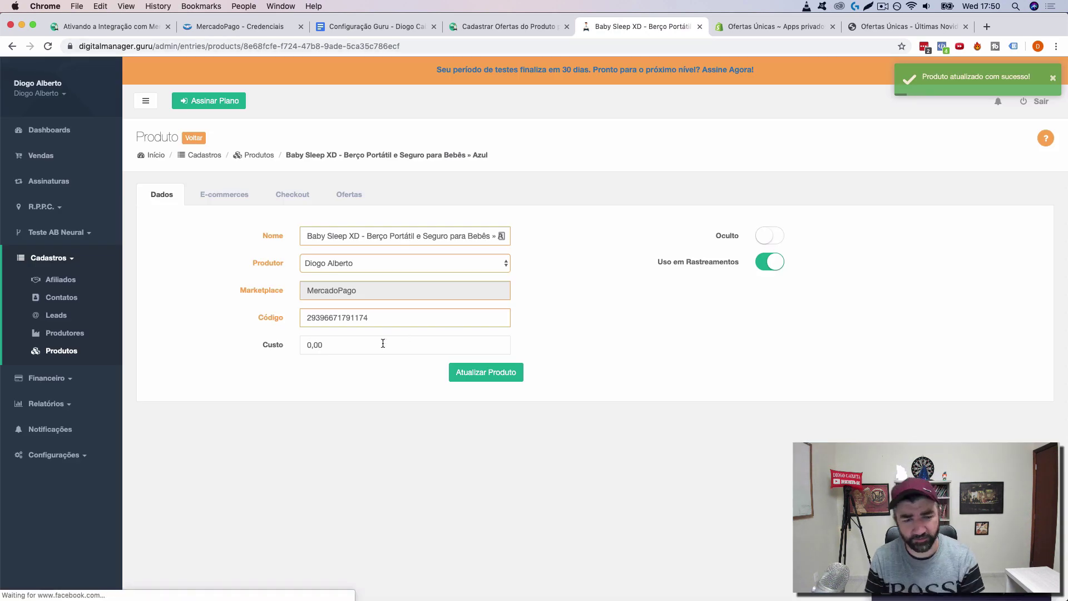
left_click(377, 343)
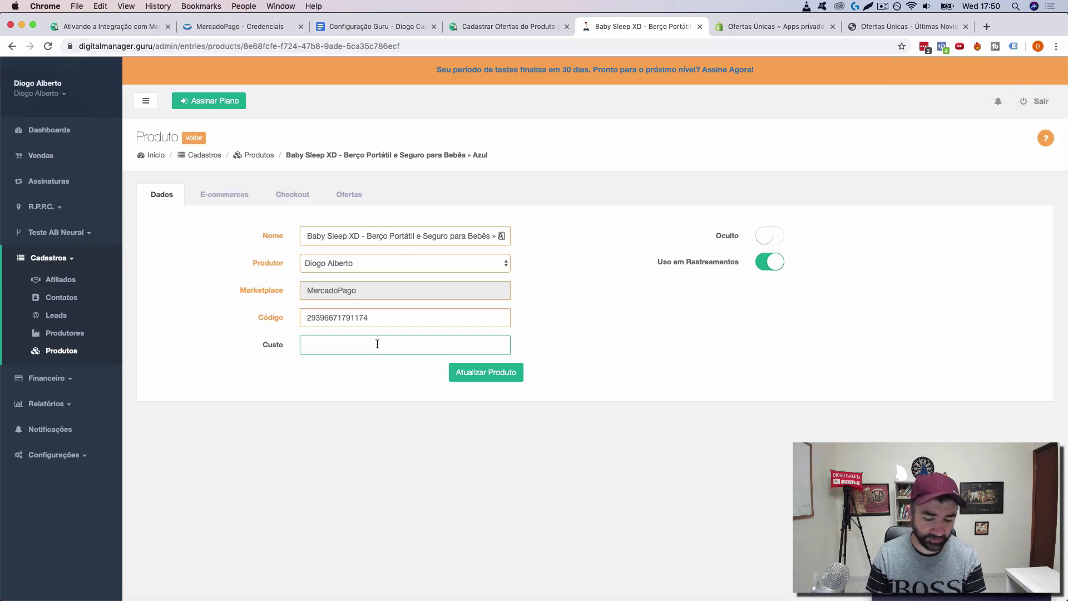
type("20")
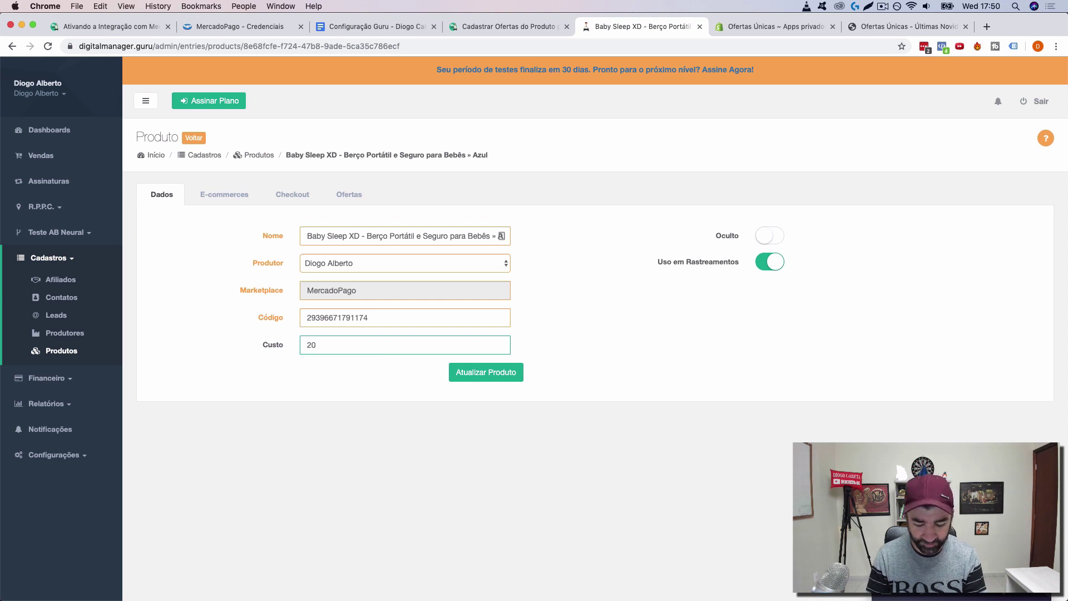
type(",00")
left_click(560, 358)
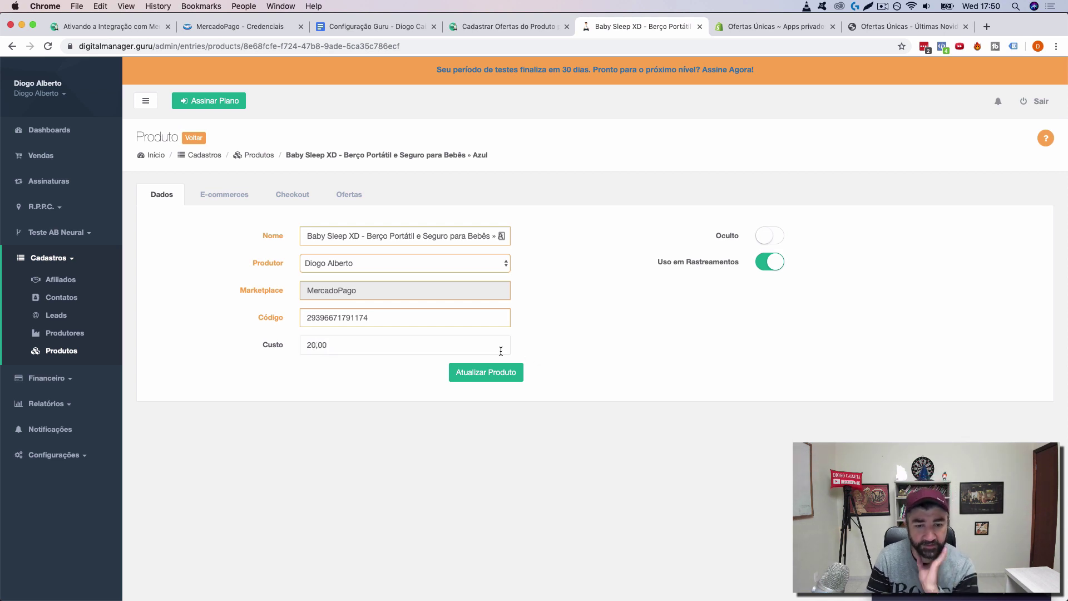
left_click(493, 372)
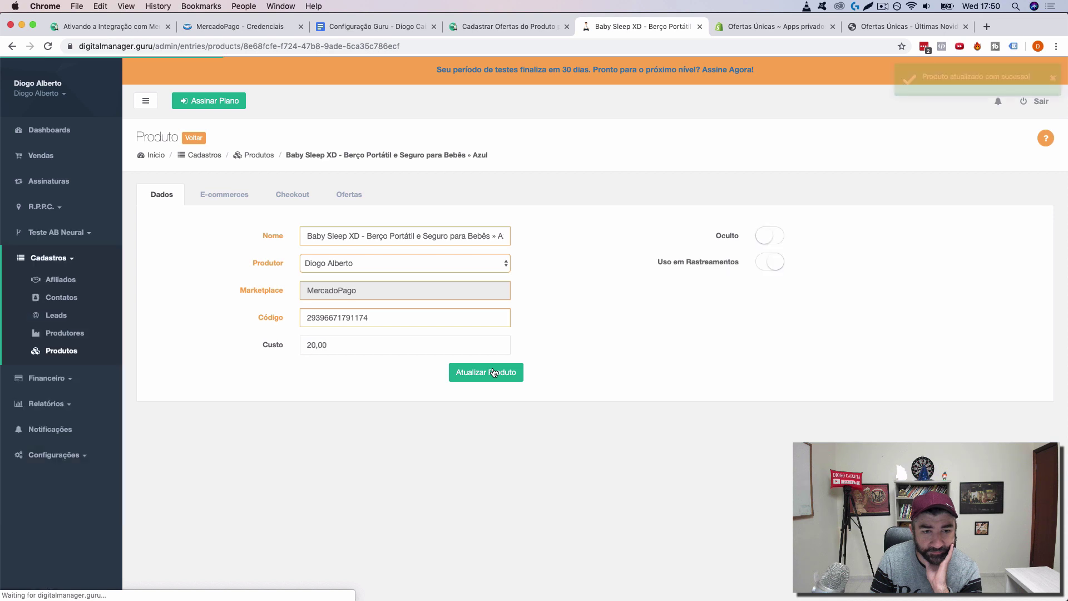
left_click(498, 25)
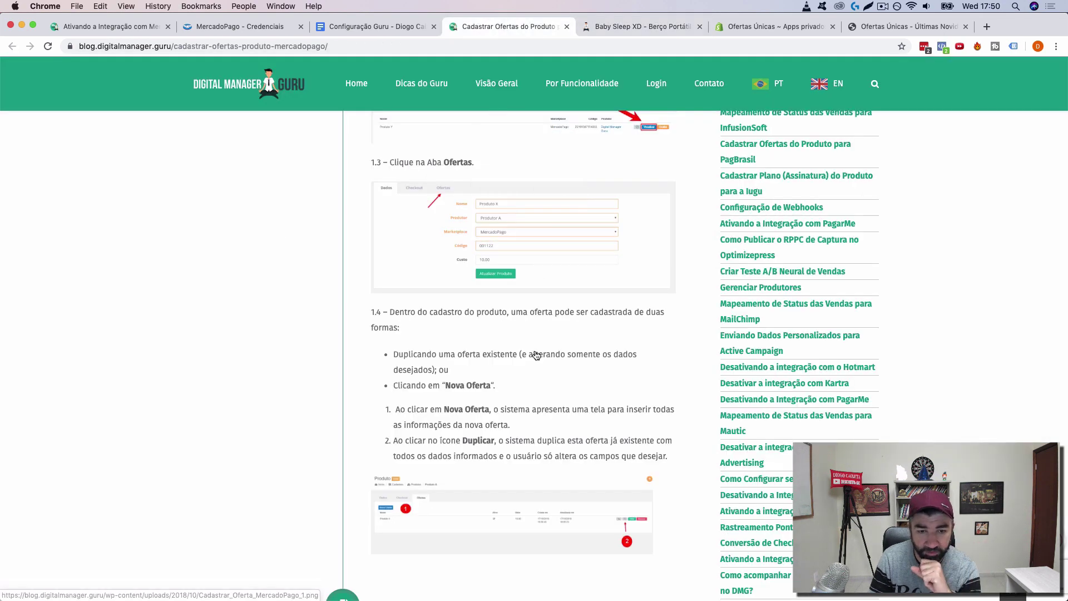
scroll(536, 355, "down", 2)
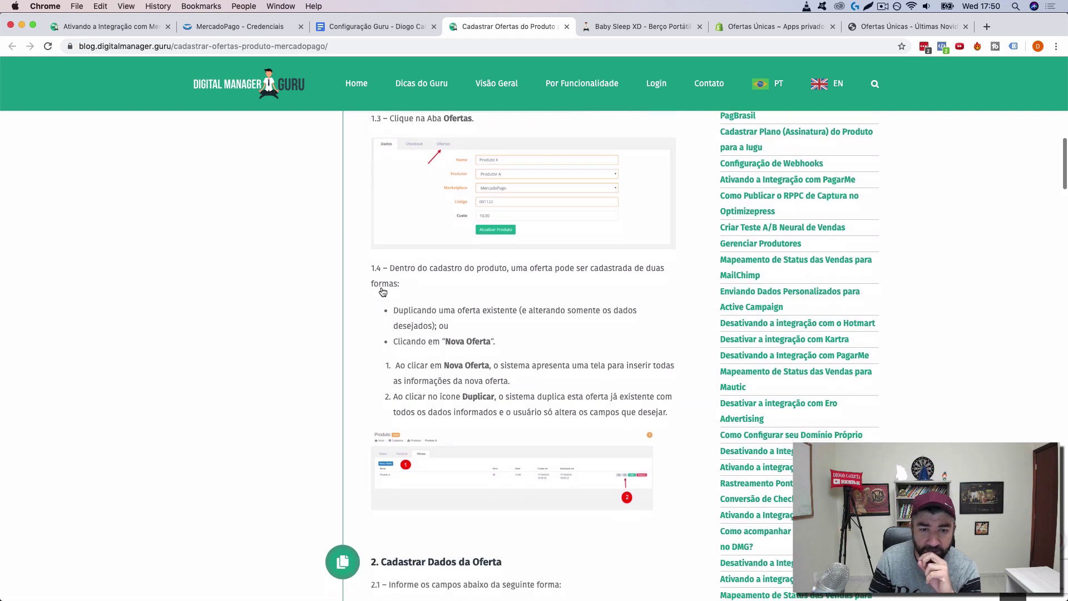
scroll(596, 288, "down", 1)
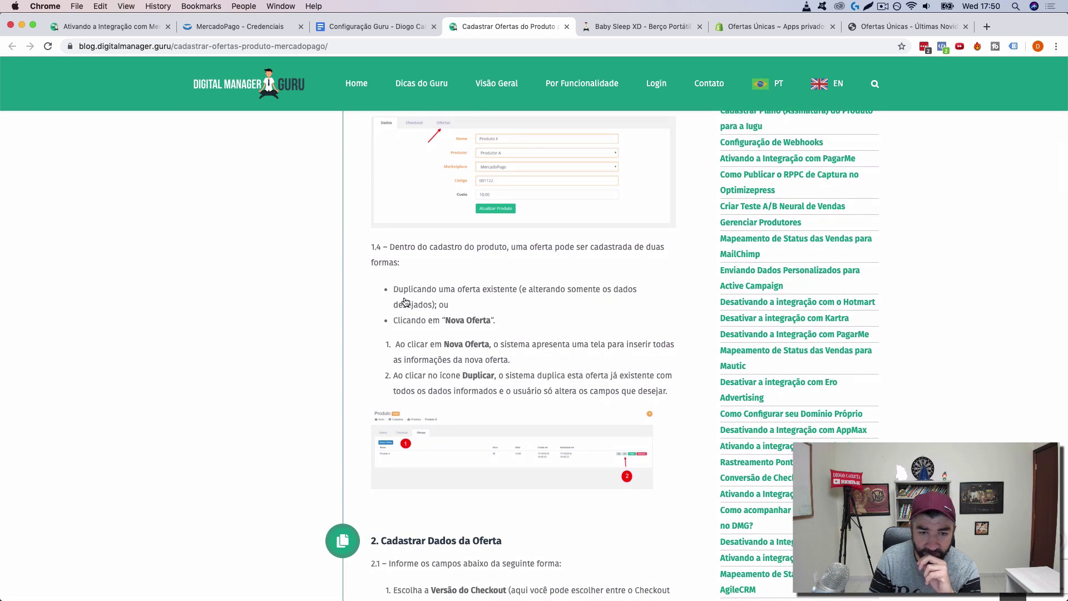
left_click(627, 28)
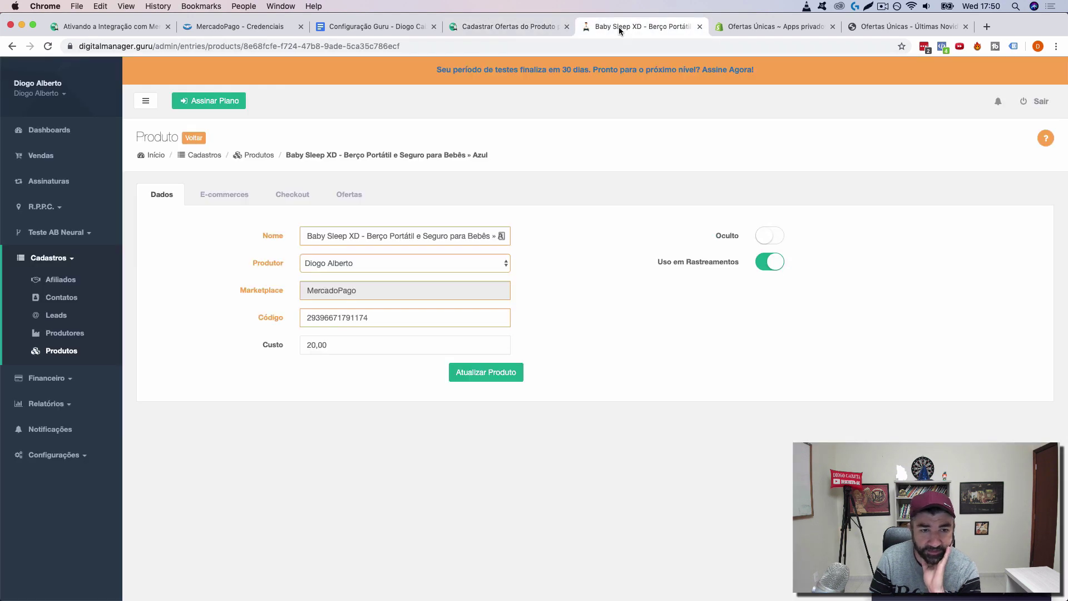
Step: Open the Baby Sleep XD Azul offer for editing and enable Cartão de Crédito payment
left_click(301, 196)
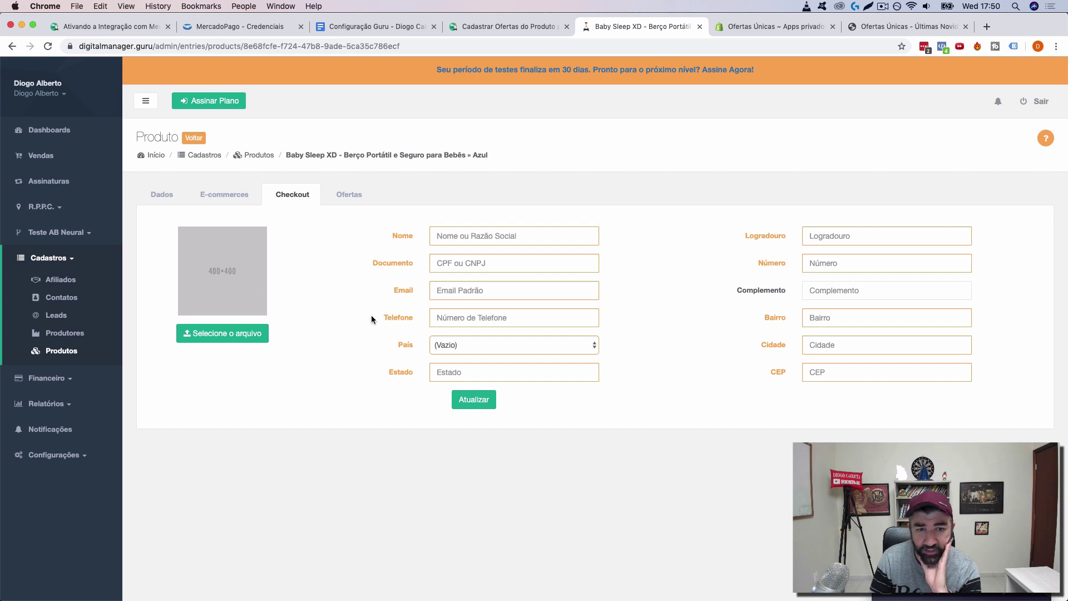
left_click(350, 194)
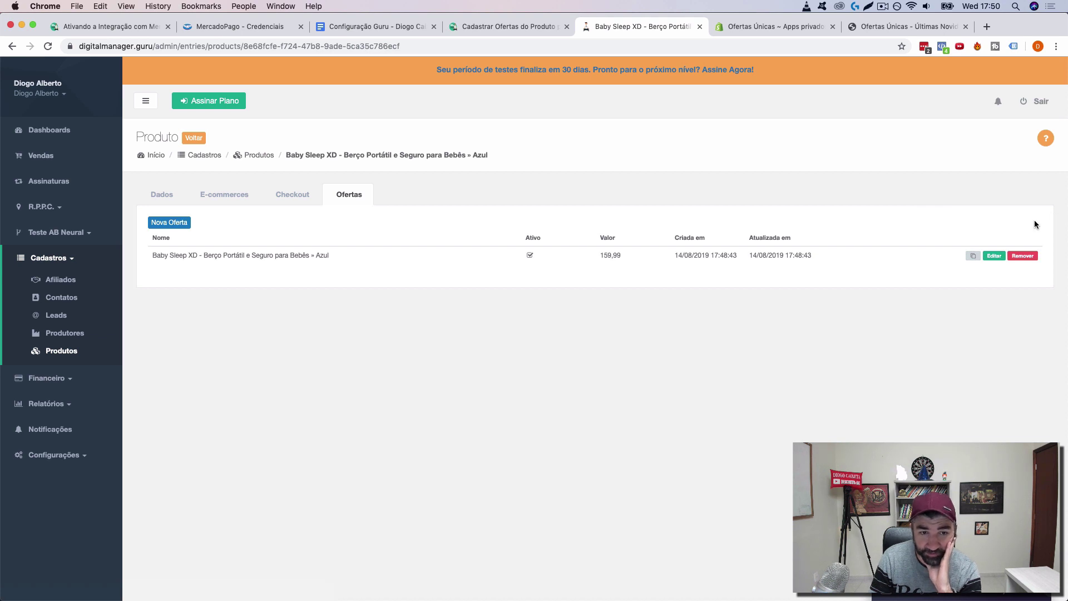
left_click(992, 256)
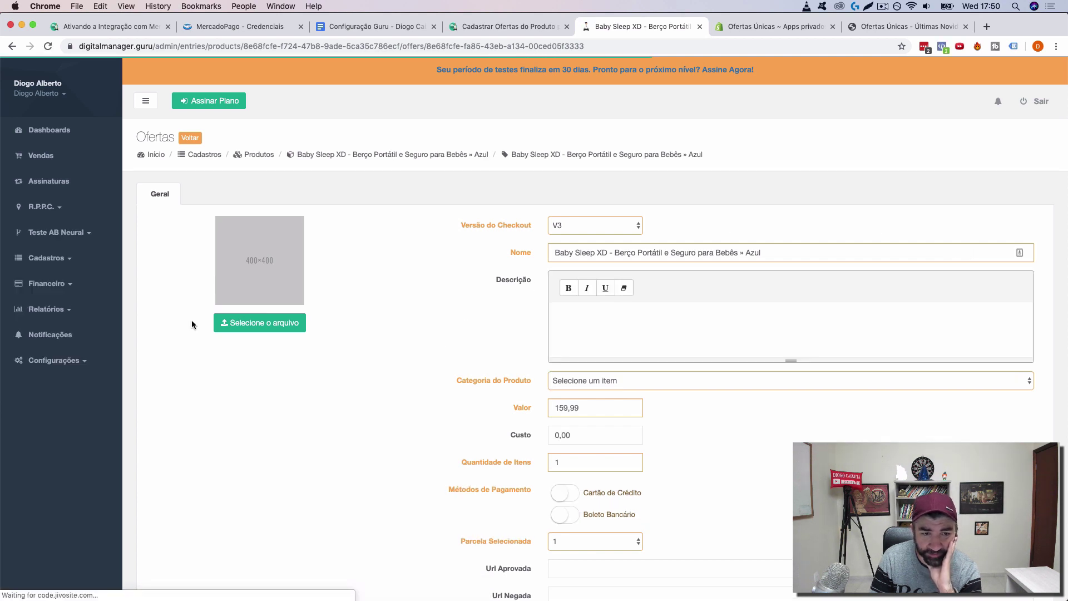
scroll(412, 374, "down", 3)
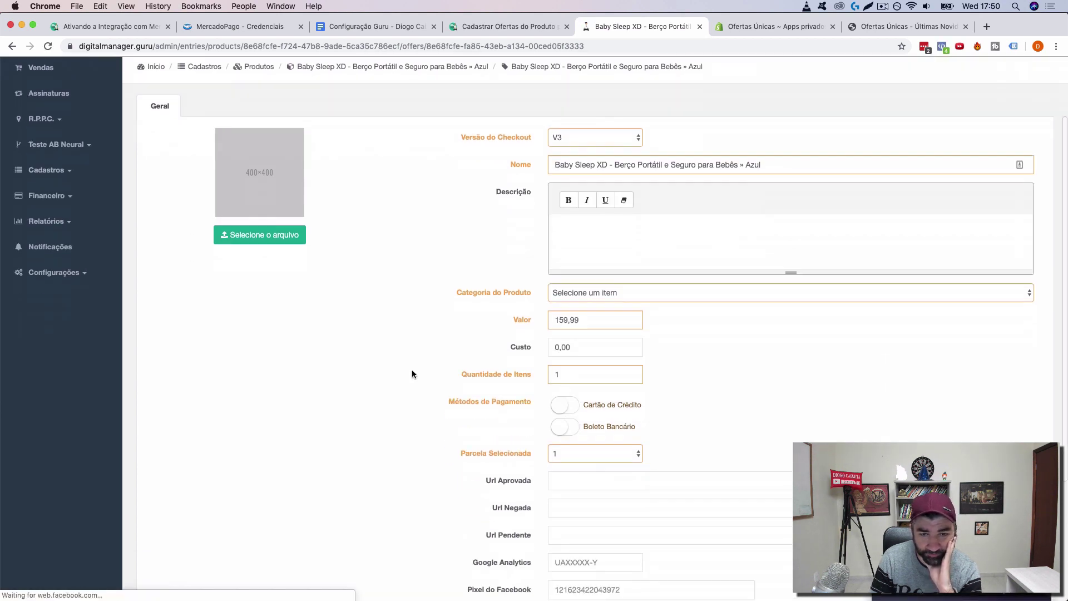
scroll(413, 373, "down", 6)
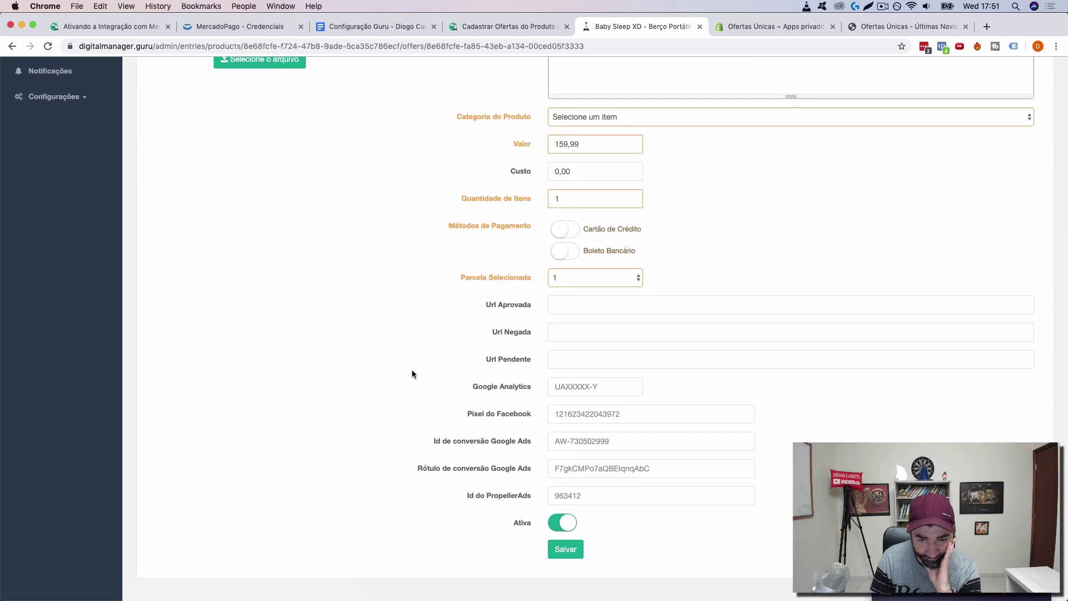
scroll(411, 373, "up", 9)
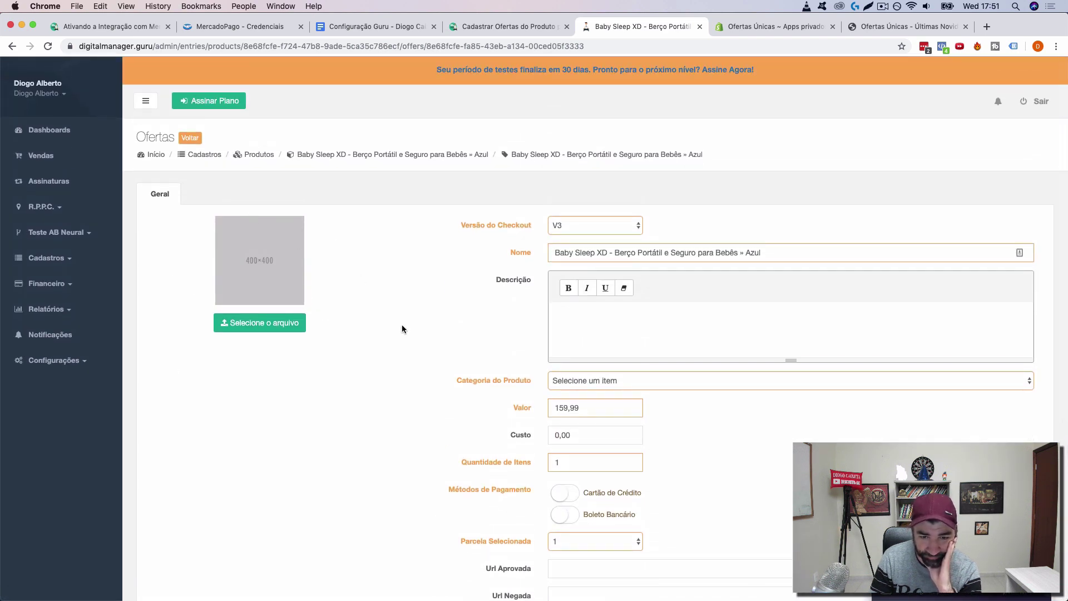
scroll(402, 324, "down", 3)
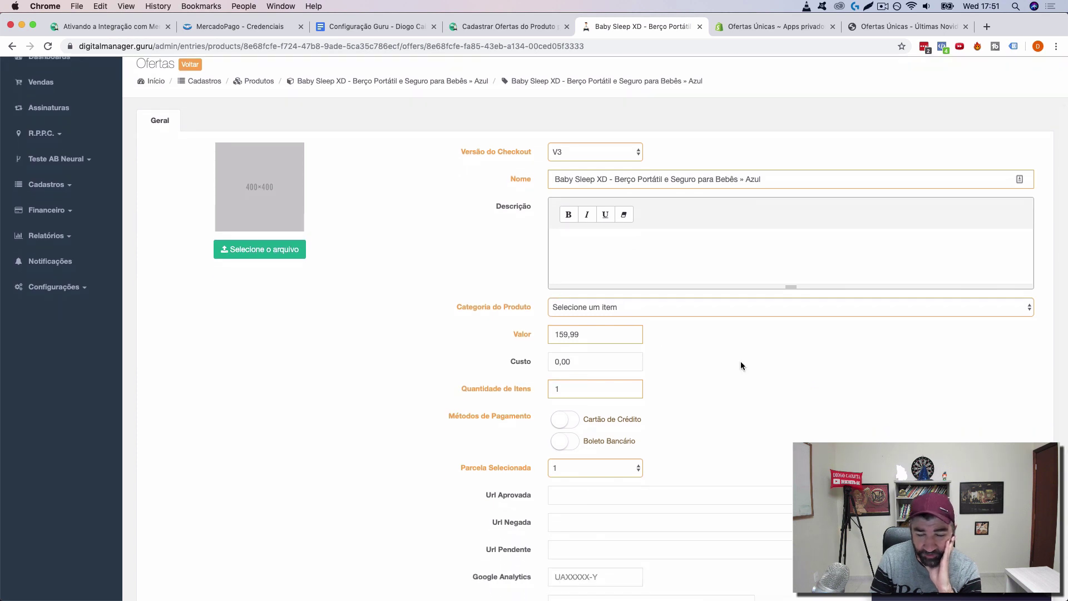
scroll(740, 366, "down", 1)
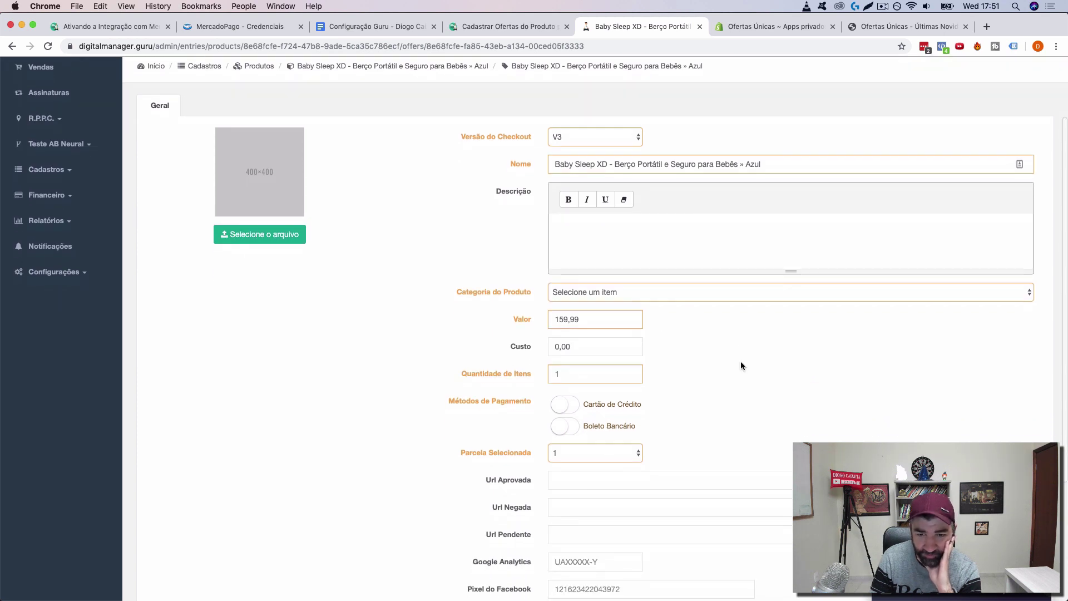
left_click(564, 404)
Step: Give the offer cost 20 and category Other categories, then save it
scroll(389, 469, "down", 1)
scroll(388, 466, "down", 3)
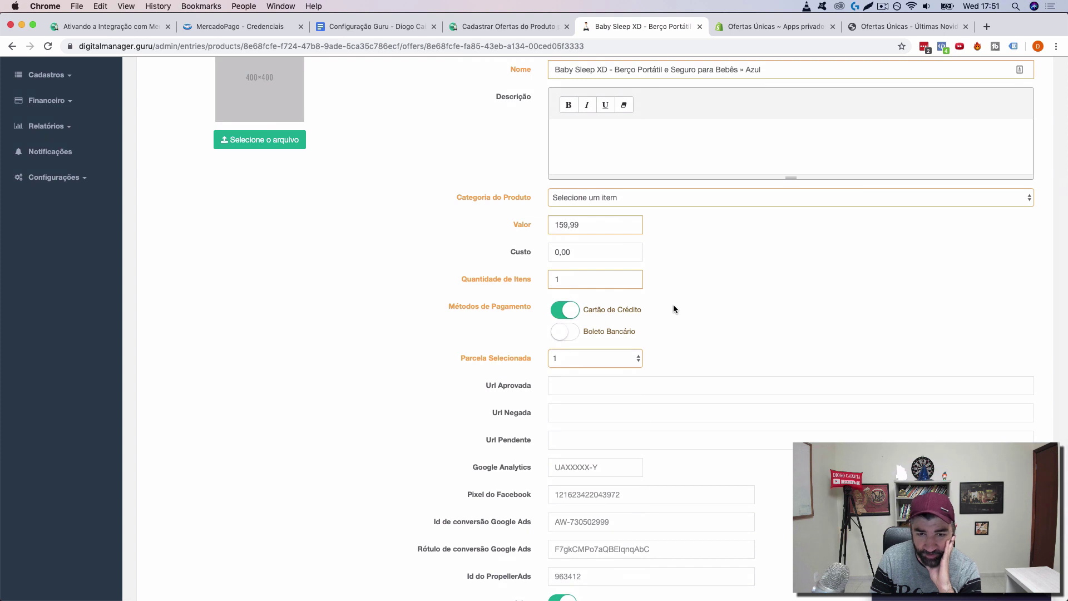
scroll(359, 406, "down", 3)
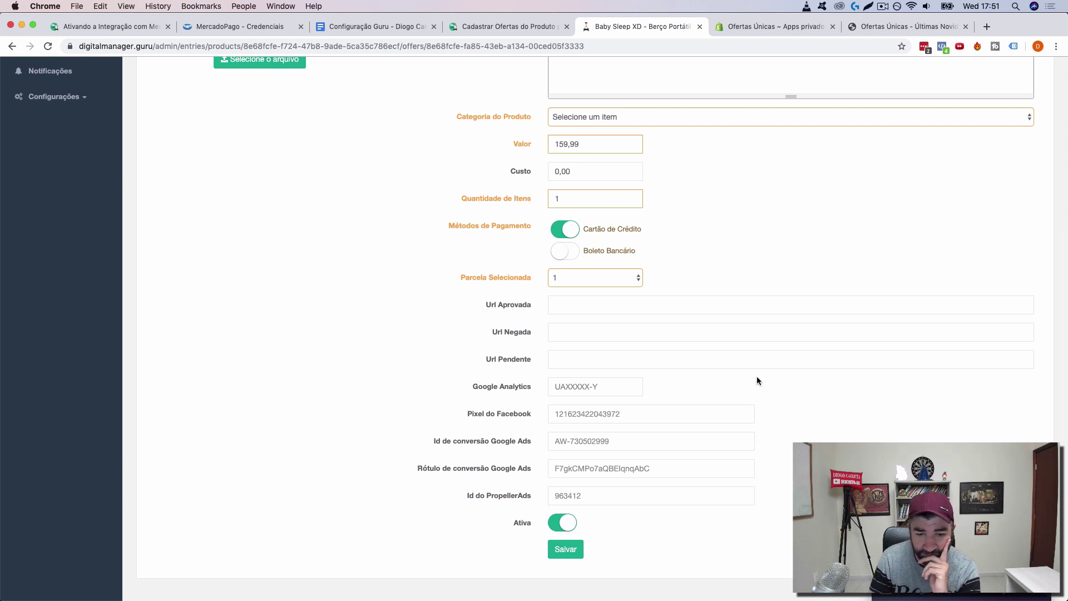
scroll(757, 378, "up", 5)
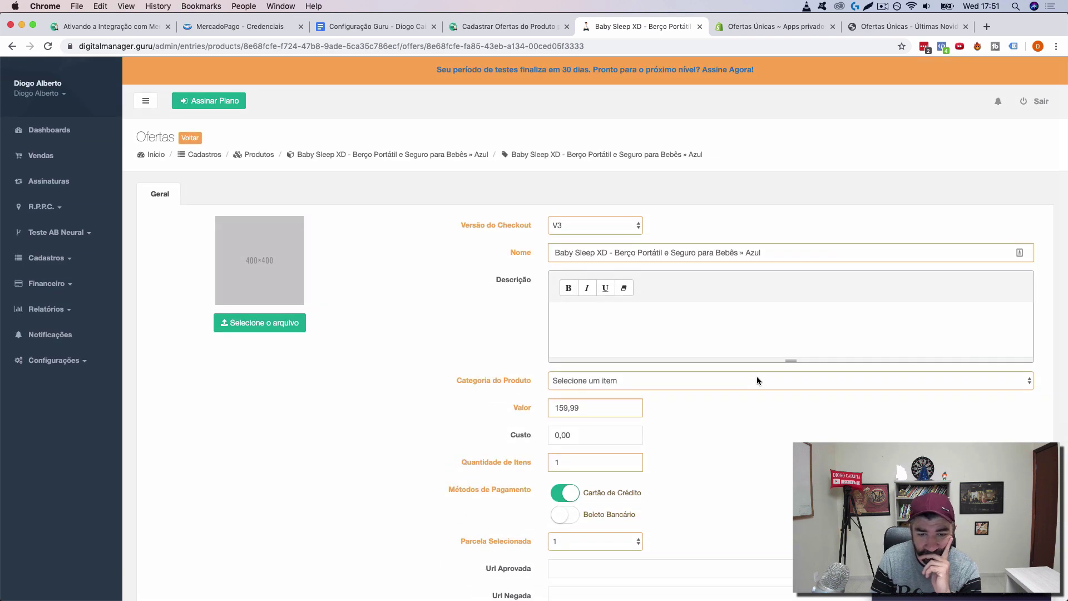
left_click(589, 435)
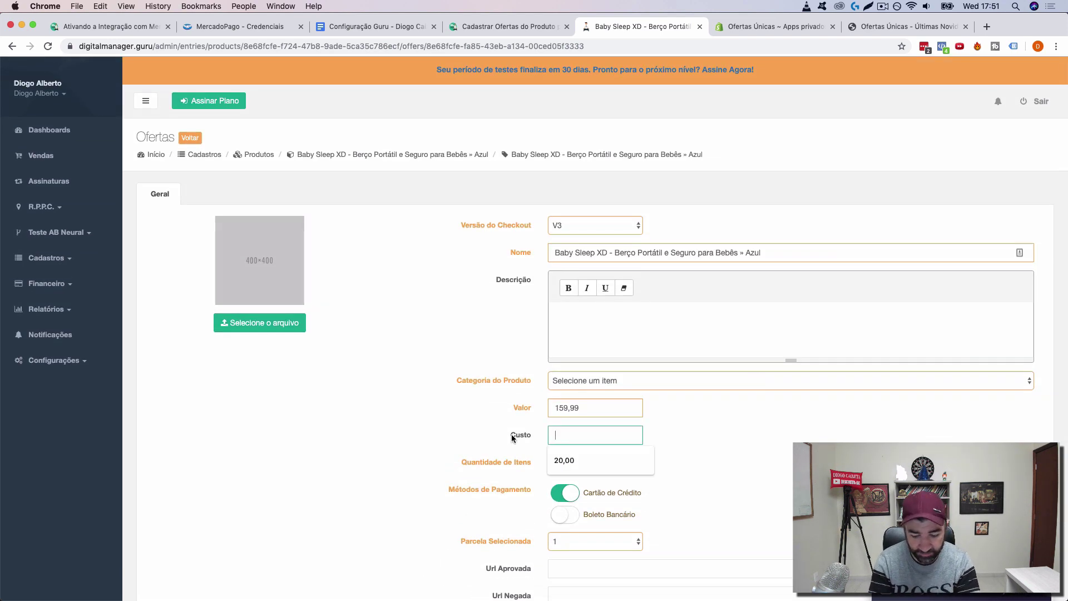
type("20")
left_click(418, 455)
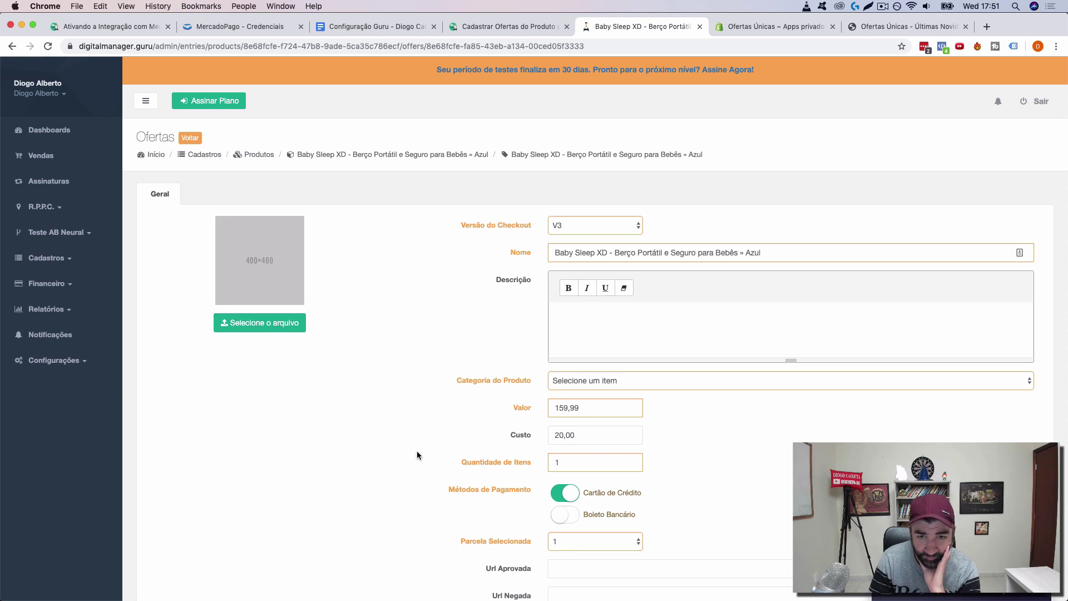
scroll(417, 455, "down", 5)
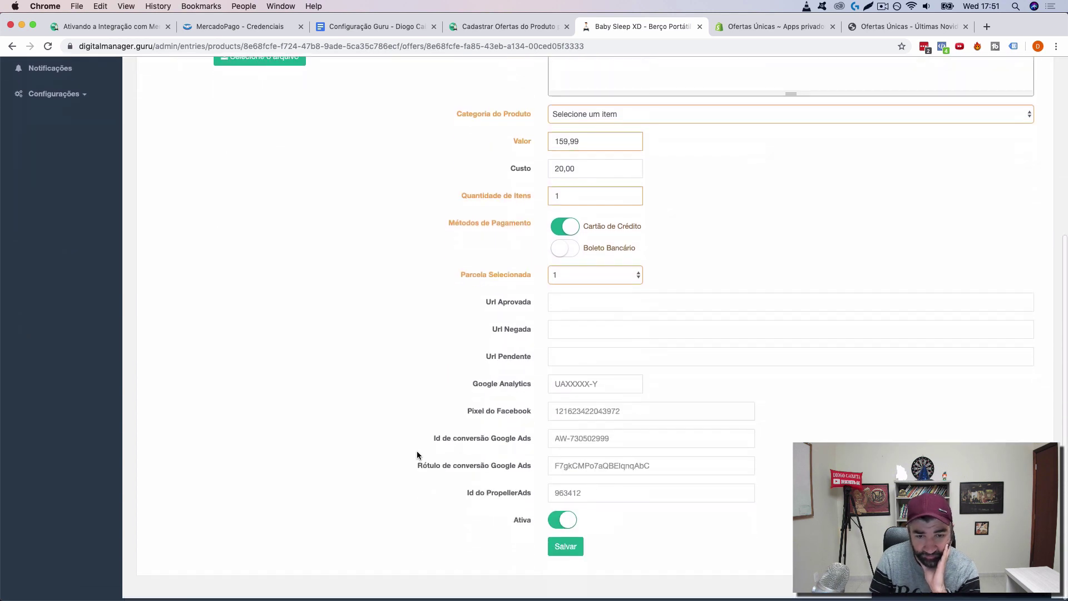
left_click(561, 549)
scroll(625, 143, "up", 1)
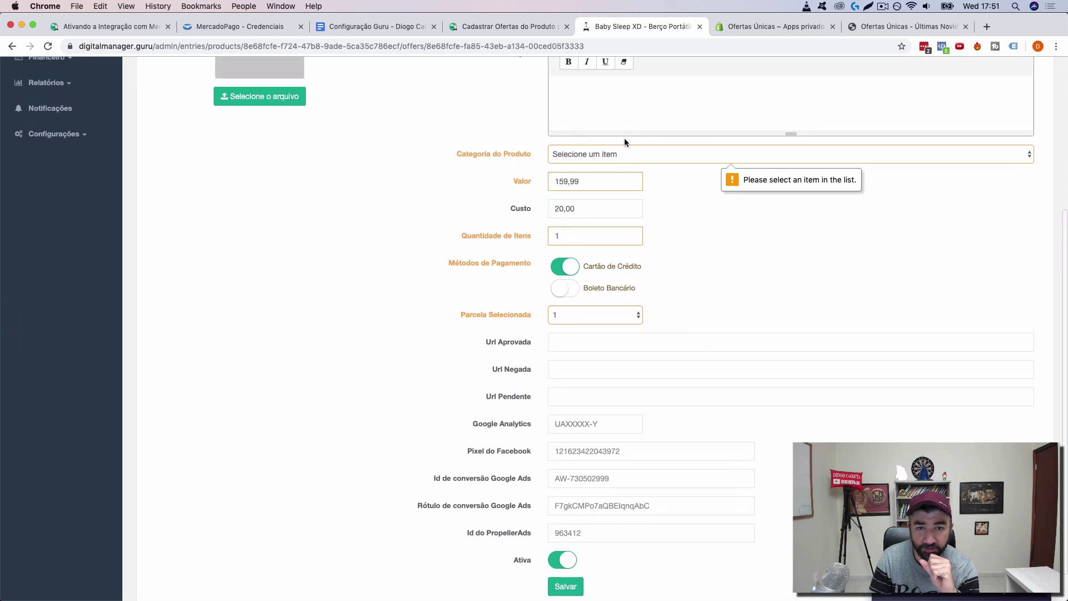
left_click(610, 154)
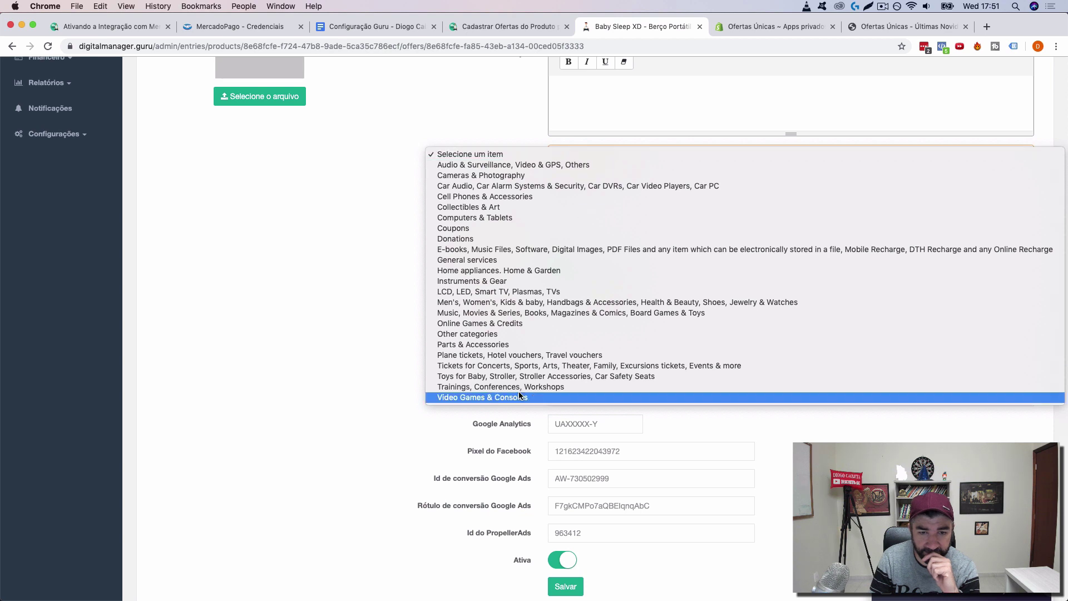
left_click(490, 334)
left_click(565, 586)
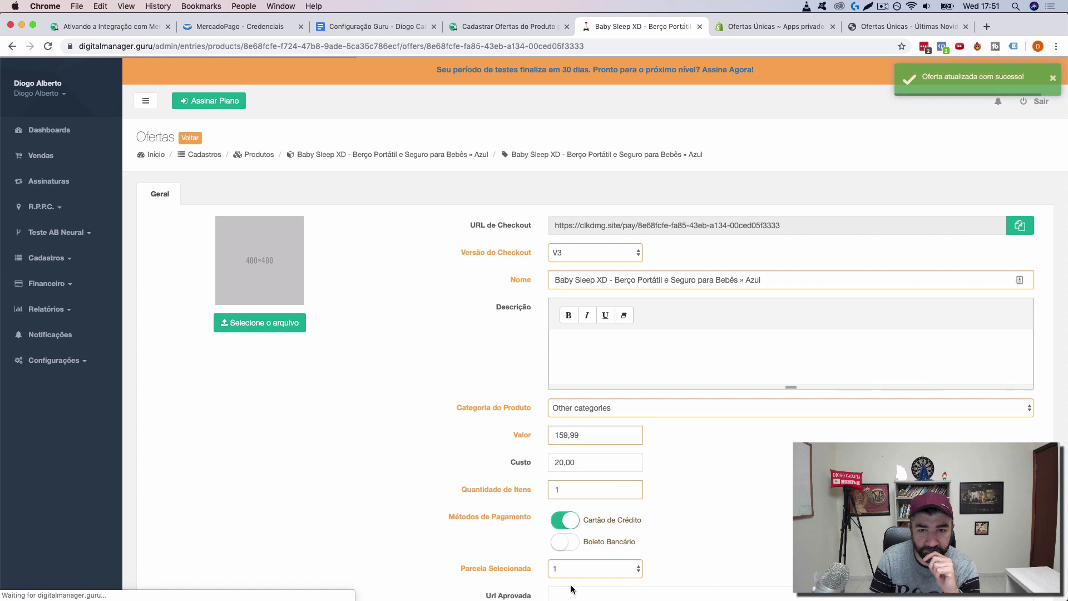
Step: Open the offer's copied checkout URL in a new tab, showing Baby Sleep XD at R$159,99
left_click(1020, 225)
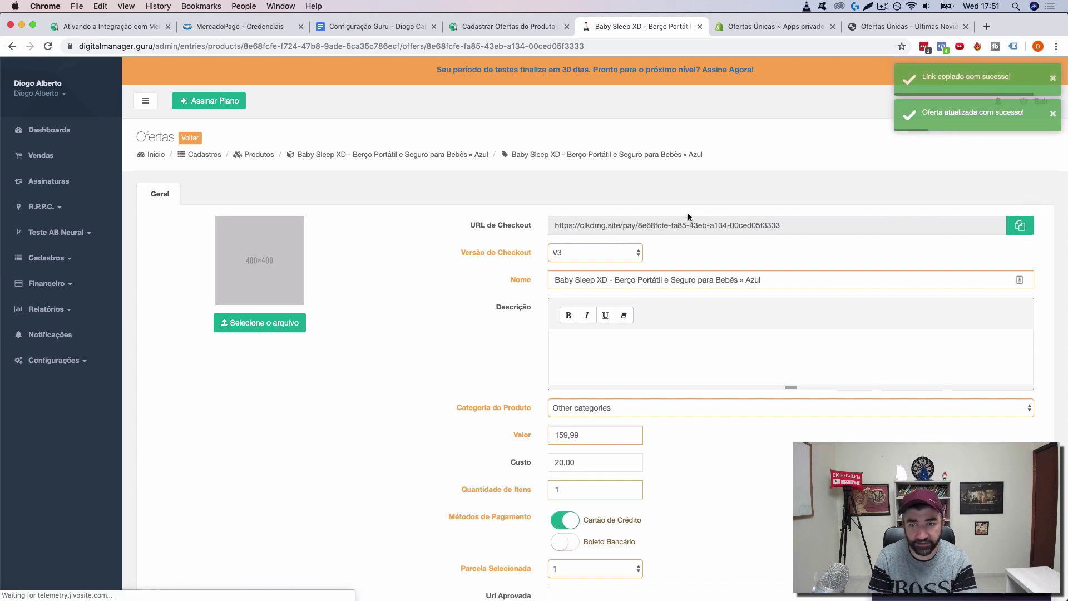
left_click(986, 27)
key("super+v")
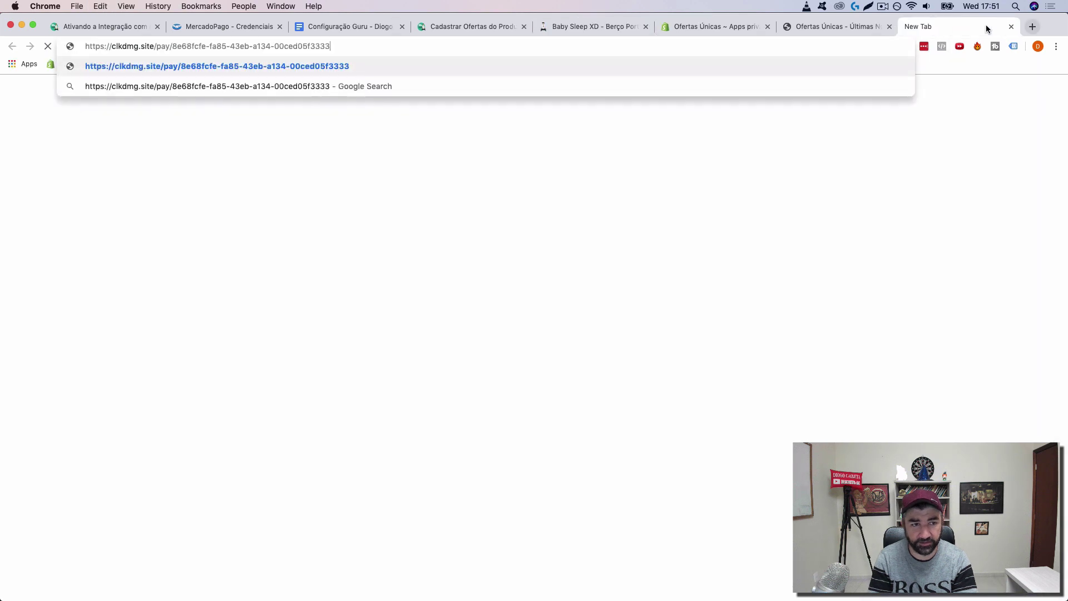
key("Return")
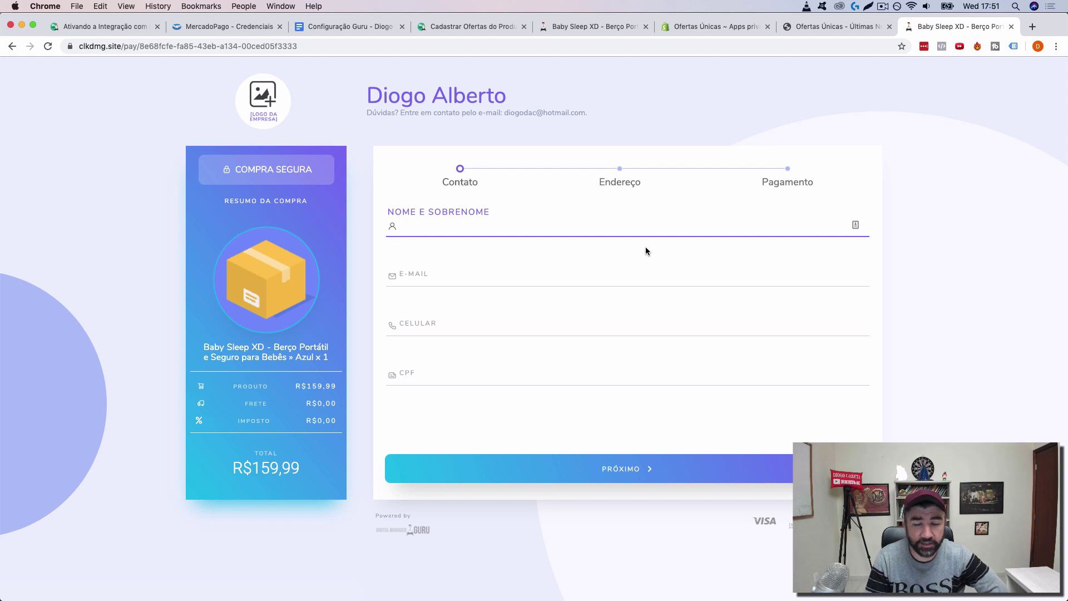
Step: Inspect the checkout page with Facebook Pixel Helper, which reports no pixels on clkdmg.site
left_click(941, 47)
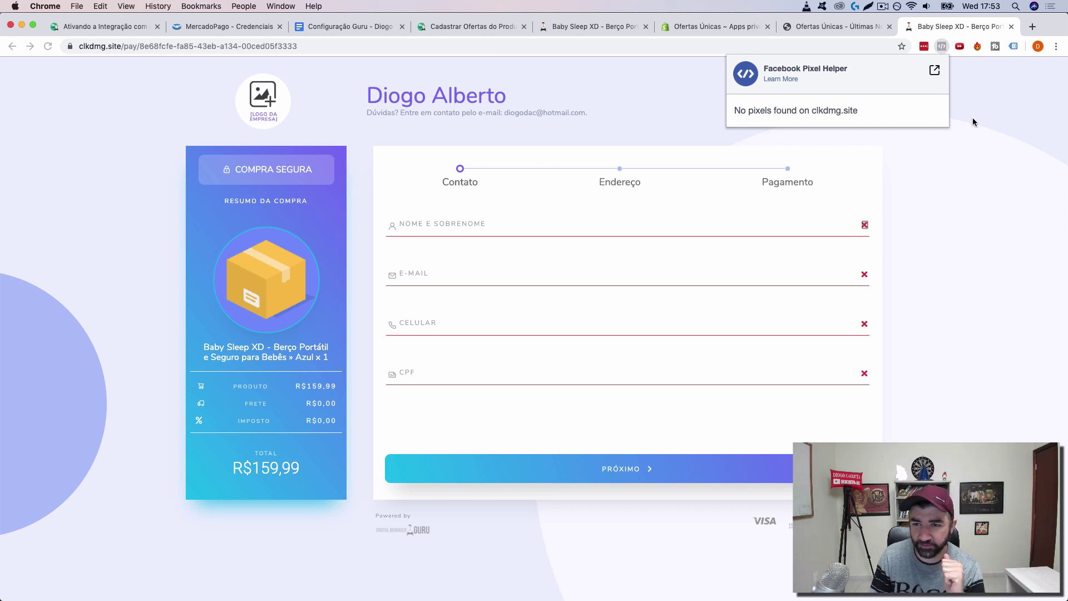
Step: Dismiss the pixel report and close the checkout tab, returning to the Configuração Guru notes
left_click(973, 149)
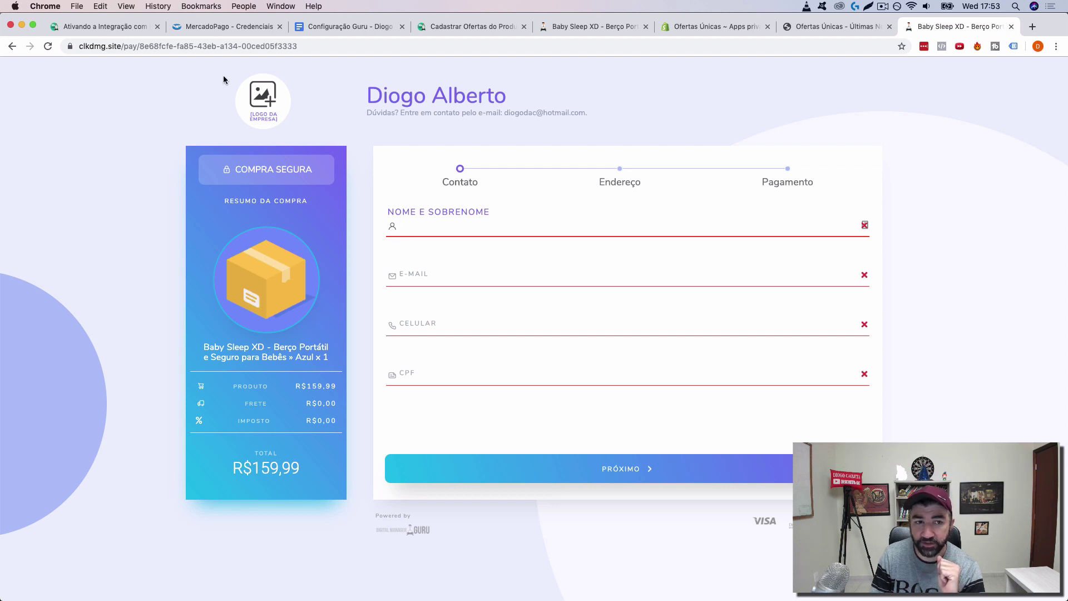
left_click(1011, 26)
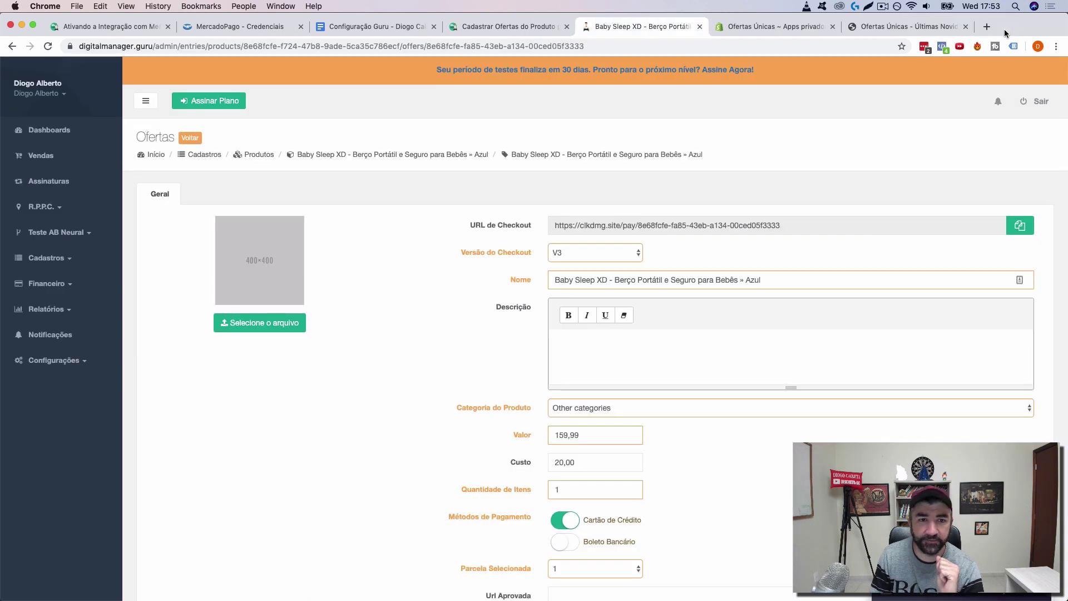
left_click(375, 26)
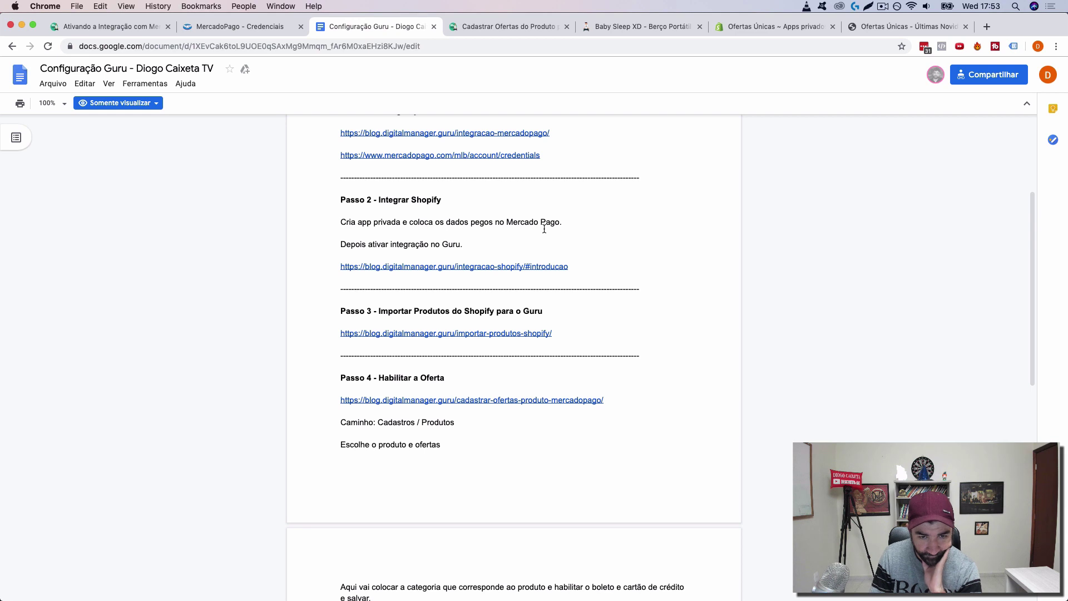
Step: Review the Passo 4 notes in the doc, selecting the Caminho lines
scroll(544, 228, "down", 3)
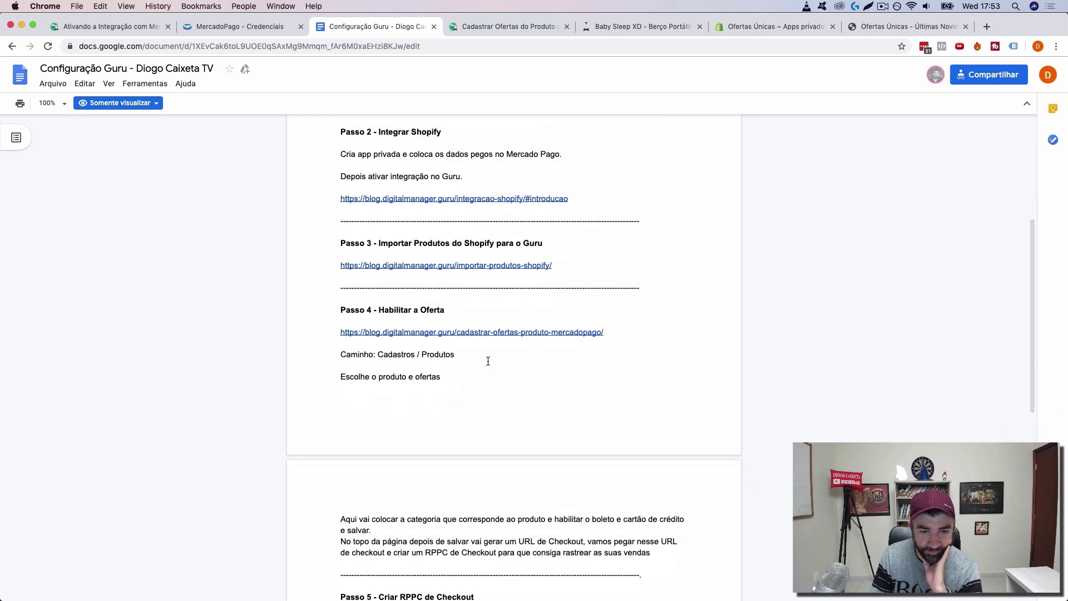
left_click_drag(451, 377, 346, 346)
scroll(346, 362, "down", 6)
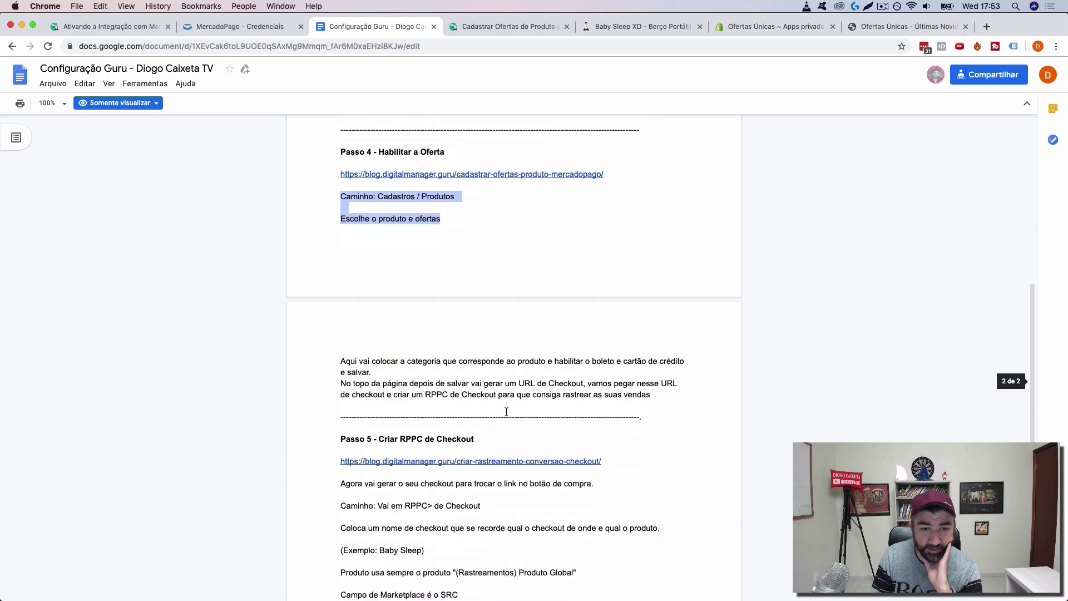
scroll(633, 365, "down", 1)
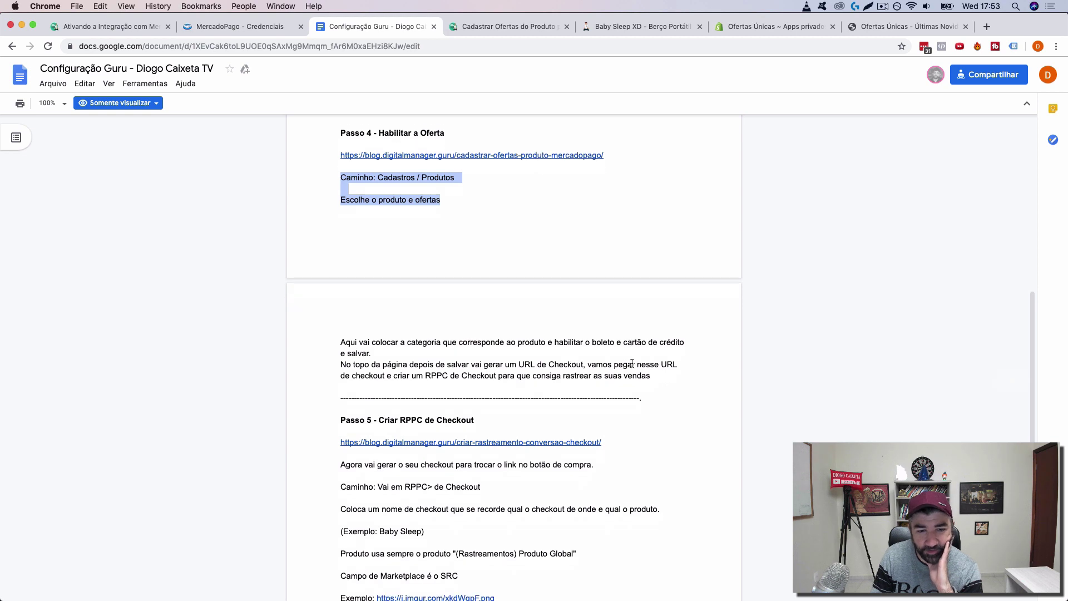
Step: Go back to the Guru offer form and copy its checkout URL again
left_click(869, 26)
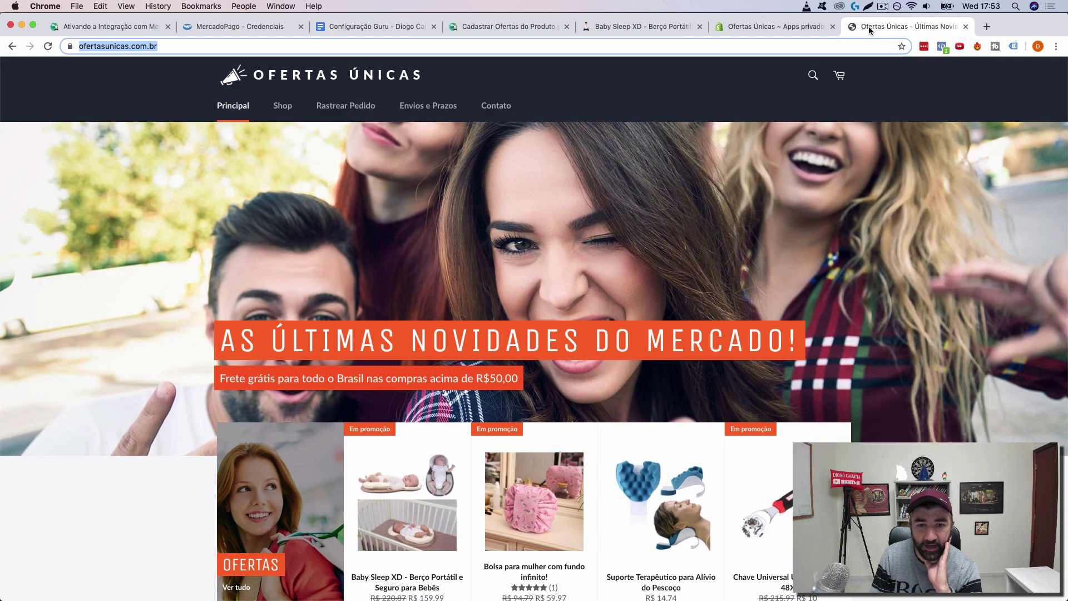
left_click(650, 28)
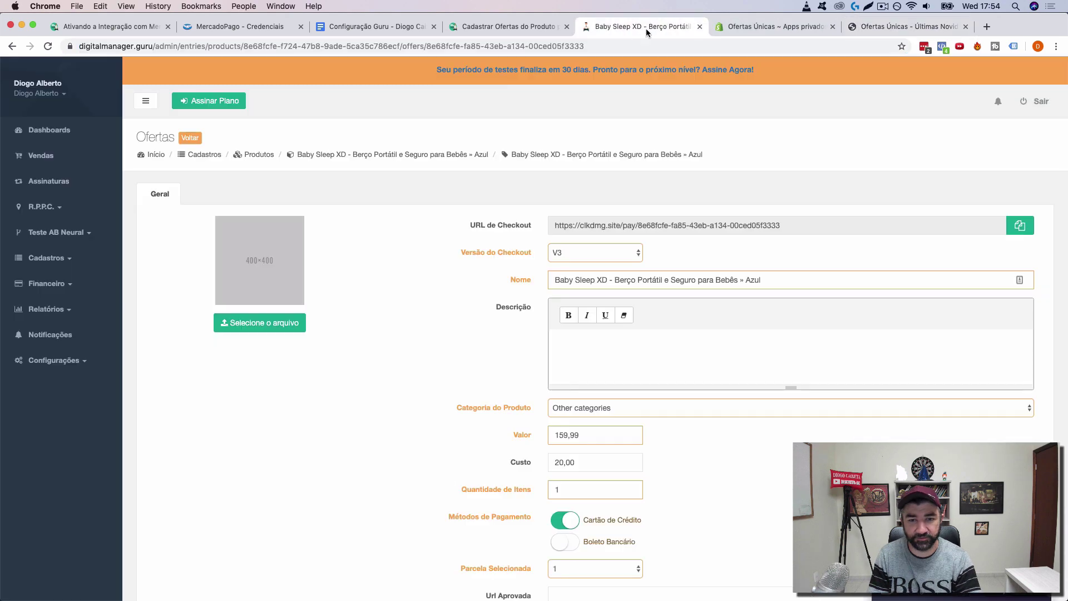
left_click(1024, 229)
Step: Open the copied checkout URL in a new browser tab
left_click(986, 27)
key("super+v")
key("Return")
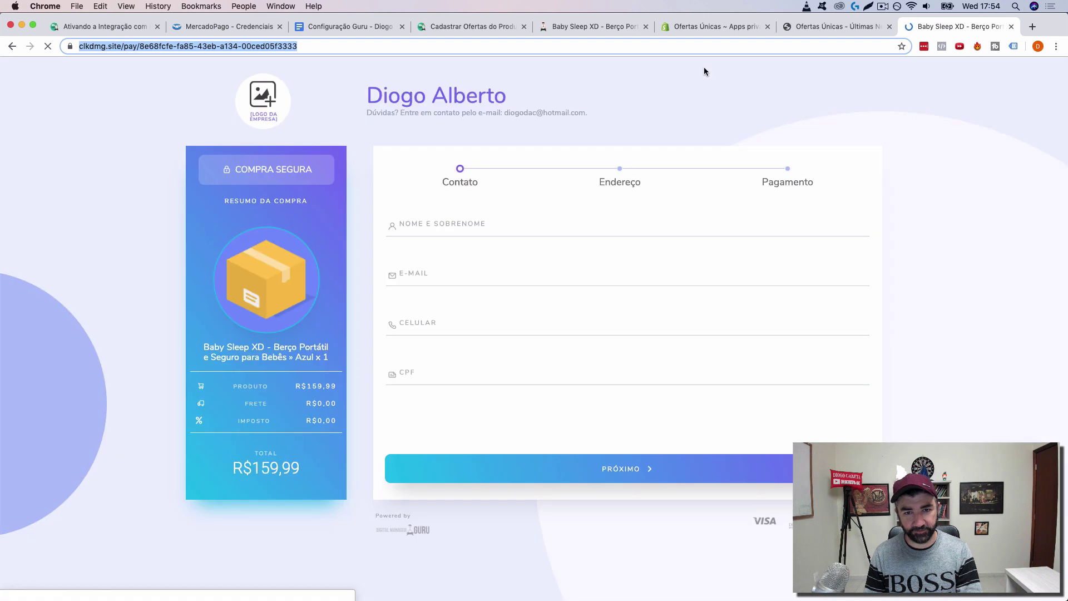
Step: Fill the Contato step with the buyer's full name, e-mail address and mobile number
left_click(442, 228)
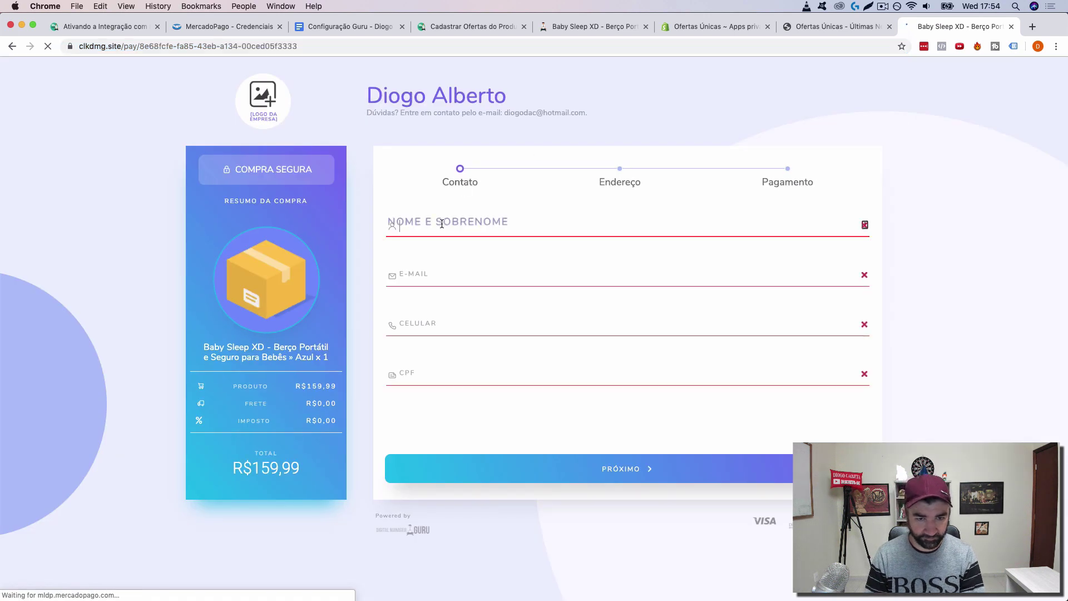
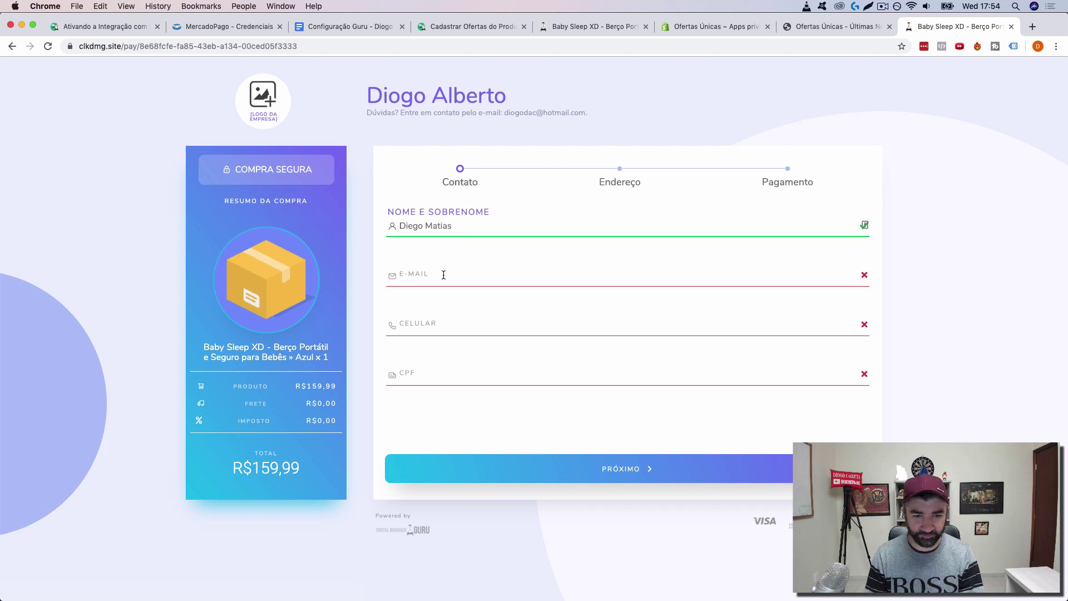
left_click(441, 274)
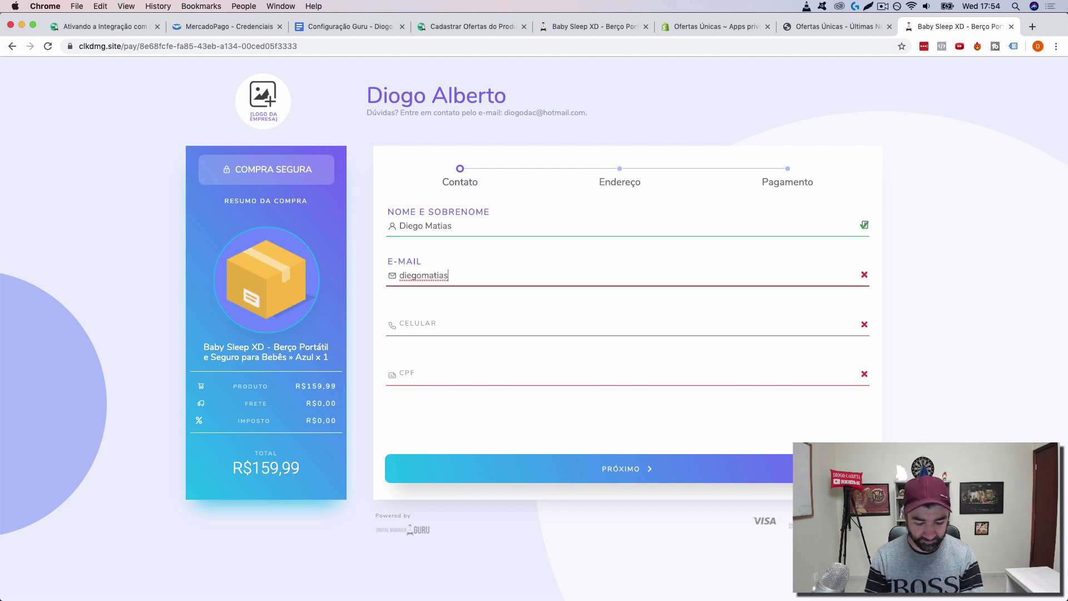
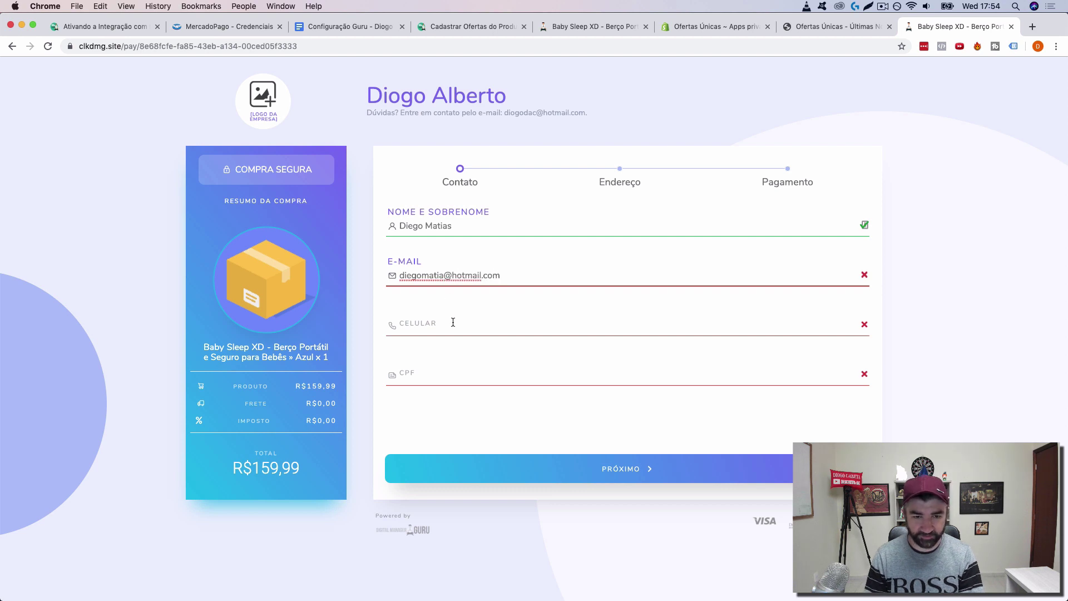
left_click(451, 322)
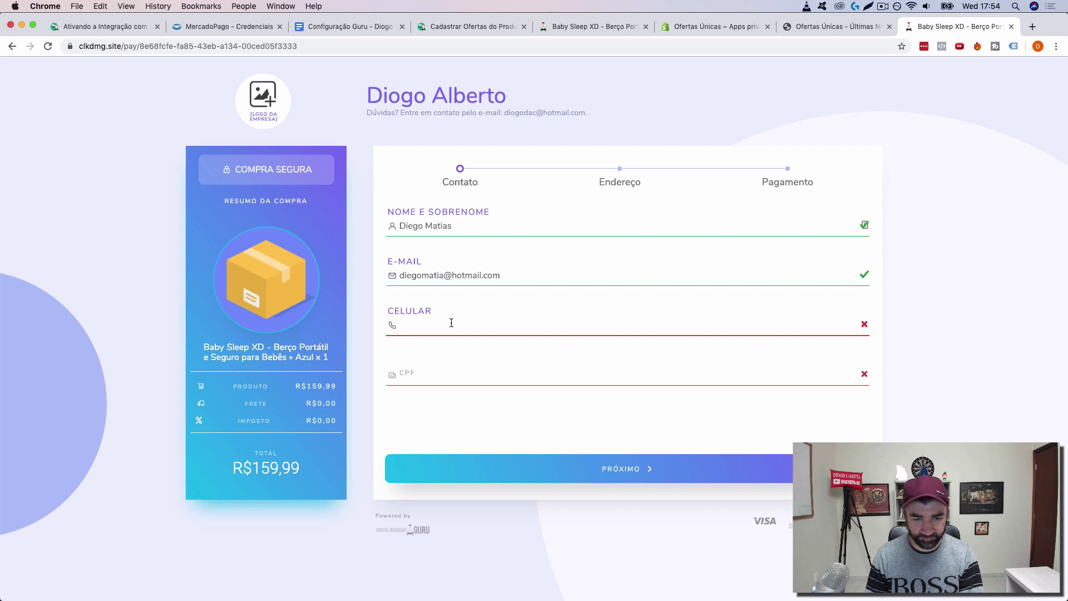
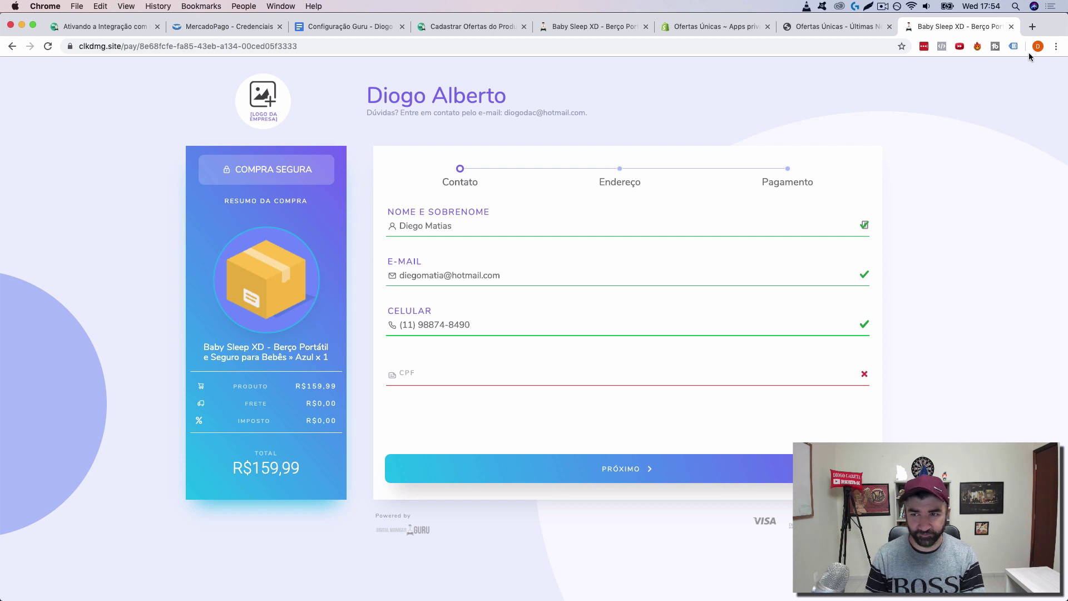
left_click(1032, 27)
Step: Find a test CPF on Google, paste it into the CPF field and advance to Endereço
type("cpf matias")
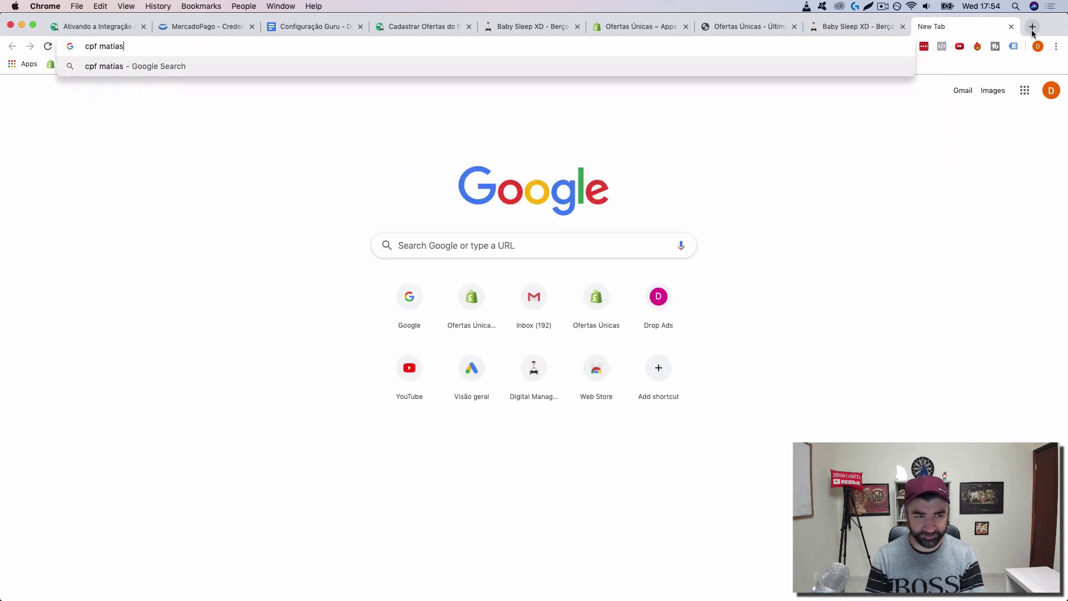
key("Return")
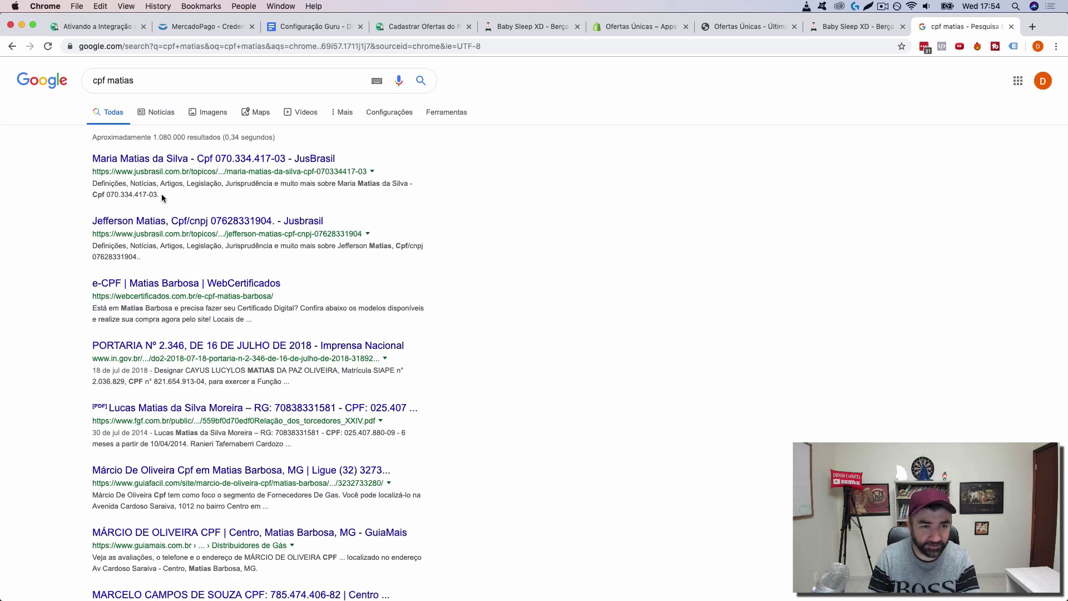
left_click_drag(157, 195, 107, 195)
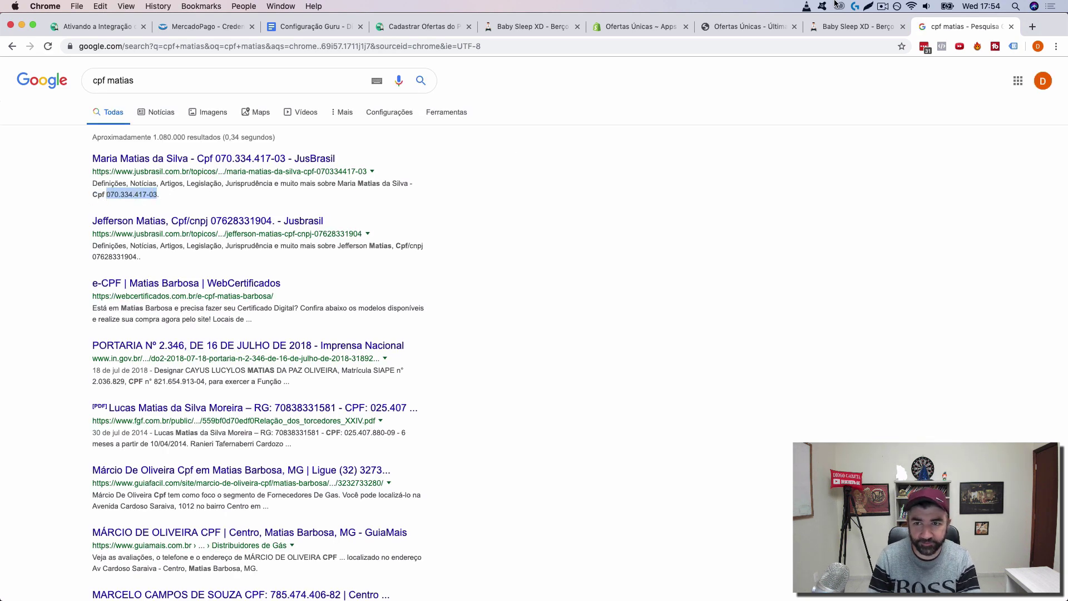
left_click(852, 32)
left_click(495, 378)
key("super+v")
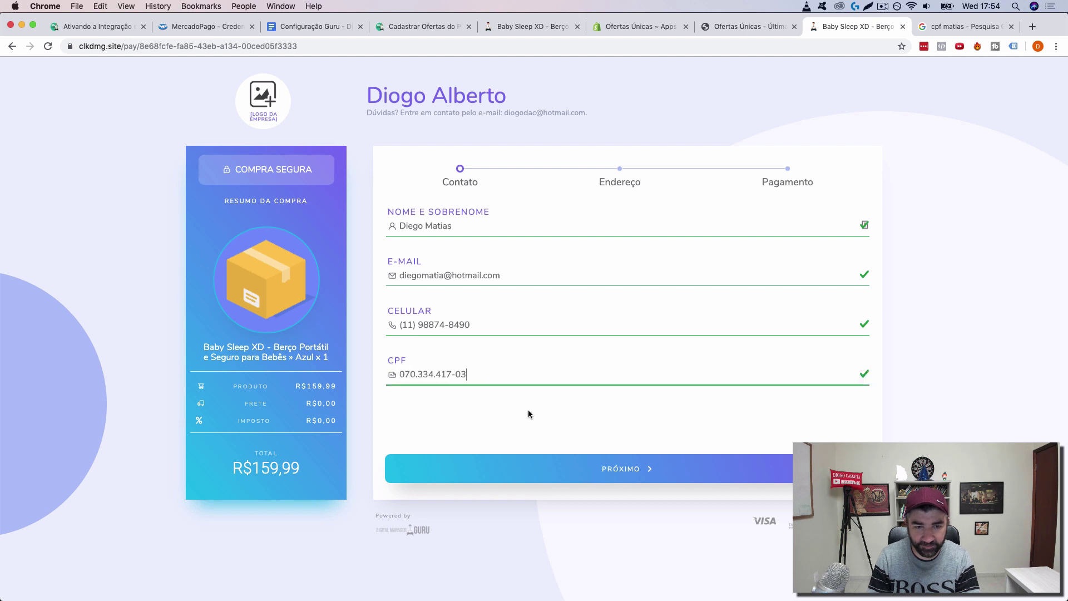
left_click(633, 468)
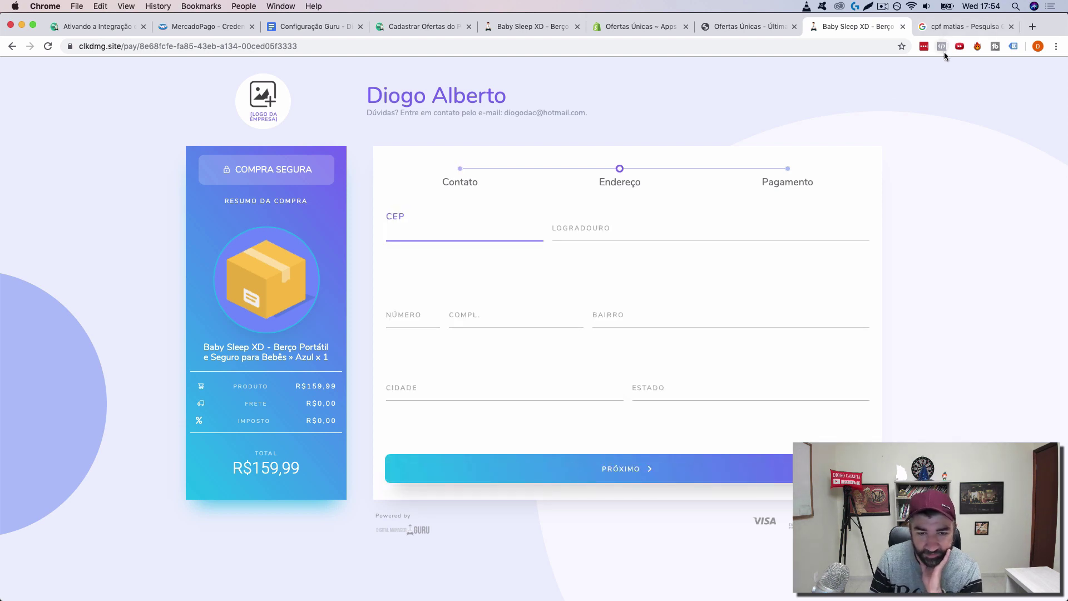
Step: Search Google for an Avenida Paulista CEP and copy the first one listed
left_click(965, 26)
triple_click(304, 77)
type("cel av")
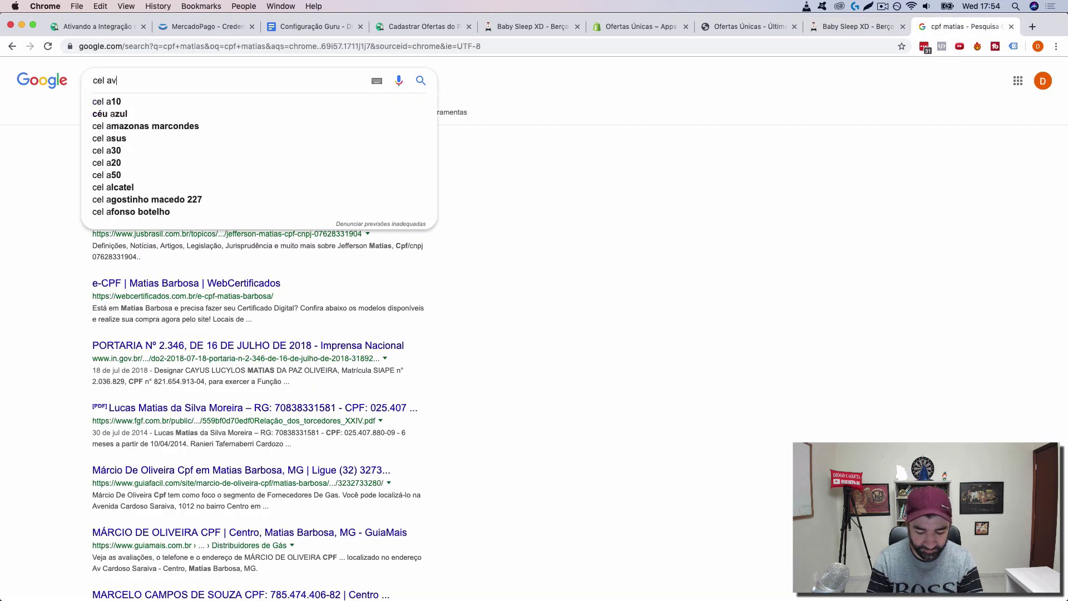
type("enida paulista")
key("Return")
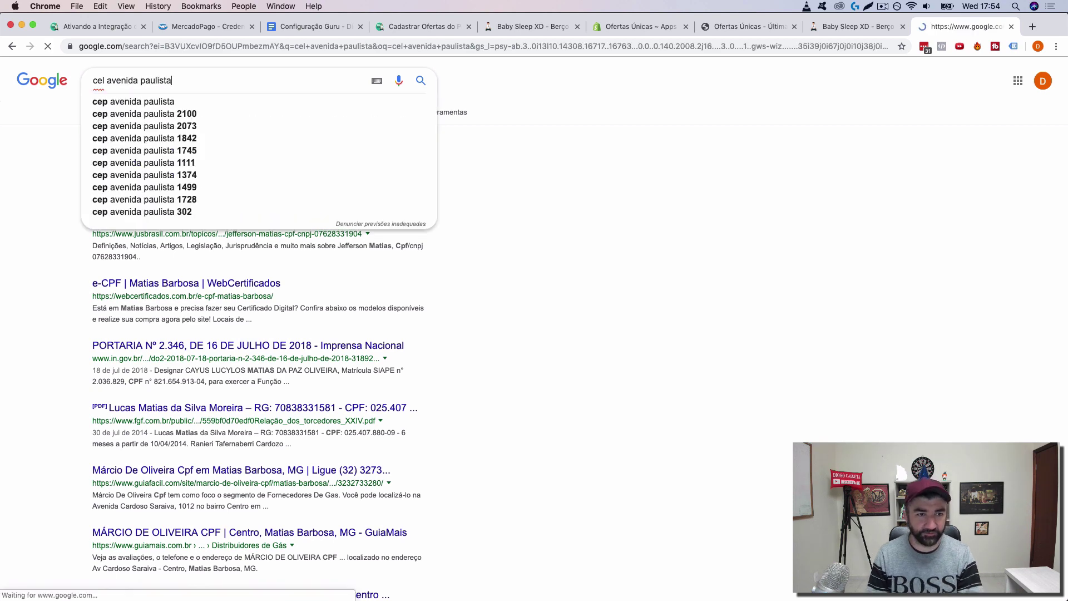
left_click_drag(363, 236, 316, 236)
key("super+c")
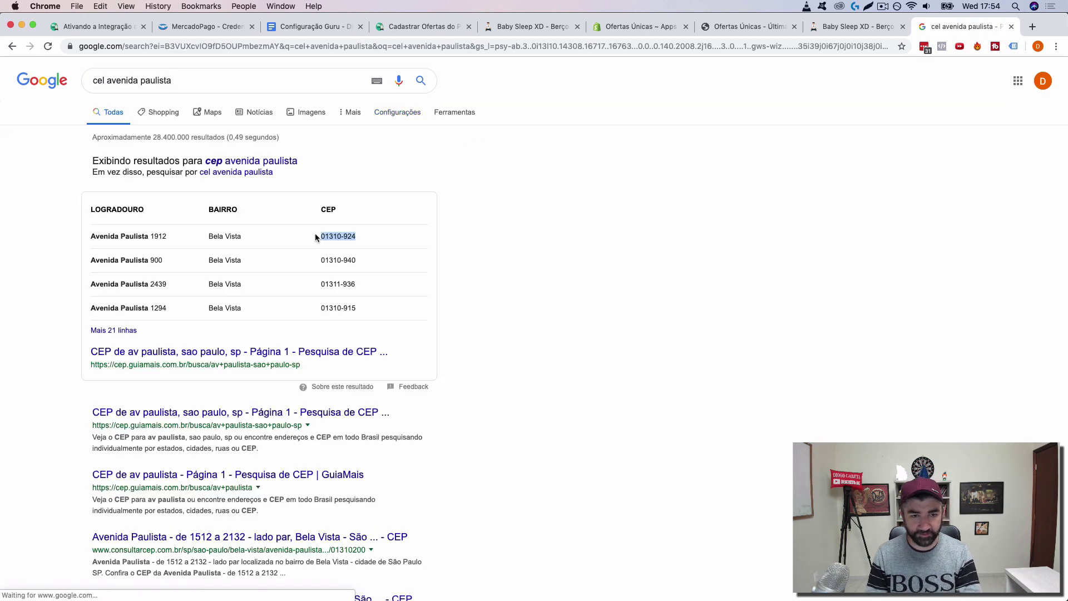
left_click(832, 26)
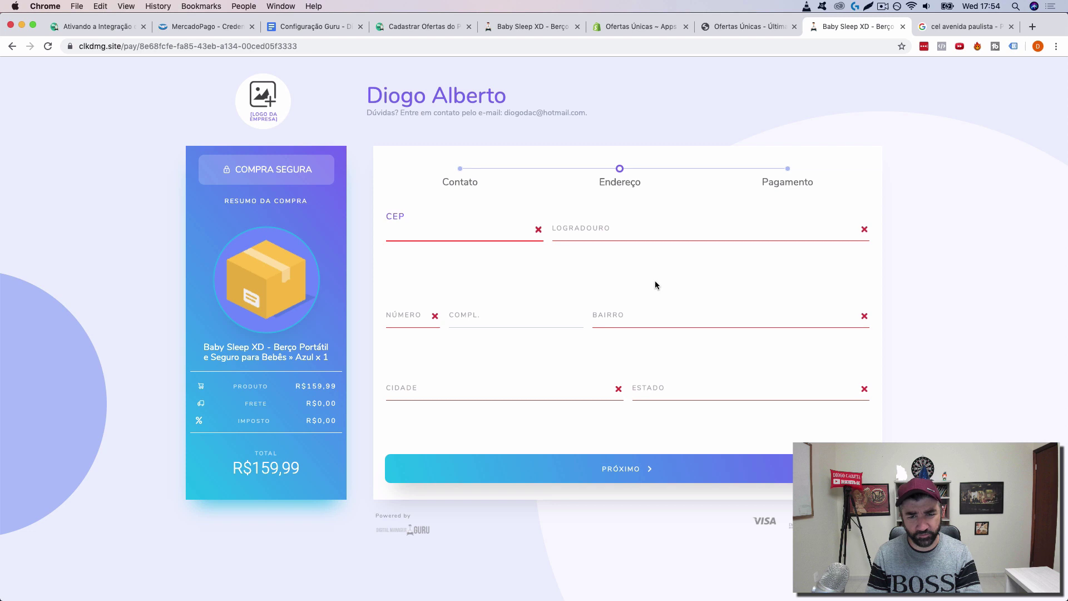
Step: Paste the copied CEP to auto-fill the address and enter the house number
left_click(531, 232)
key("super+v")
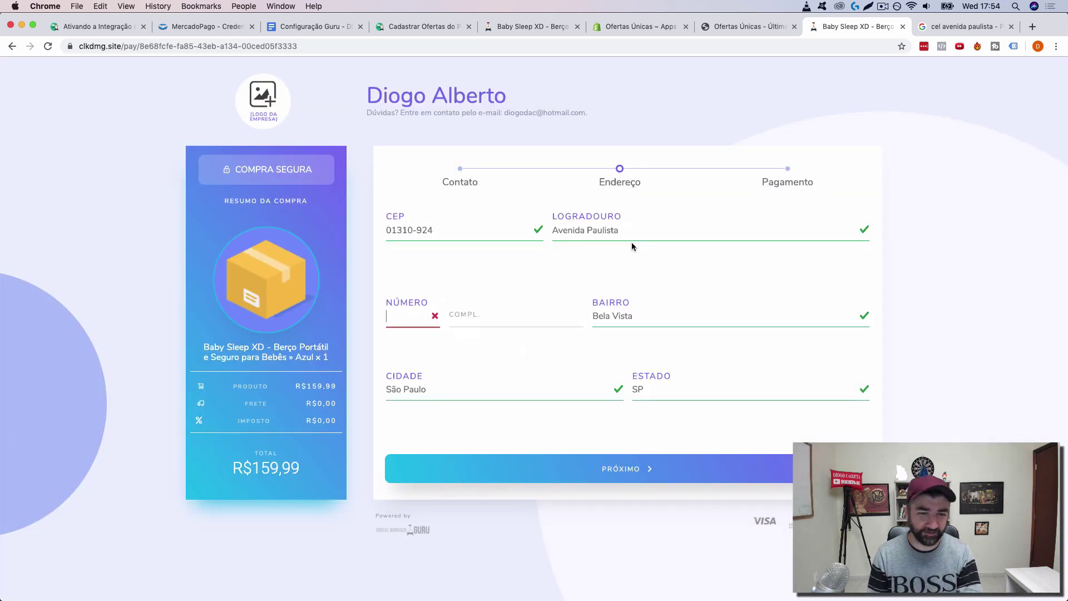
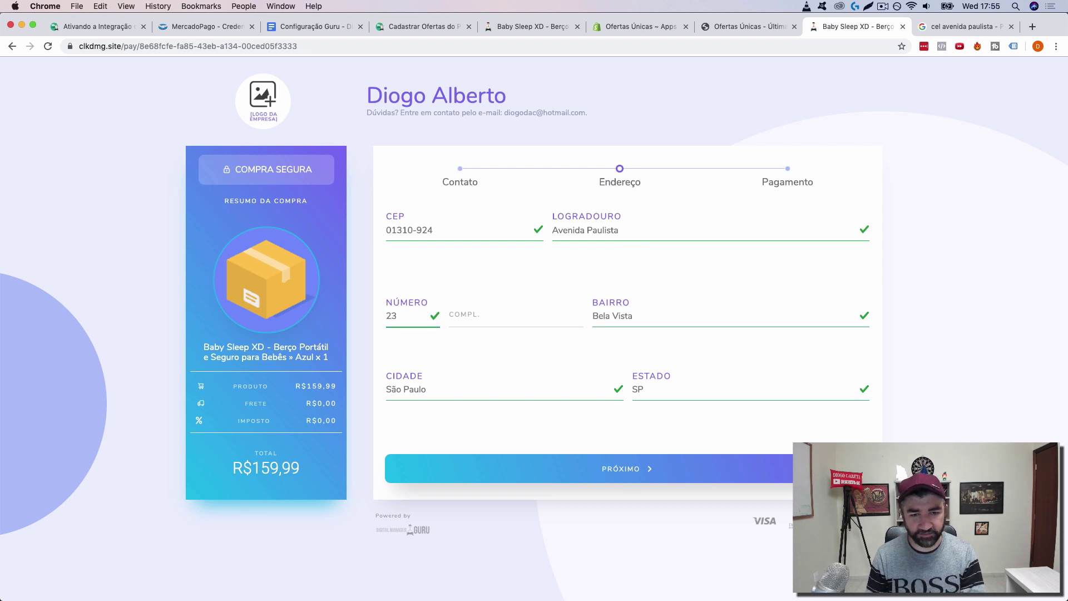
left_click(999, 311)
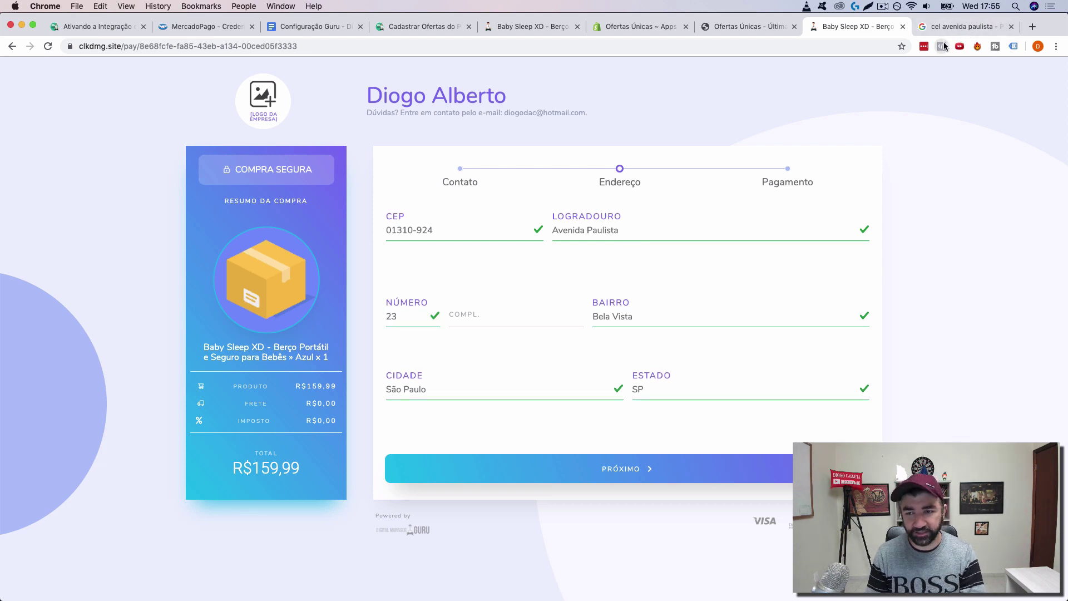
Step: Check the Facebook Pixel Helper report, then advance the checkout to the Pagamento step
left_click(942, 47)
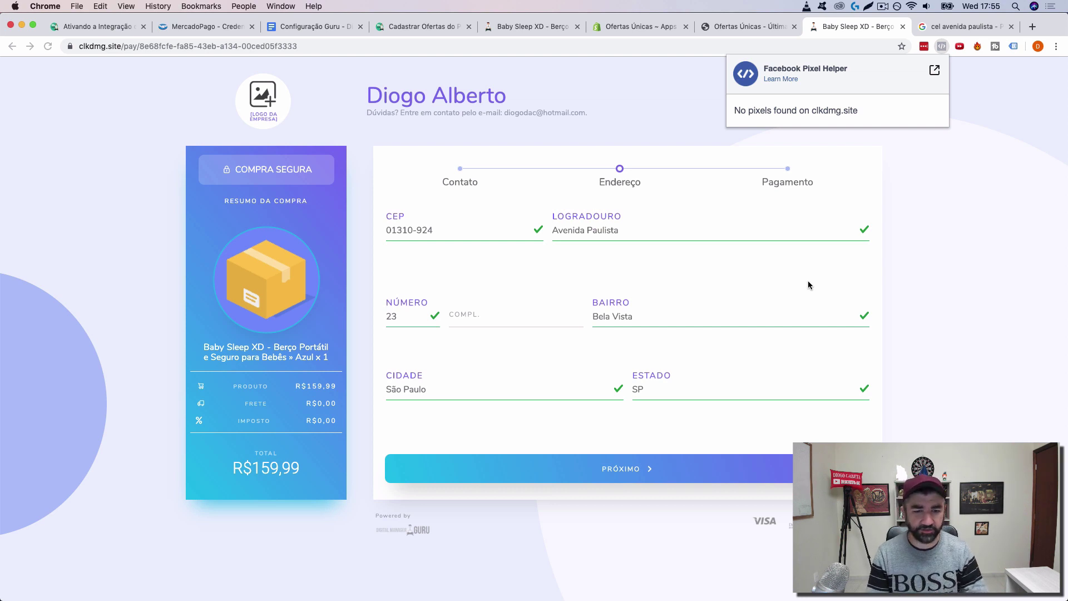
left_click(201, 306)
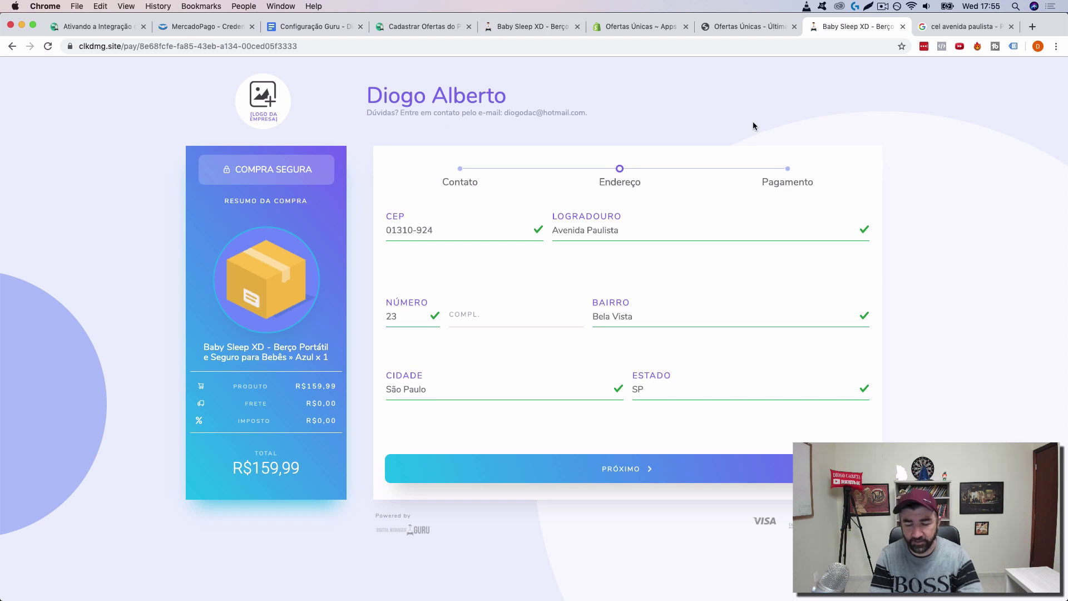
left_click(700, 469)
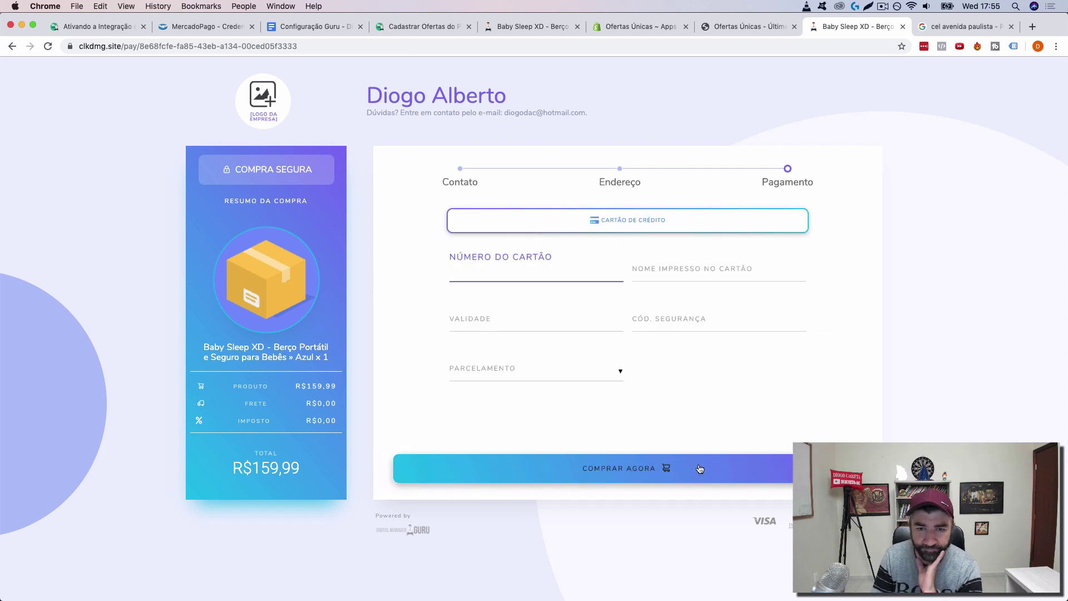
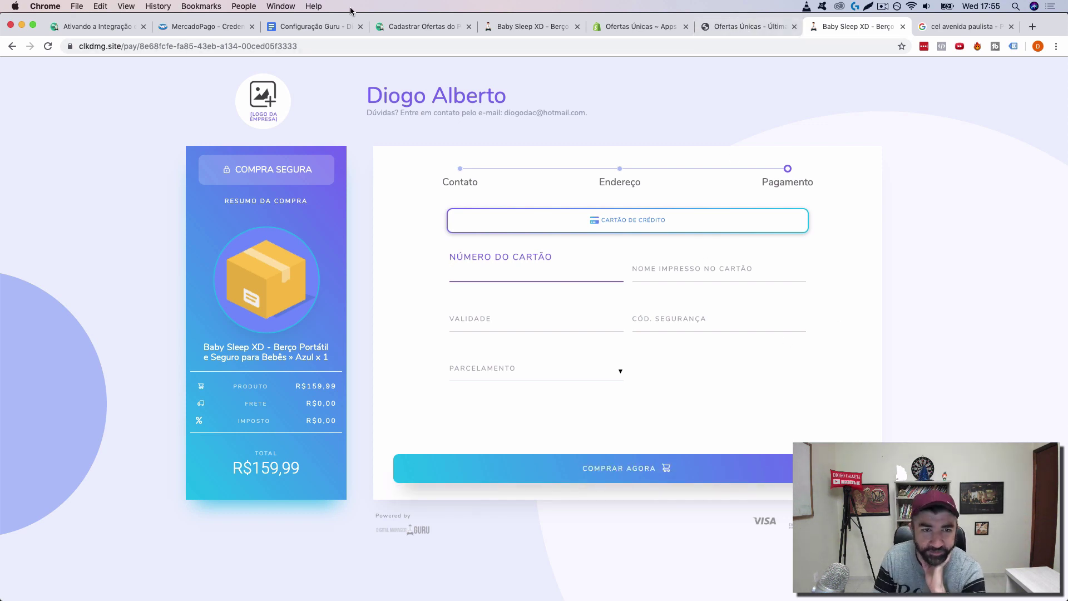
Step: Check the Configuração Guru setup doc, close the Baby Sleep XD test checkout, and go to the Guru offer tab
left_click(315, 26)
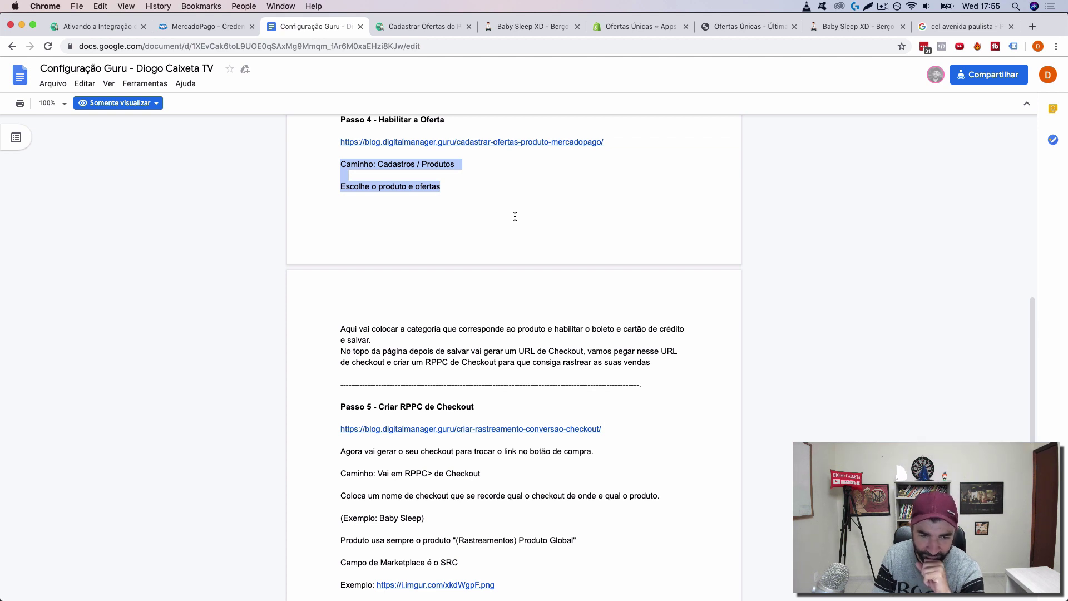
scroll(572, 311, "down", 2)
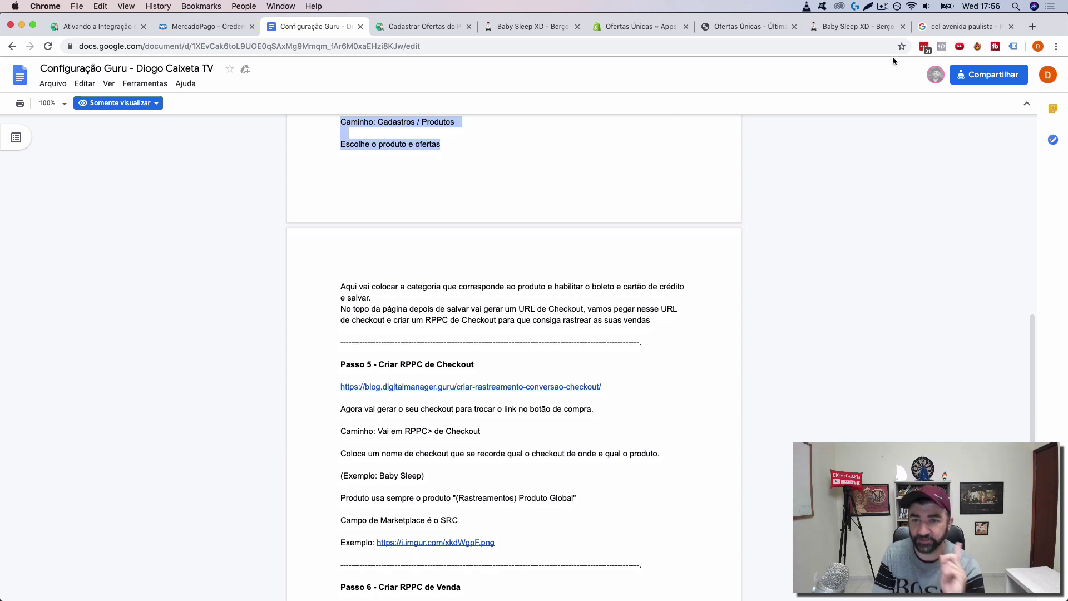
left_click(853, 34)
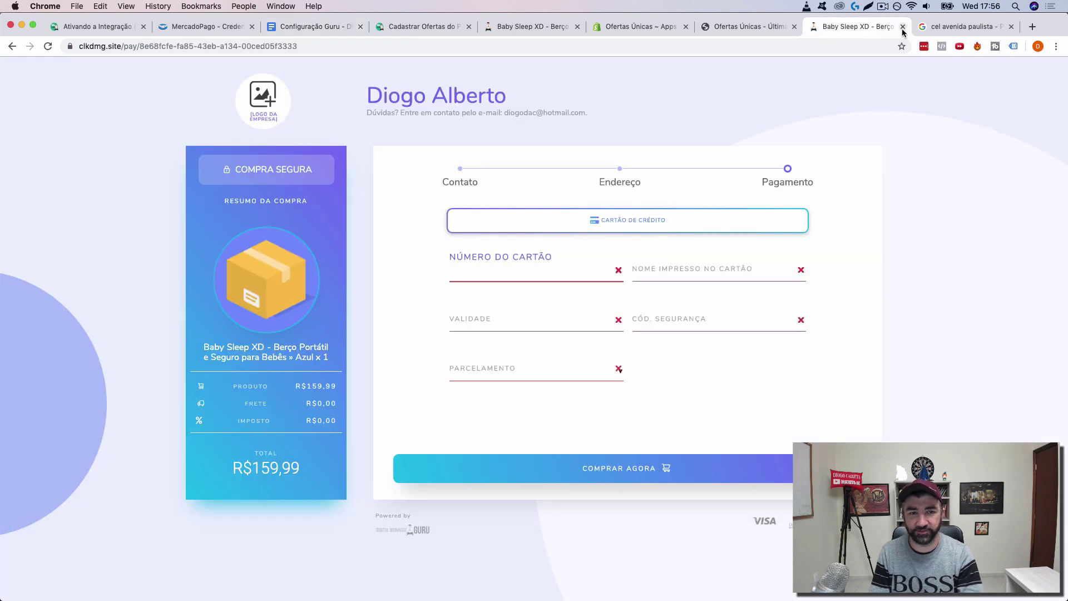
left_click(903, 28)
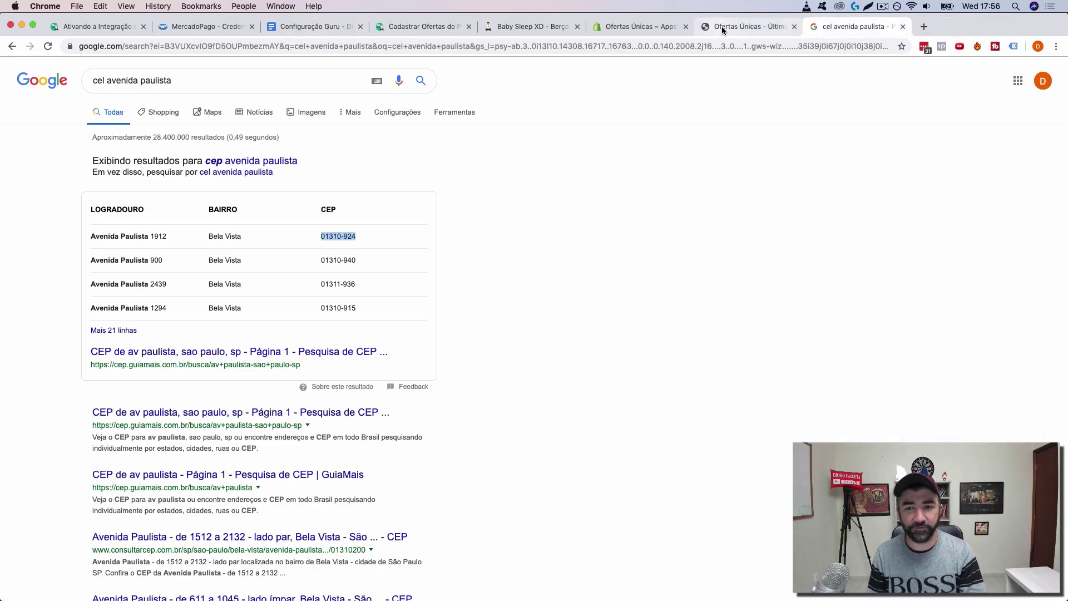
left_click(310, 28)
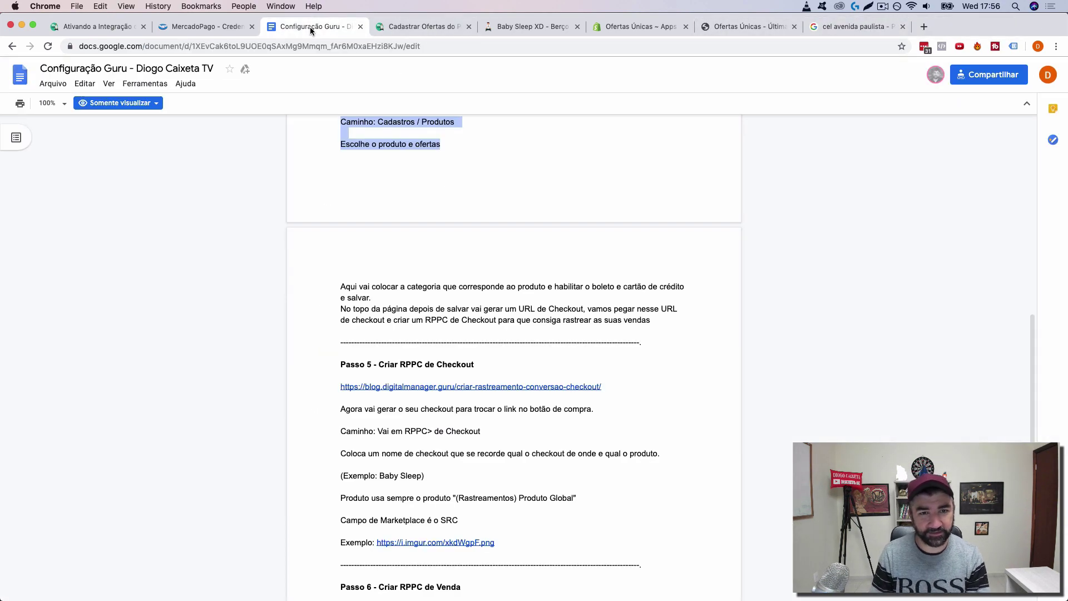
left_click(440, 25)
Step: Copy the Baby Sleep XD offer's checkout URL and disable f.lux until sunrise
left_click(523, 26)
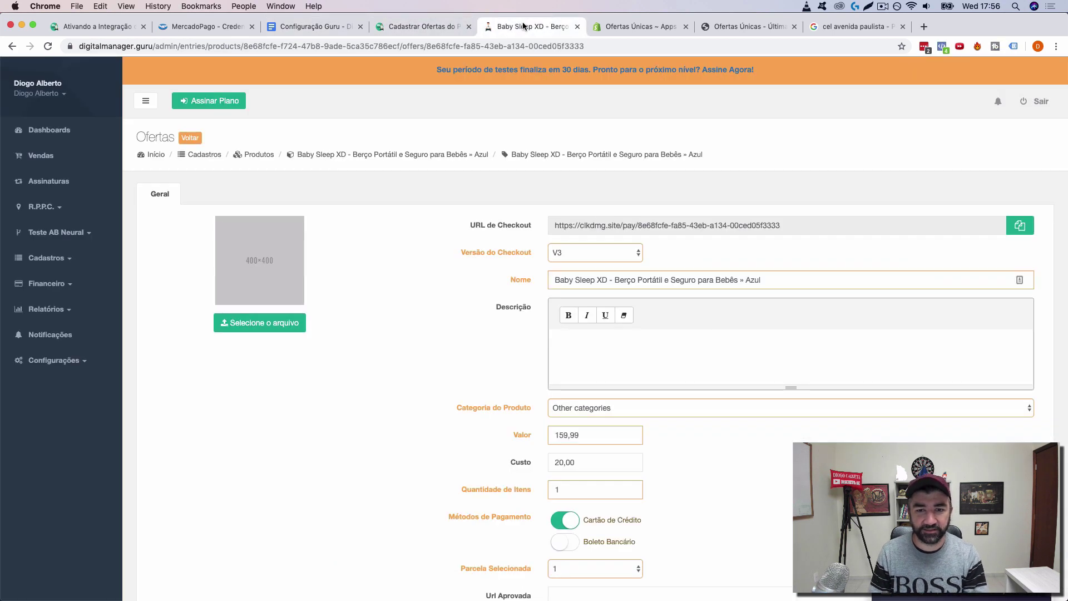
left_click(1019, 225)
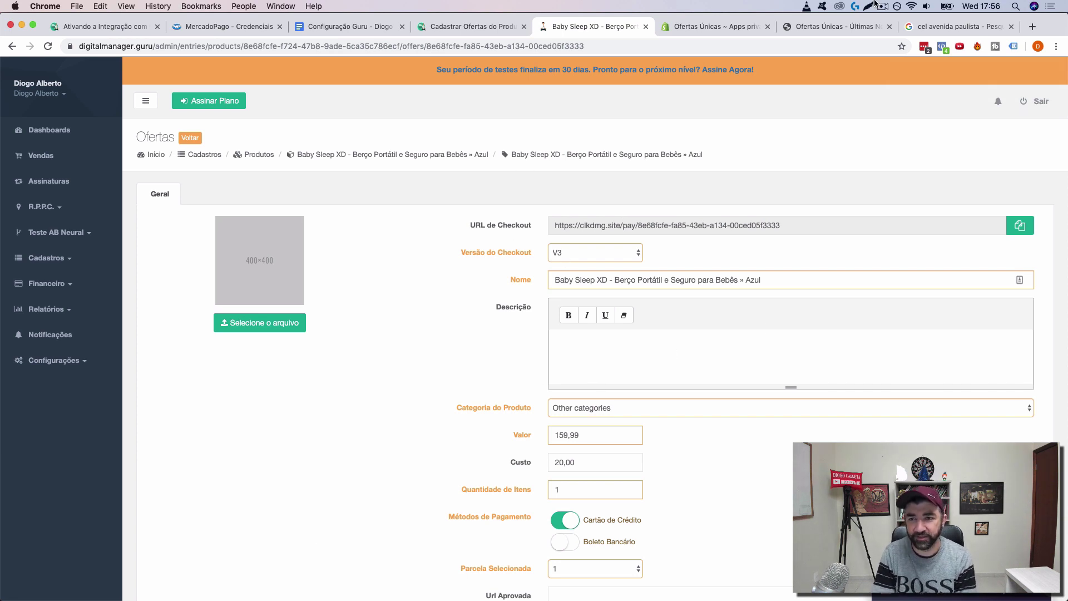
left_click(897, 6)
mouse_move(918, 85)
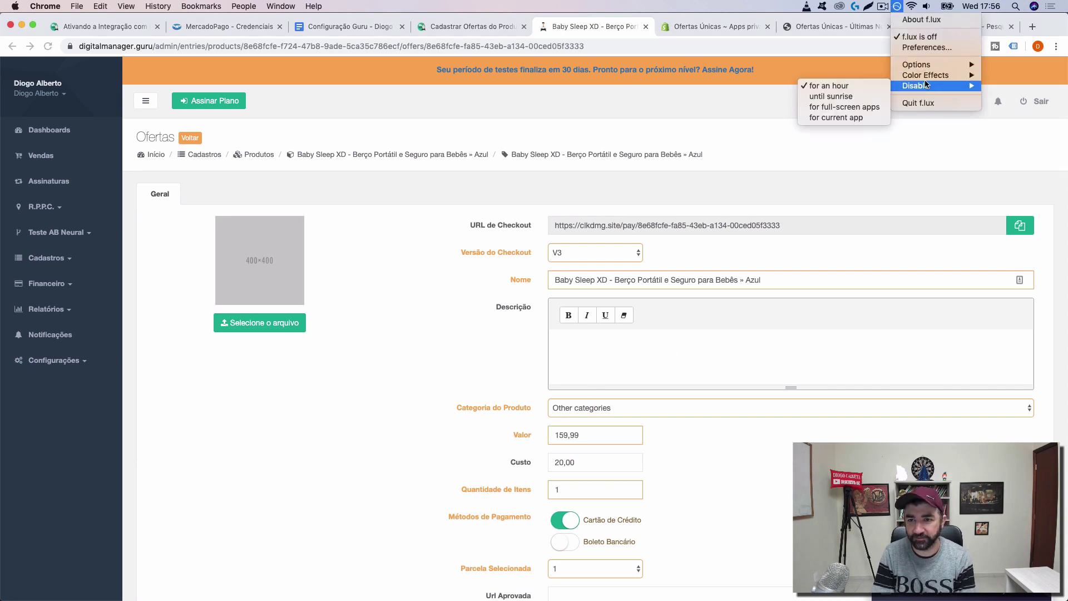
left_click(841, 96)
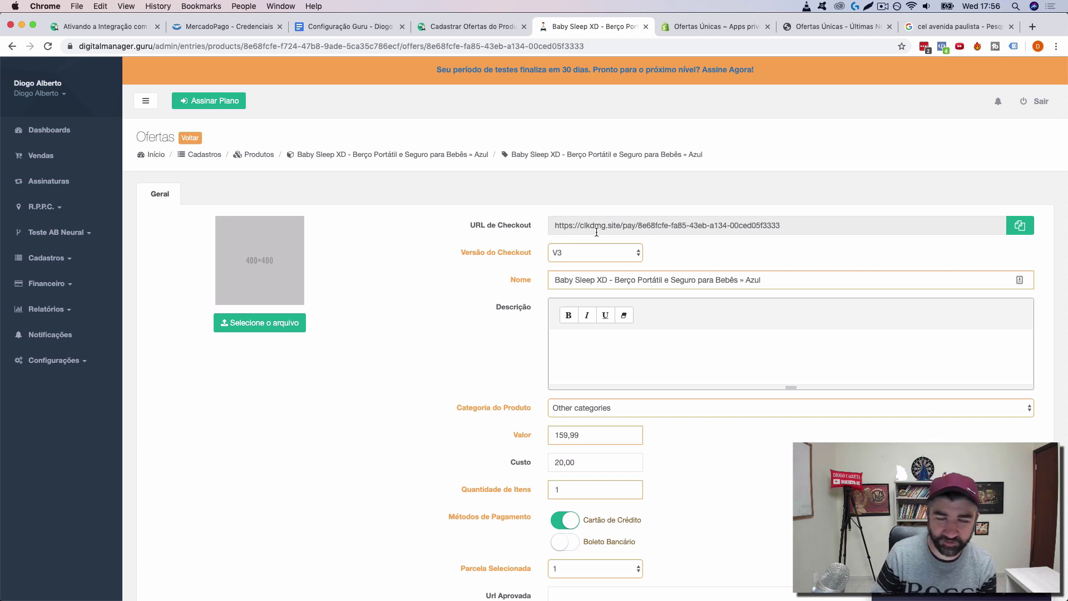
Step: Close the Cadastrar Ofertas article and open the Passo 5 checkout-tracking article from the setup doc
left_click(360, 24)
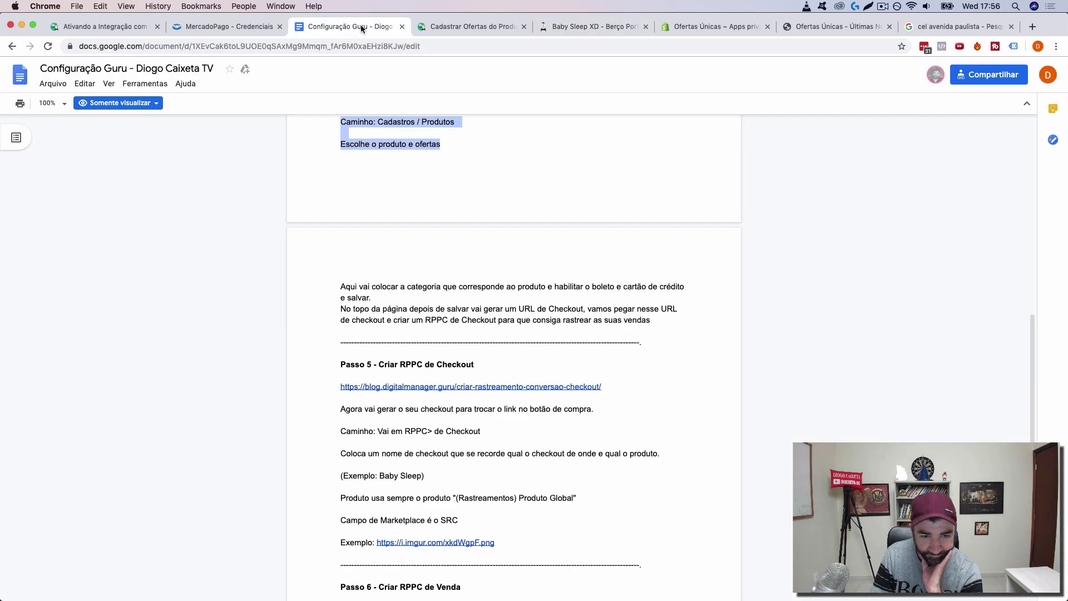
scroll(600, 458, "down", 3)
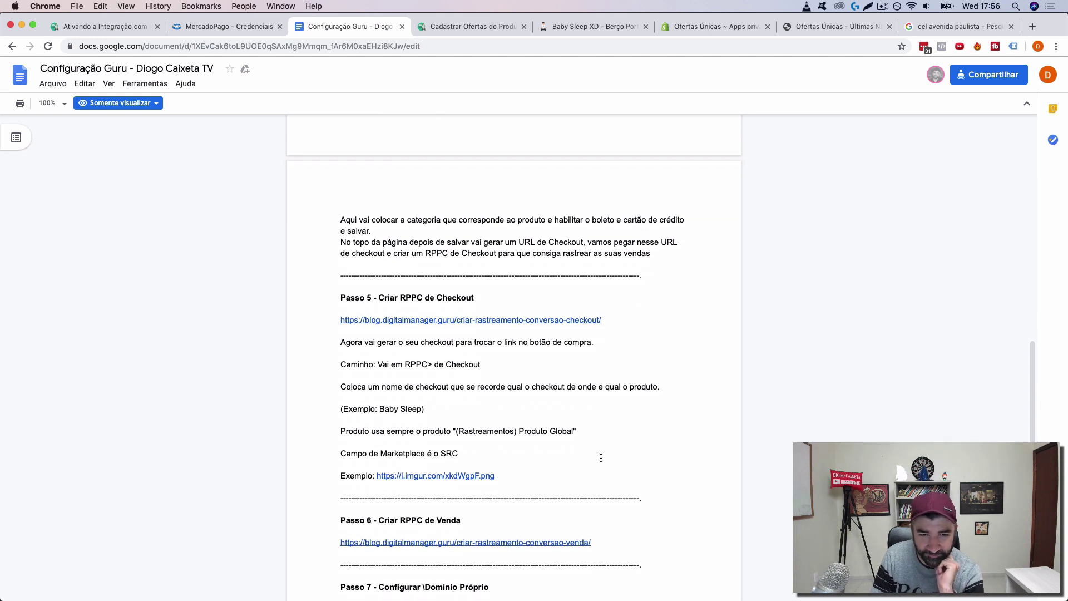
scroll(601, 457, "down", 1)
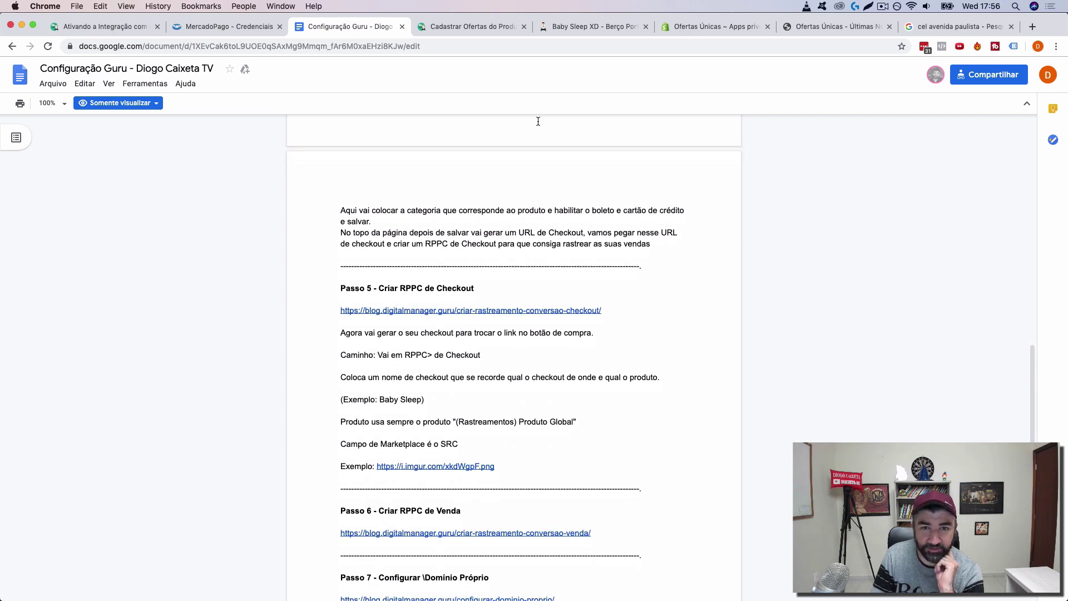
left_click(499, 27)
left_click(523, 27)
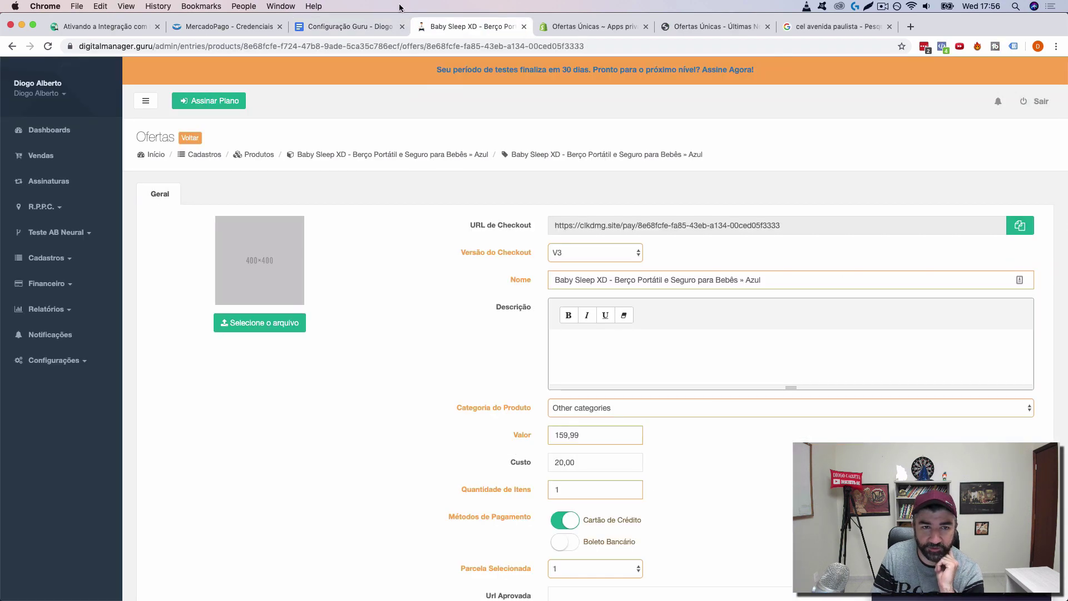
left_click(365, 22)
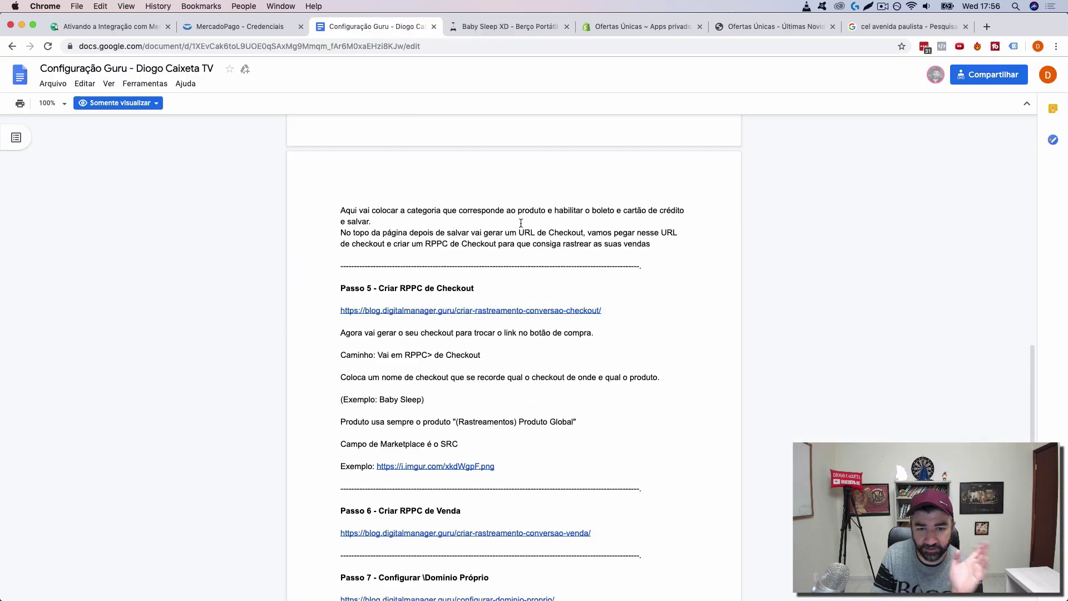
left_click(502, 313)
left_click(405, 327)
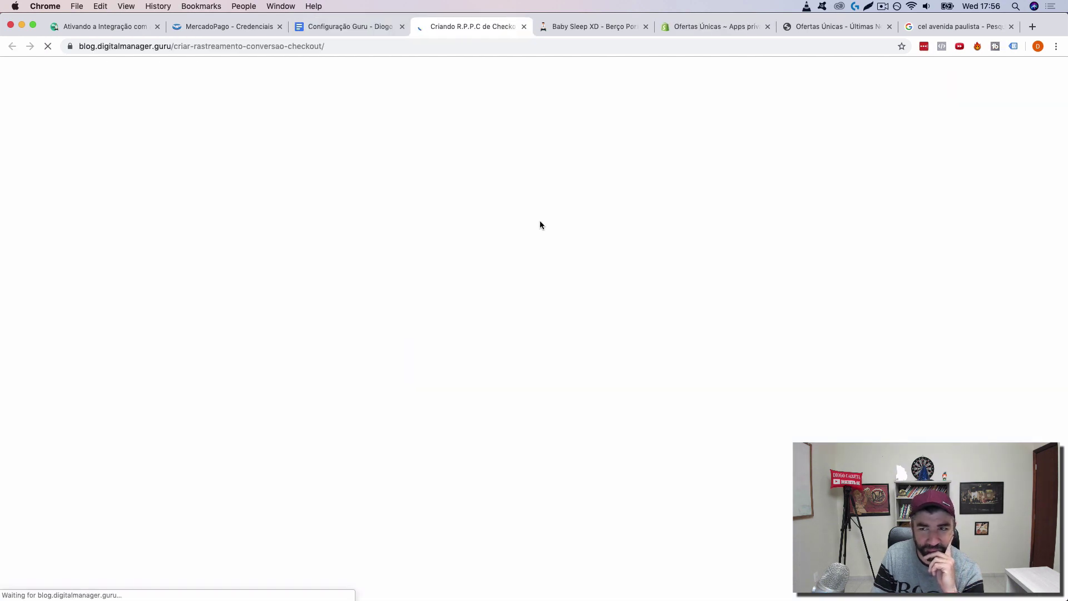
Step: Read through the Criando R.P.P.C de Checkout article's steps, then return to the Baby Sleep XD offer
left_click(882, 6)
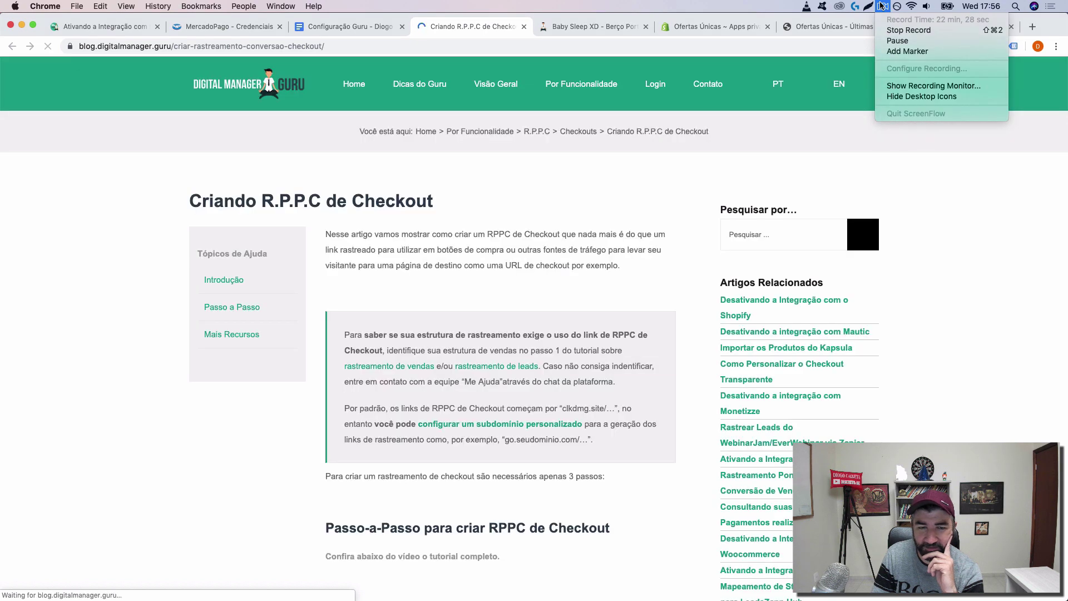
left_click(398, 229)
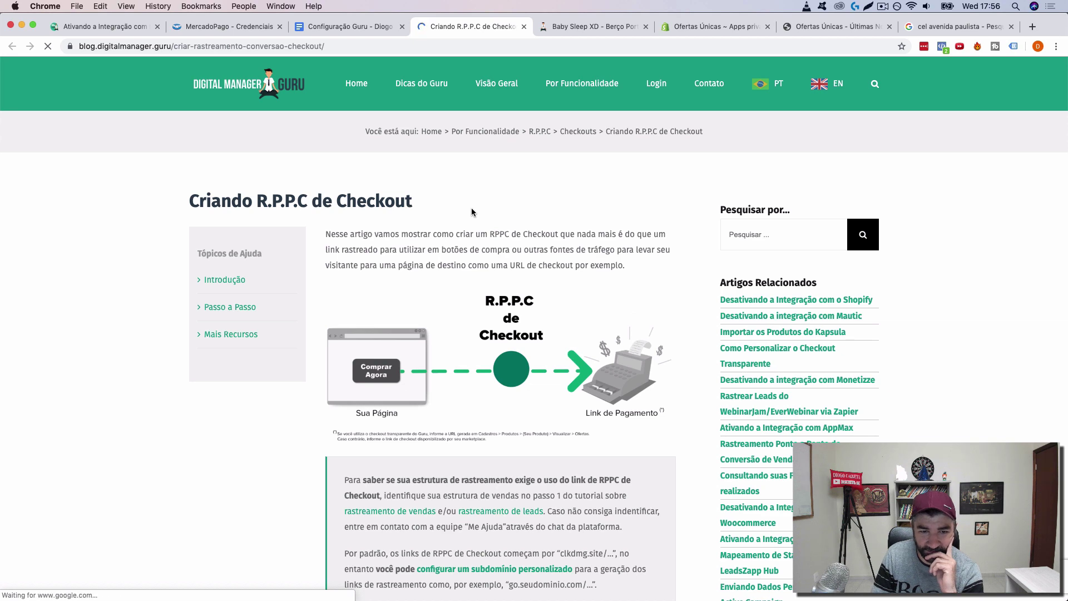
scroll(472, 212, "down", 2)
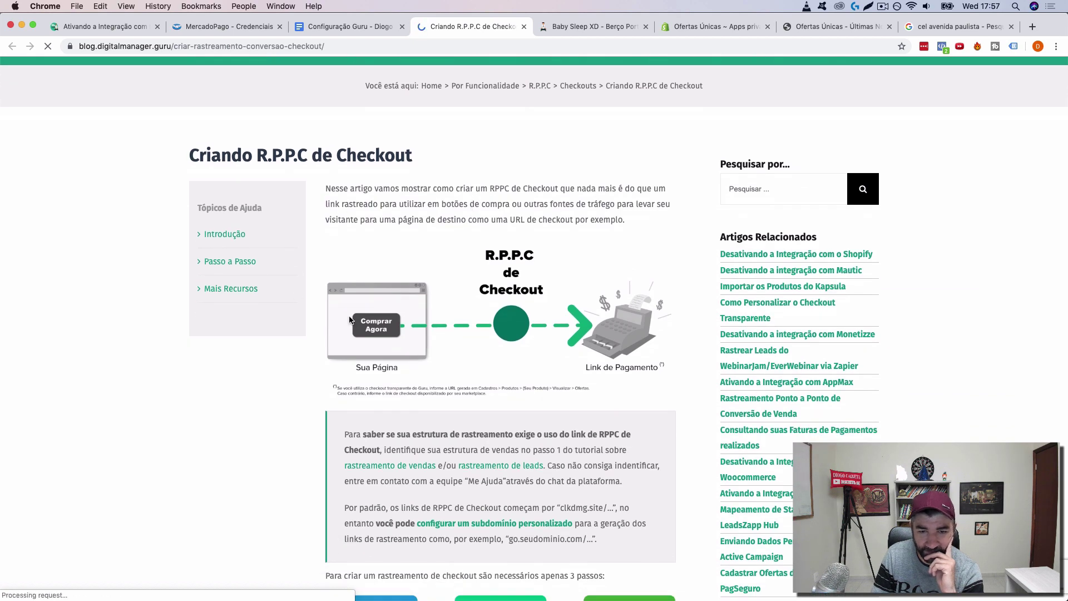
scroll(479, 336, "down", 1)
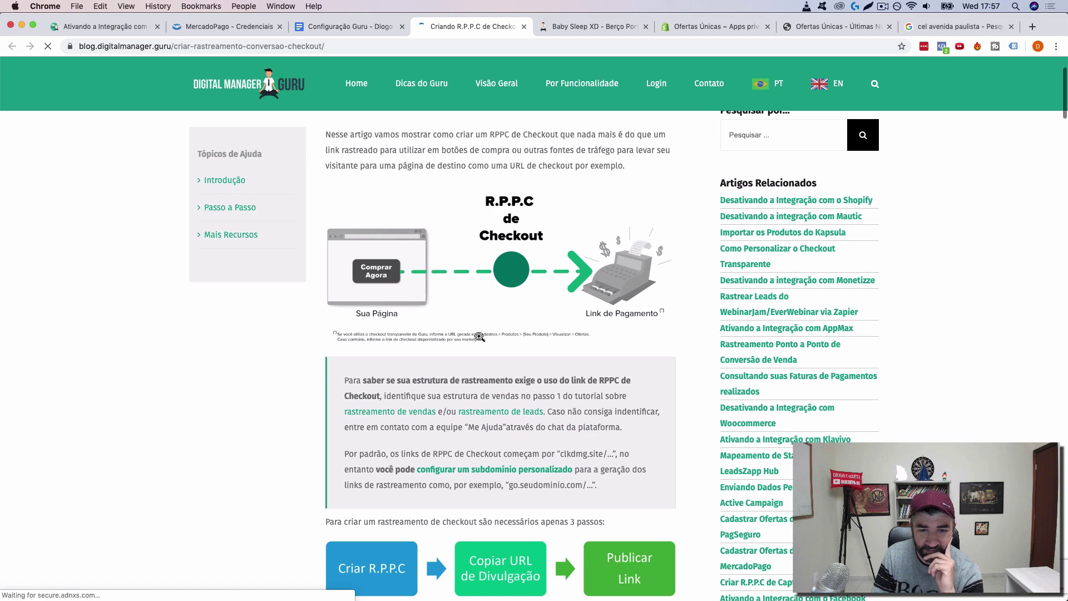
scroll(479, 336, "down", 2)
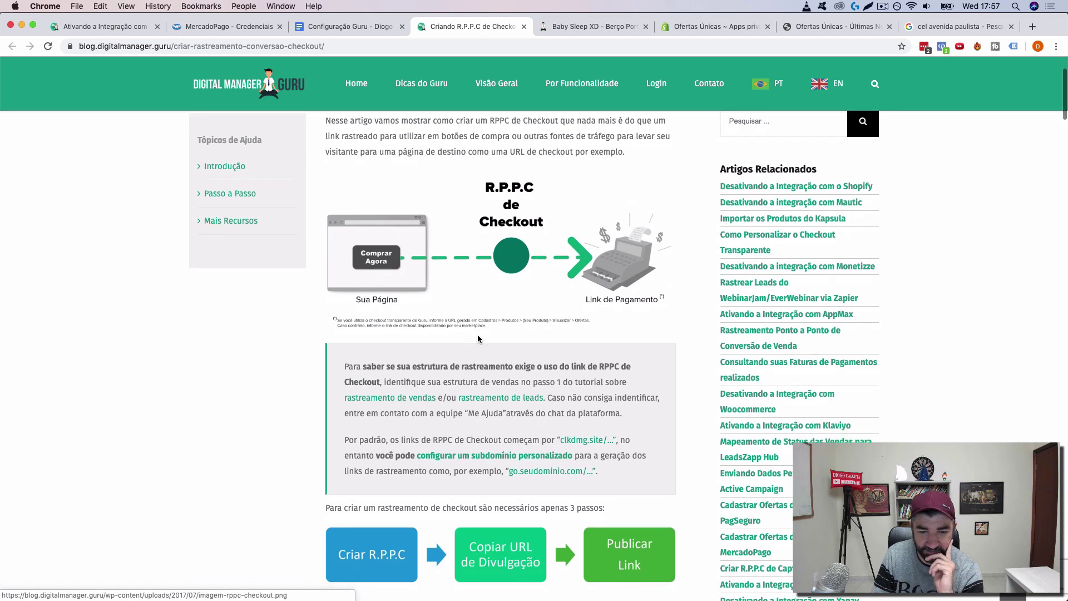
scroll(478, 336, "down", 3)
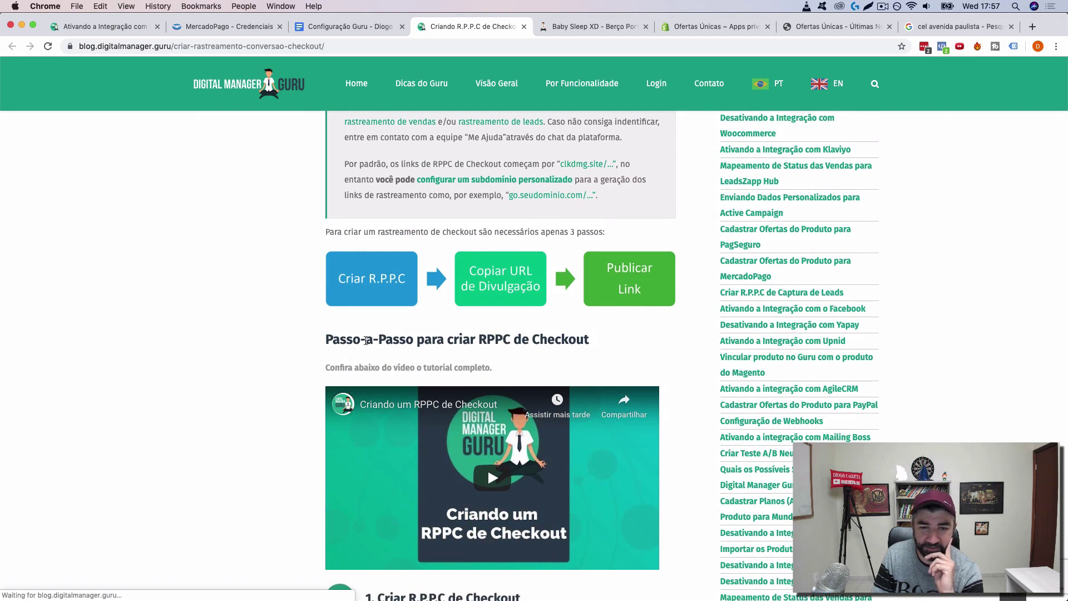
scroll(334, 356, "down", 4)
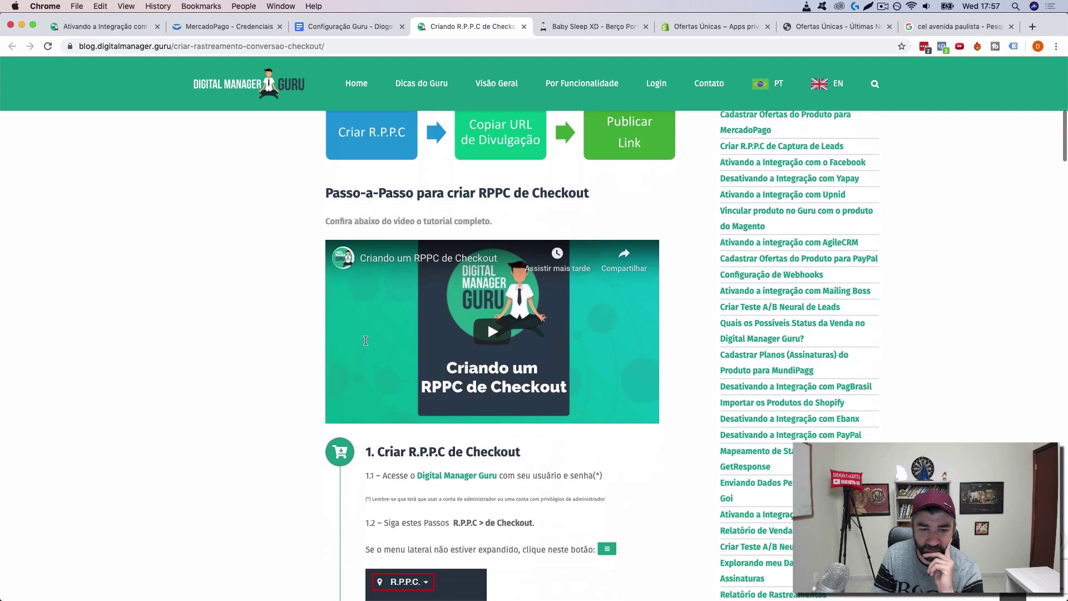
scroll(271, 385, "down", 3)
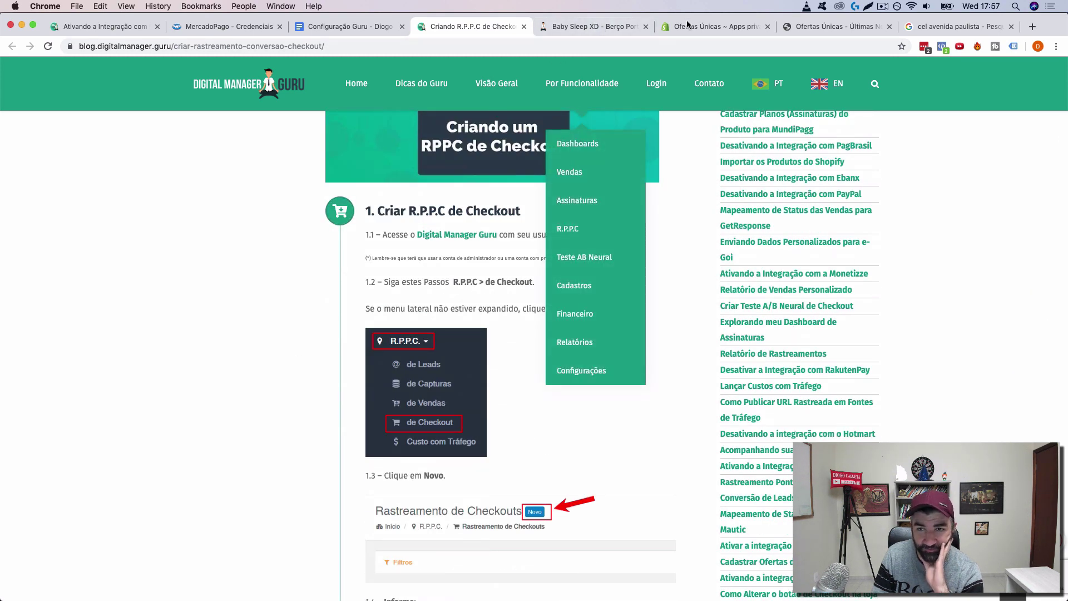
left_click(591, 31)
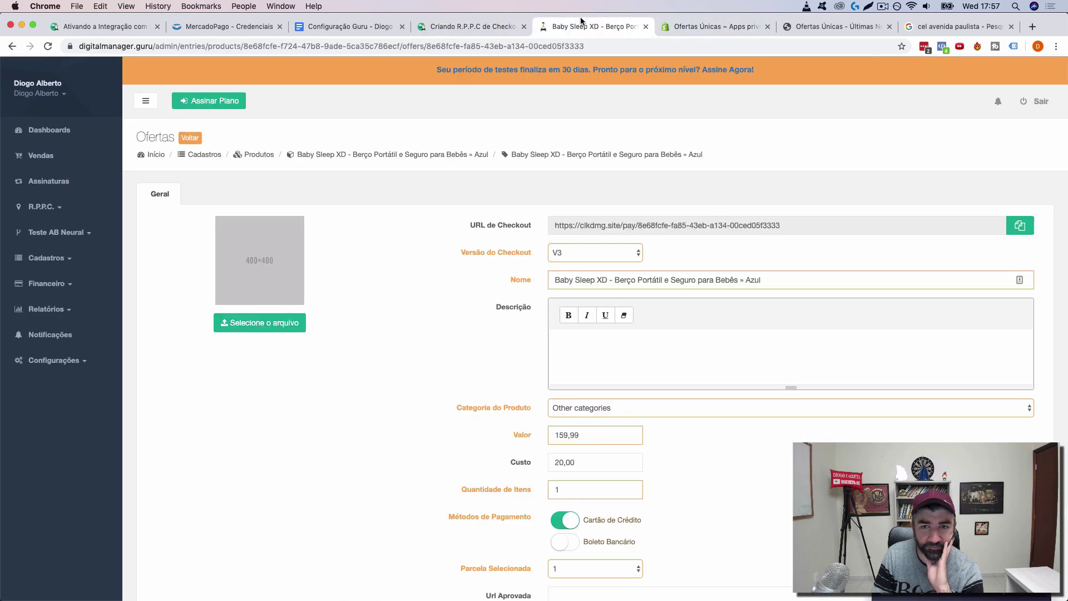
Step: Go to R.P.P.C. > de Checkout and start a new checkout tracking, consulting the blog guide
left_click(52, 210)
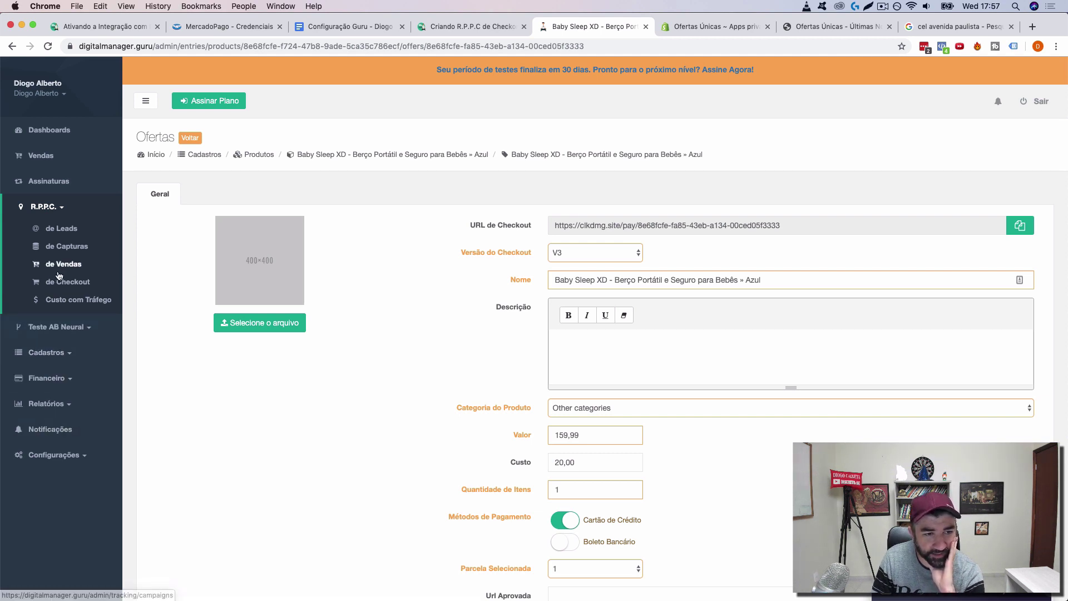
left_click(74, 288)
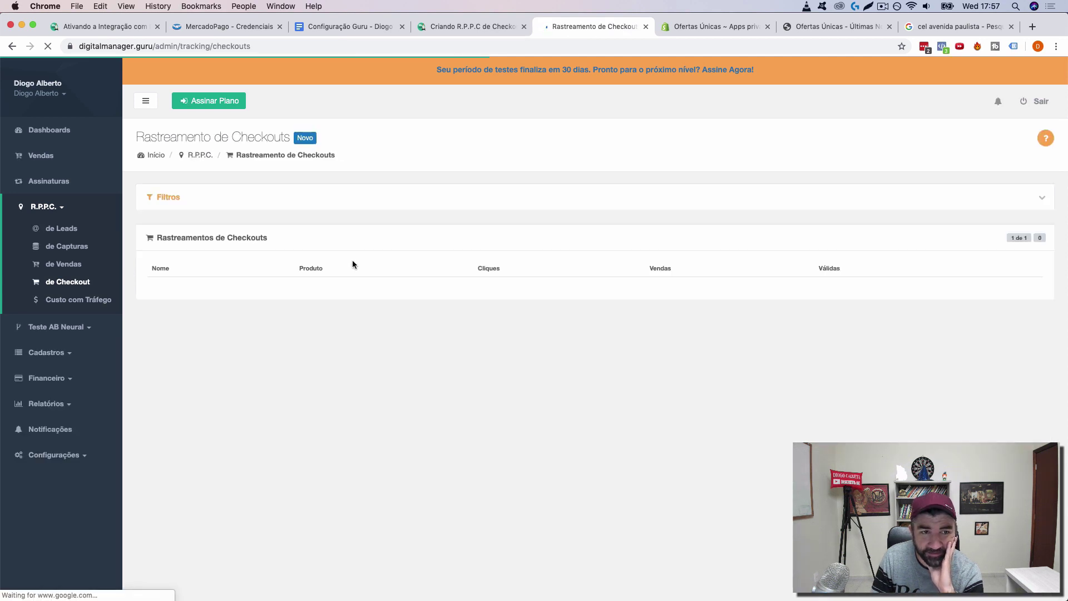
left_click(449, 26)
scroll(500, 290, "down", 5)
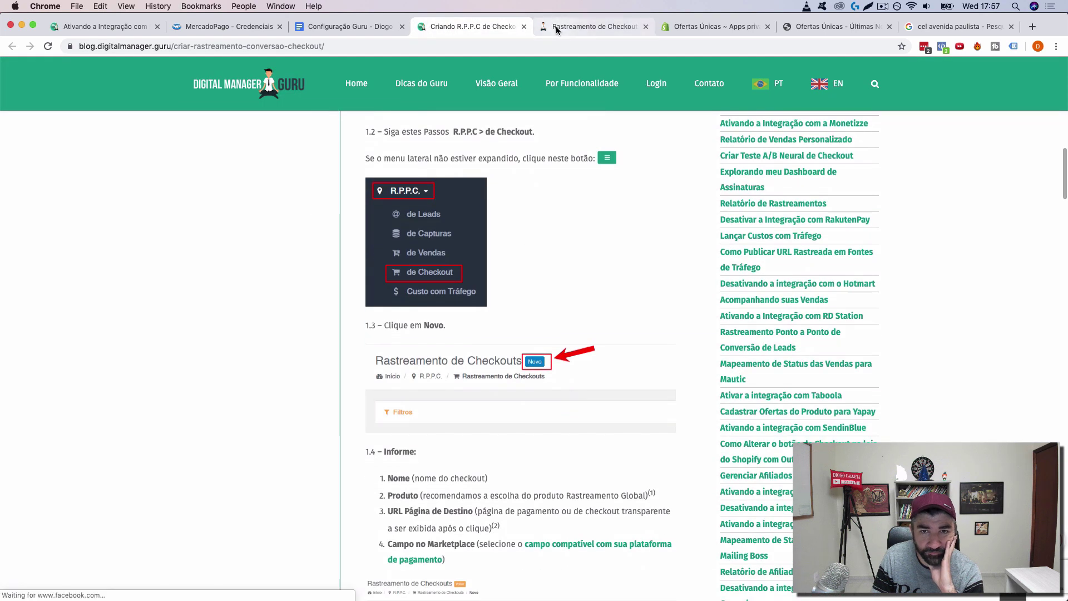
left_click(581, 27)
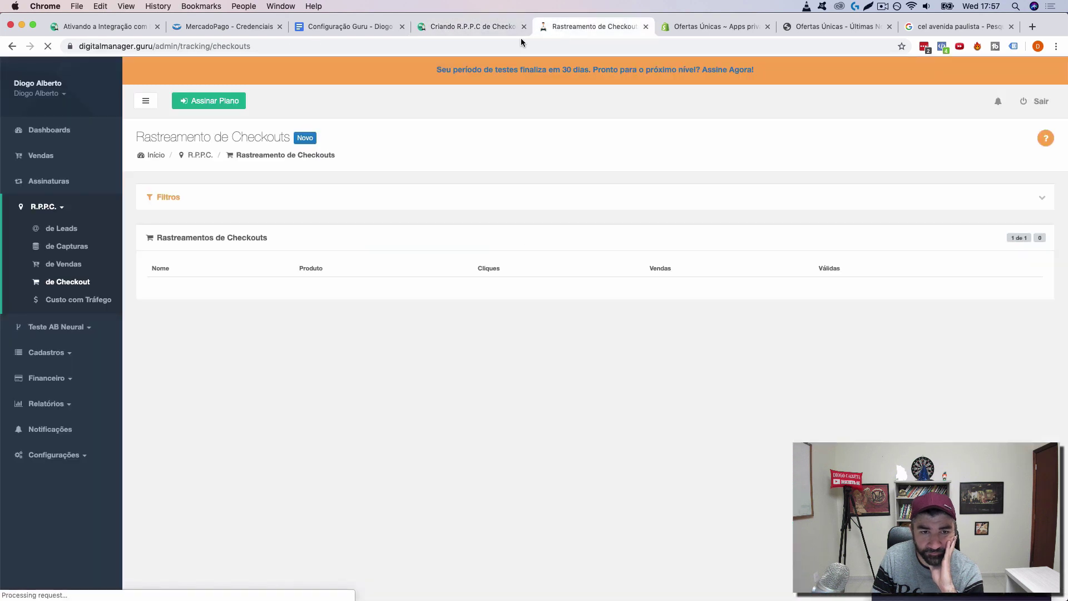
left_click(468, 25)
scroll(579, 260, "down", 3)
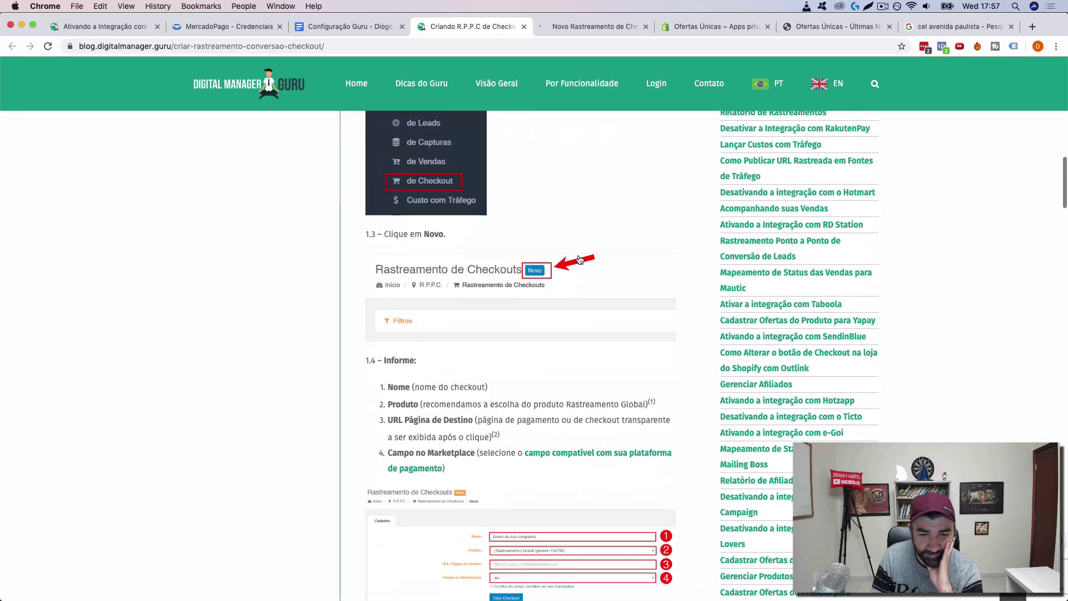
left_click(569, 26)
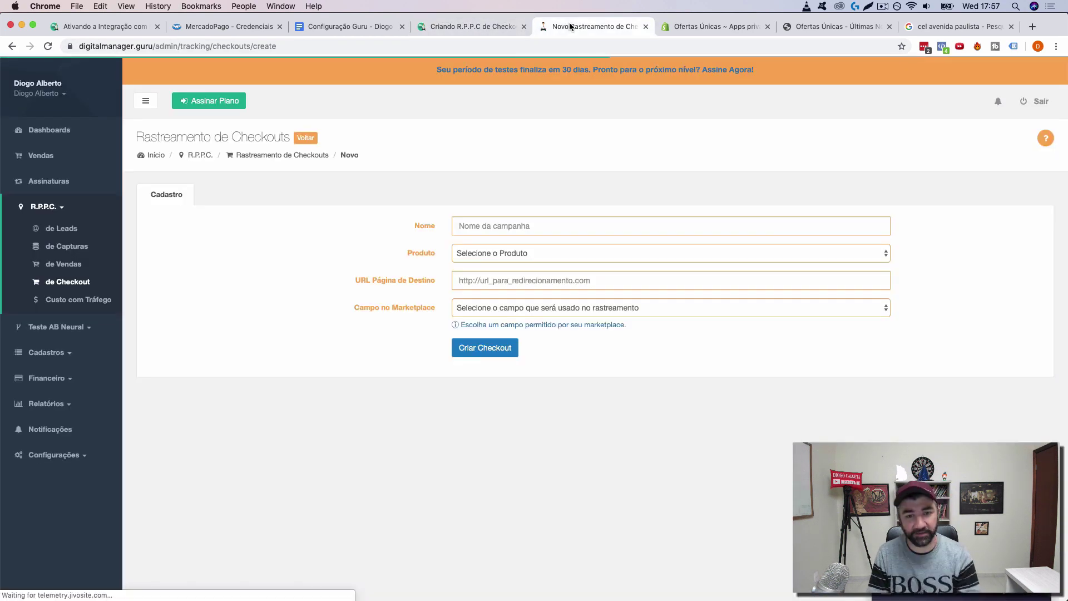
Step: Fill in 'Baby Sleep - Checkout 1', product Baby Sleep XD, the pasted checkout URL, and field src
left_click(500, 225)
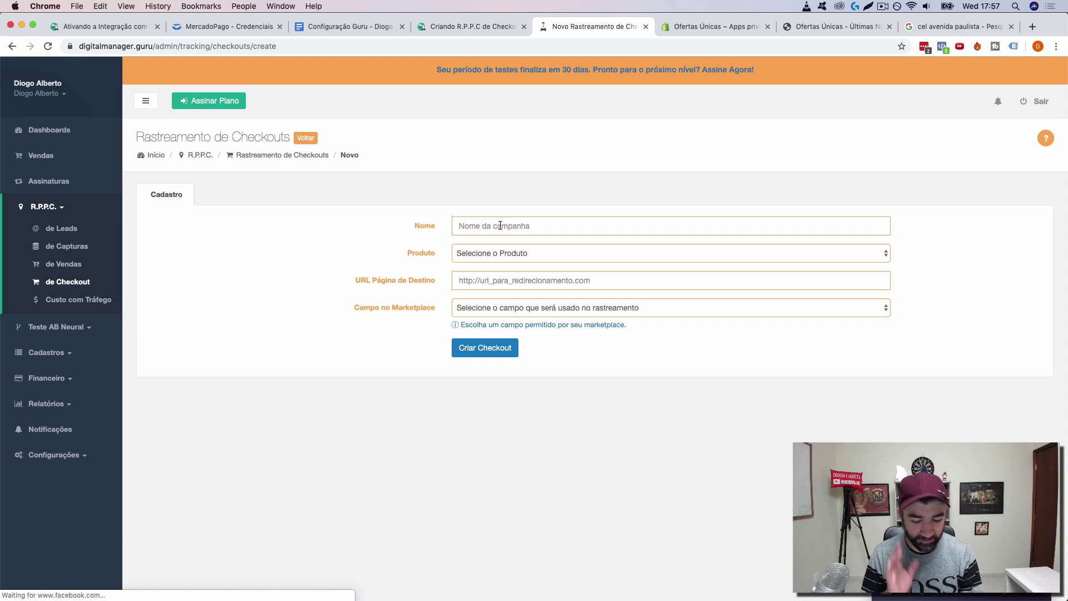
type("Baby Sleep - Checkout 1")
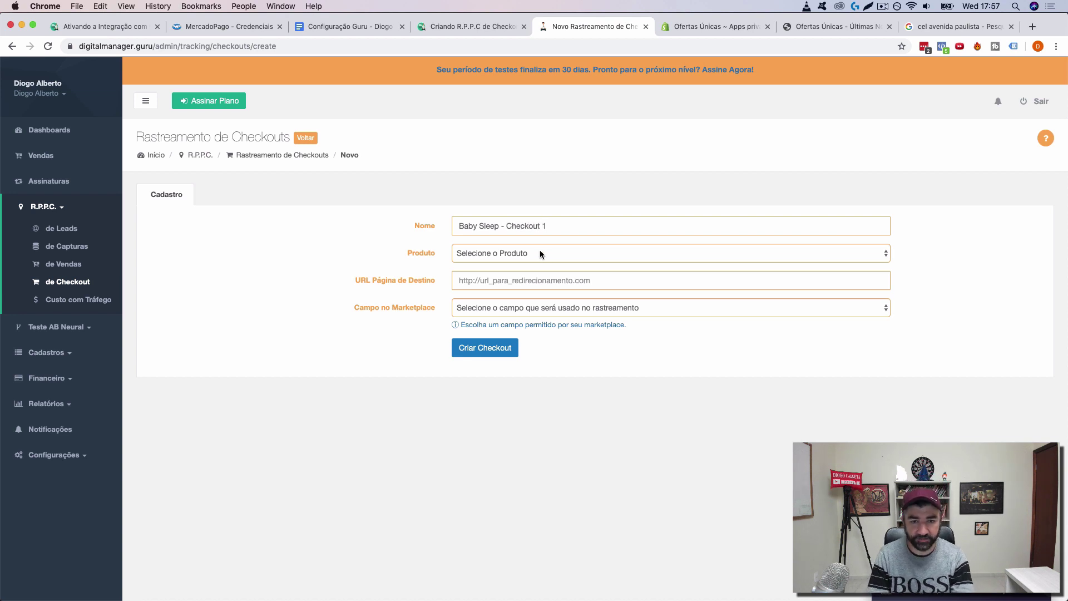
left_click(541, 254)
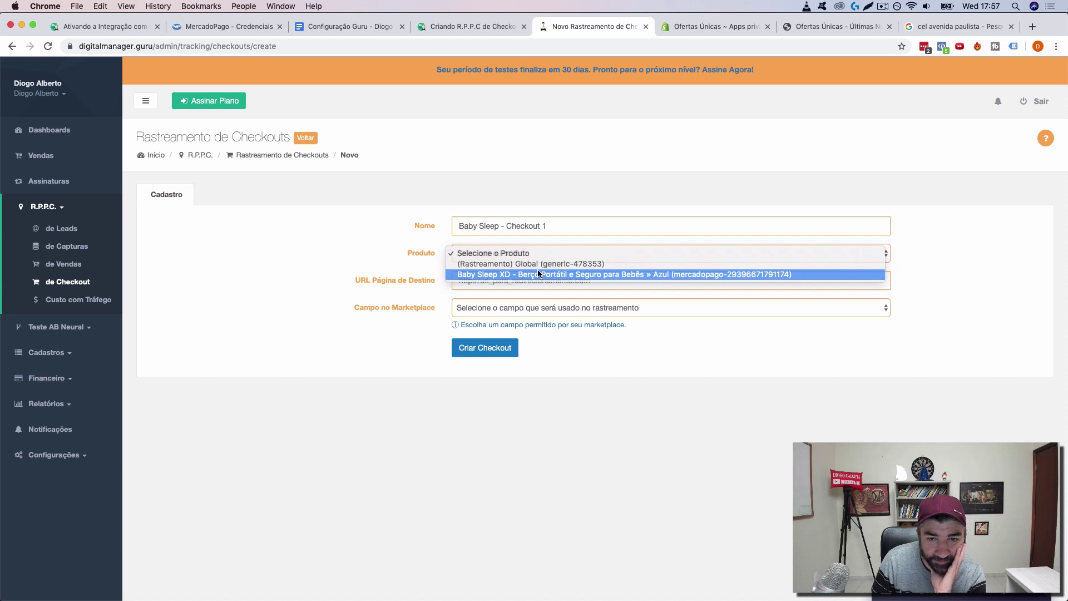
left_click(539, 274)
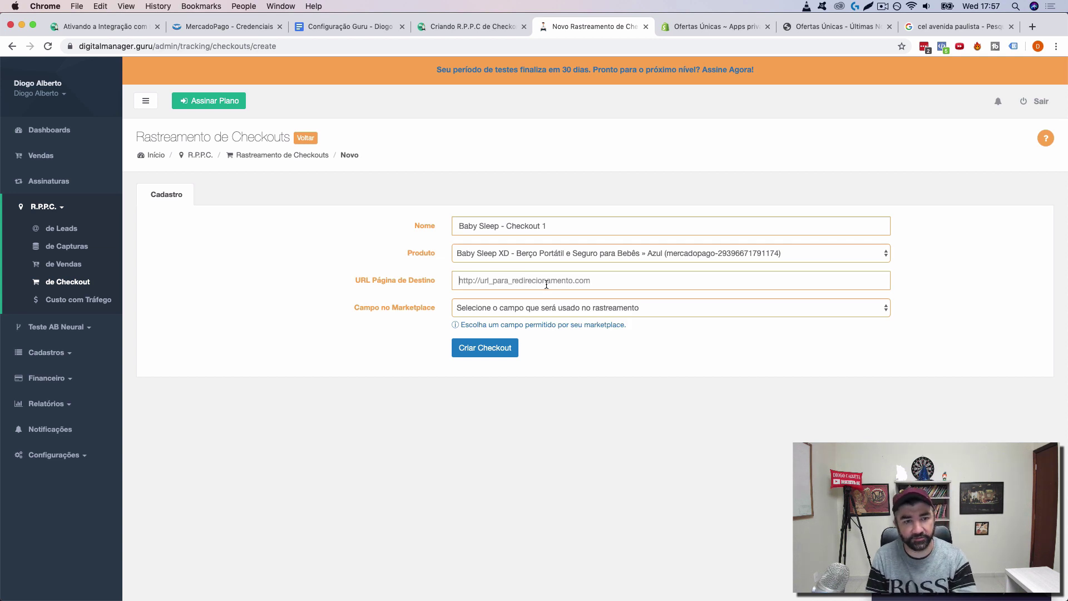
left_click(547, 284)
type("https://clkdmg.site/pay/3e68fcfe-fa85-43eb-a134-00ced05f3333")
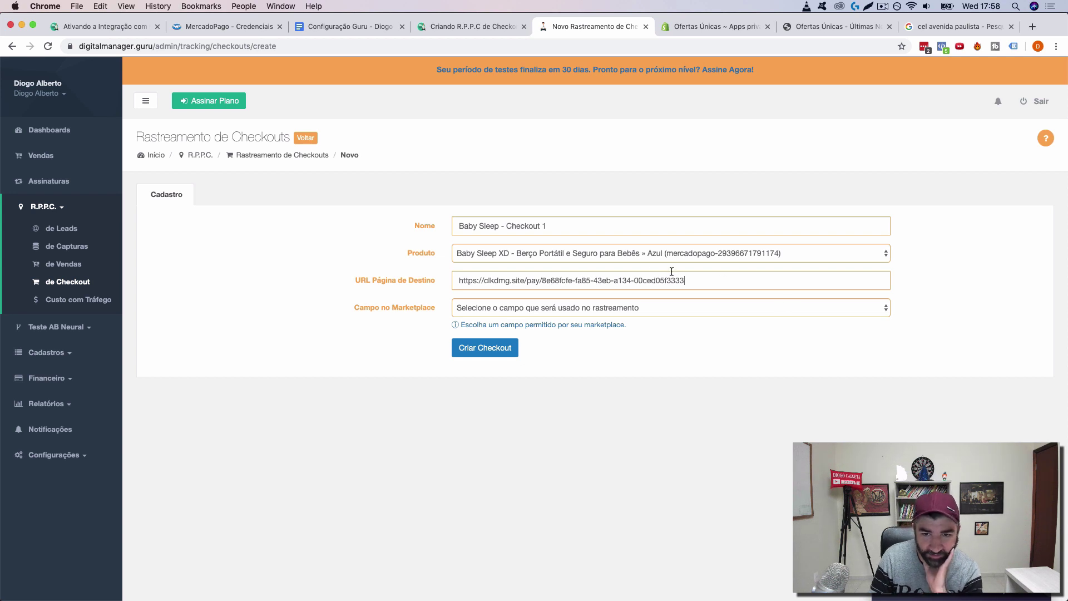
left_click(640, 309)
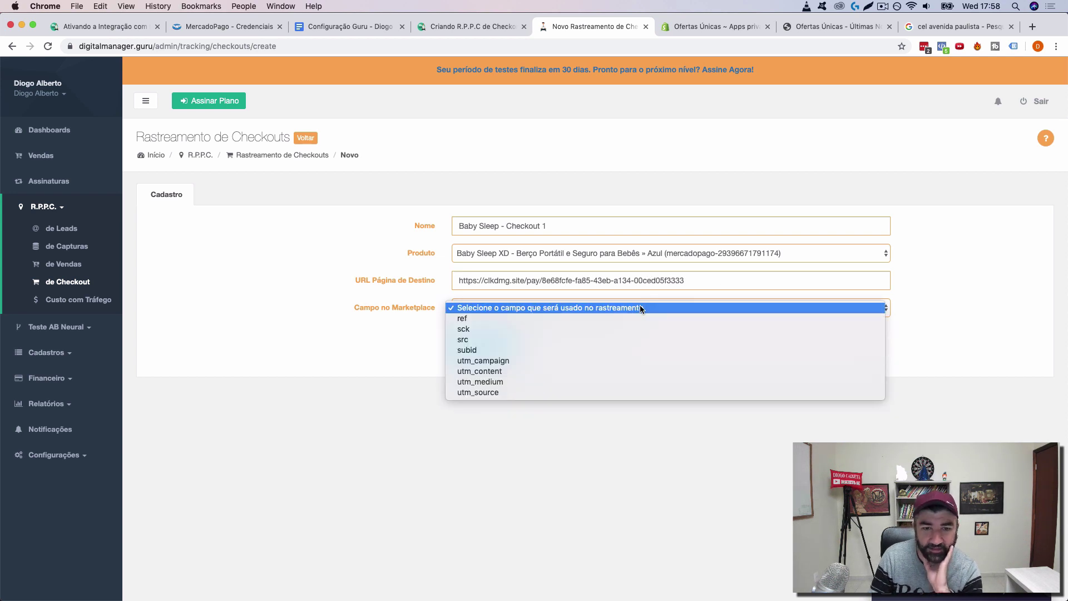
left_click(627, 339)
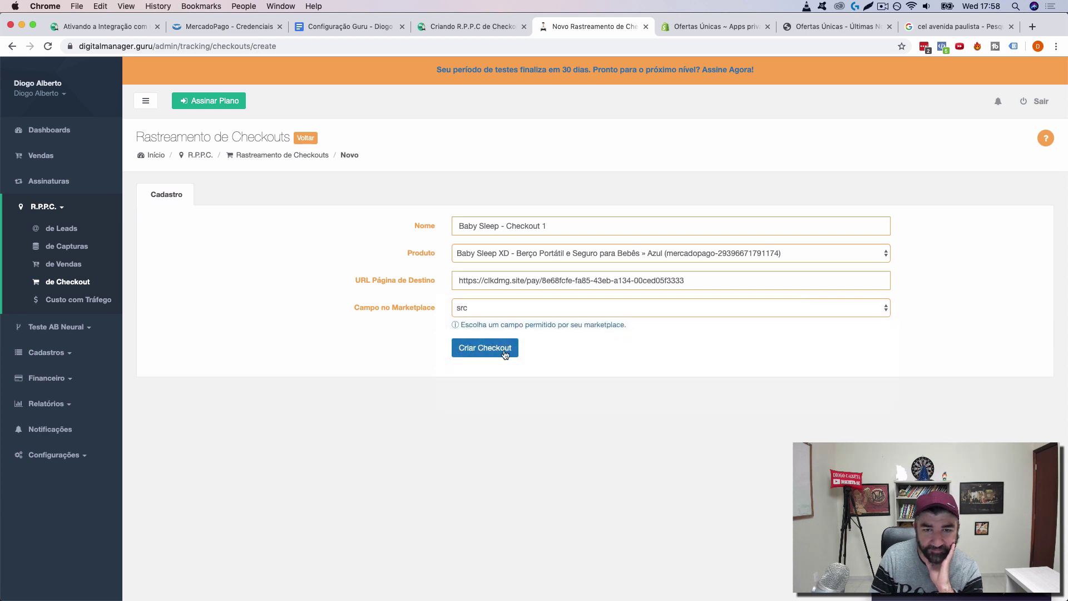
Step: Create the Checkout 1 tracking and test its clkdmg.site share link in a new tab, then close it
left_click(482, 348)
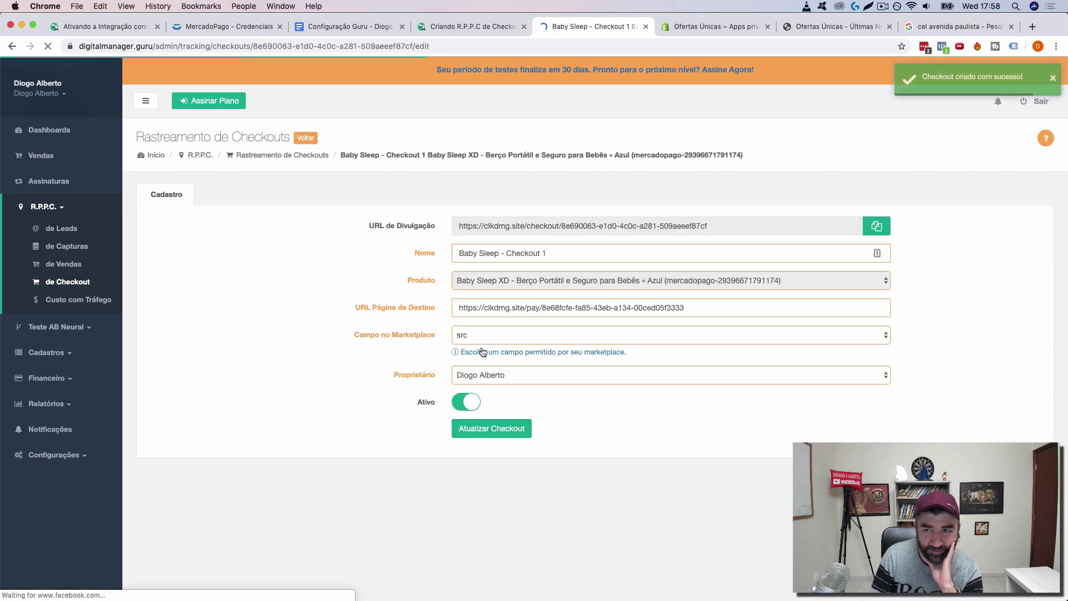
left_click(879, 227)
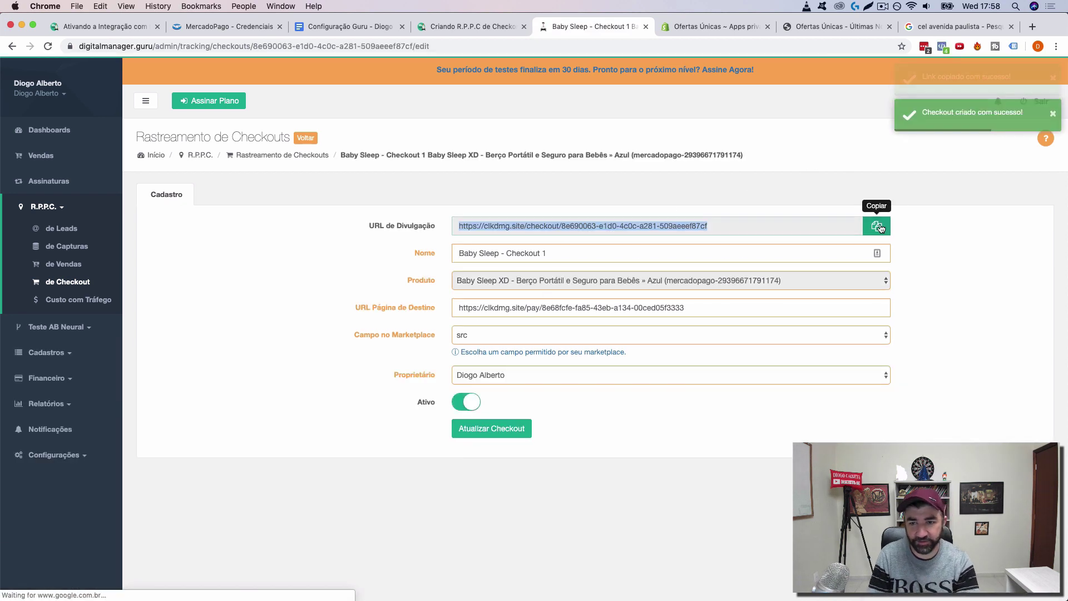
left_click(1030, 28)
key("super+v")
key("Return")
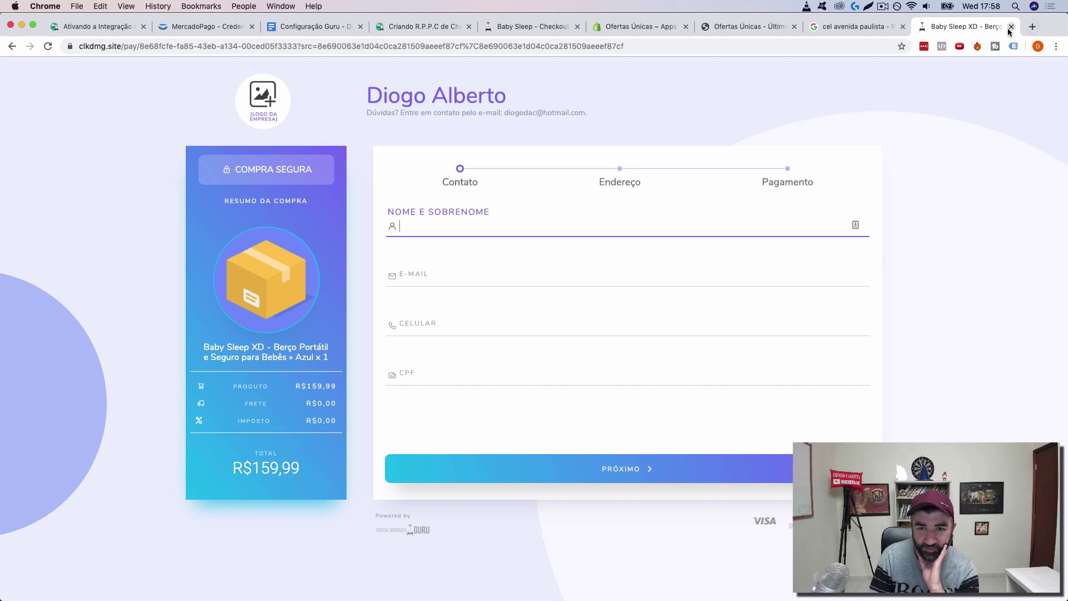
left_click(1010, 28)
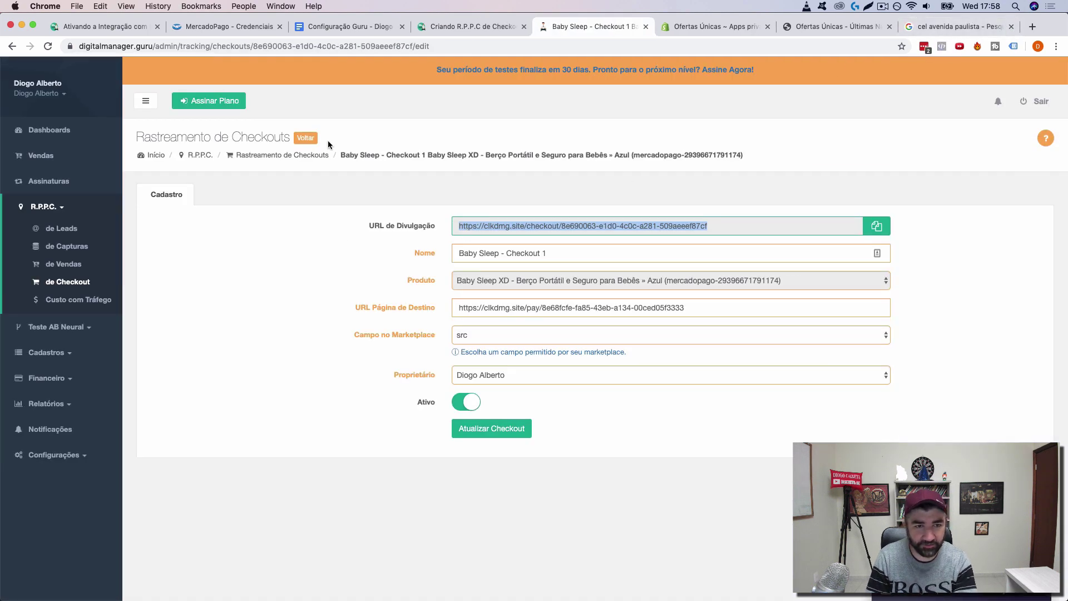
Step: Start a new checkout tracking named 'Baby Sleep - Checkout 2'
left_click(307, 140)
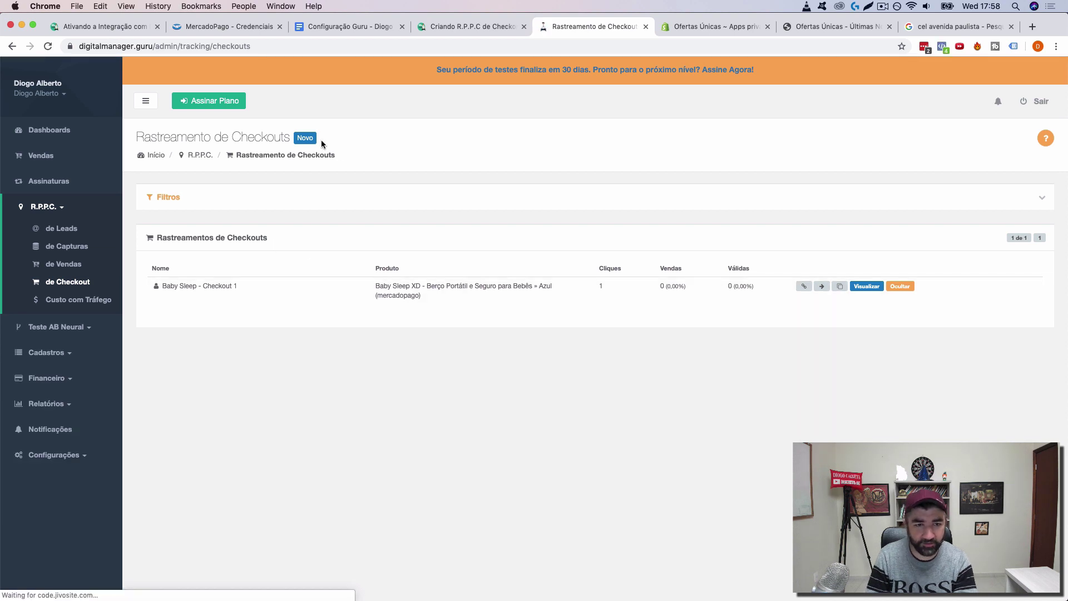
left_click(304, 138)
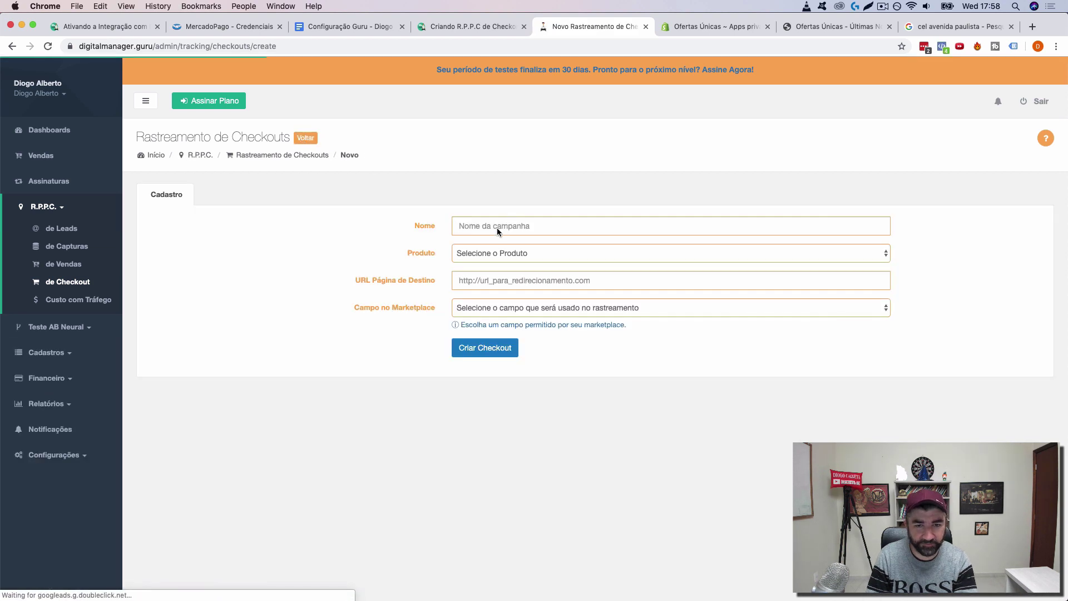
left_click(497, 227)
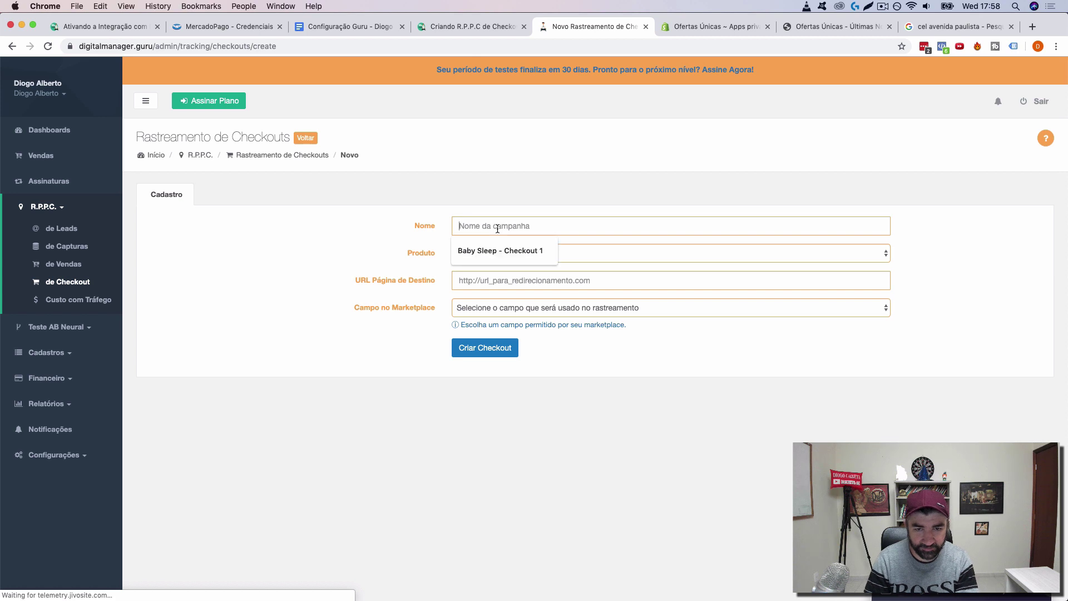
left_click(523, 254)
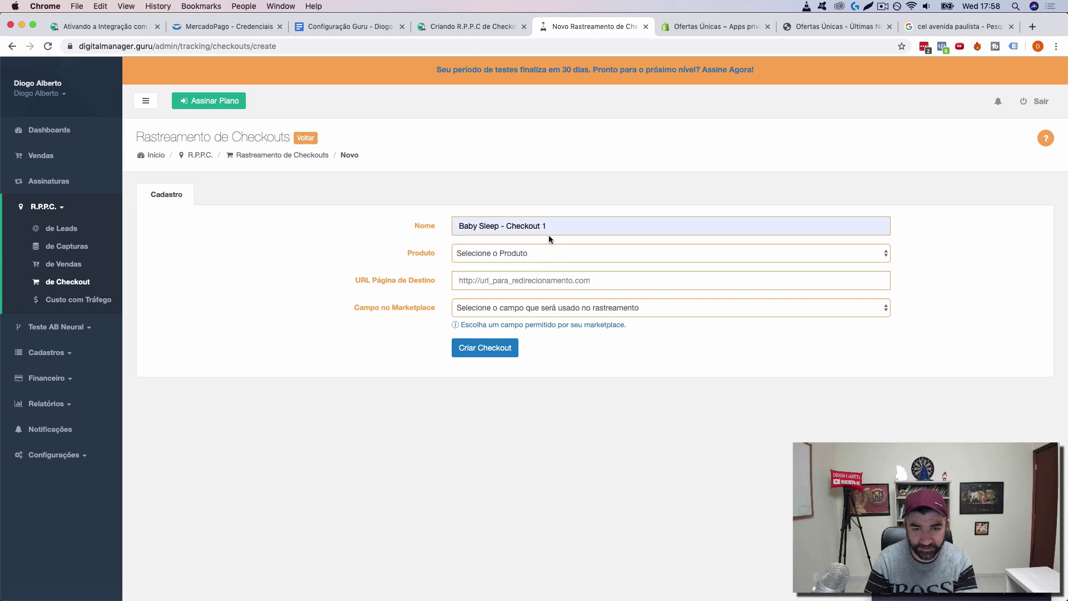
key("BackSpace")
type("2")
Step: Set product Baby Sleep XD, Checkout 1's share link as destination, field src, and create it
left_click(564, 254)
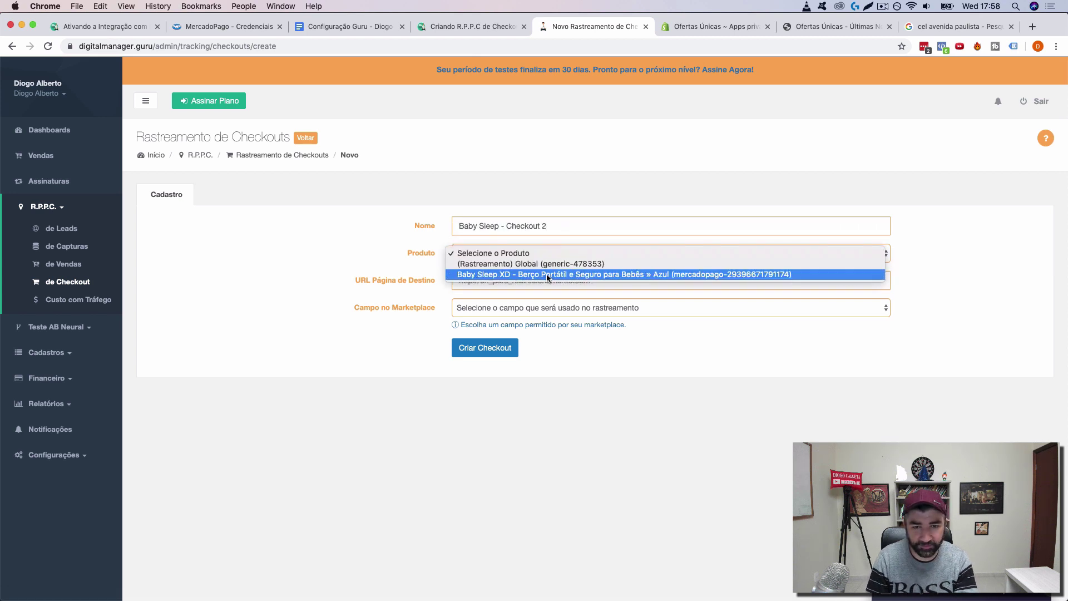
left_click(535, 274)
left_click(534, 281)
key("super+v")
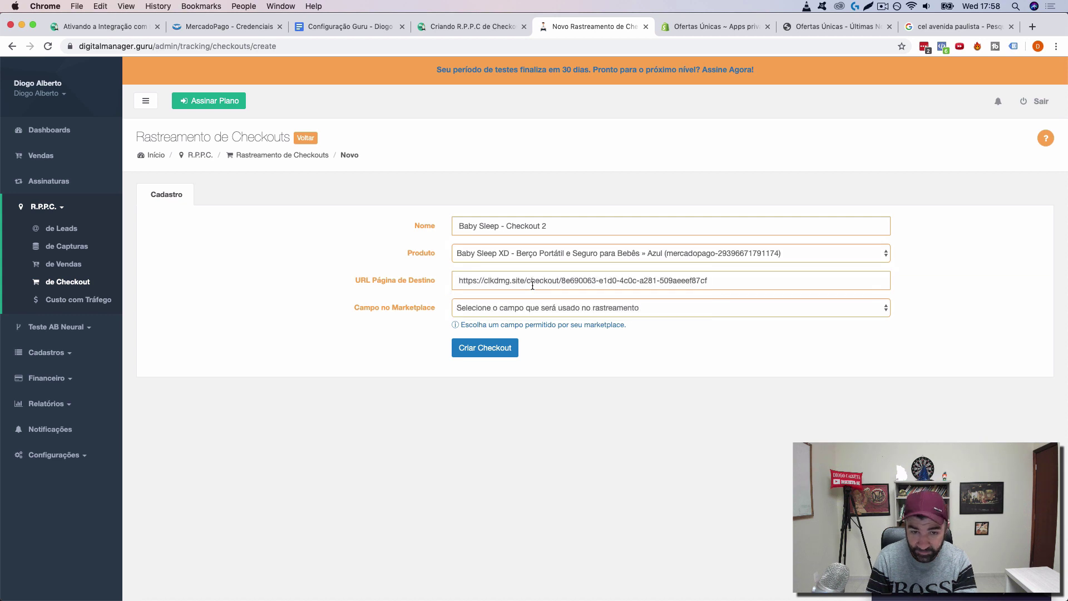
left_click(521, 306)
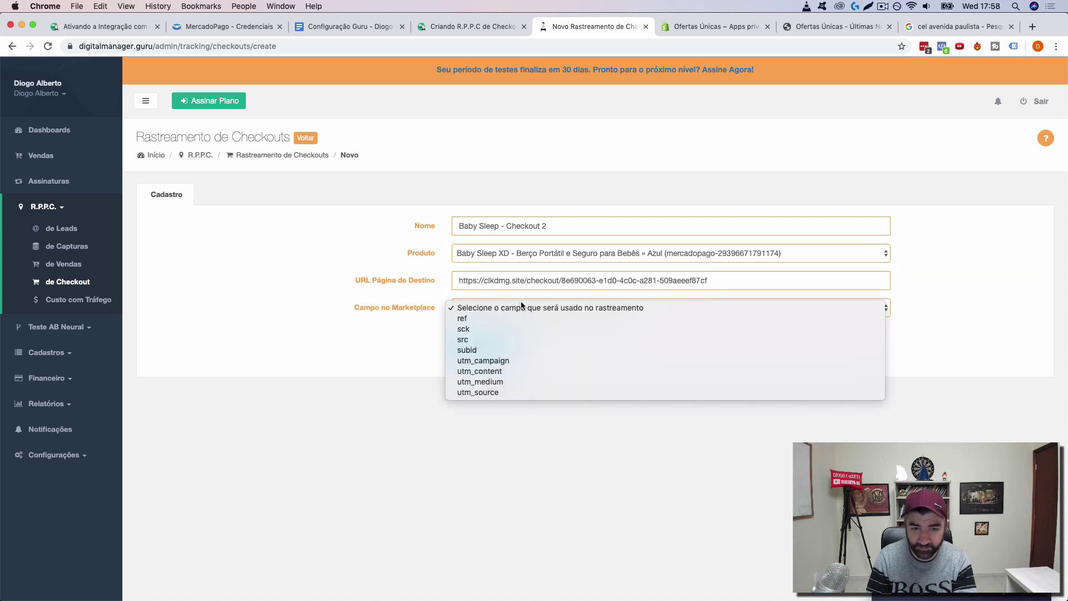
left_click(511, 337)
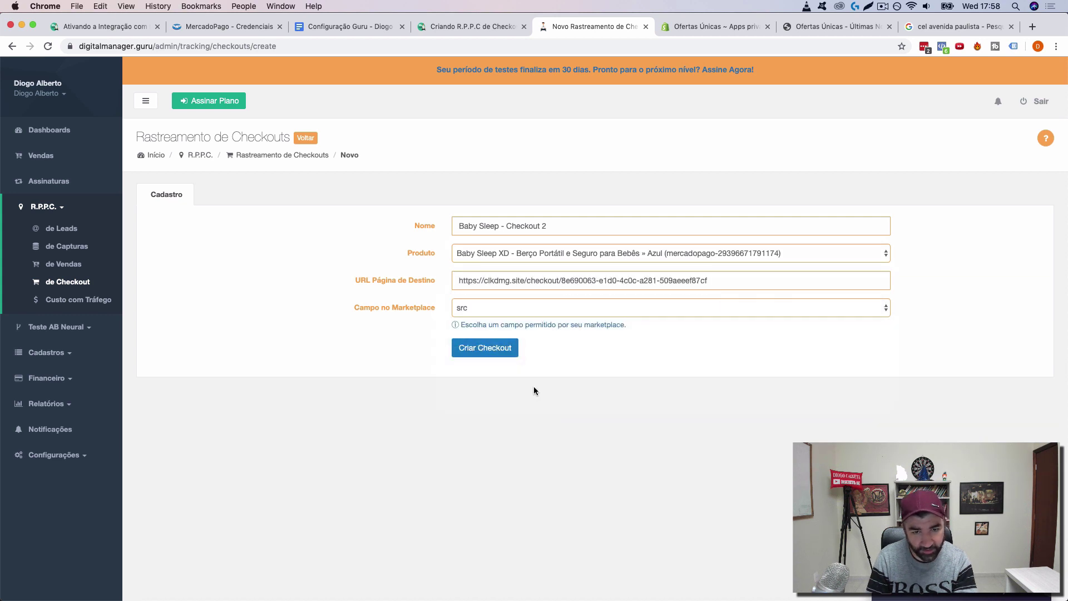
left_click(486, 349)
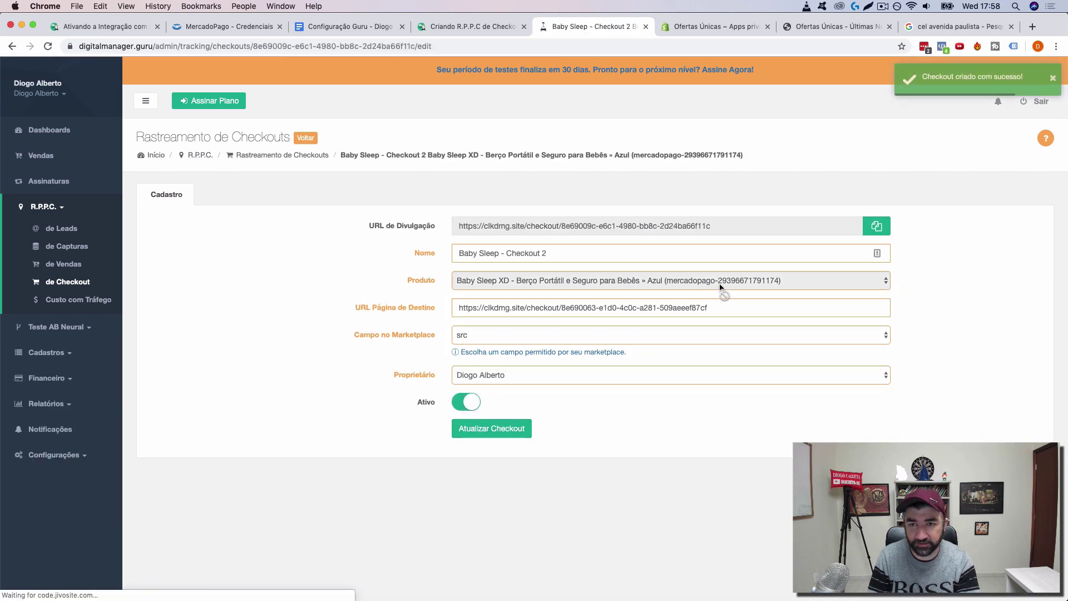
Step: Glance at the Ofertas Únicas store and Google tabs, then return to the checkout trackings list
left_click(826, 26)
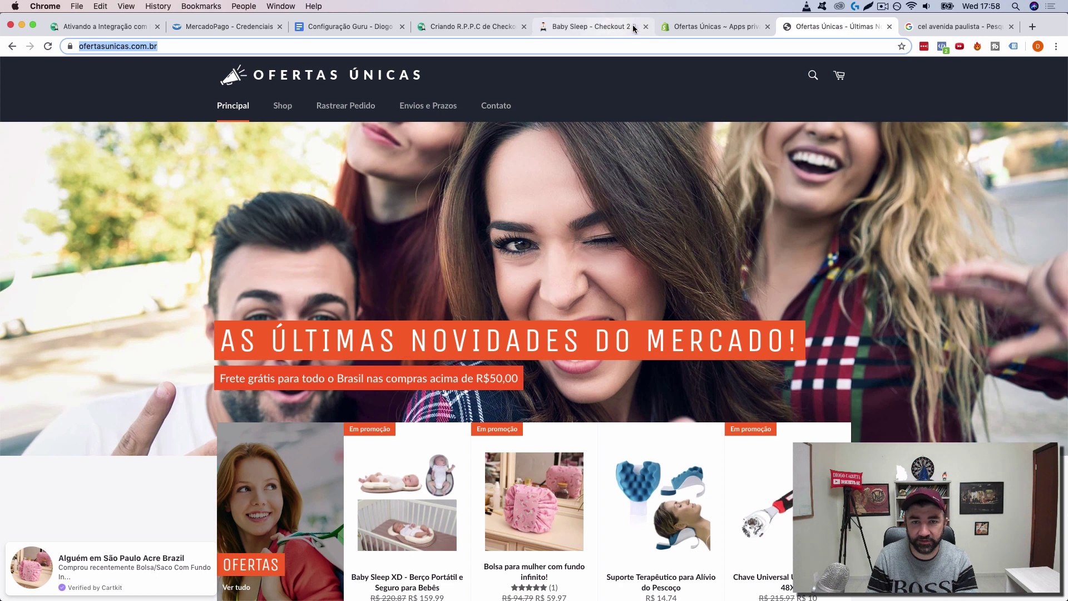
left_click(957, 27)
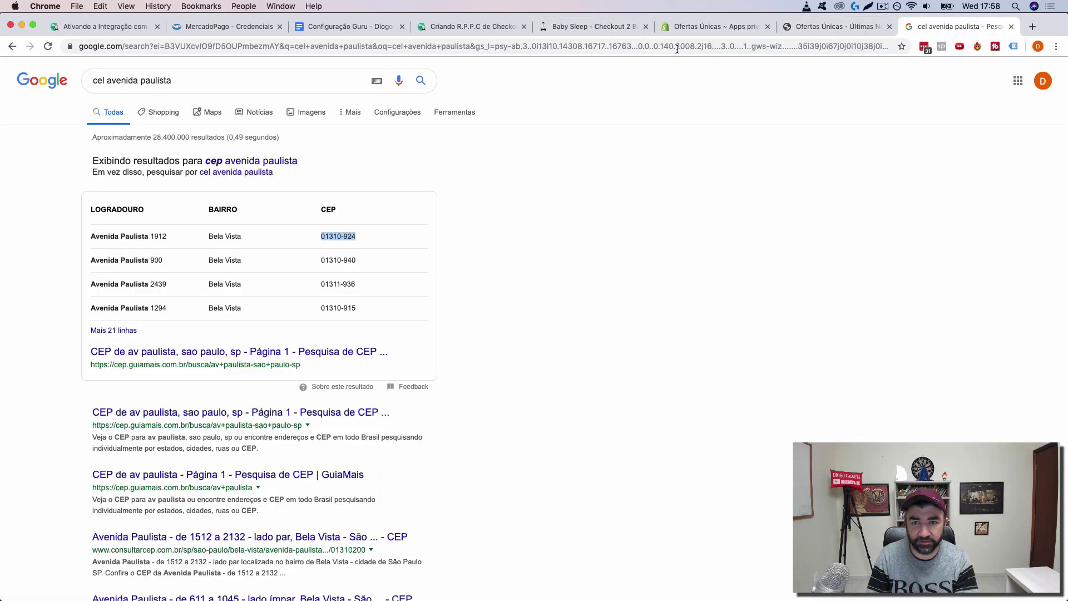
left_click(593, 26)
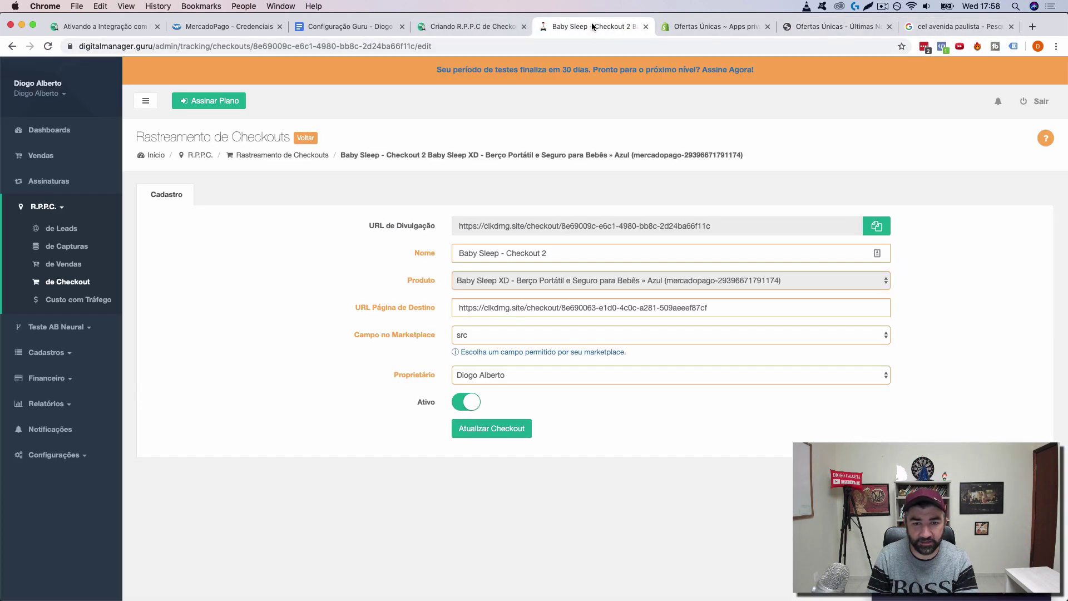
left_click(305, 139)
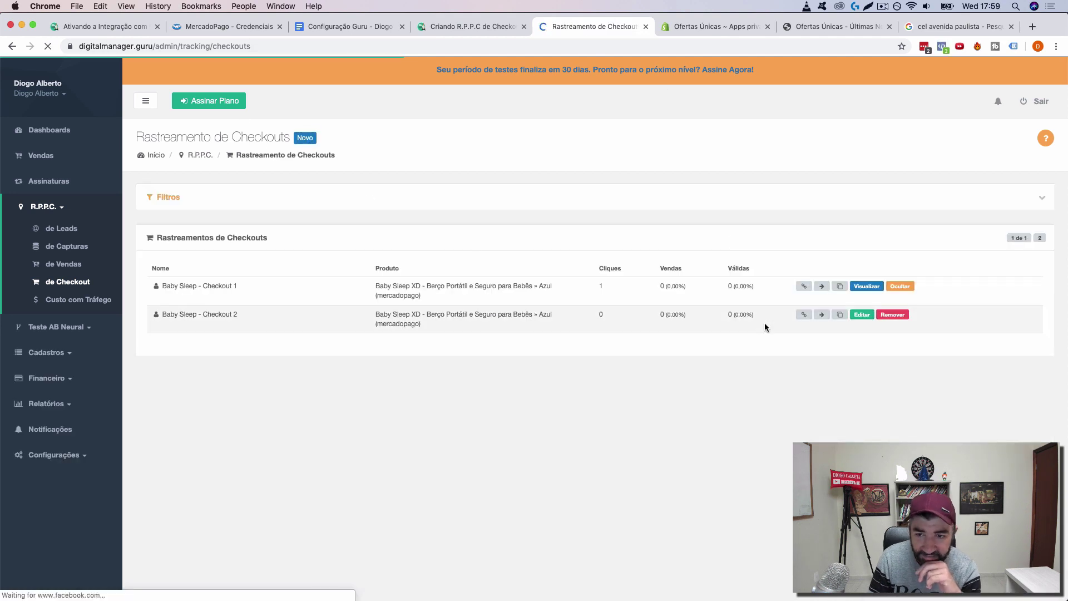
Step: Open the Checkout 1 and Checkout 2 tracking links and compare both Baby Sleep XD checkout pages
left_click(804, 287)
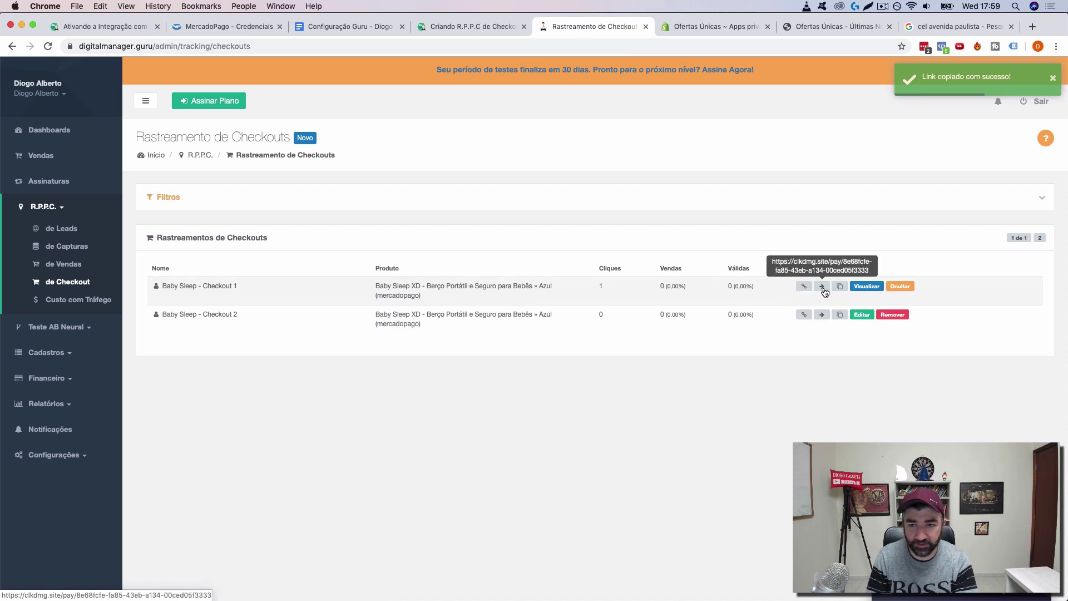
left_click(822, 287)
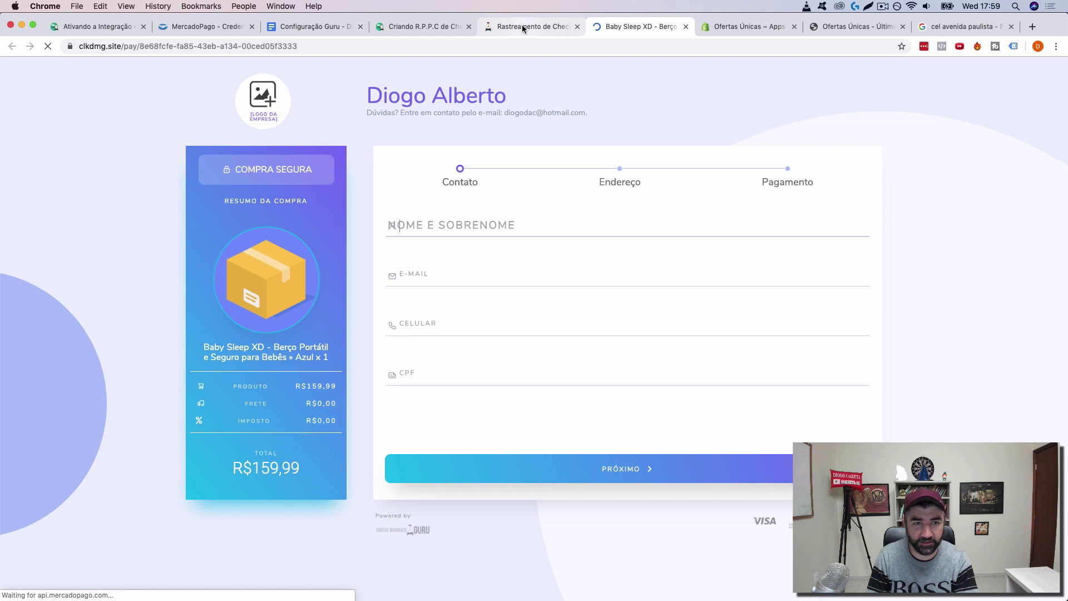
left_click(521, 26)
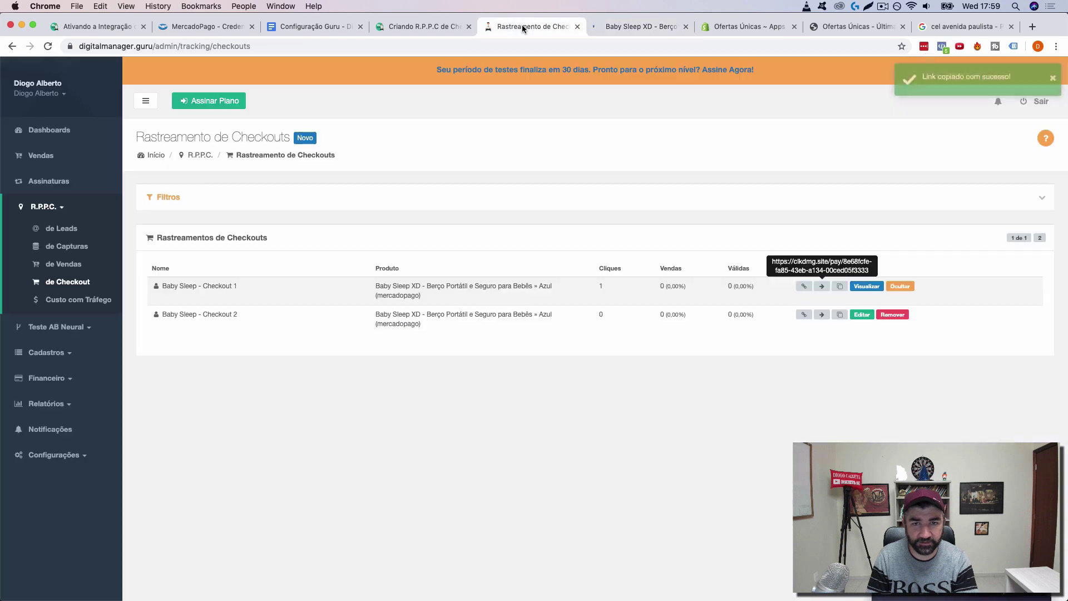
left_click(822, 315)
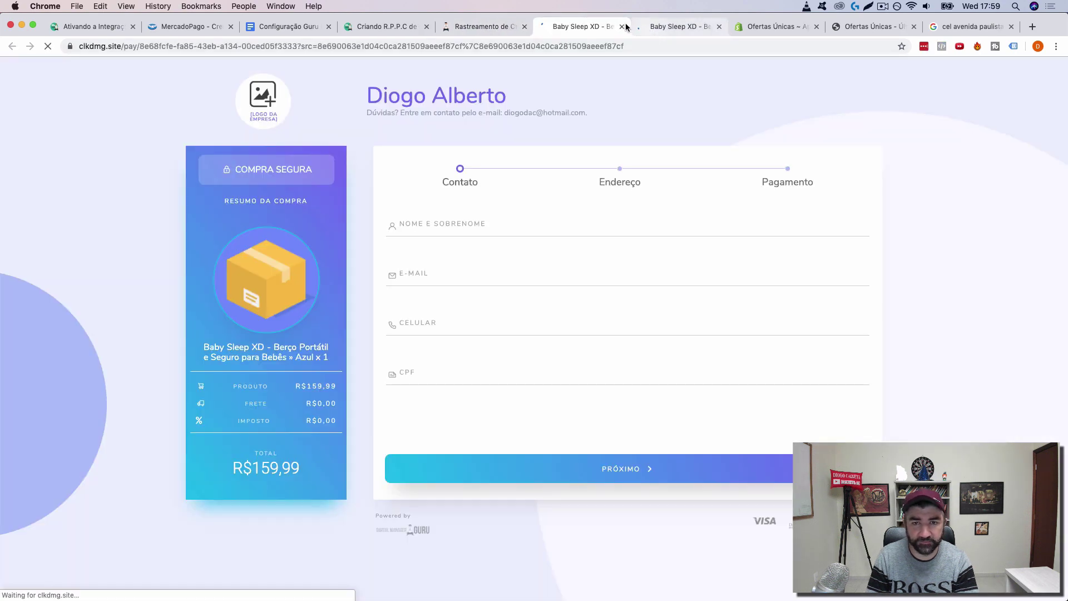
left_click(657, 26)
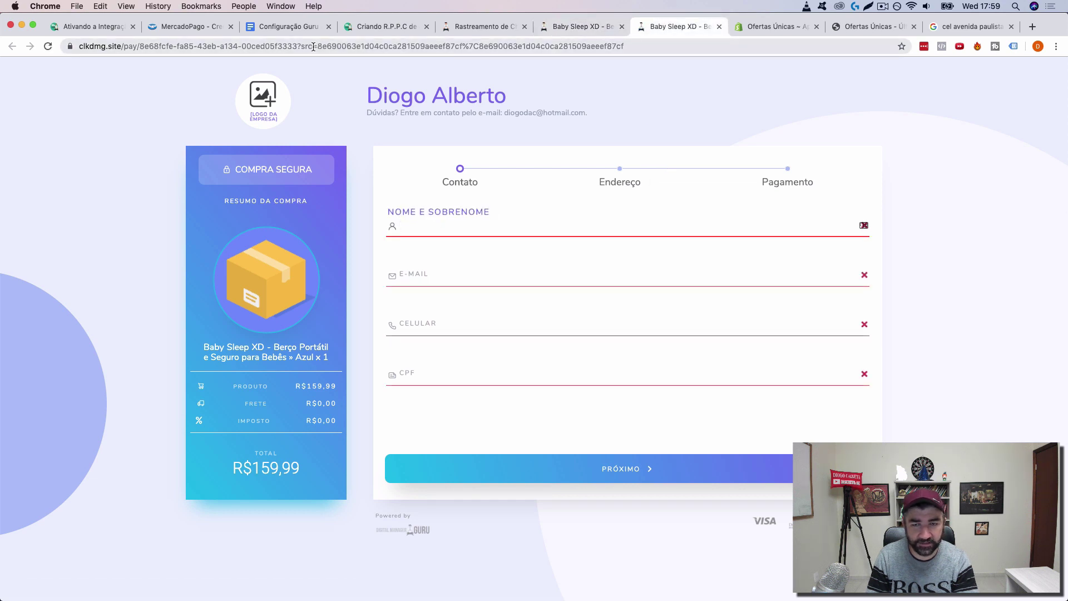
left_click(578, 27)
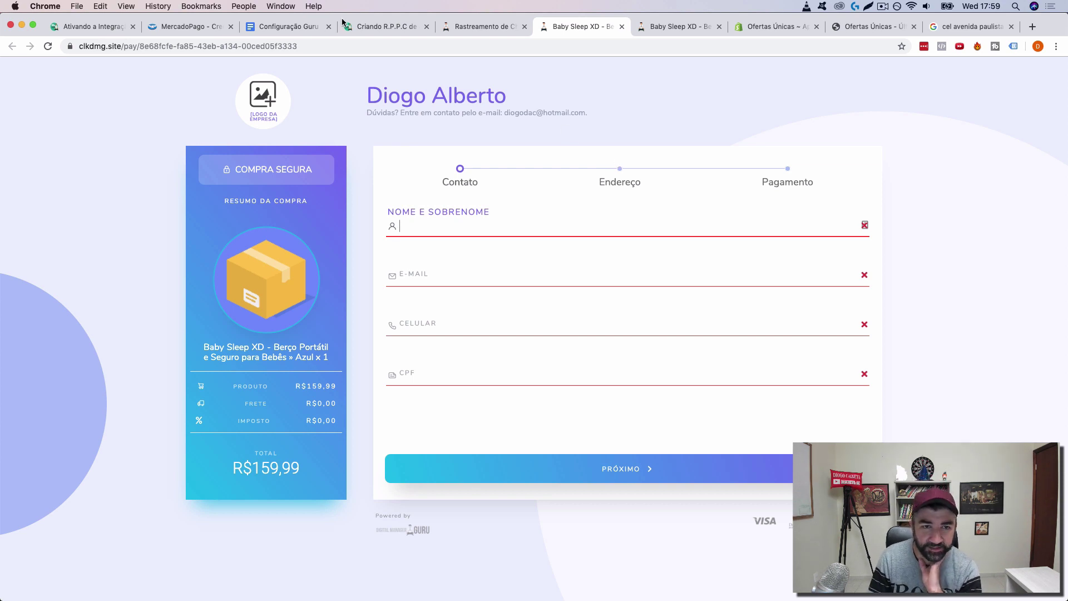
left_click(519, 27)
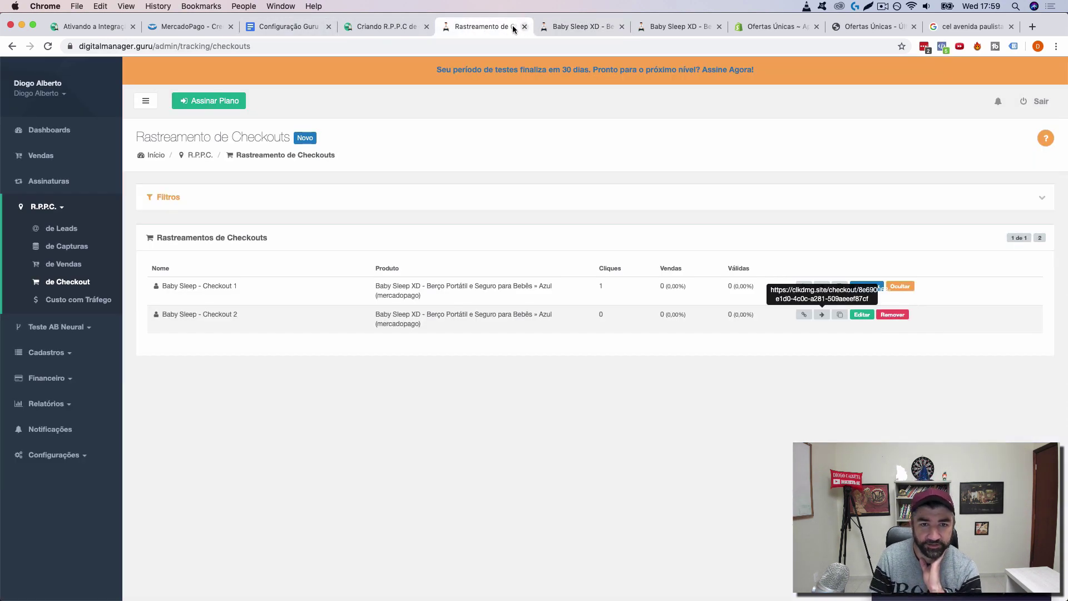
Step: Read the checkout-tracking blog article down to section 3 Publicar Link, then return to the Configuração Guru doc
left_click(378, 27)
scroll(516, 275, "down", 2)
scroll(517, 275, "down", 6)
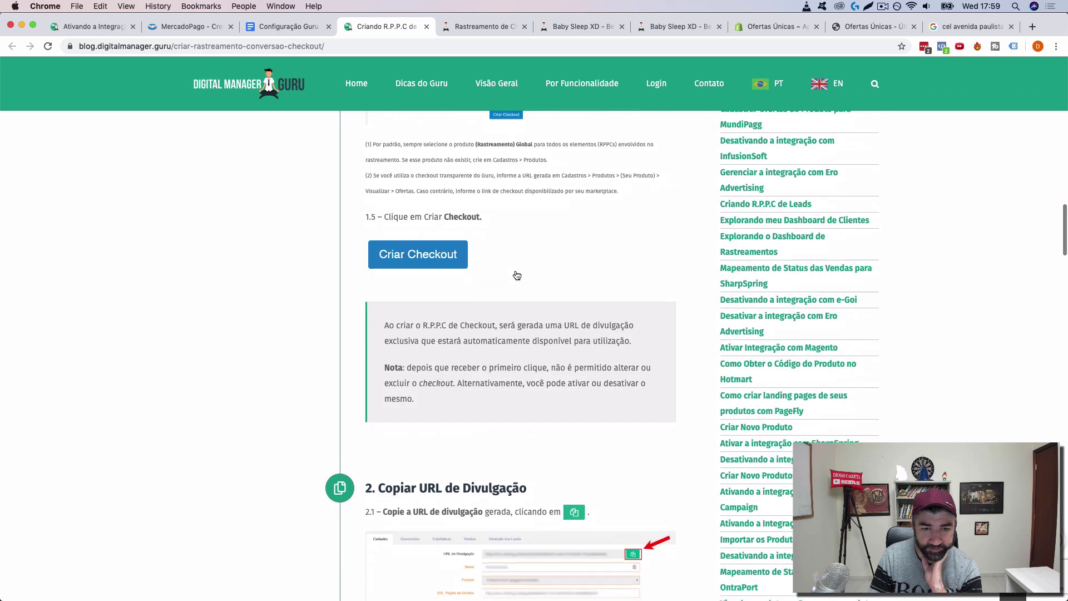
scroll(485, 276, "down", 10)
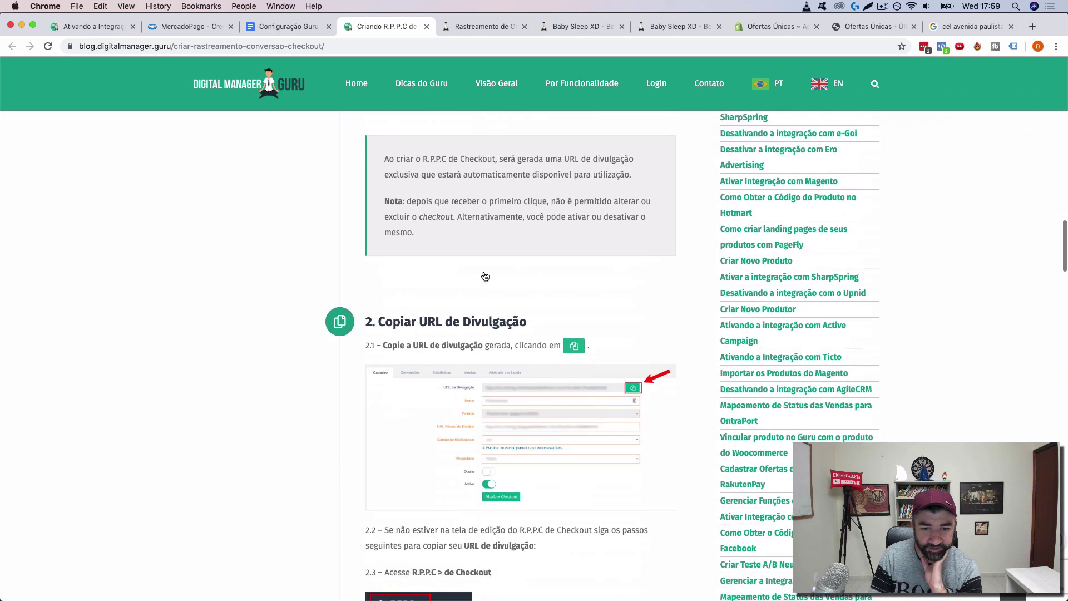
scroll(486, 276, "down", 9)
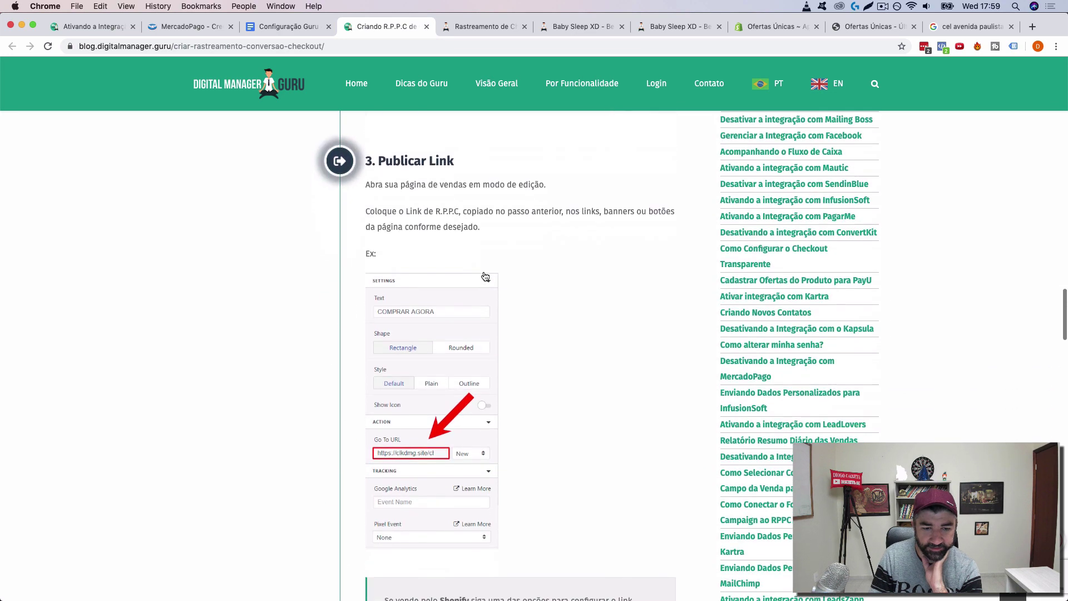
scroll(485, 277, "up", 8)
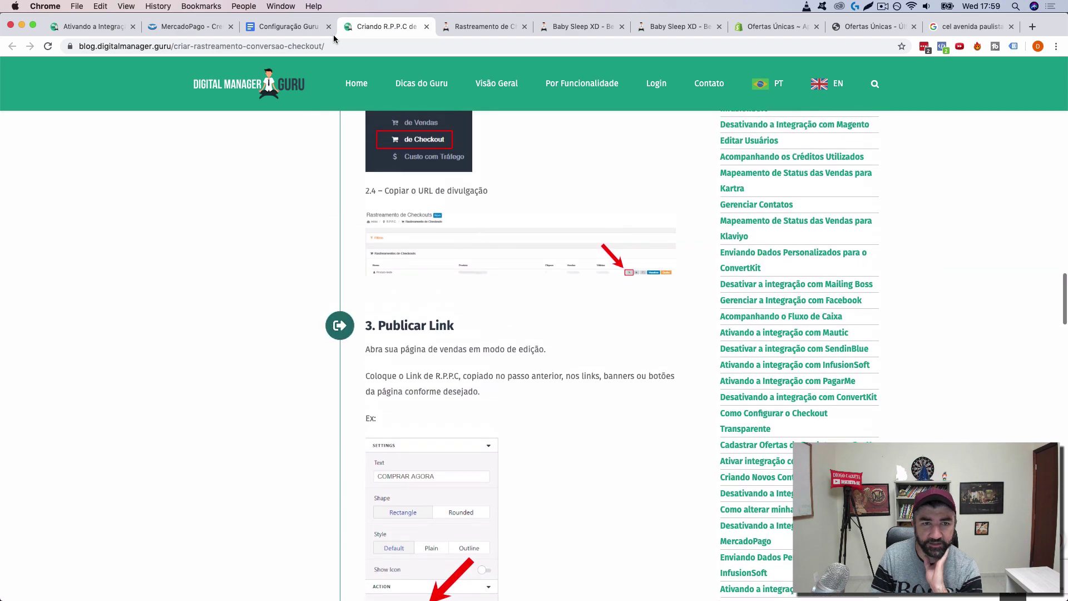
left_click(298, 27)
Step: Open the Passo 6 Criando R.P.P.C de Venda article and close the old checkout-tracking tab
scroll(554, 288, "down", 5)
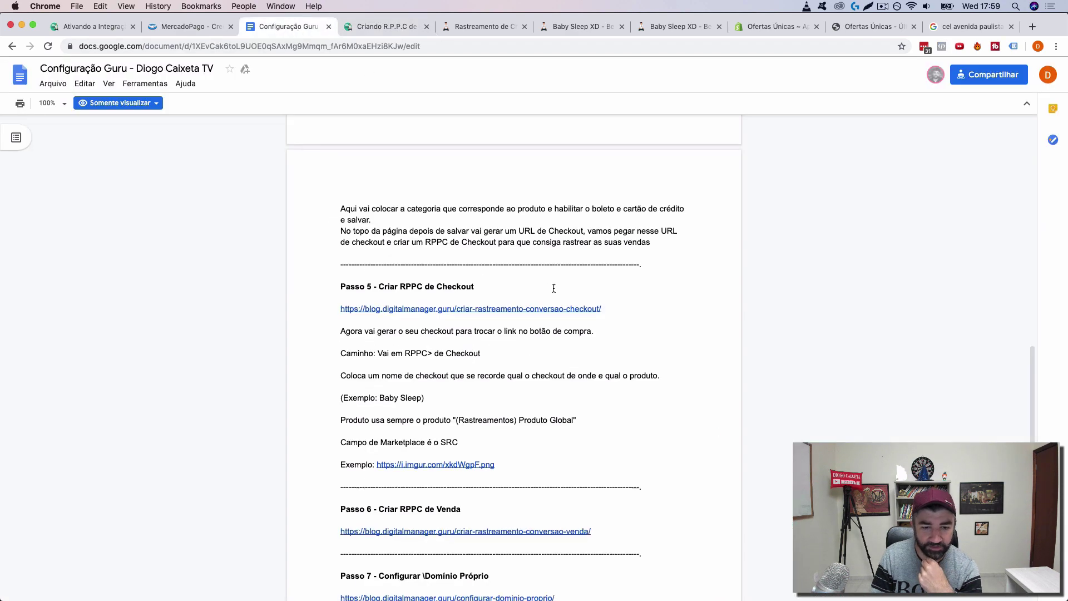
left_click(475, 387)
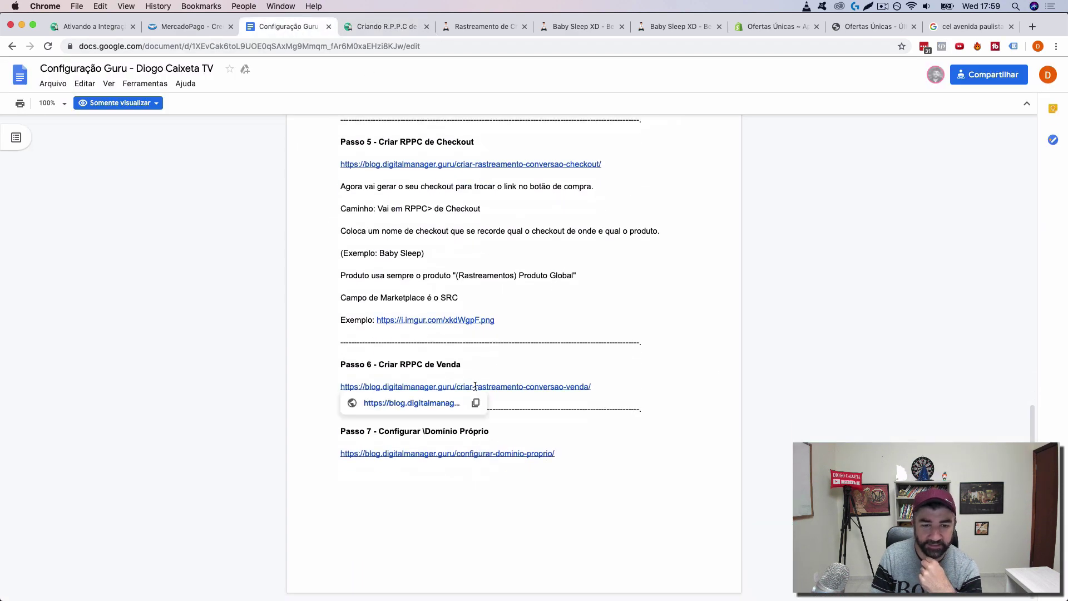
left_click(384, 403)
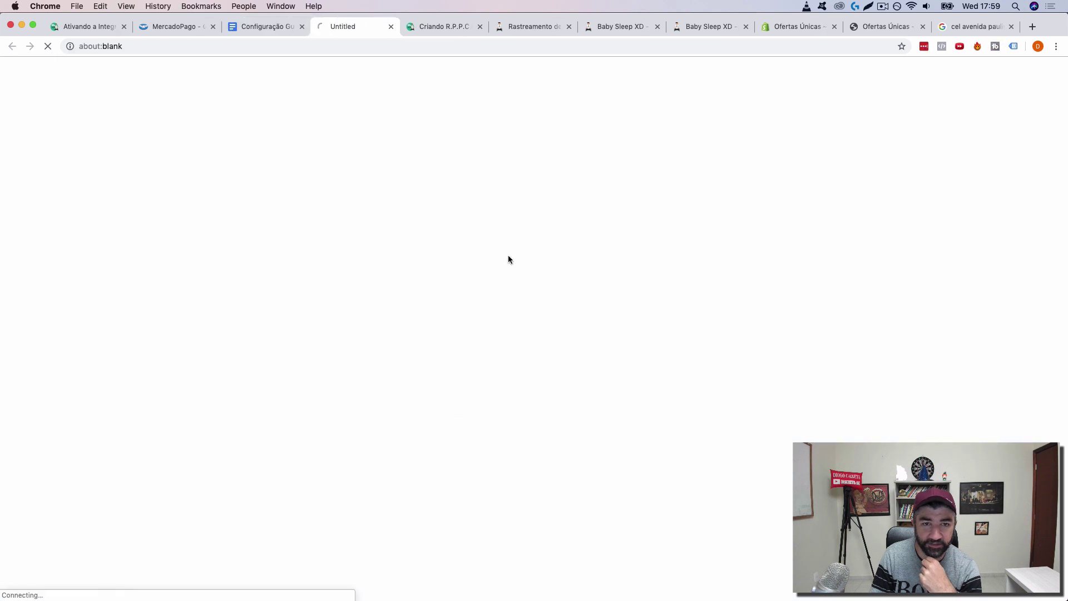
left_click(441, 23)
left_click(480, 27)
left_click(346, 28)
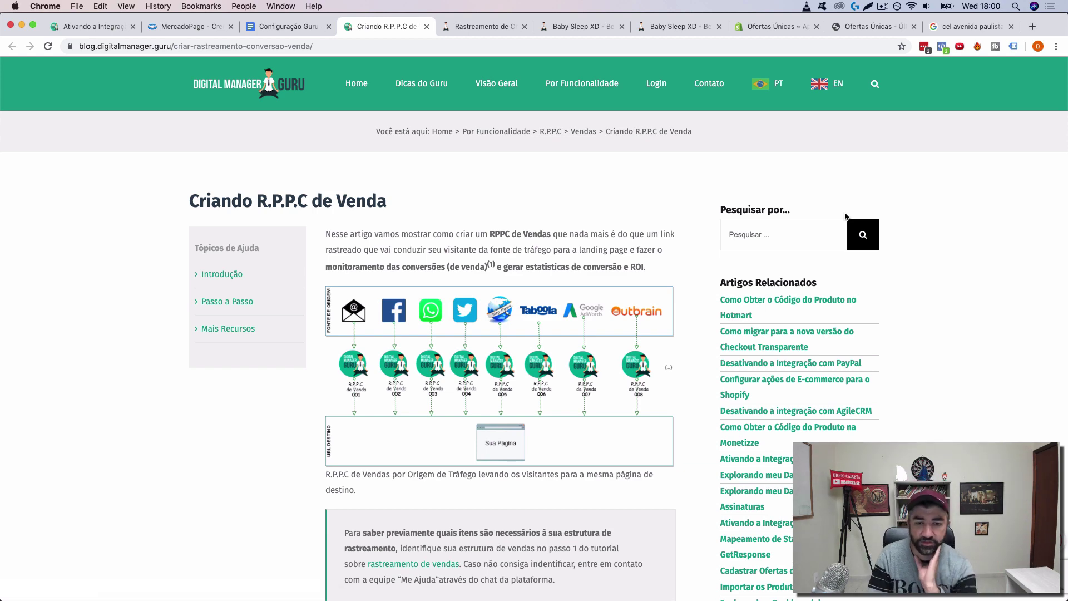
Step: Read the Criando R.P.P.C de Venda article through steps 1.1–1.4, then return to Rastreamento de Checkouts
scroll(248, 412, "down", 1)
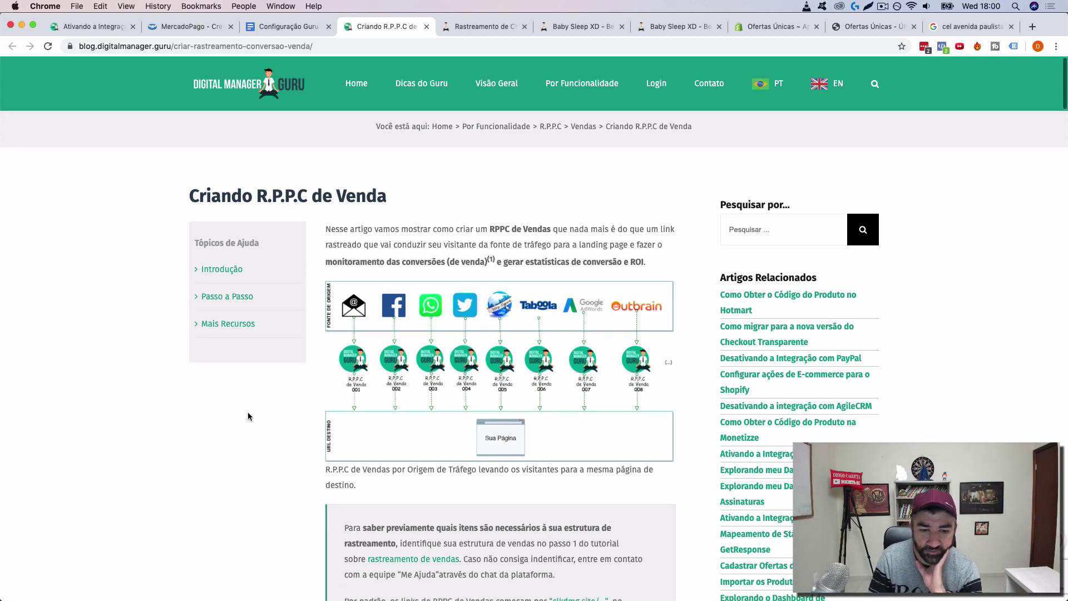
scroll(248, 412, "down", 10)
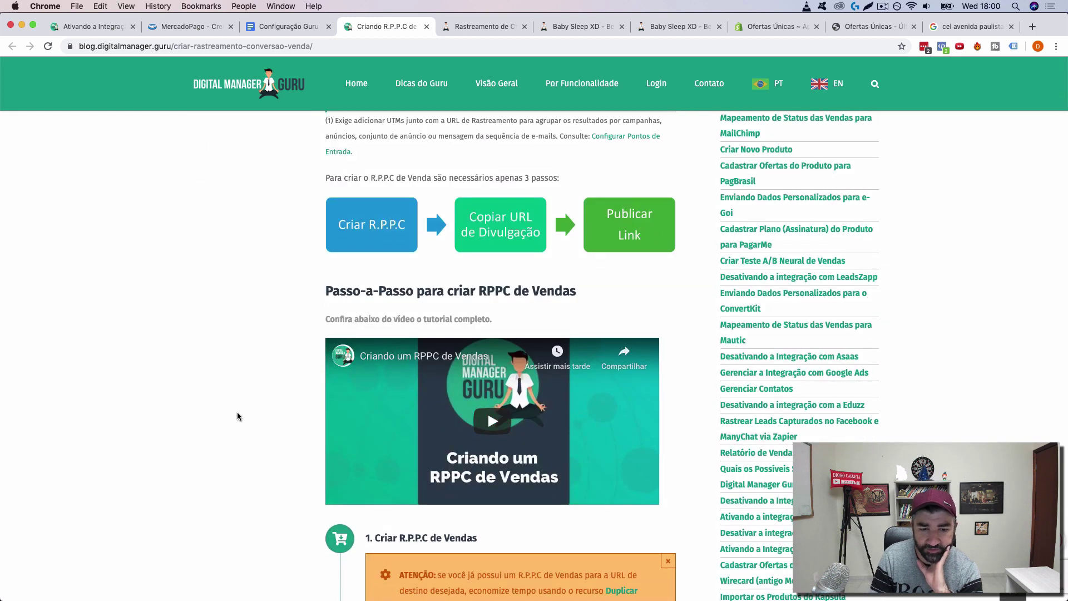
scroll(237, 414, "down", 10)
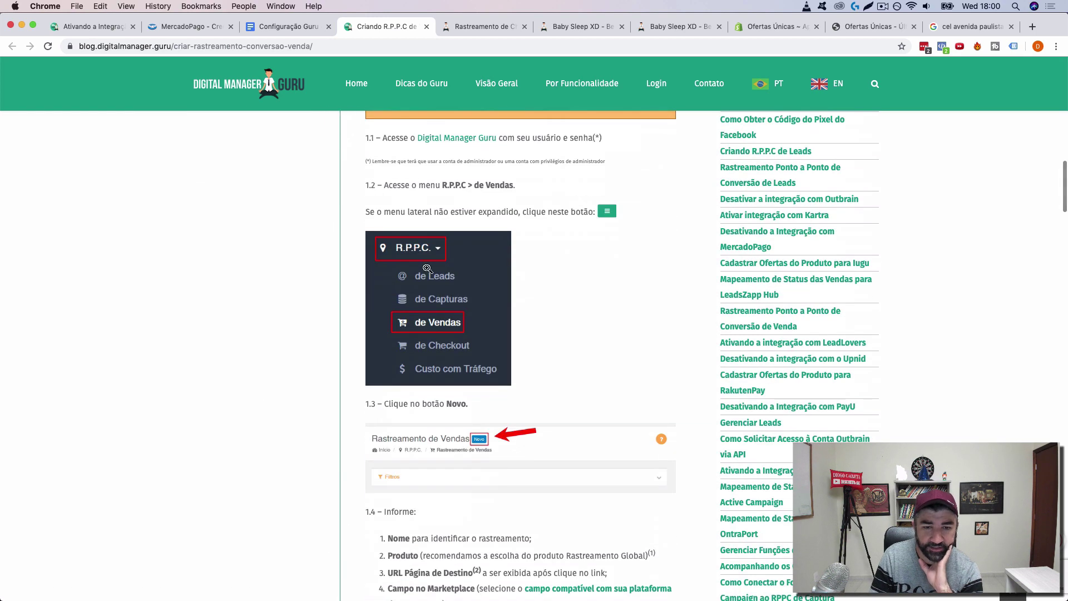
left_click(462, 28)
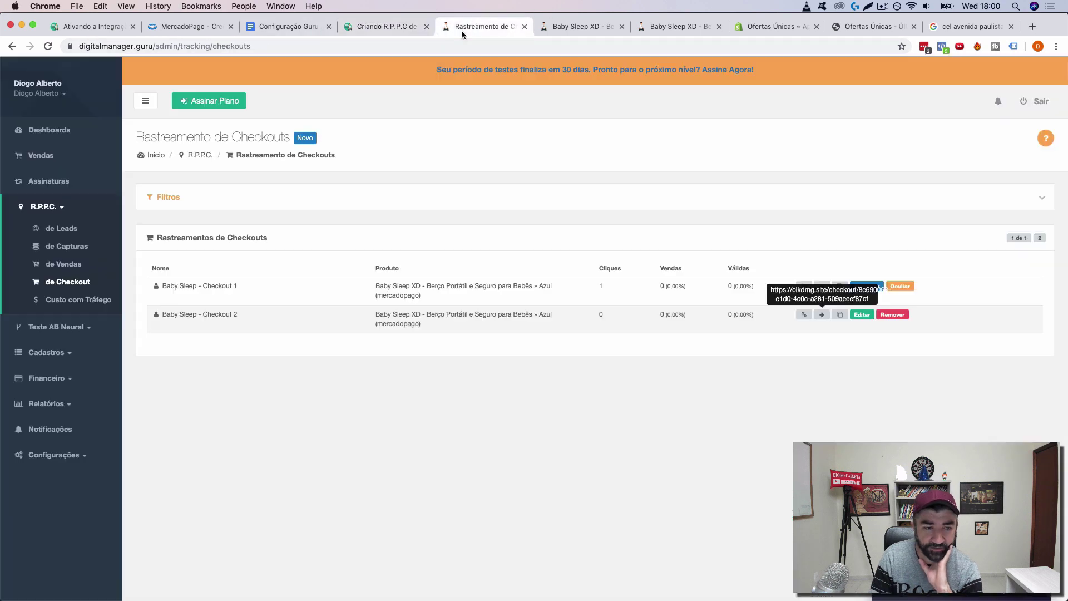
Step: Start a new sales tracking named 'Baby Sleep - Anúncio 1'
left_click(61, 265)
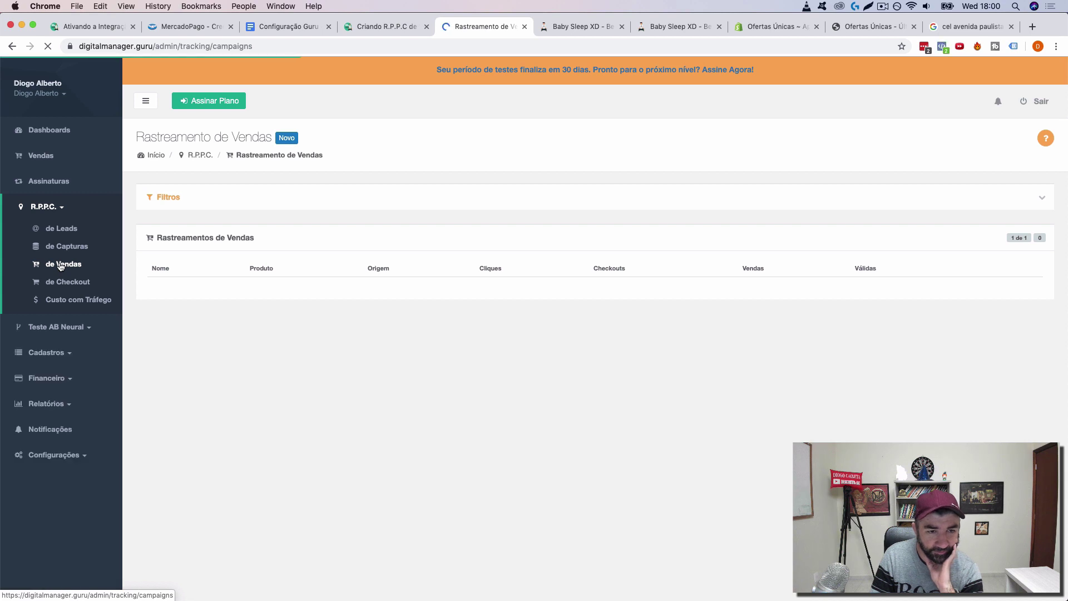
left_click(287, 140)
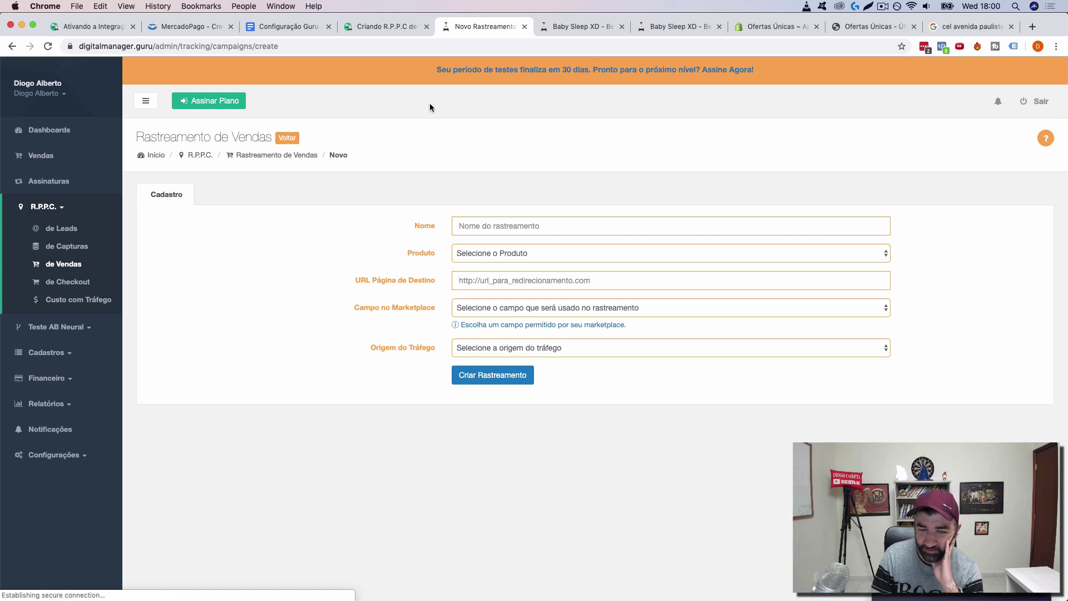
left_click(498, 225)
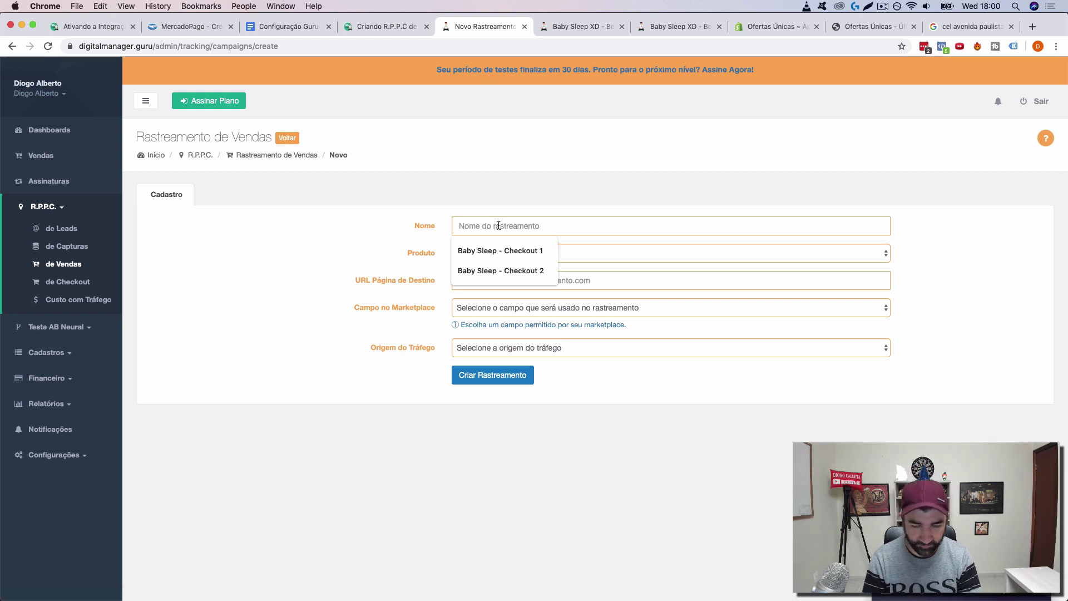
left_click(498, 251)
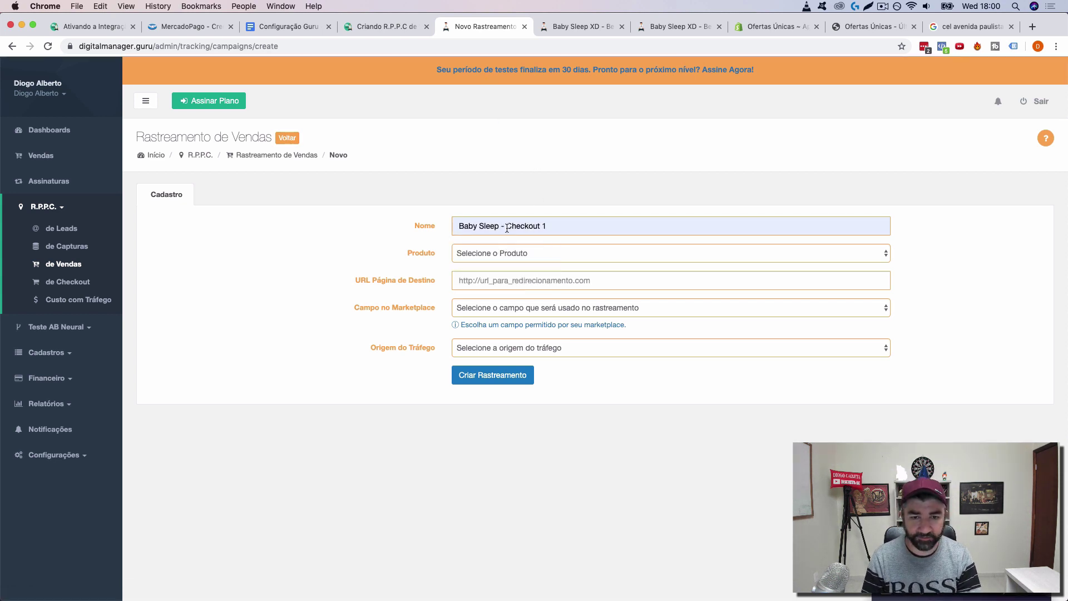
left_click_drag(506, 226, 459, 225)
left_click(578, 227)
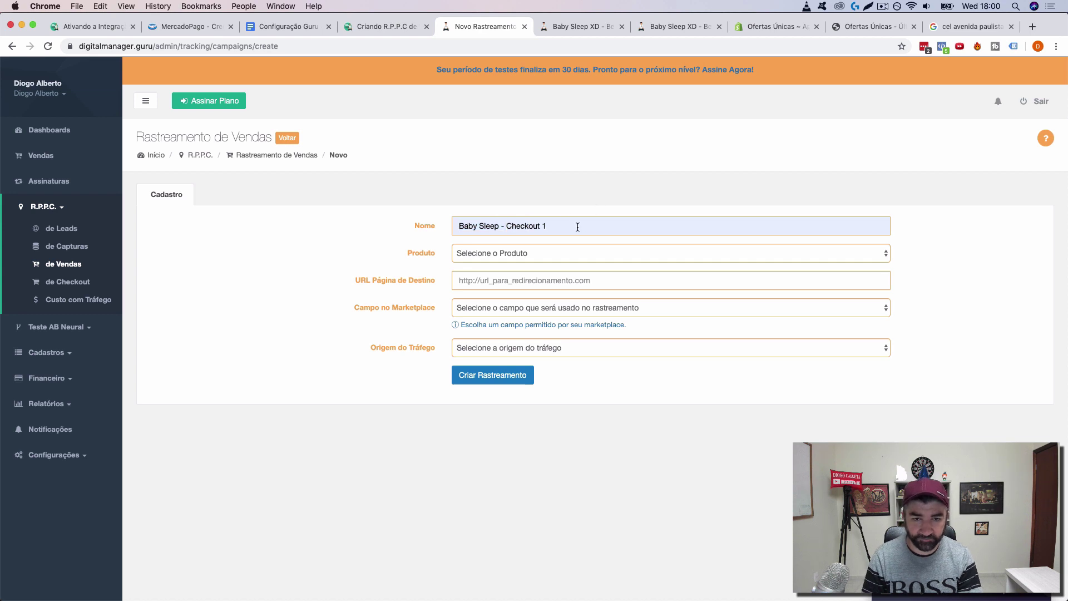
left_click_drag(577, 227, 506, 225)
type("An")
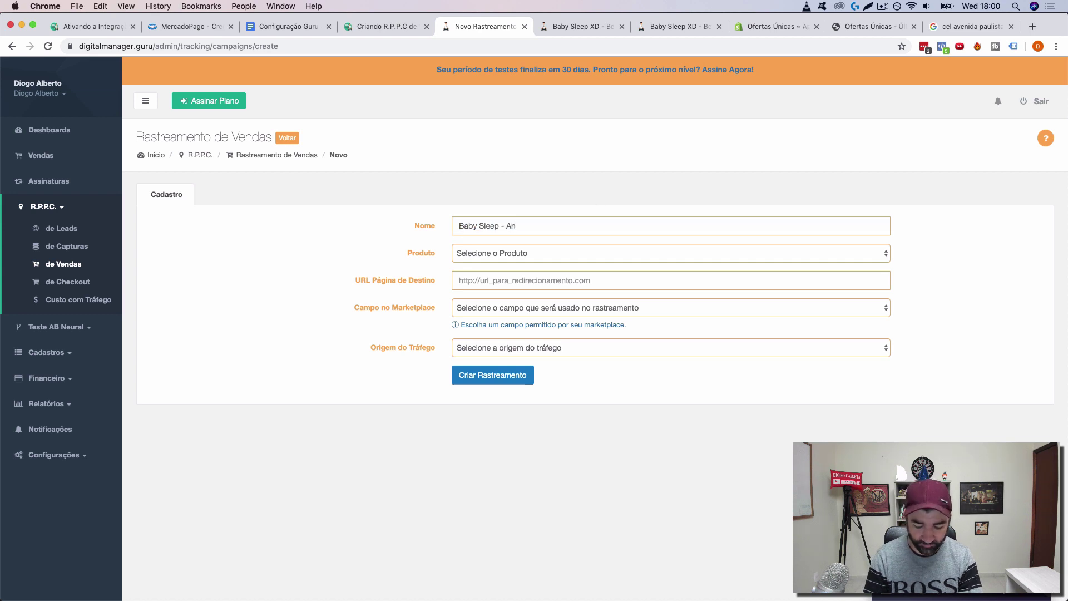
type("úncio")
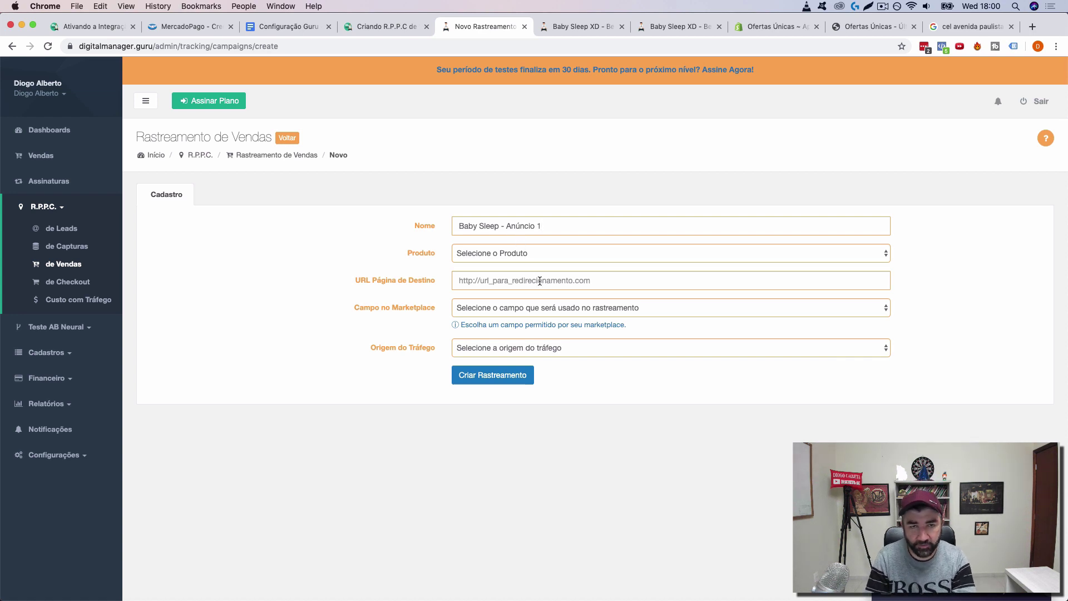
type(" 1")
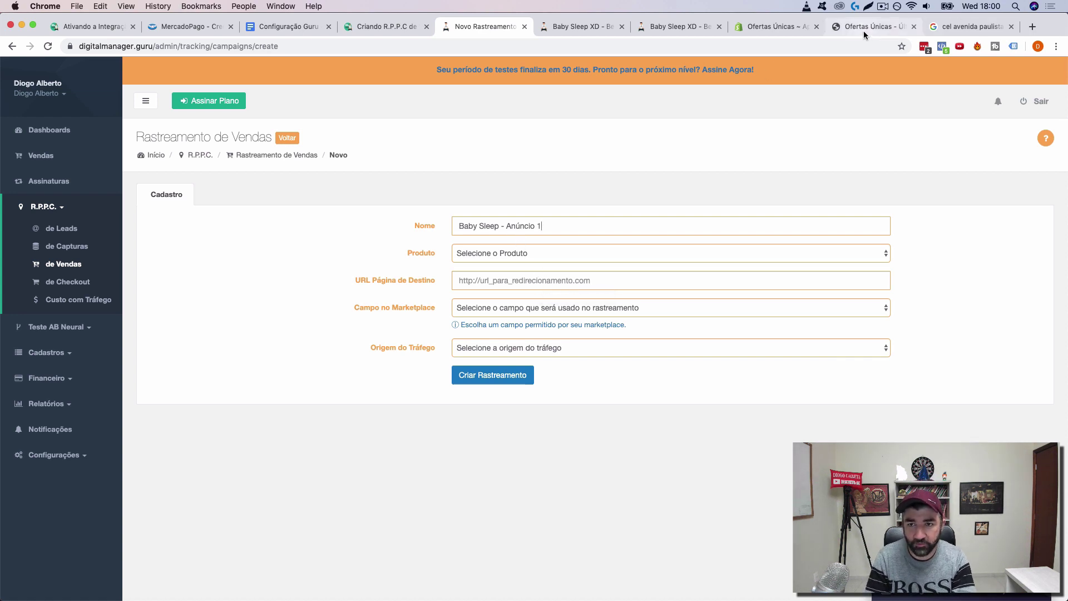
Step: Copy the bag product page address from the Ofertas Únicas store
left_click(866, 28)
scroll(539, 389, "down", 3)
left_click(539, 413)
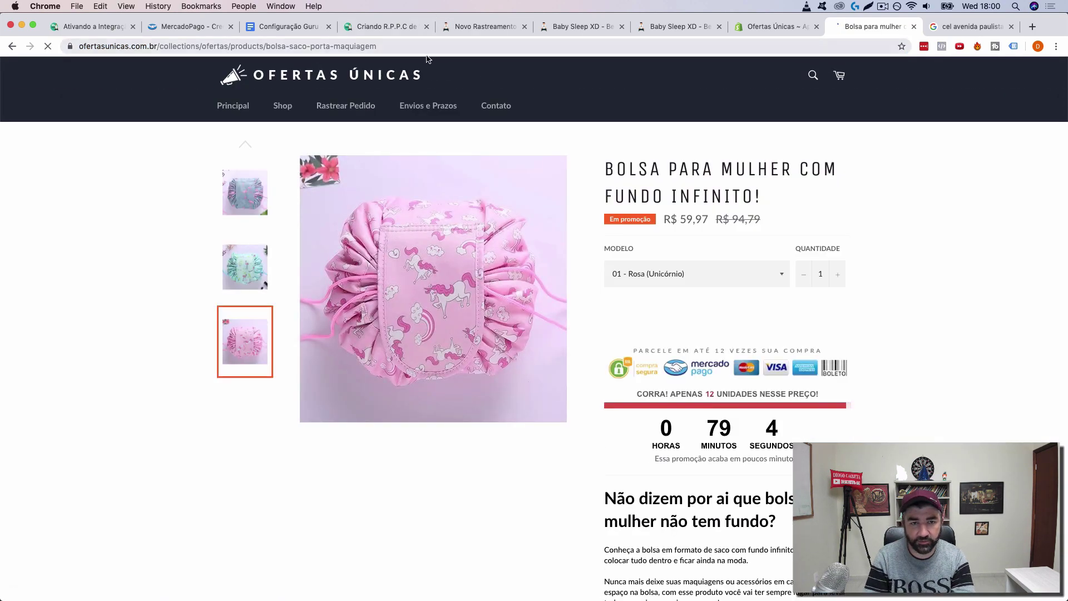
left_click(431, 47)
key("super+a")
key("super+c")
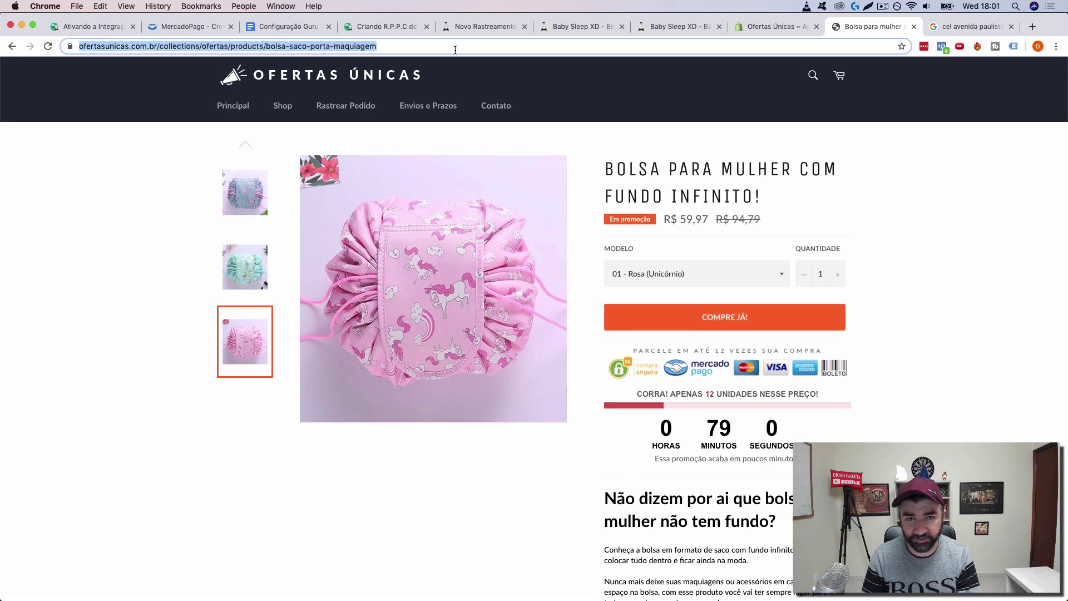
Step: Choose the Baby Sleep XD product and paste the bag product page as destination URL
left_click(472, 27)
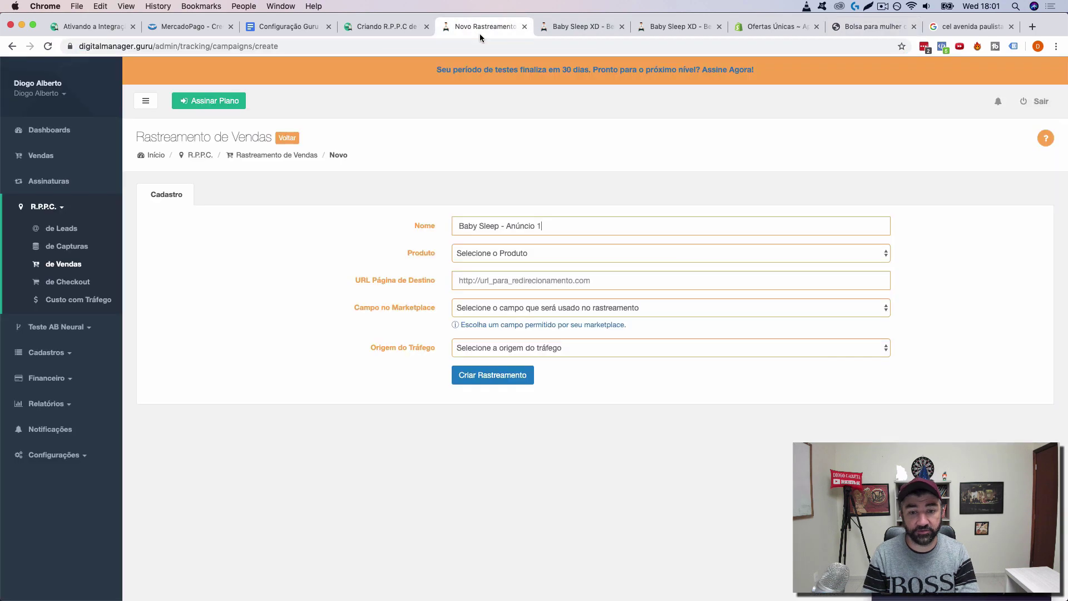
left_click(529, 254)
left_click(519, 277)
left_click(500, 286)
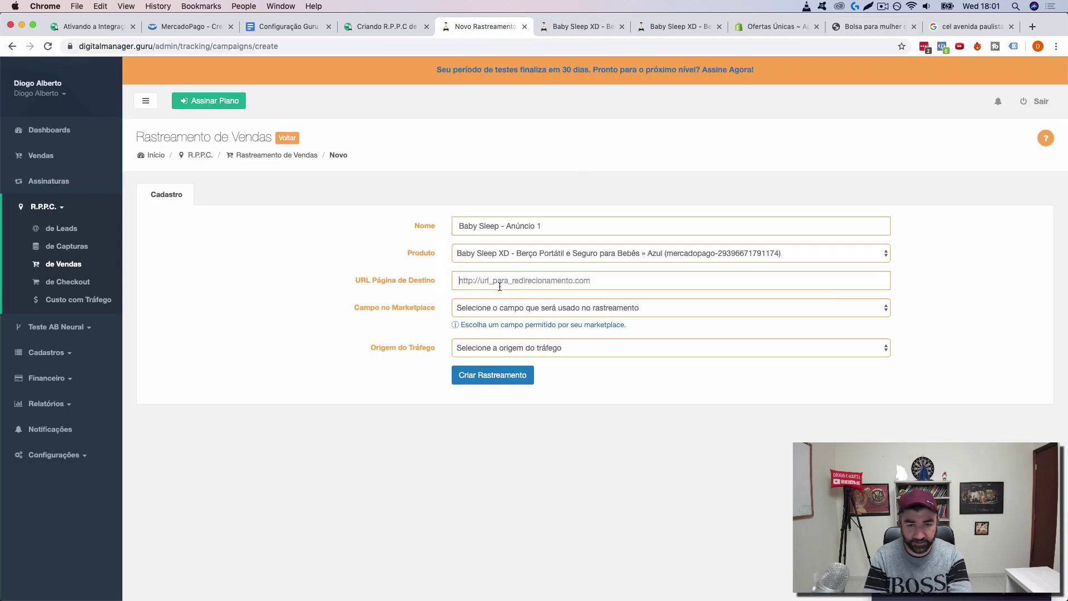
key("super+v")
key("super+a")
key("BackSpace")
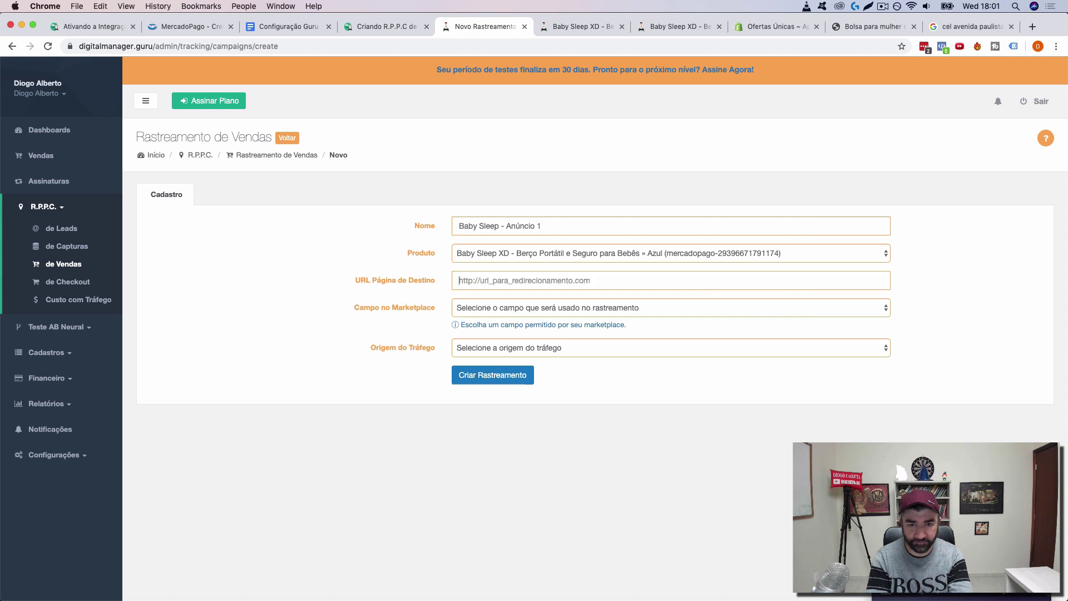
key("super+v")
Step: Set Campo no Marketplace to src and Origem do Tráfego to Facebook
left_click(535, 307)
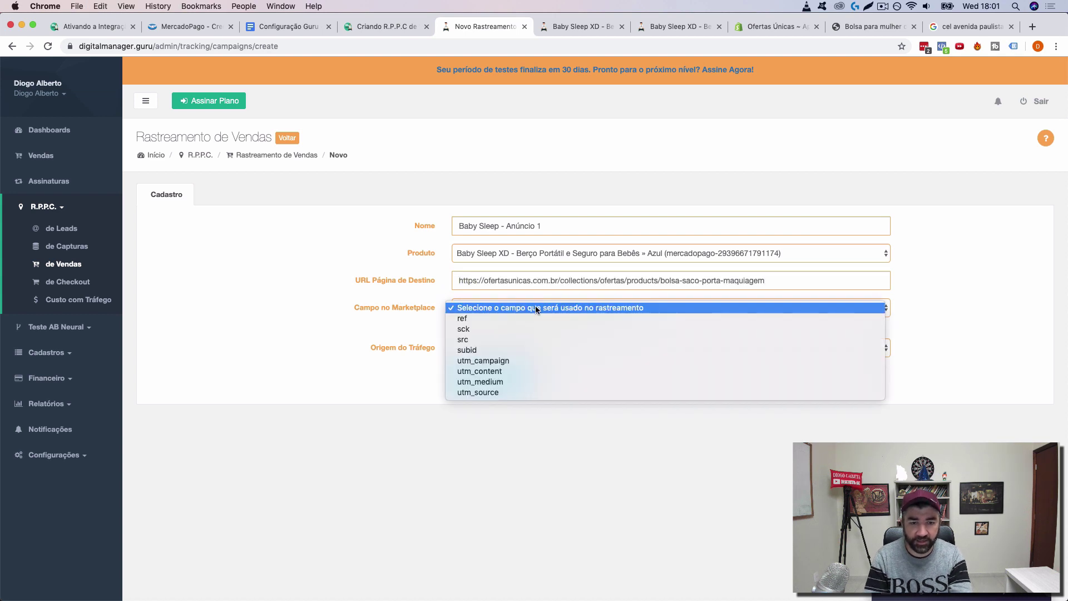
left_click(526, 339)
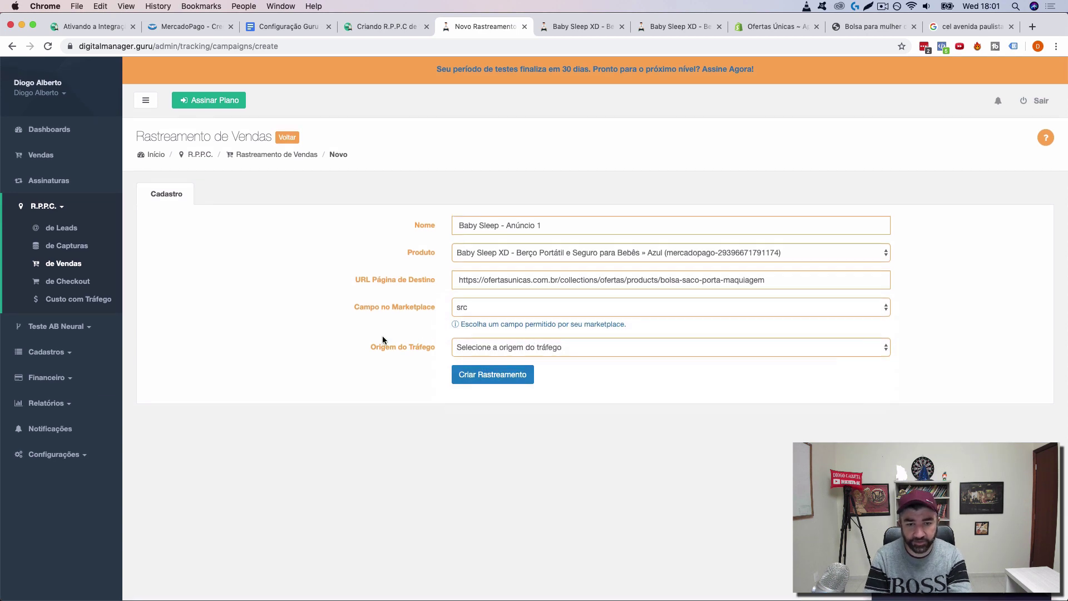
left_click(515, 348)
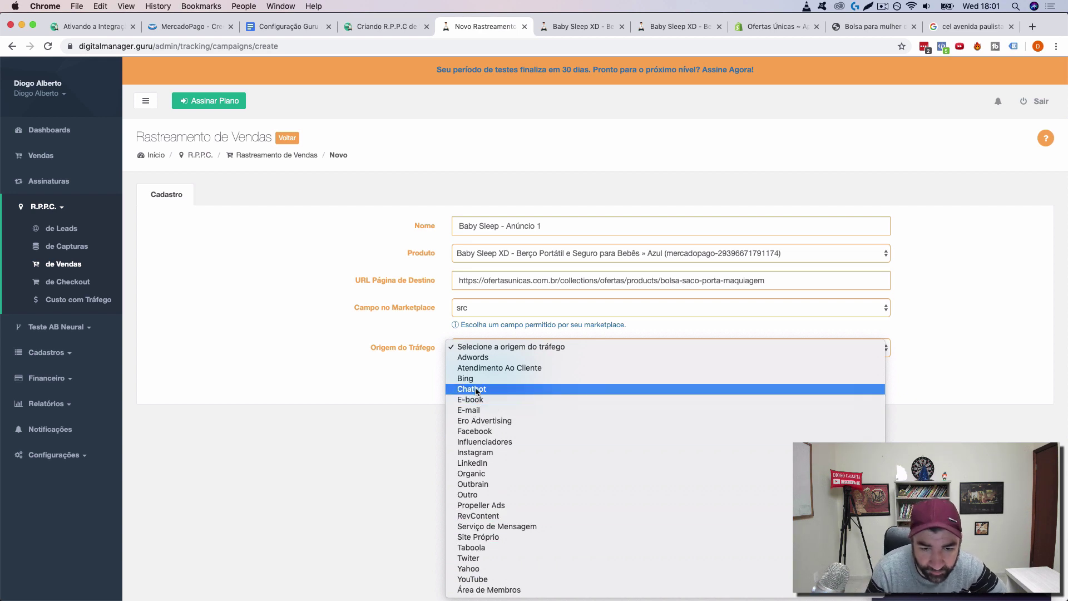
left_click(502, 431)
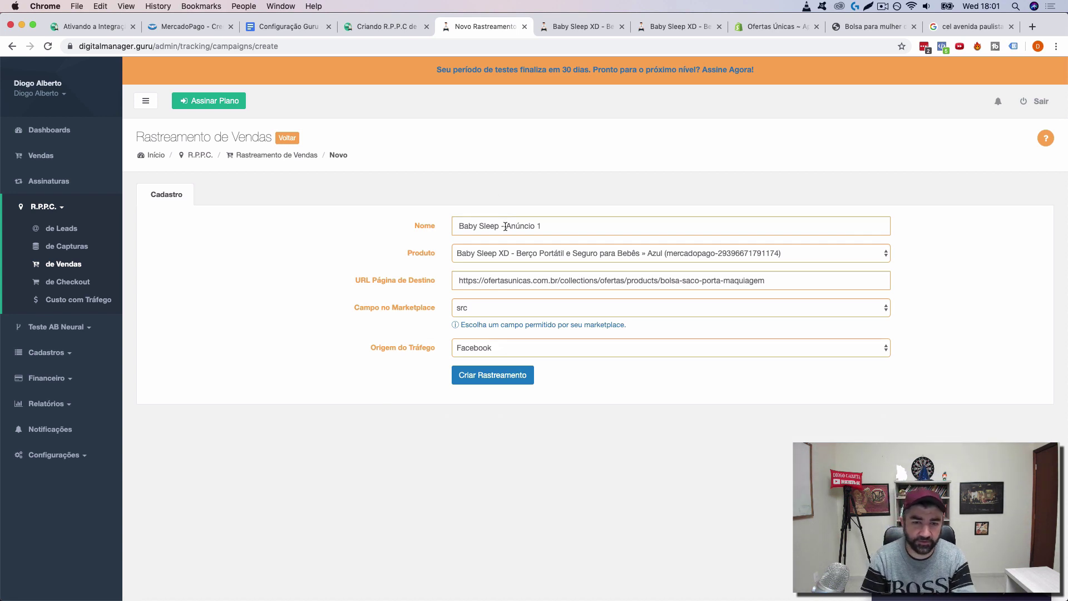
Step: Replace 'Anúncio 1' with 'Babi Panicat' in the tracking name and switch its origin to Influenciadores
left_click_drag(506, 226, 666, 219)
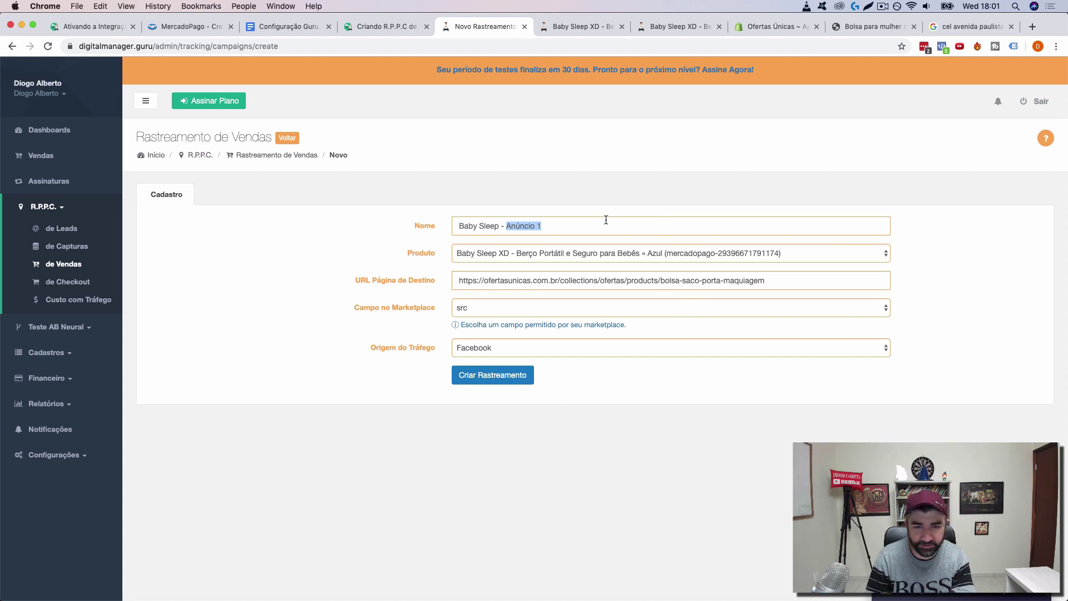
type("panicat")
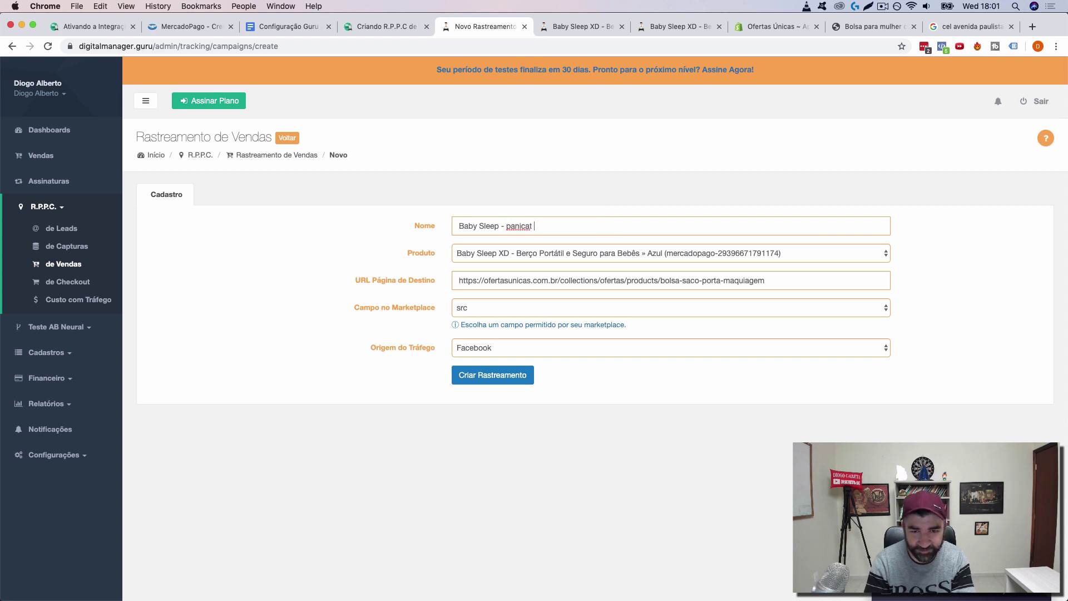
left_click(509, 224)
key("BackSpace")
type("P")
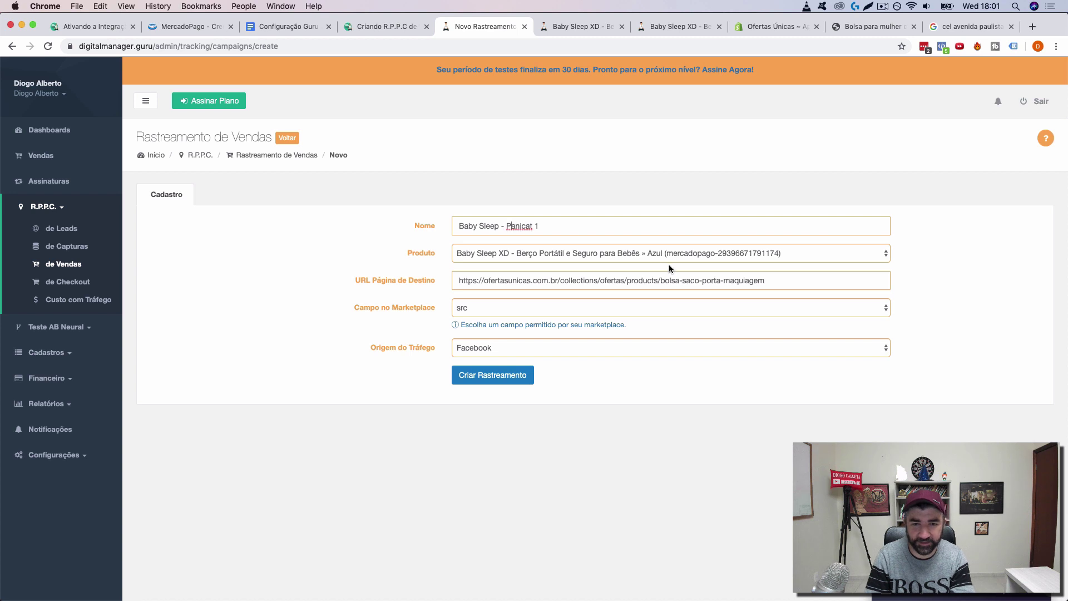
double_click(520, 227)
type("Babi")
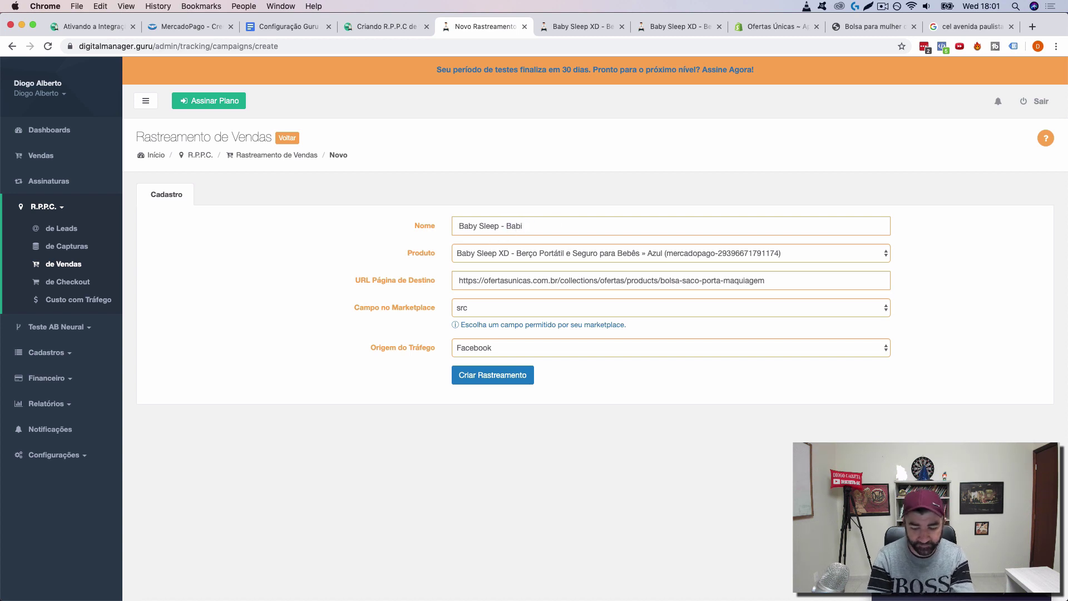
type(" Gos")
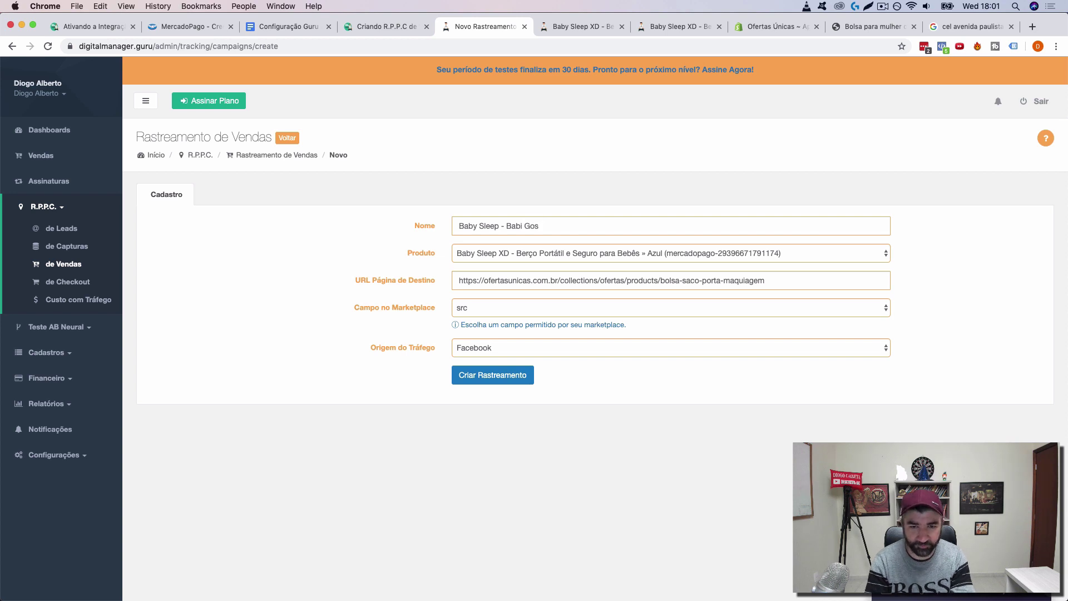
type("toPanicat")
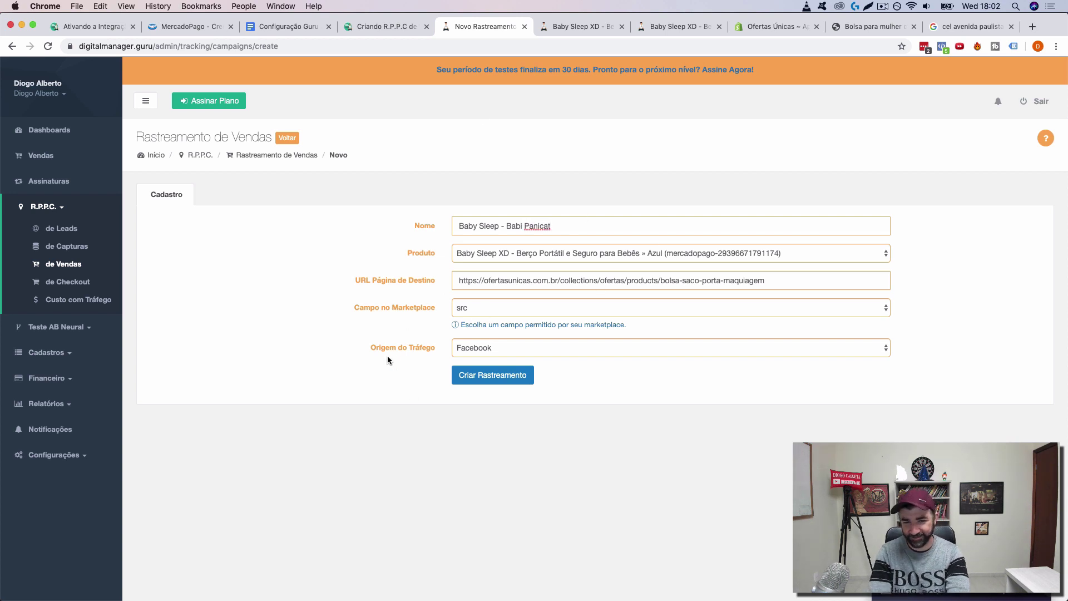
left_click(487, 348)
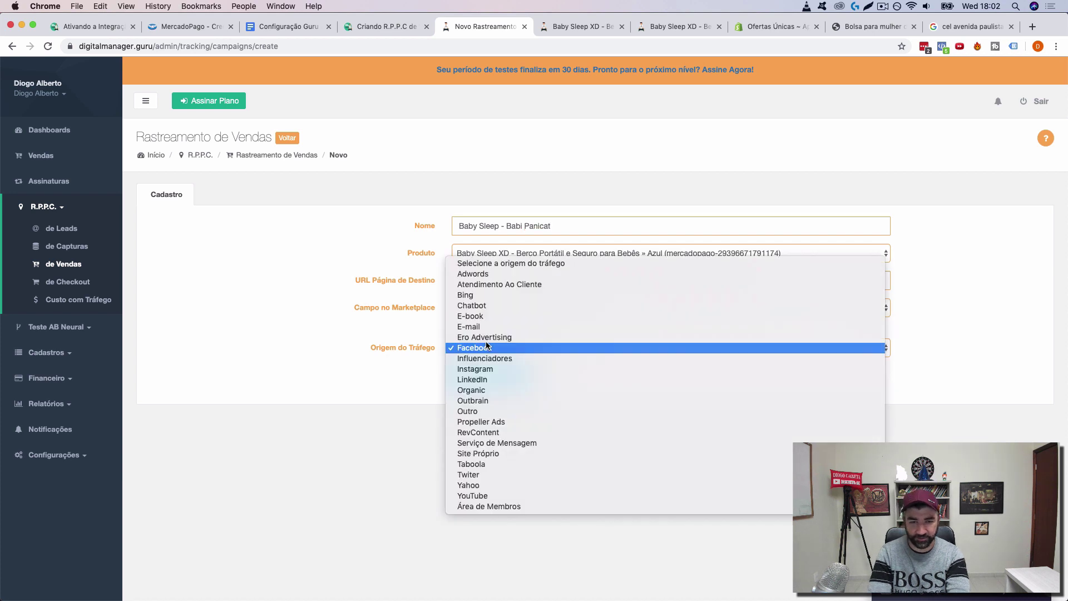
left_click(492, 358)
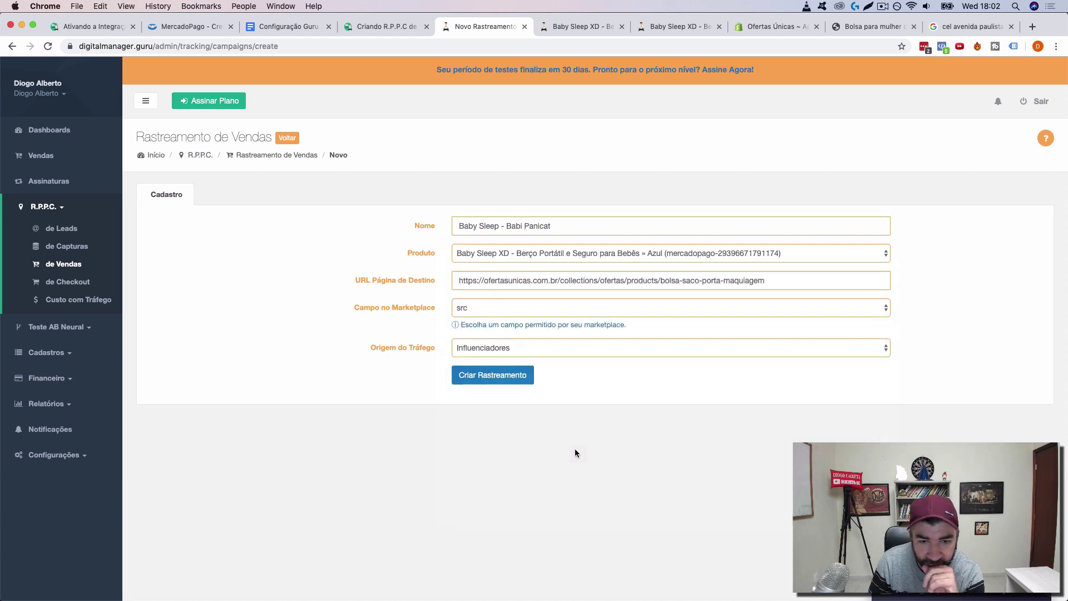
Step: Save the Babi Panicat tracking and copy its clkdmg.site promotion link
left_click(492, 376)
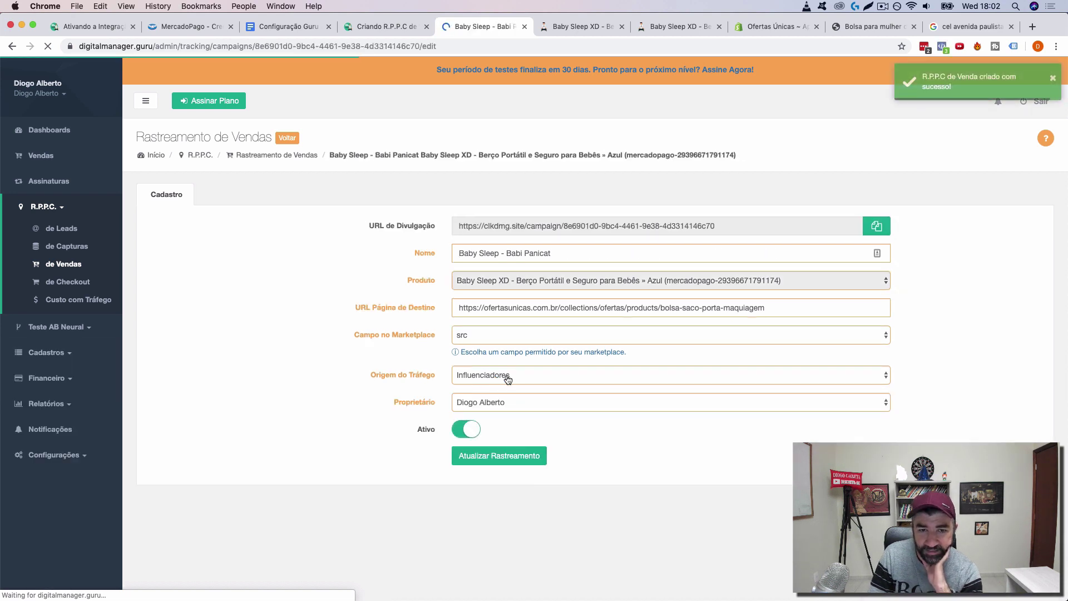
left_click(877, 225)
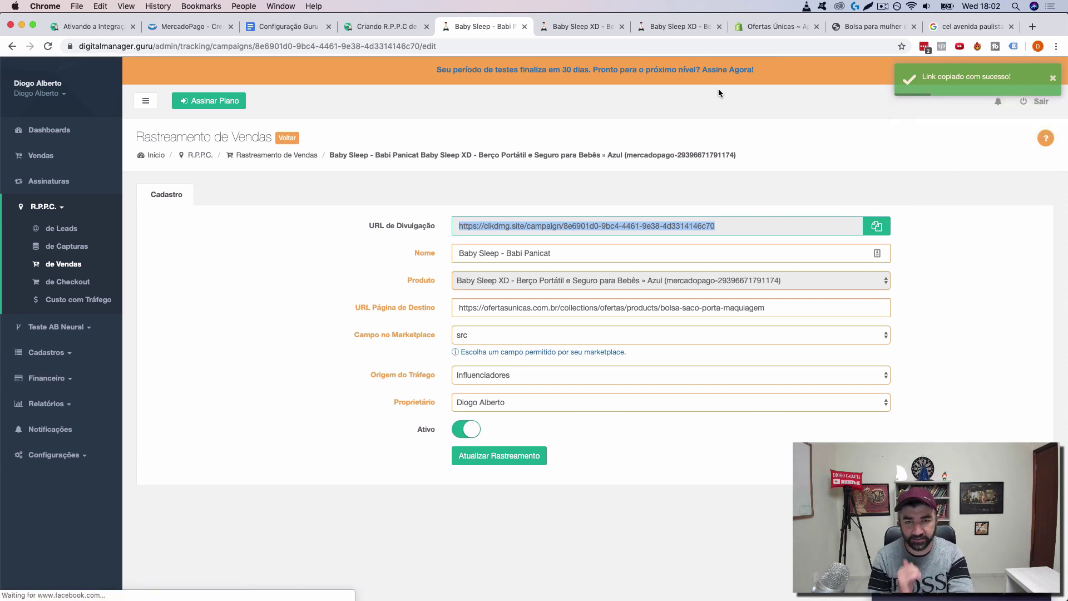
left_click(849, 32)
Step: Load the copied clkdmg link in the bag product tab and confirm the src parameter in the address
left_click(800, 46)
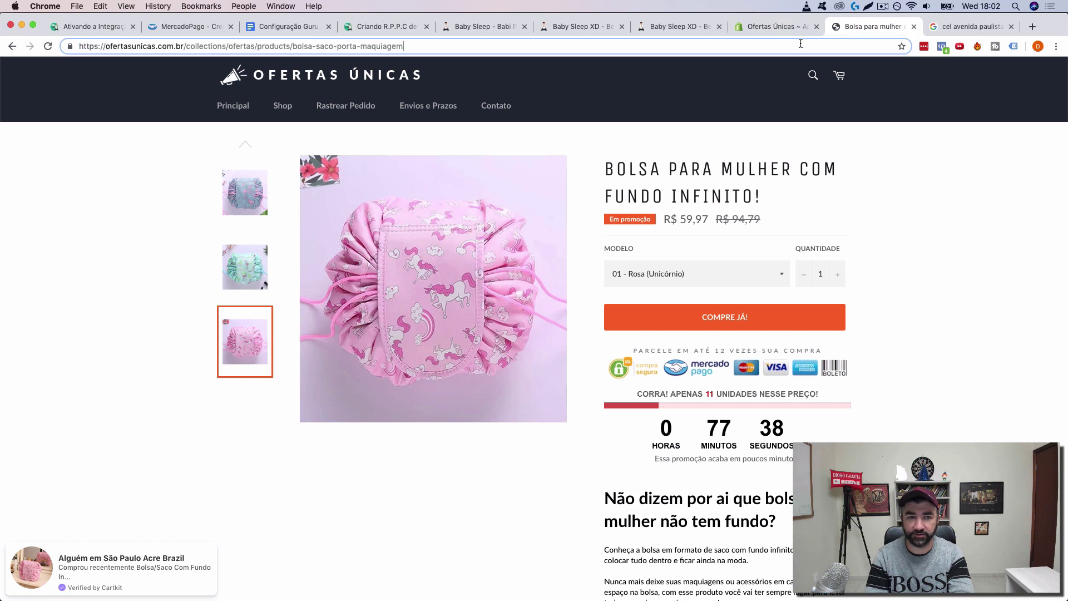
key("super+v")
key("super+a")
key("super+v")
key("Return")
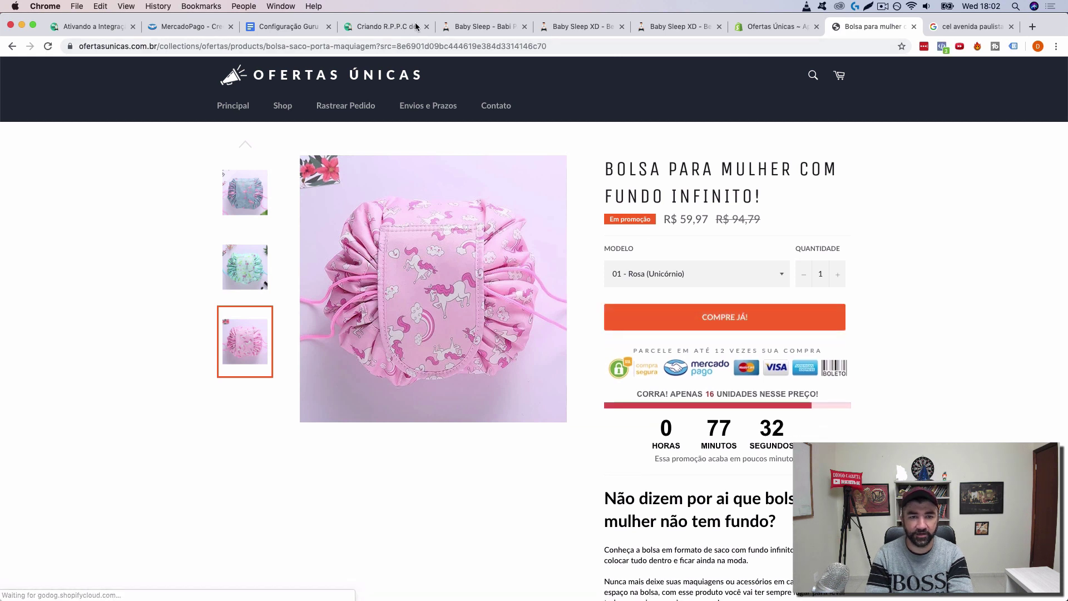
left_click(410, 46)
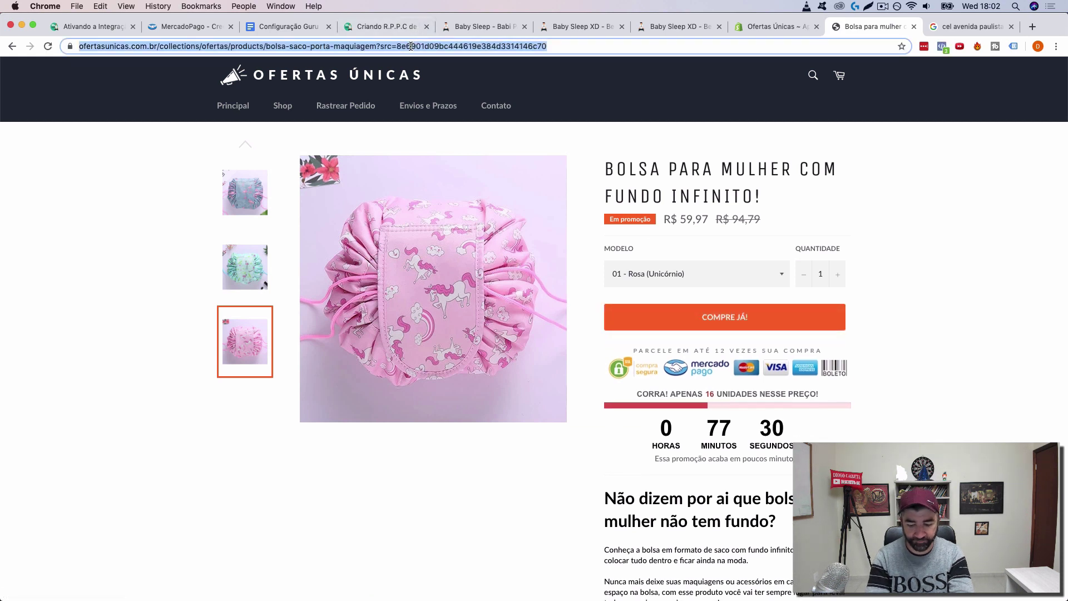
key("BackSpace")
key("cmd+v")
key("Return")
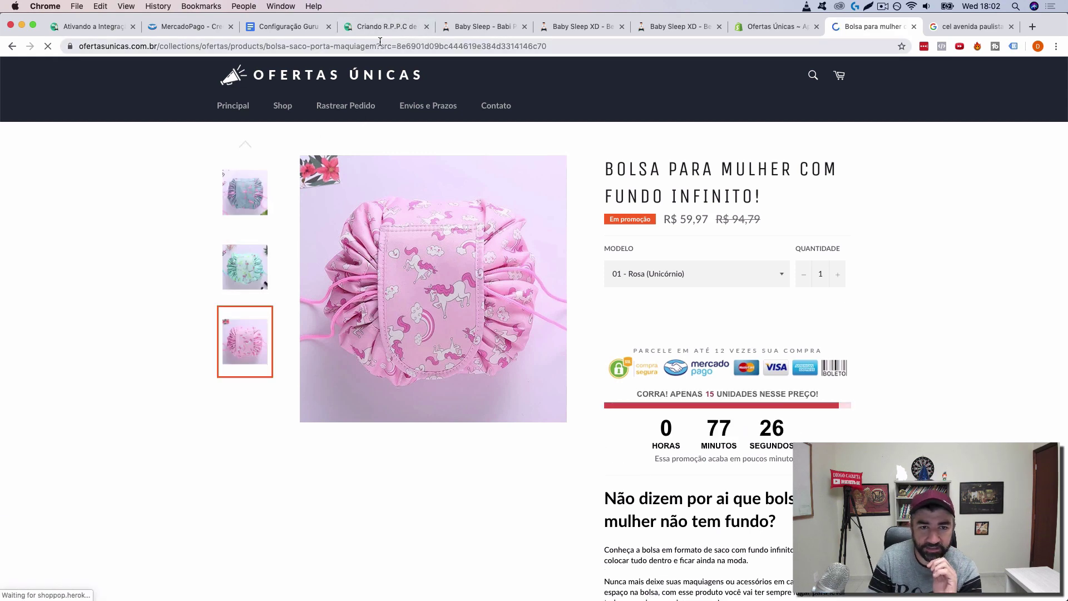
left_click_drag(407, 46, 608, 41)
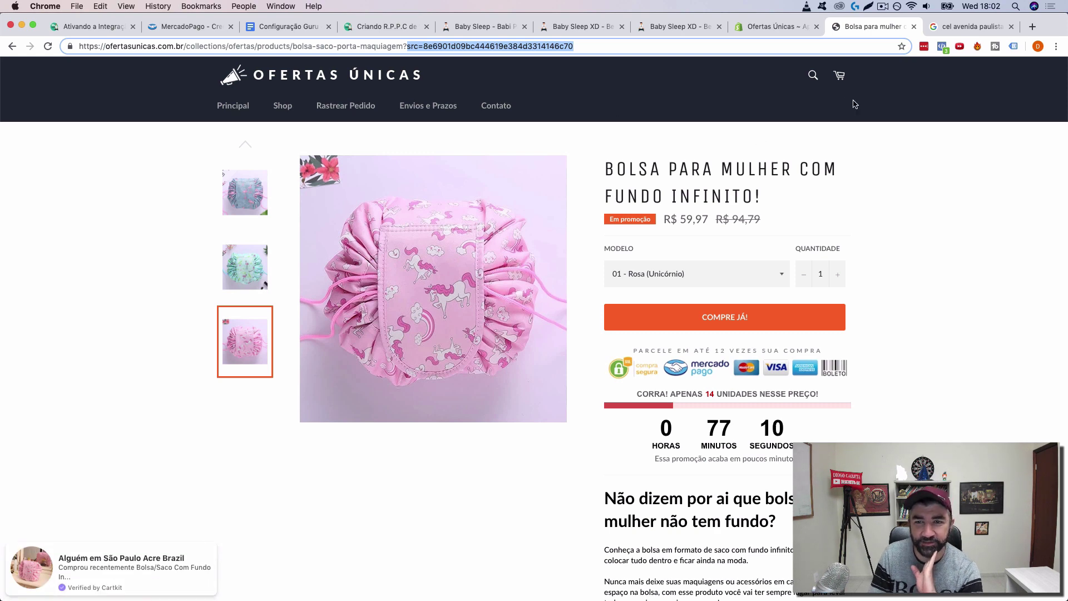
left_click(769, 31)
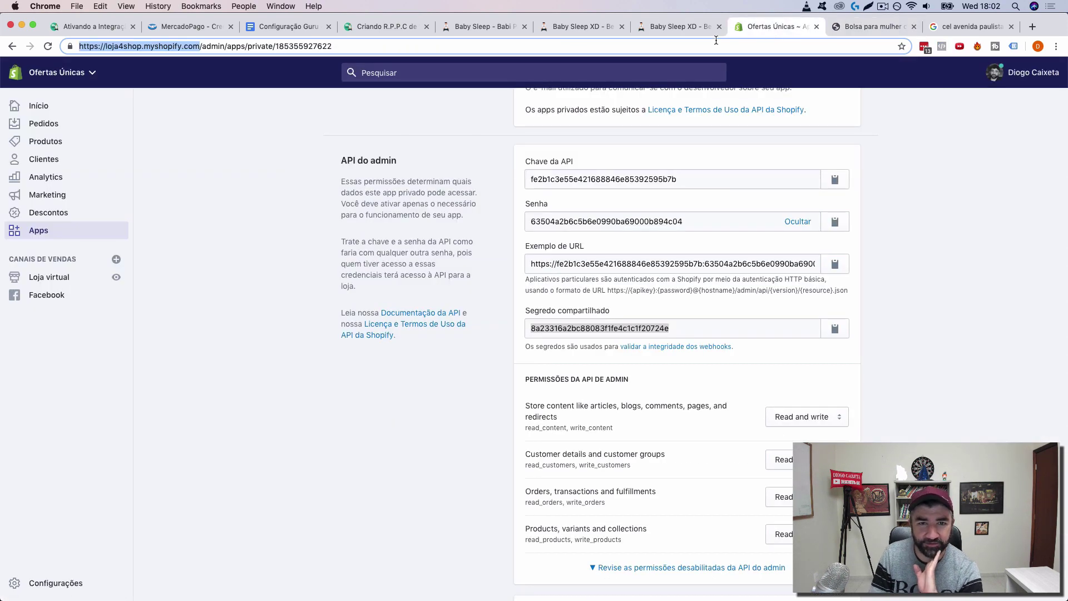
left_click(566, 25)
left_click(476, 28)
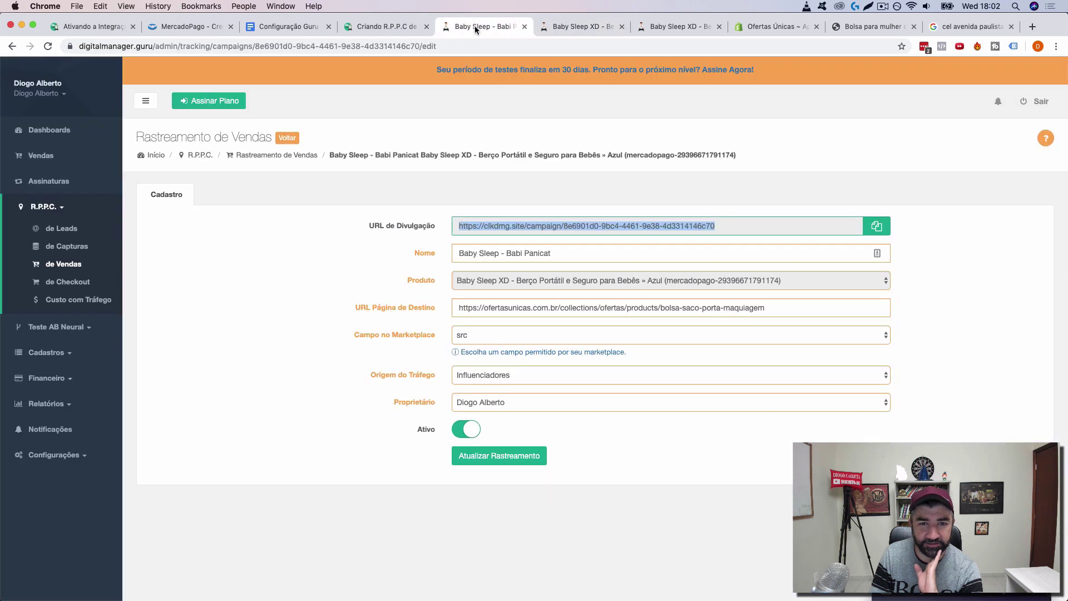
Step: Go back through Dashboards to R.P.P.C. > de Vendas and check Babi Panicat's 2 clicks
left_click(286, 137)
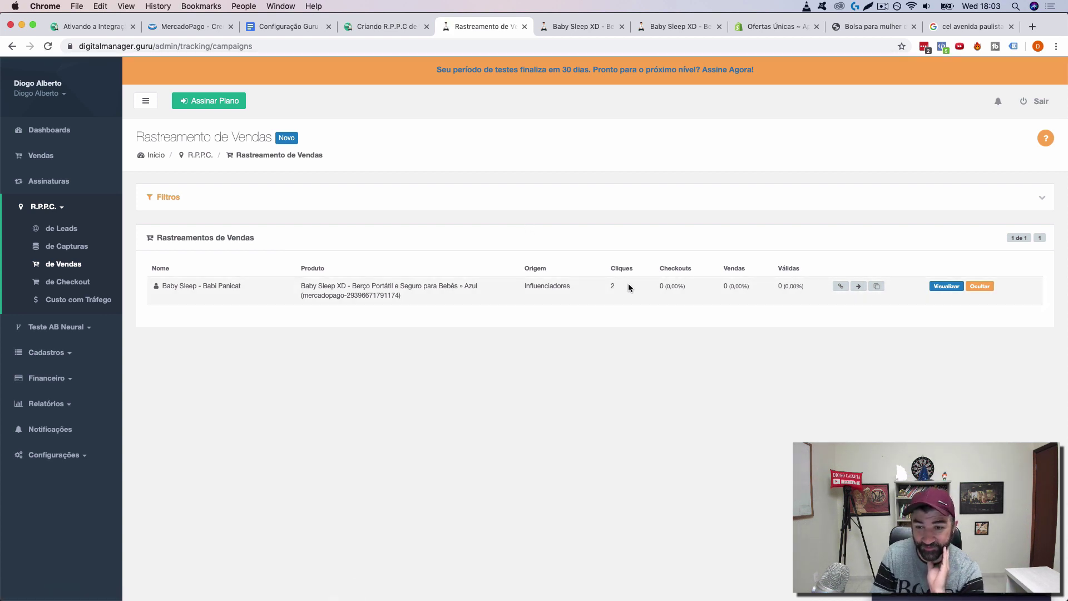
left_click(61, 125)
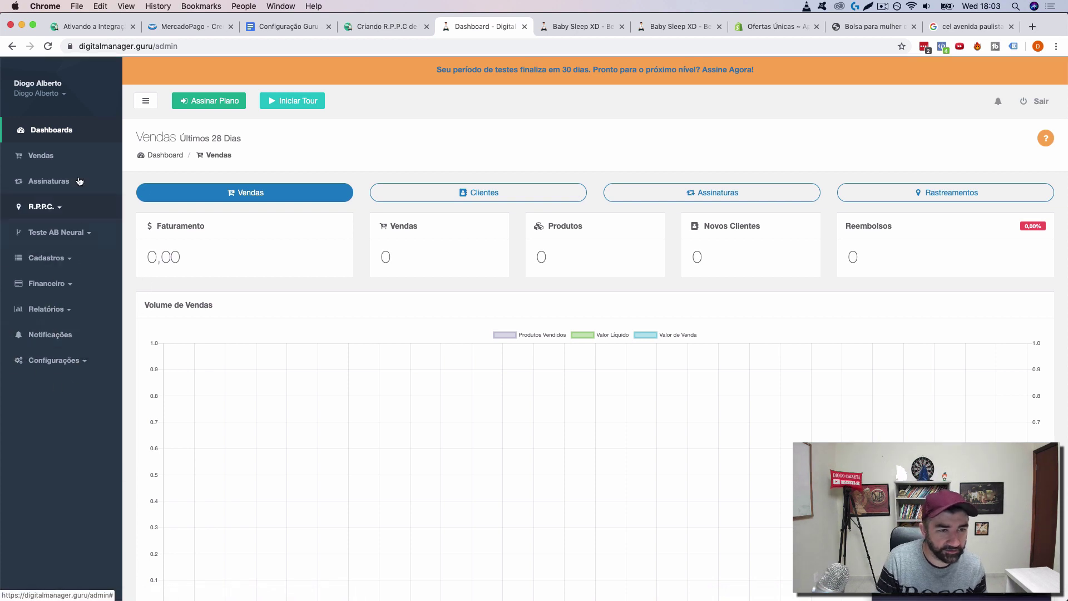
left_click(54, 265)
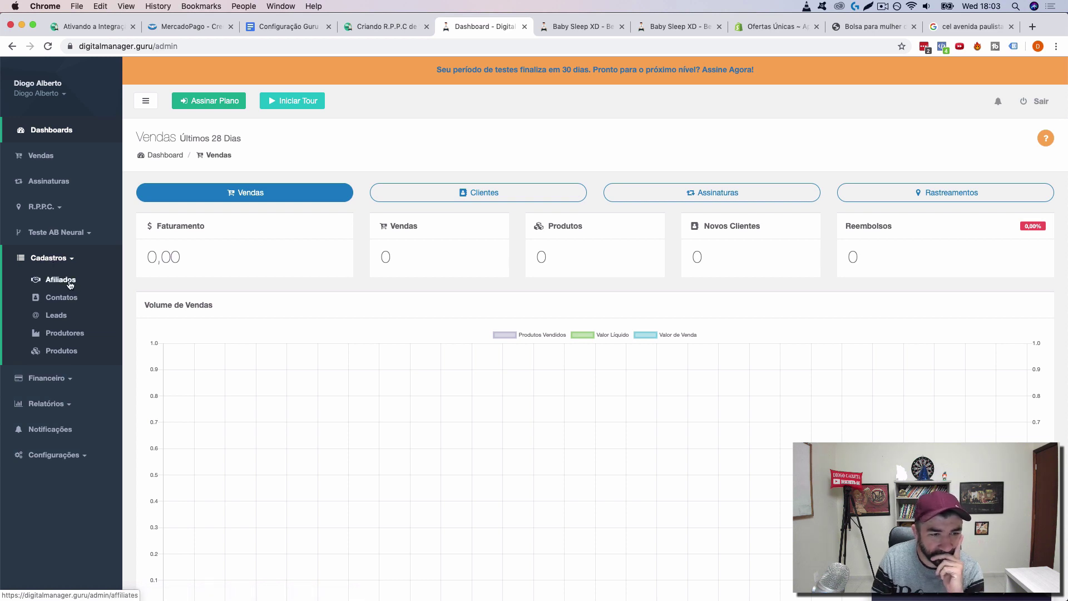
left_click(43, 206)
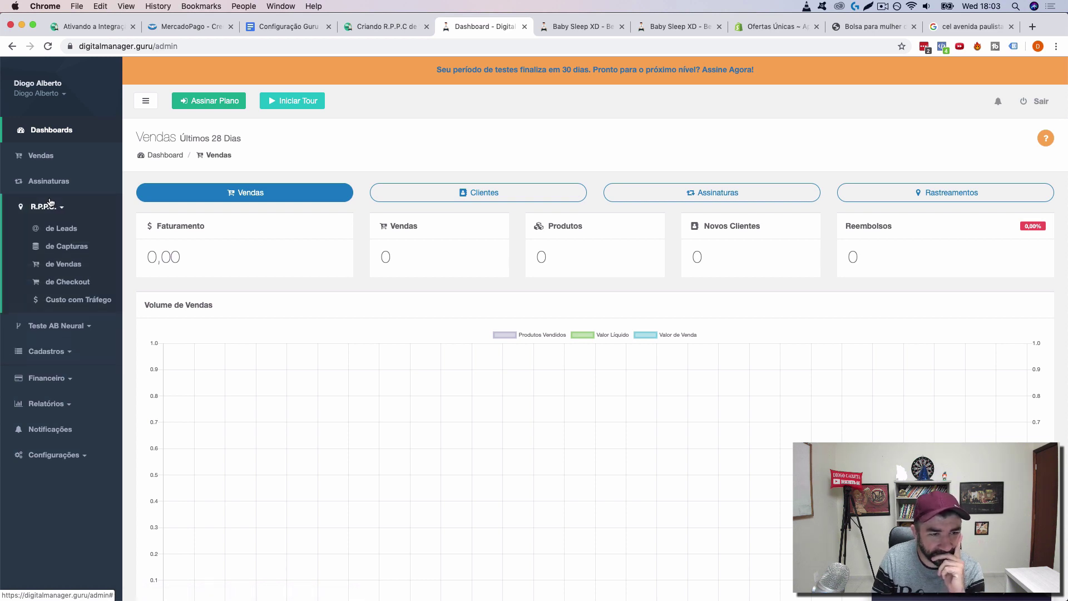
left_click(76, 266)
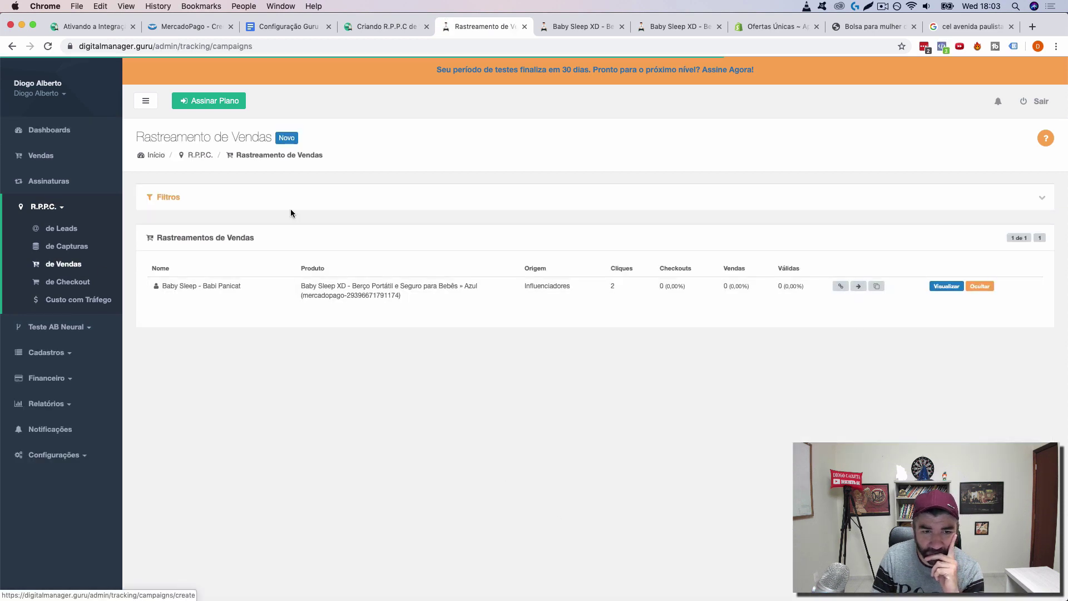
Step: Duplicate Babi Panicat as 'Baby Sleep - Drop Ads - 1' with Facebook origin and save it
left_click(876, 286)
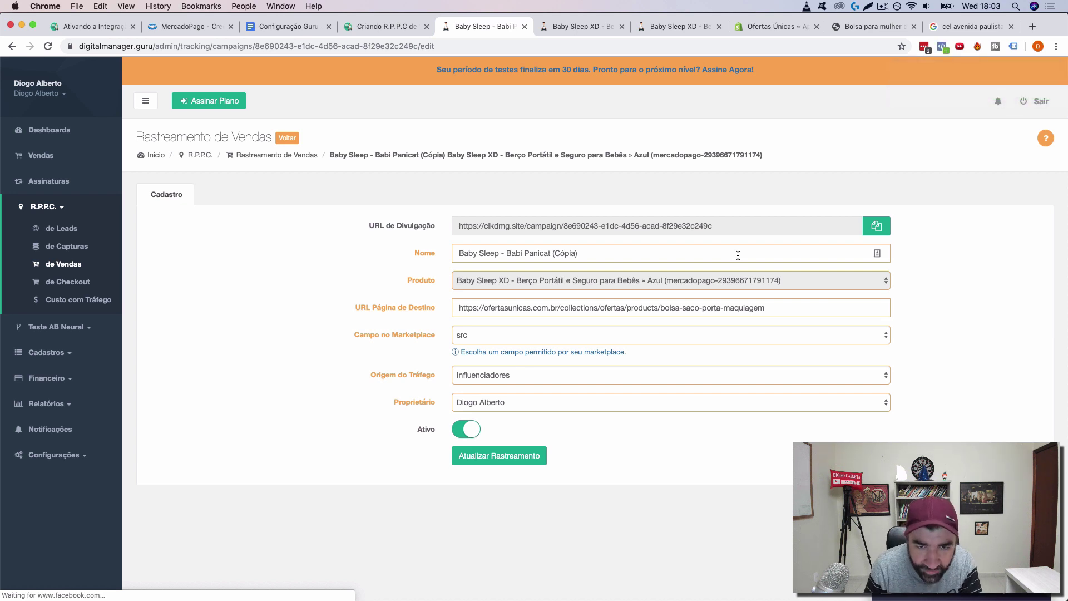
left_click_drag(508, 251, 660, 251)
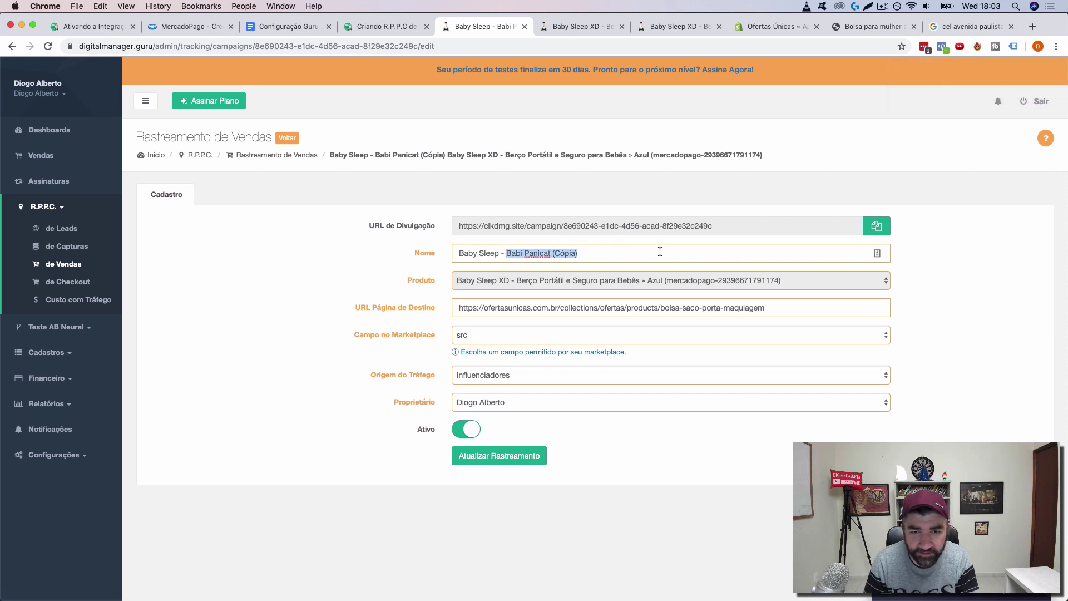
type("F")
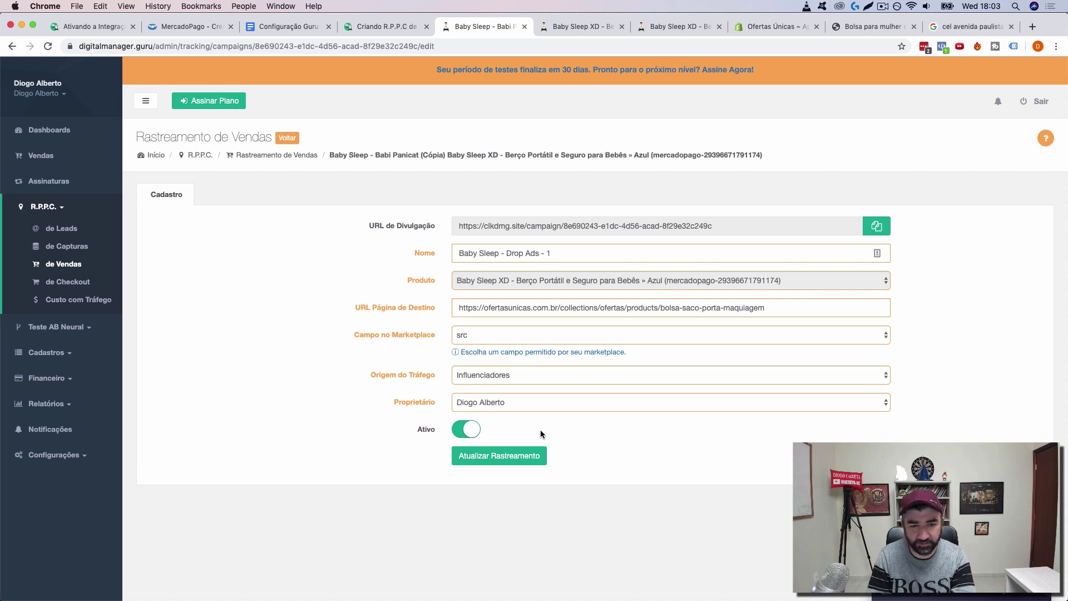
left_click(501, 375)
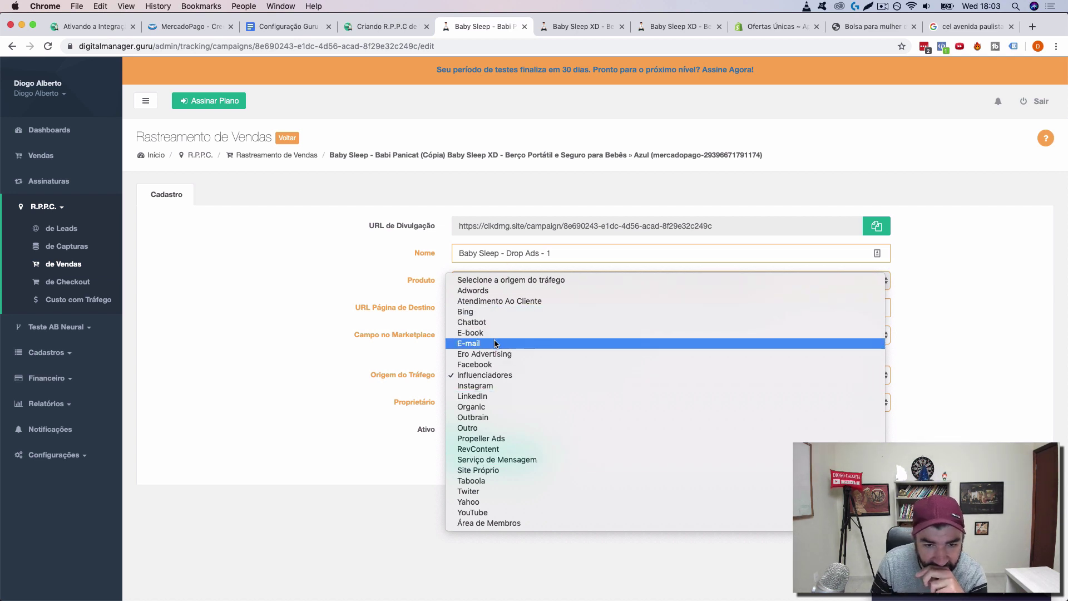
left_click(495, 364)
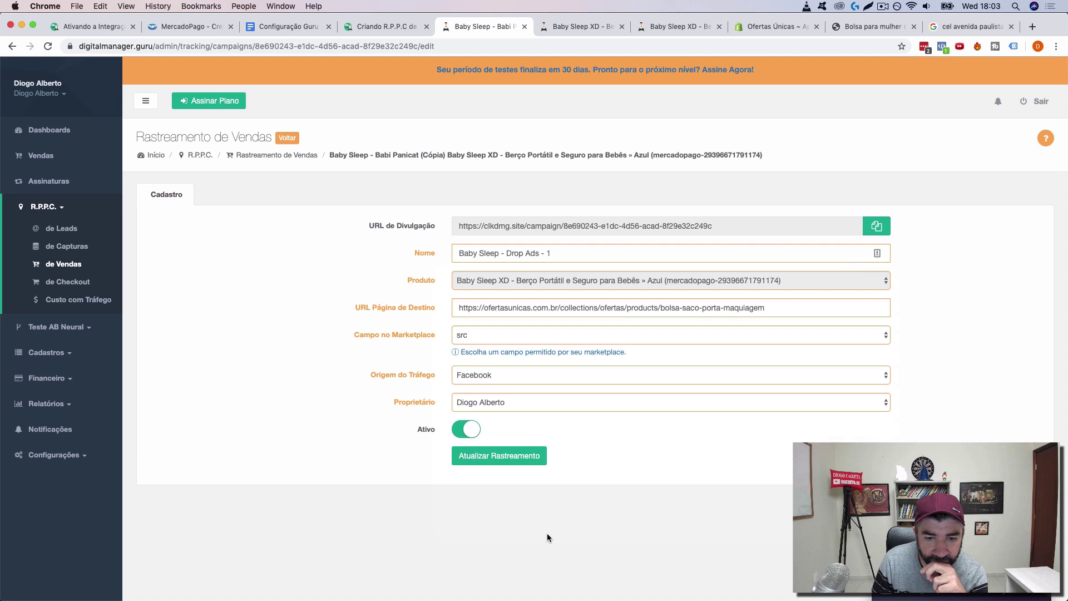
left_click(492, 456)
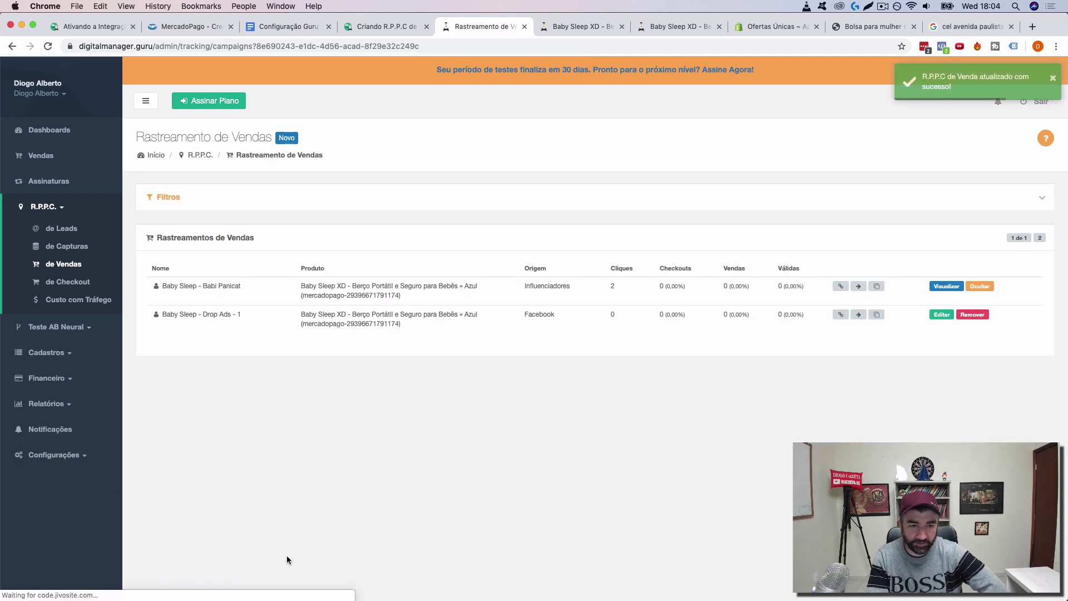
Step: Check the Drop Ads - 1 landing page, copy its tracking link, and re-save its settings
left_click(858, 315)
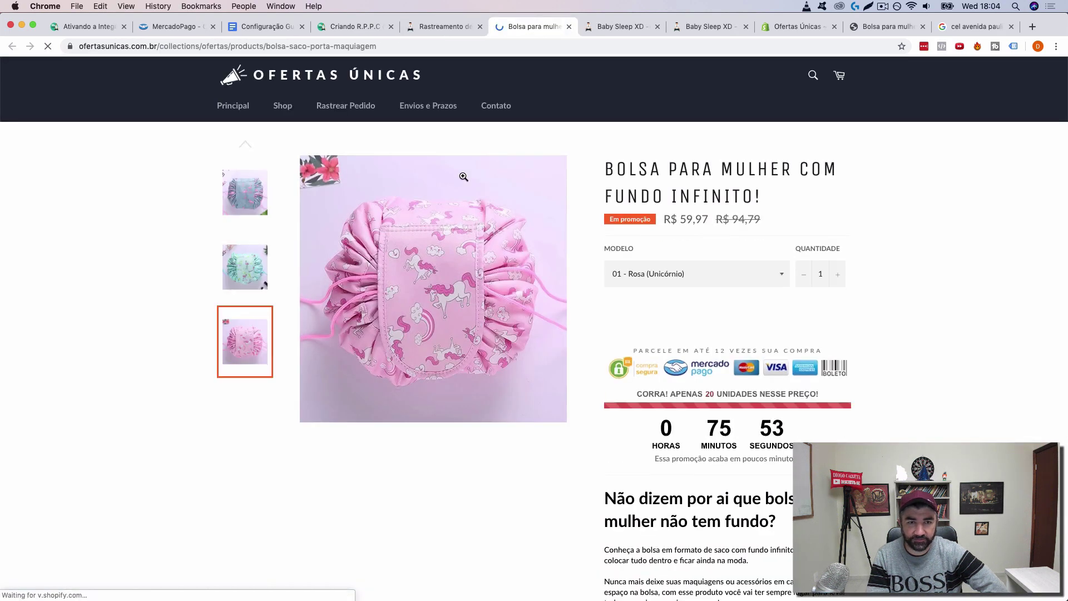
left_click(569, 26)
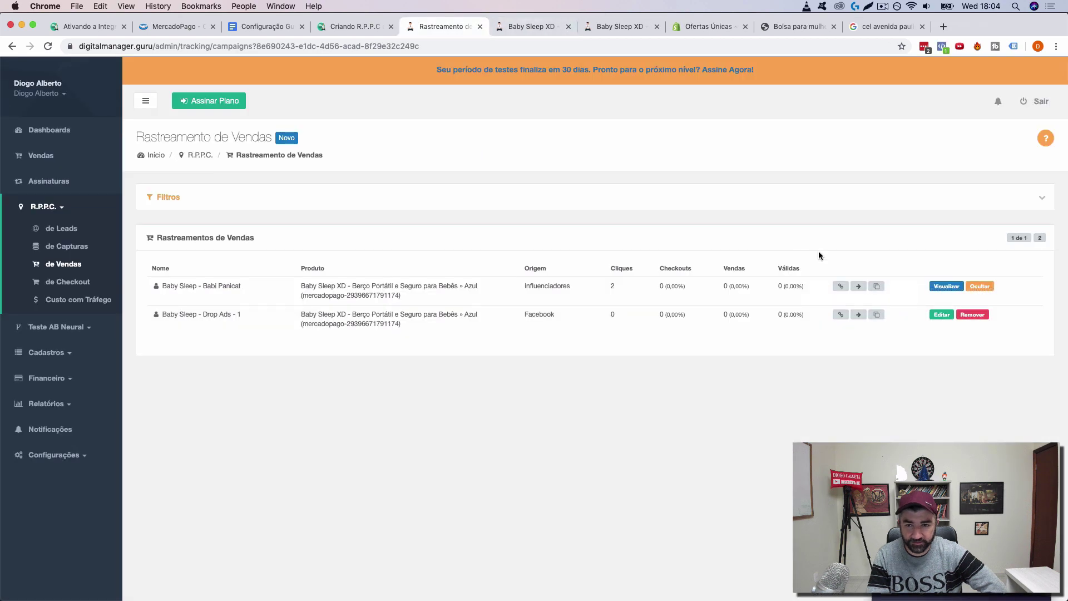
left_click(841, 315)
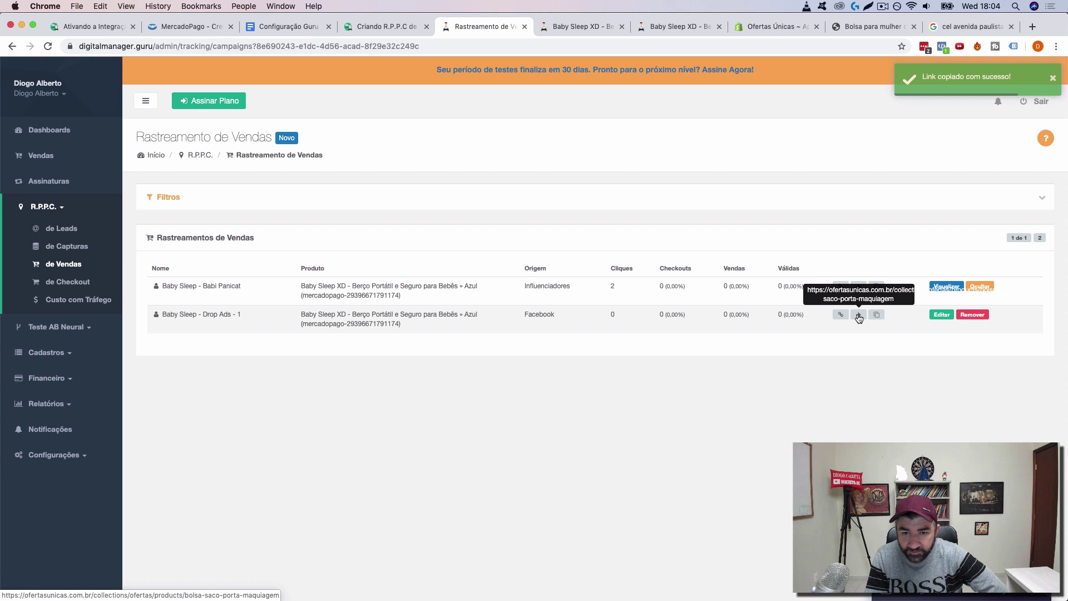
left_click(942, 315)
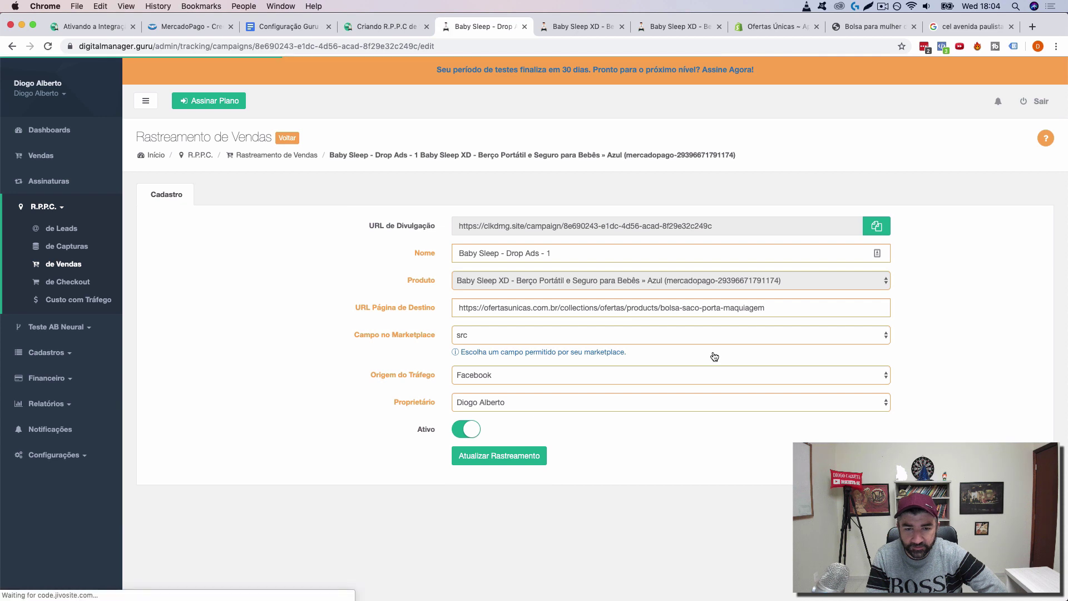
left_click(525, 455)
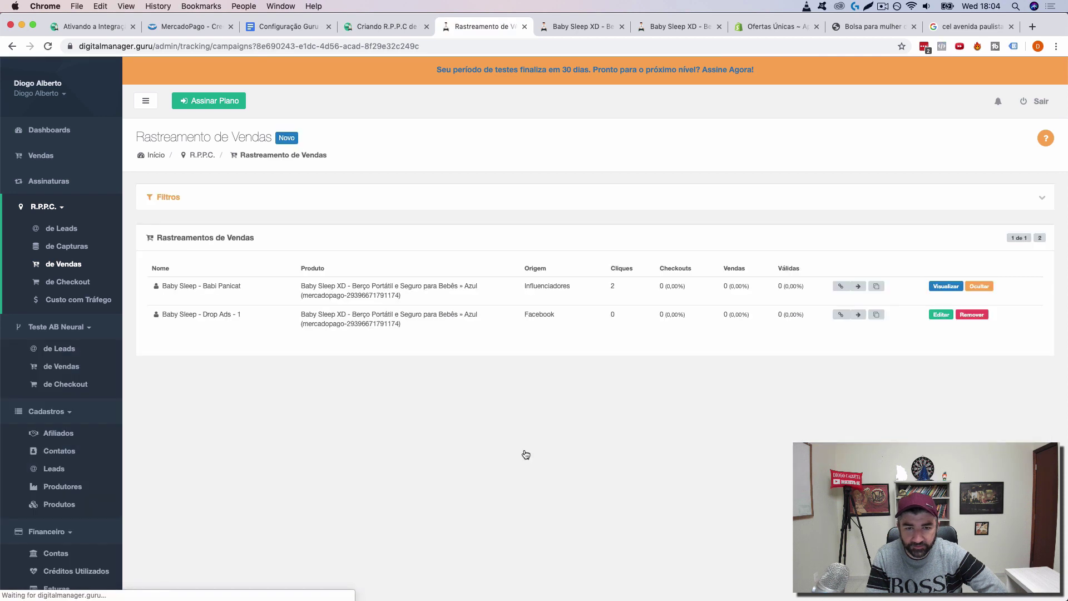
Step: Preview the tracking's landing page, then copy the Drop Ads - 1 link and load it in another tab
left_click(860, 315)
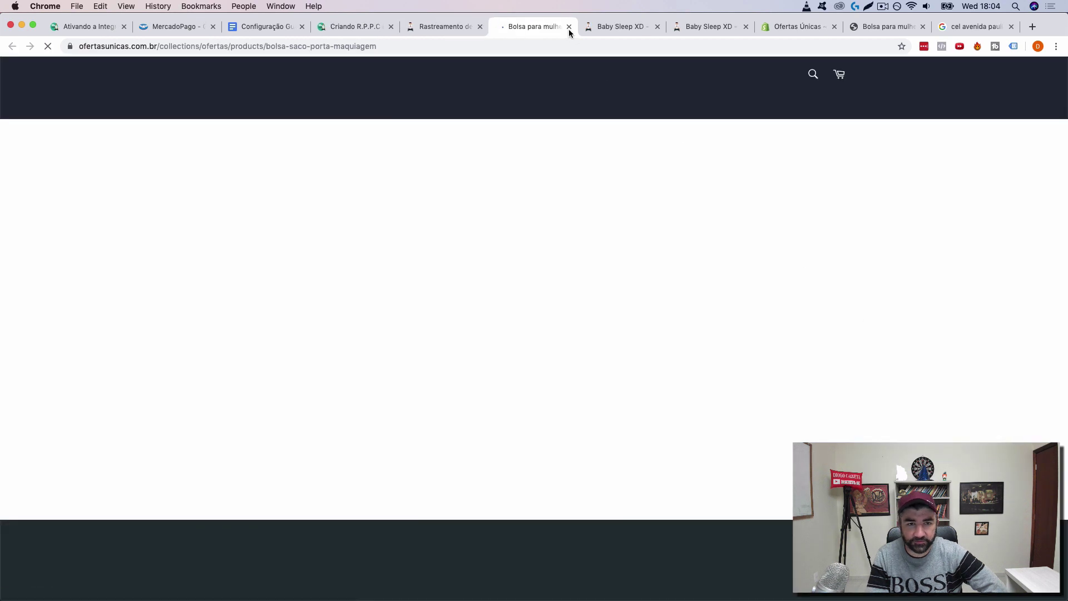
key("super+w")
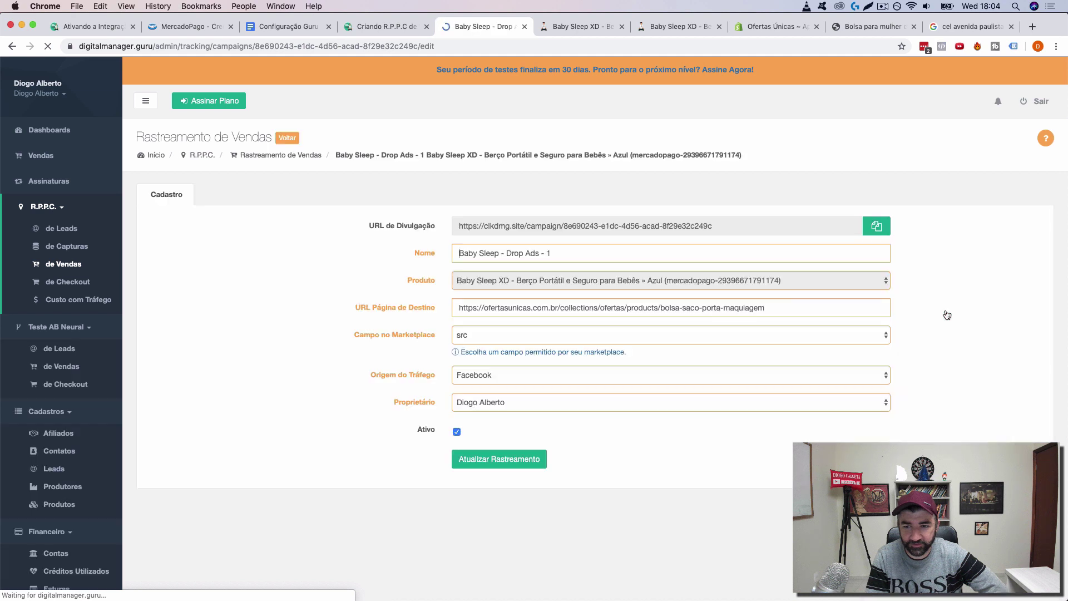
left_click(872, 235)
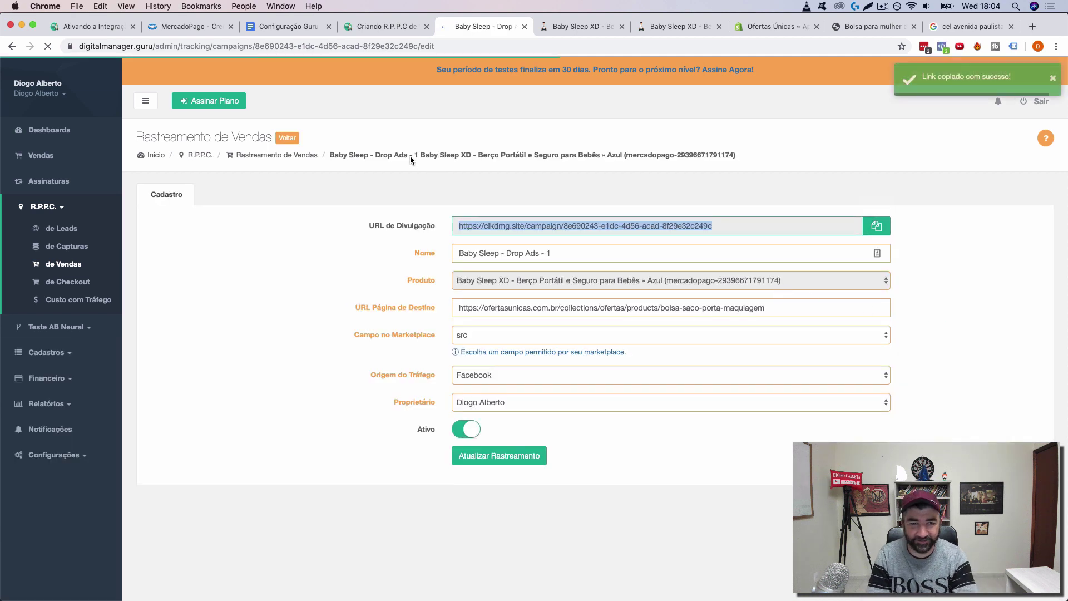
left_click(567, 28)
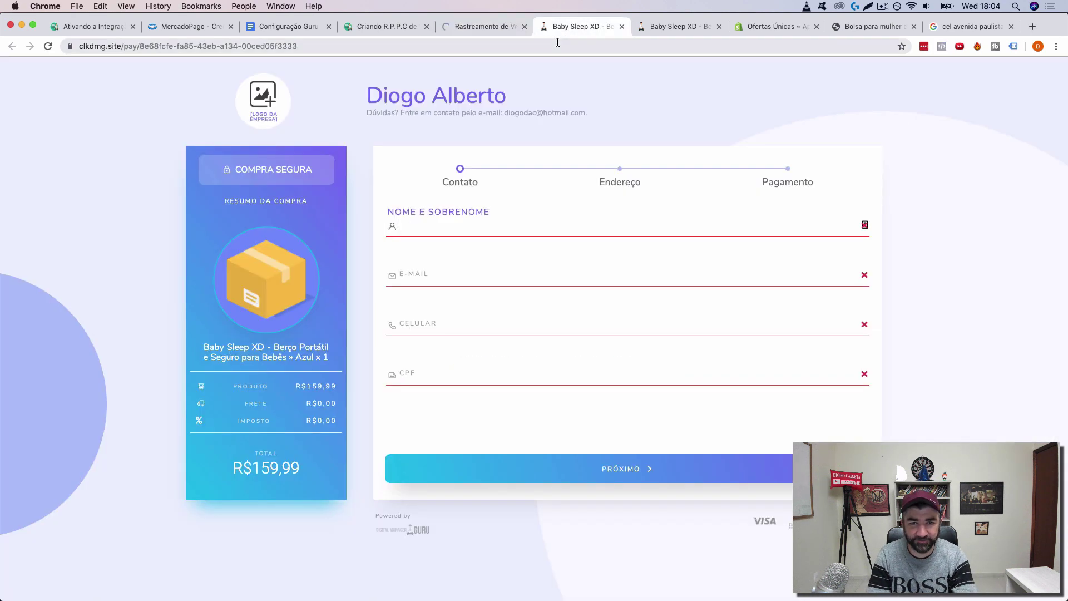
left_click(557, 45)
key("super+v")
key("Return")
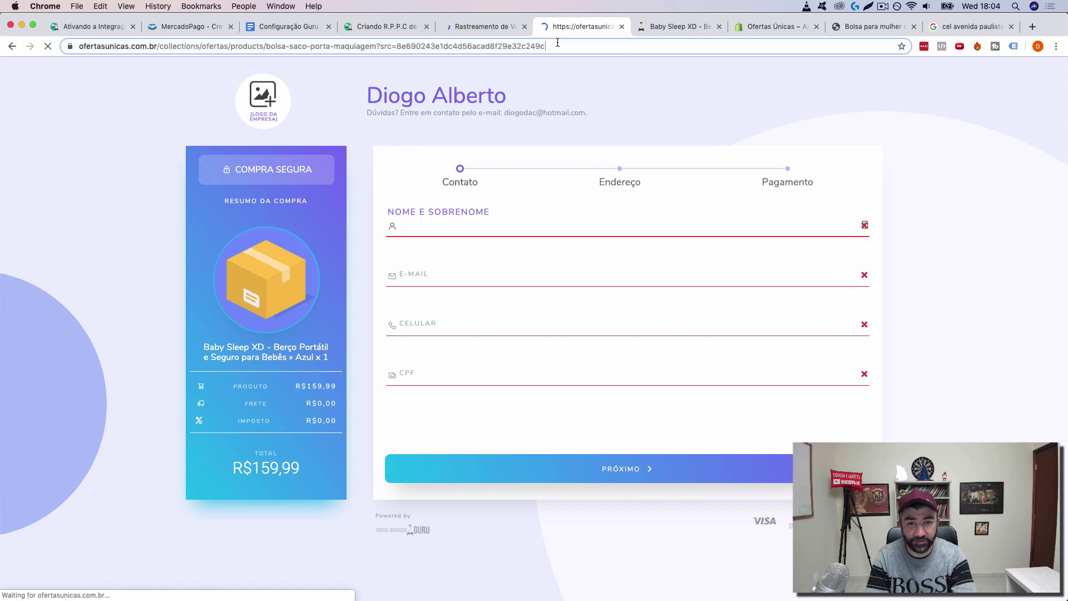
Step: Retest the Drop Ads - 1 link twice to confirm it redirects to the bag product page
left_click(558, 42)
key("super+v")
key("Return")
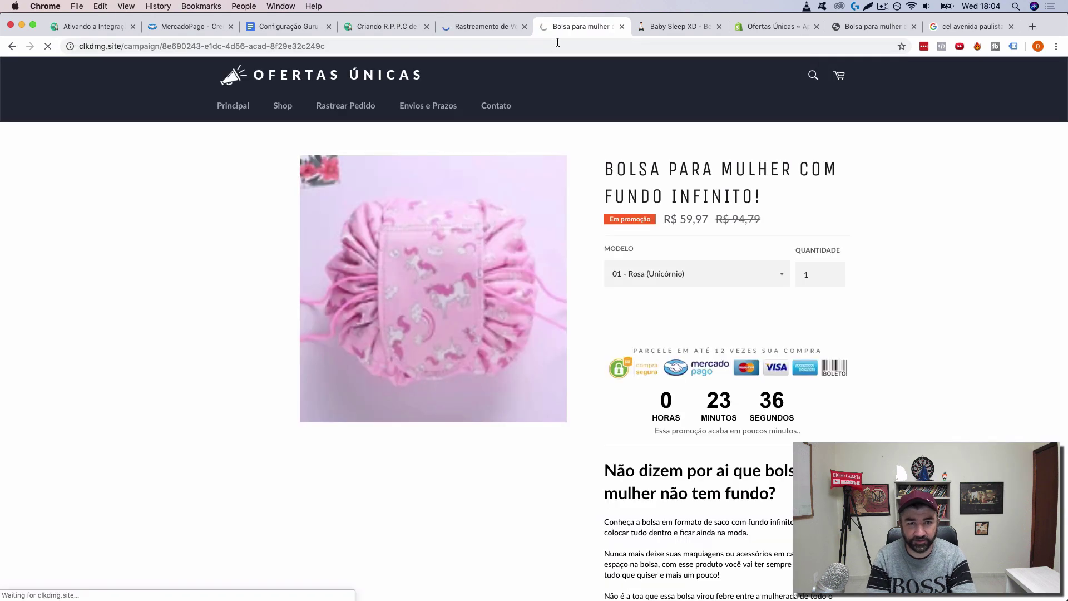
left_click(558, 45)
key("super+v")
key("Return")
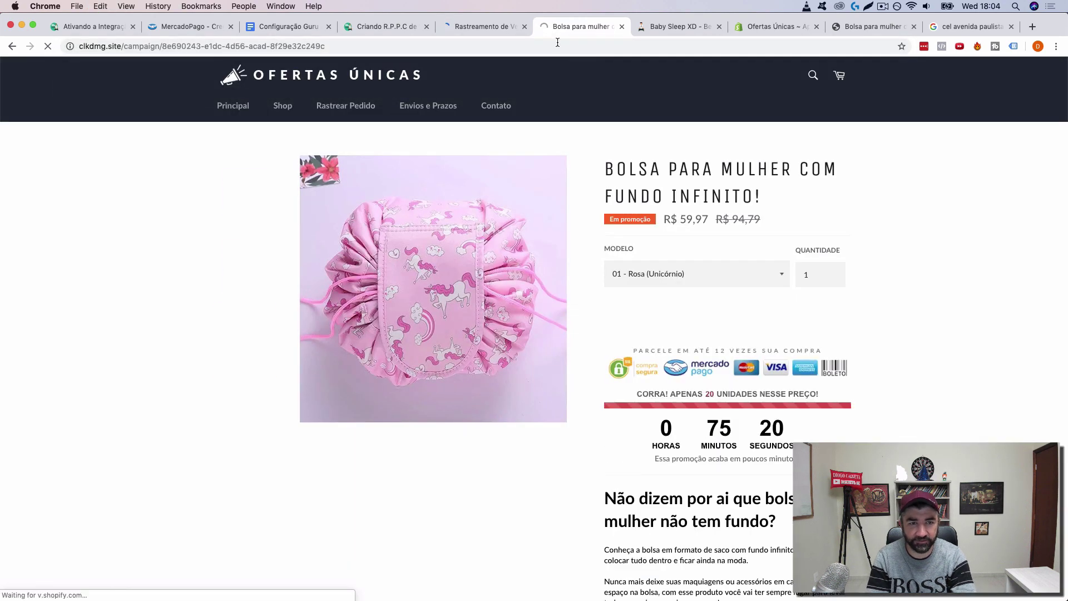
left_click(481, 26)
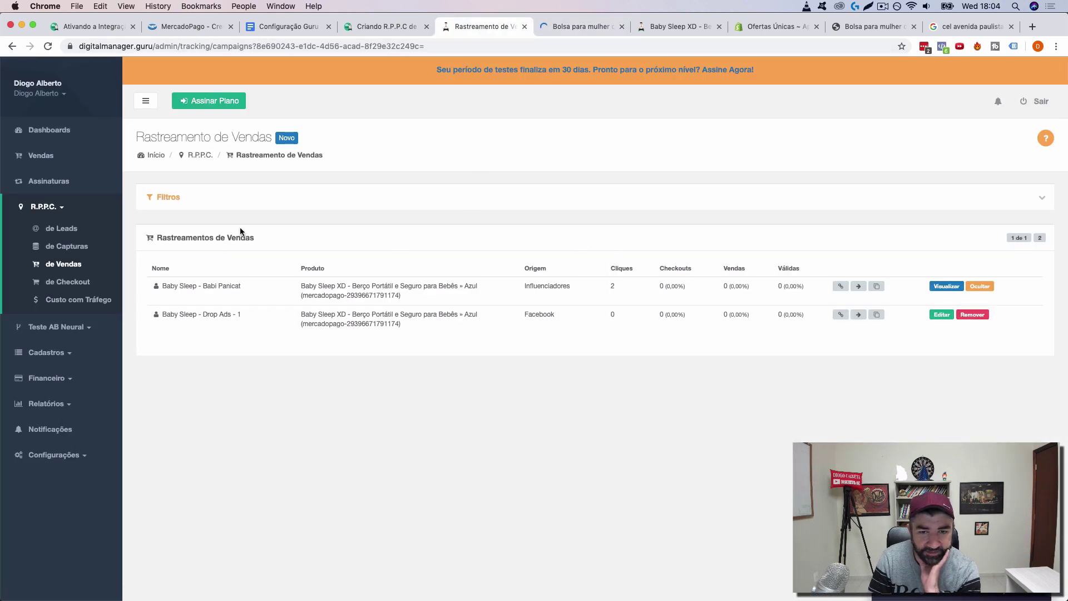
Step: Refresh the tracking list and open the copied tracking link in the bag product tab
left_click(47, 46)
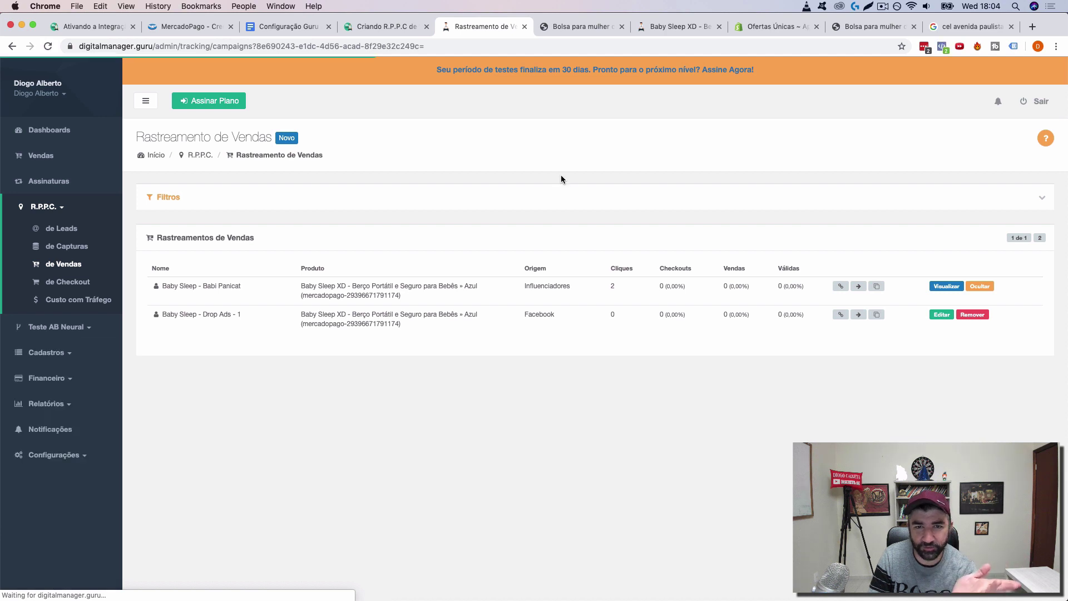
left_click(569, 29)
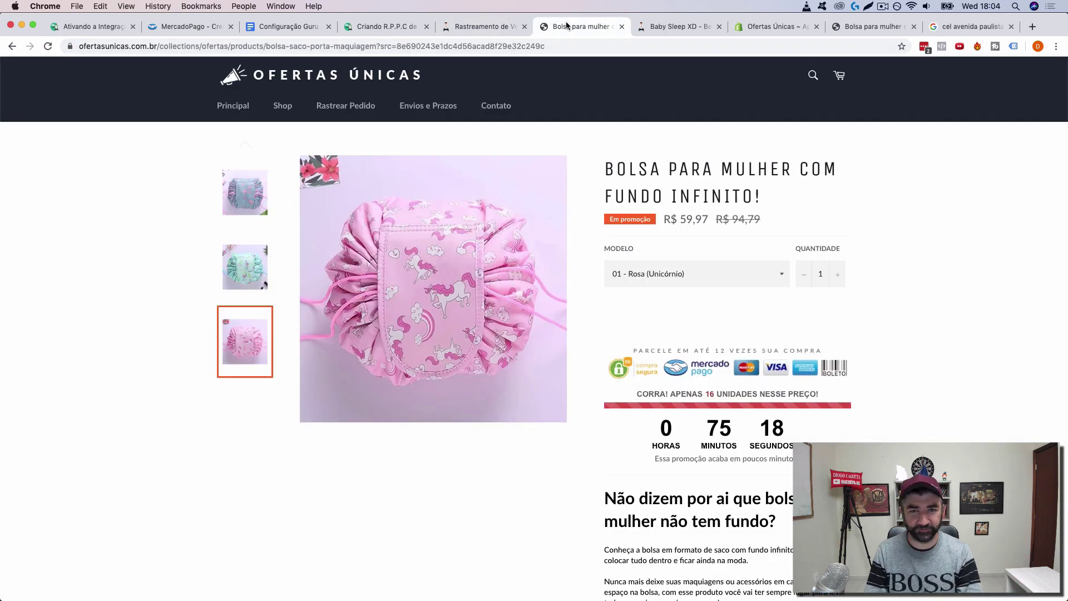
left_click(549, 47)
key("cmd+v")
key("Return")
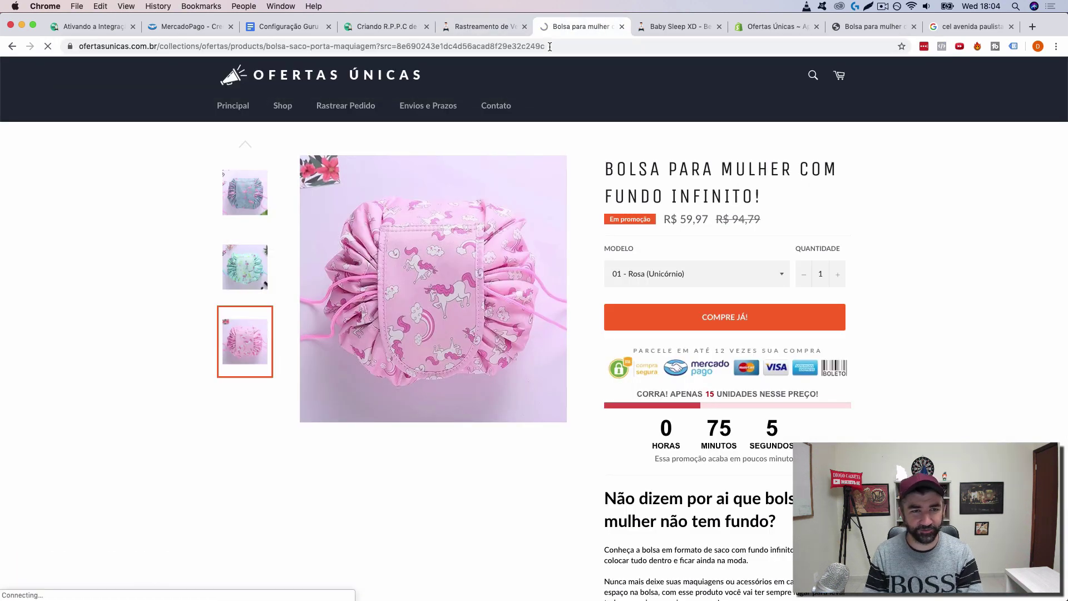
Step: Start a checkout for the pink Unicórnio bag via COMPRE JÁ, then go back to the product
left_click(550, 46)
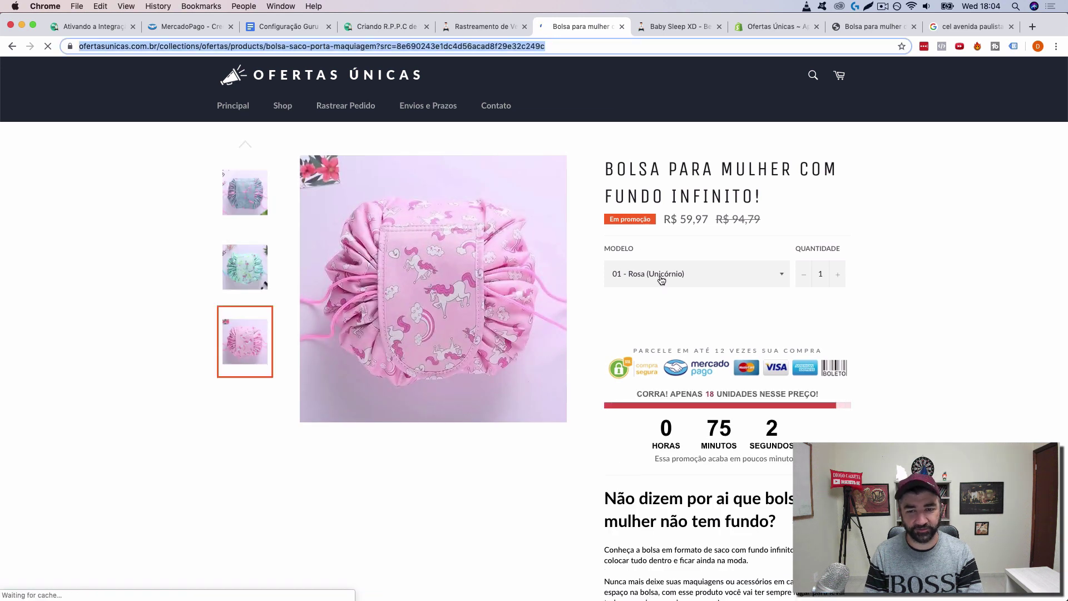
left_click(755, 328)
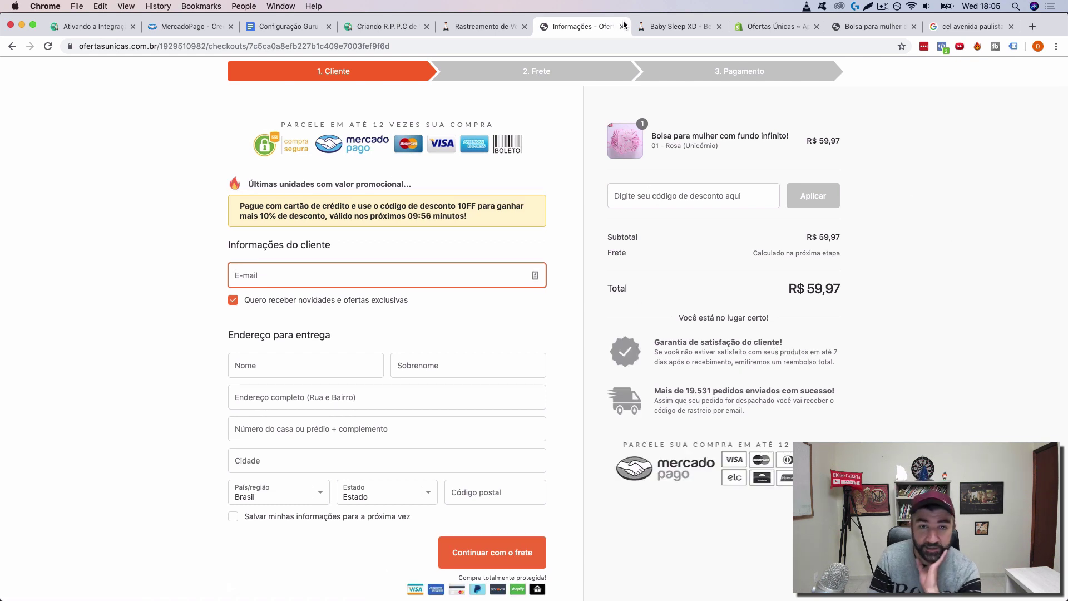
left_click(12, 46)
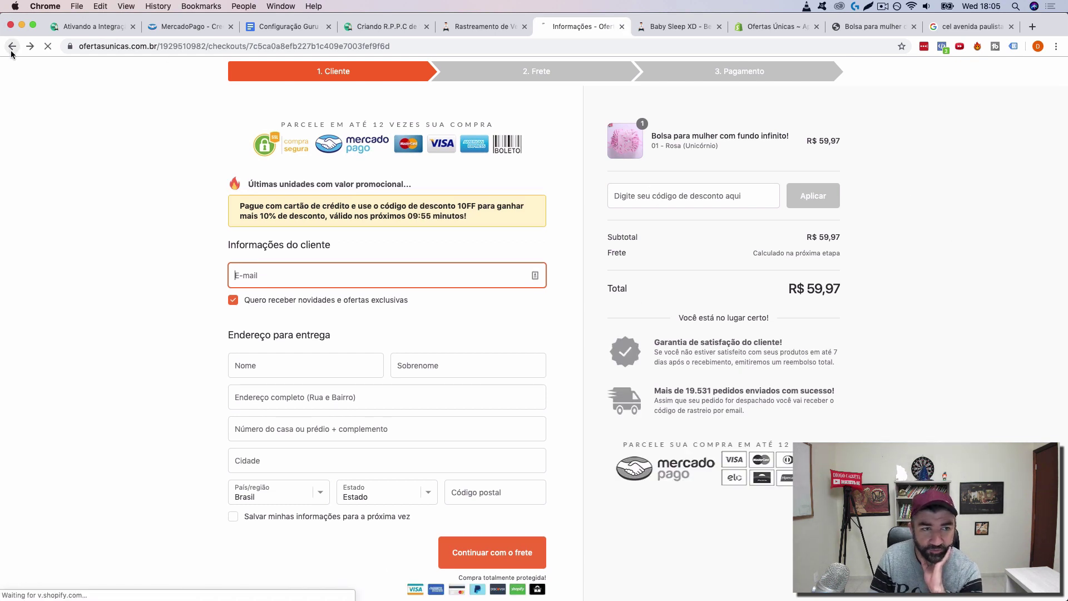
Step: Reload the sales trackings list to see new clicks, check the setup notes, and return to it
left_click(454, 27)
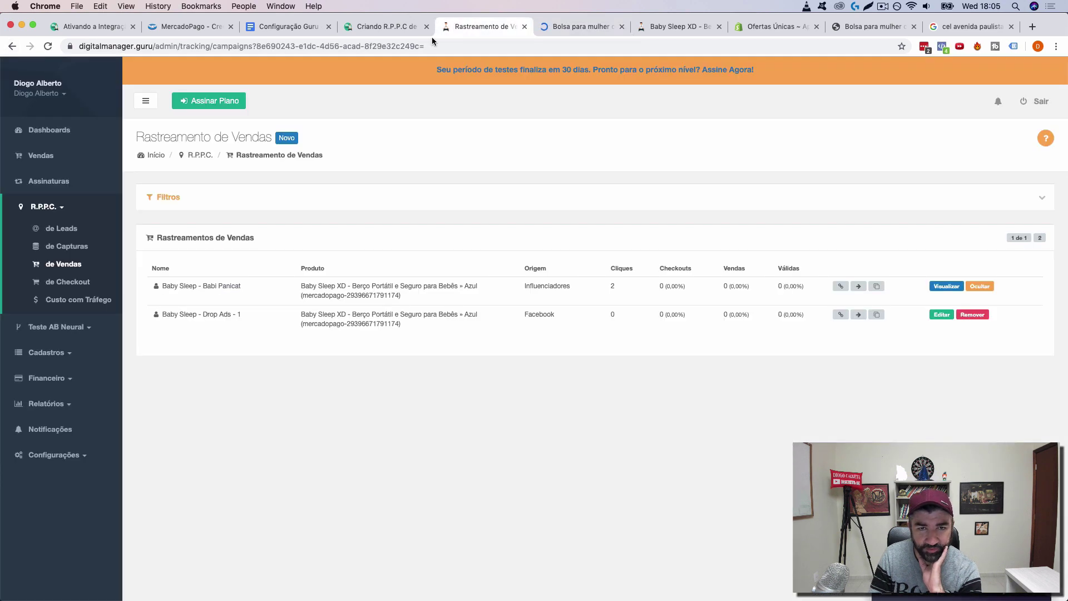
left_click(418, 45)
key("Return")
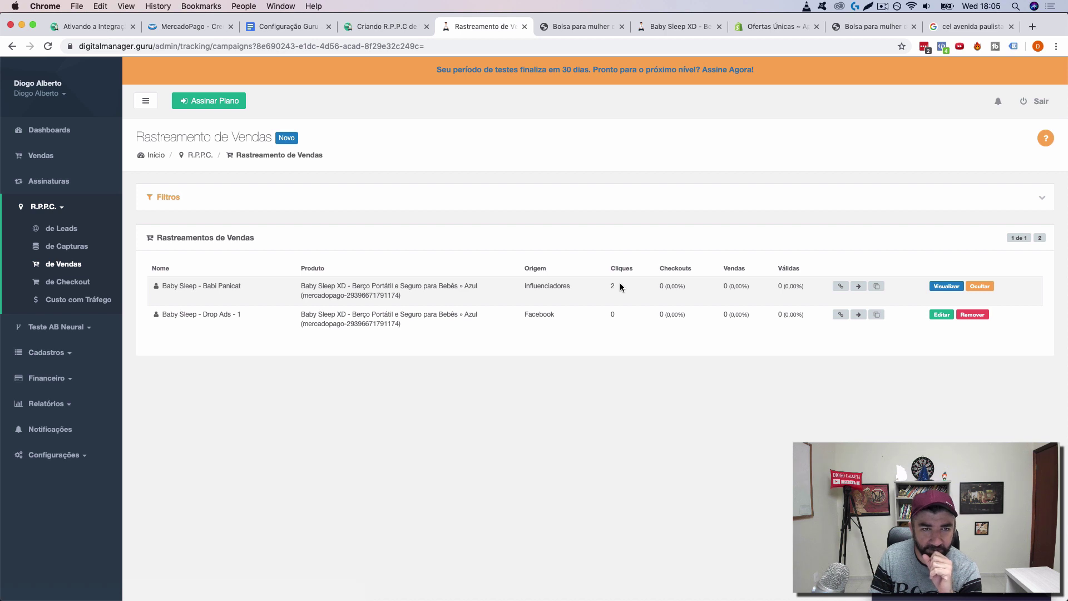
left_click(282, 30)
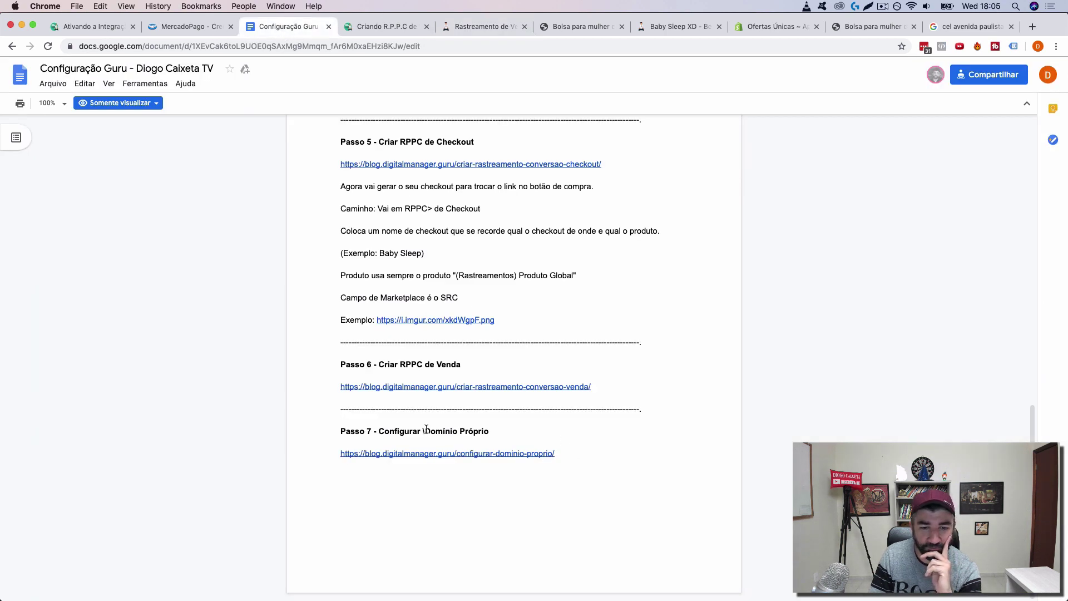
left_click(466, 28)
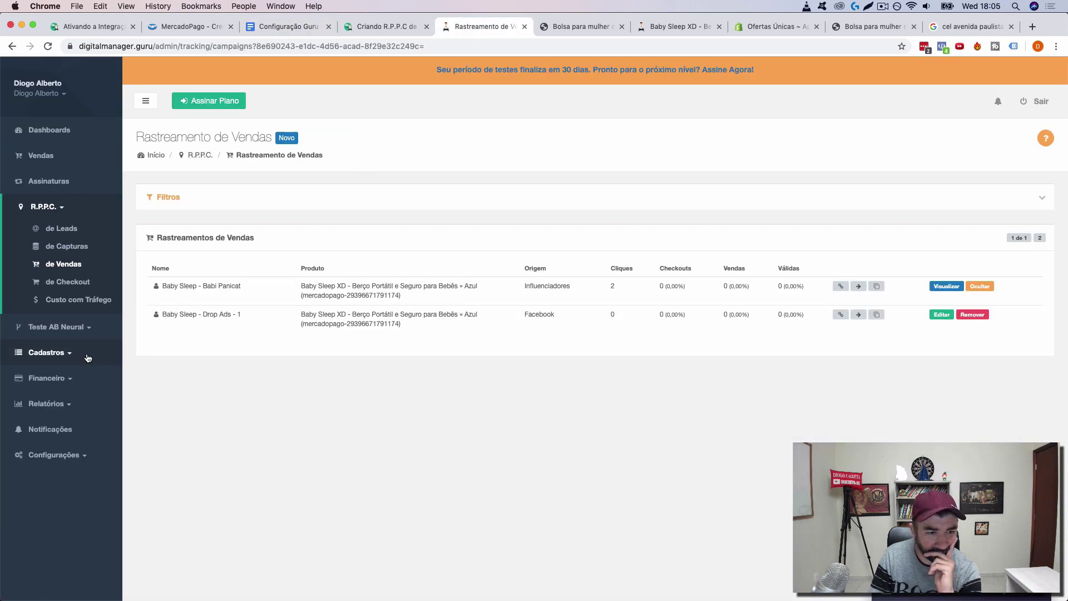
Step: Look through the notification center and the R.P.P.C. tracking report
left_click(55, 454)
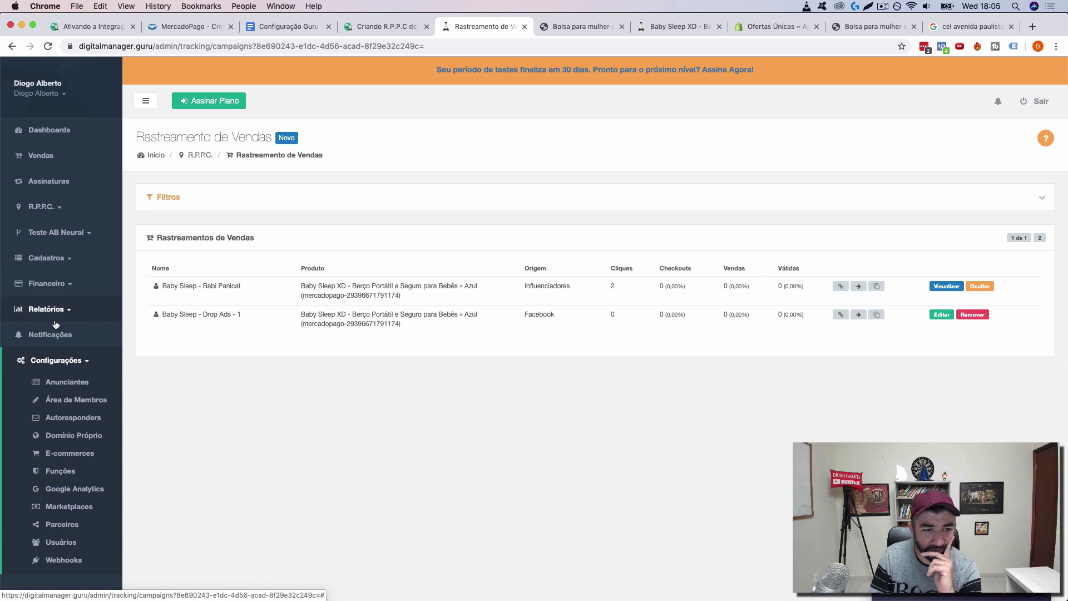
left_click(51, 334)
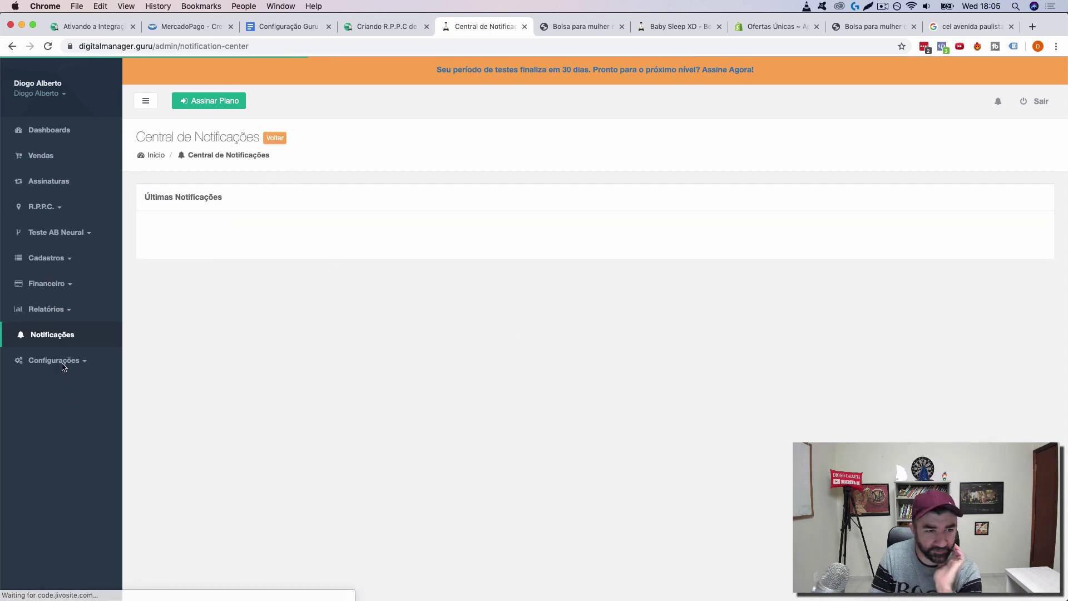
left_click(48, 316)
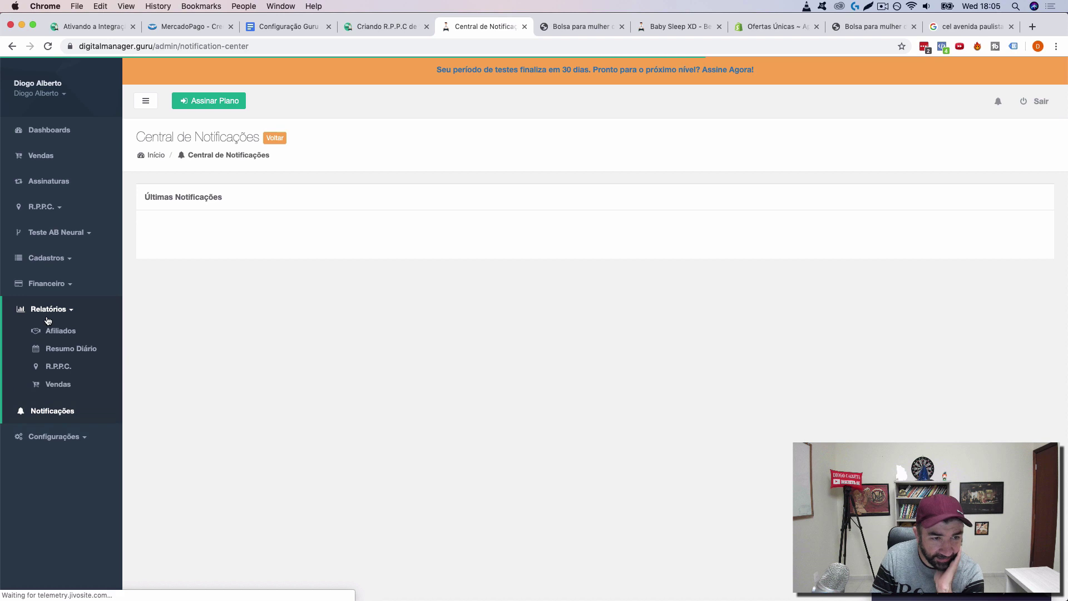
left_click(56, 367)
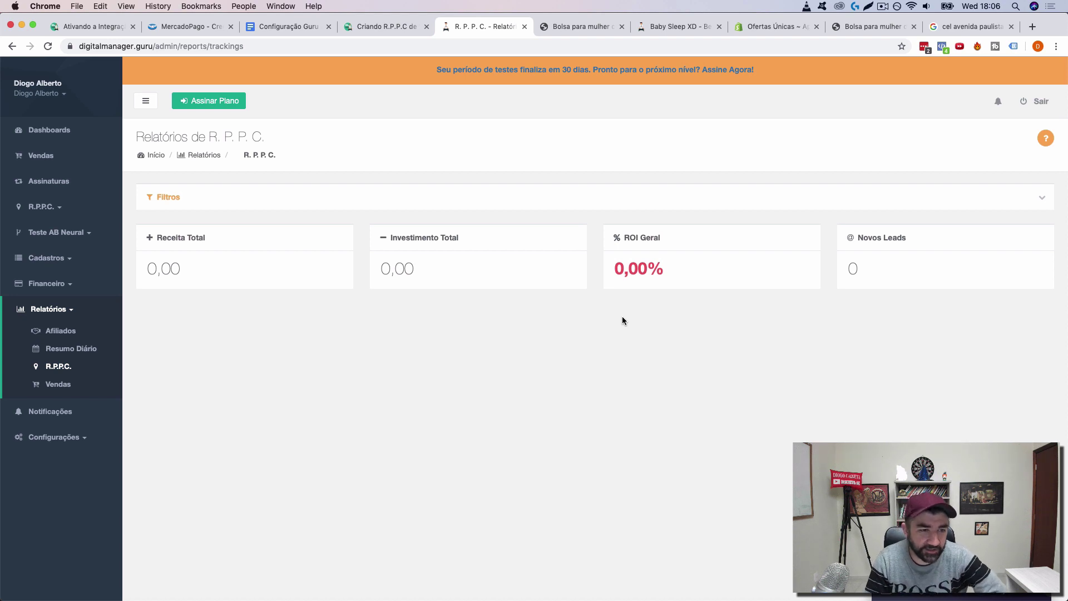
Step: Open the Vendas sales report and scroll through its zero revenue and sales figures
left_click(58, 385)
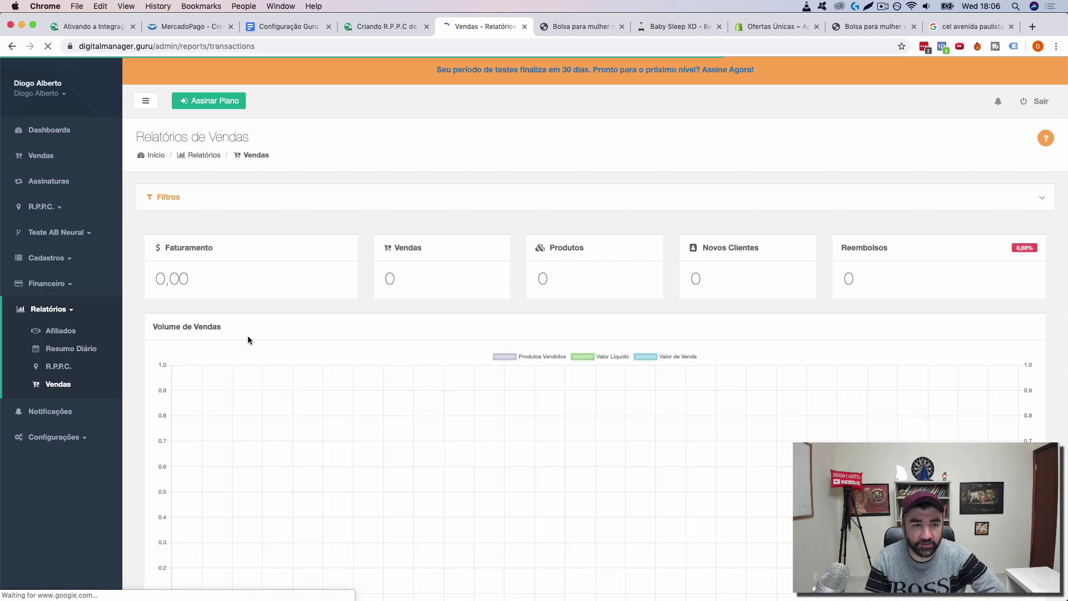
scroll(248, 338, "down", 10)
scroll(248, 335, "up", 15)
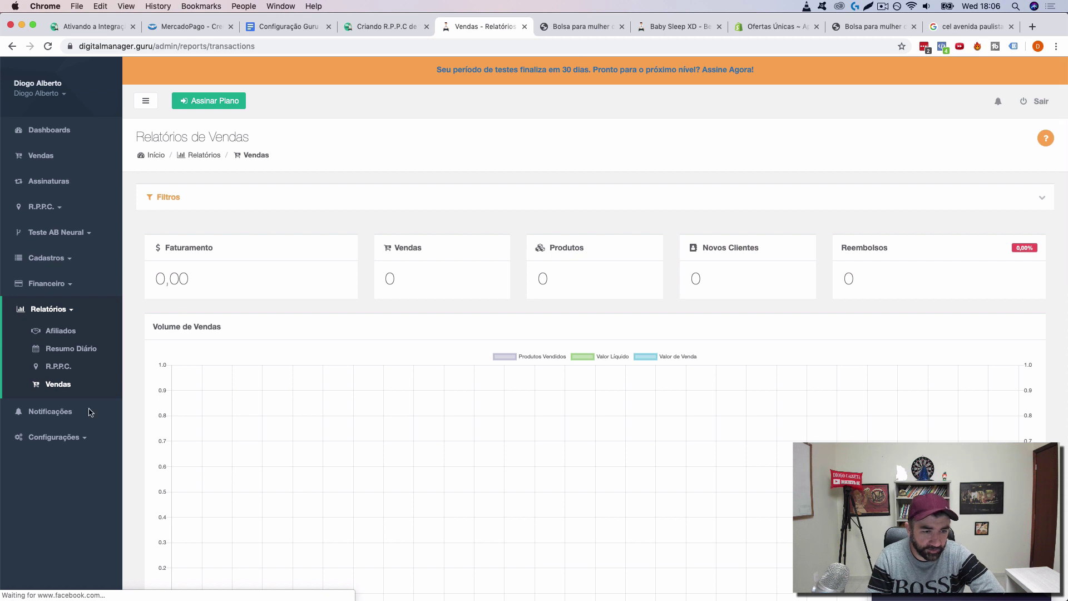
left_click(48, 437)
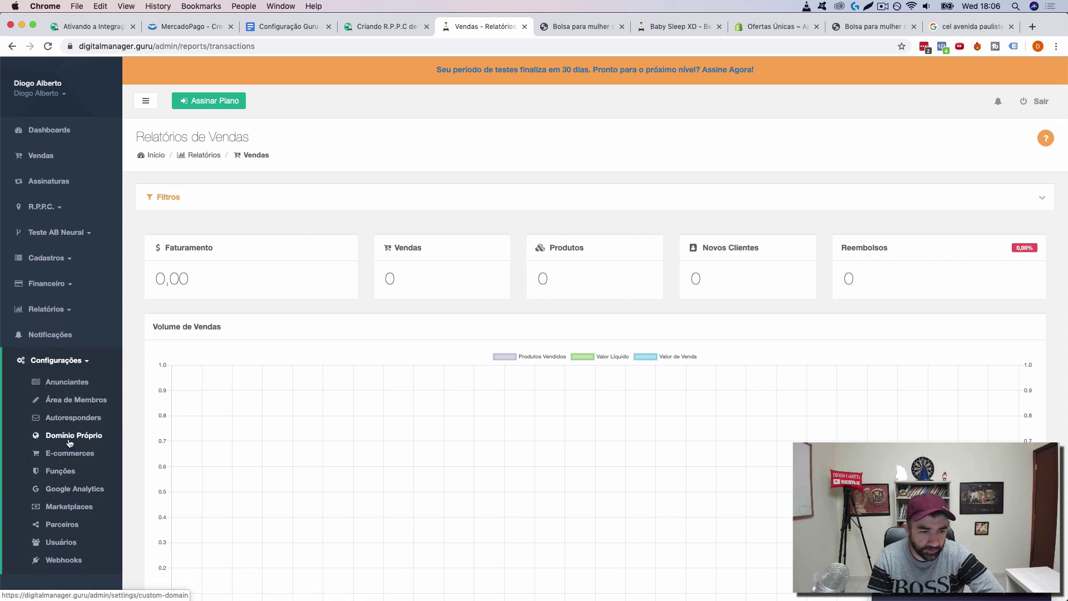
Step: Open the Domínio Próprio settings and select the store's domain from the product page address
left_click(69, 437)
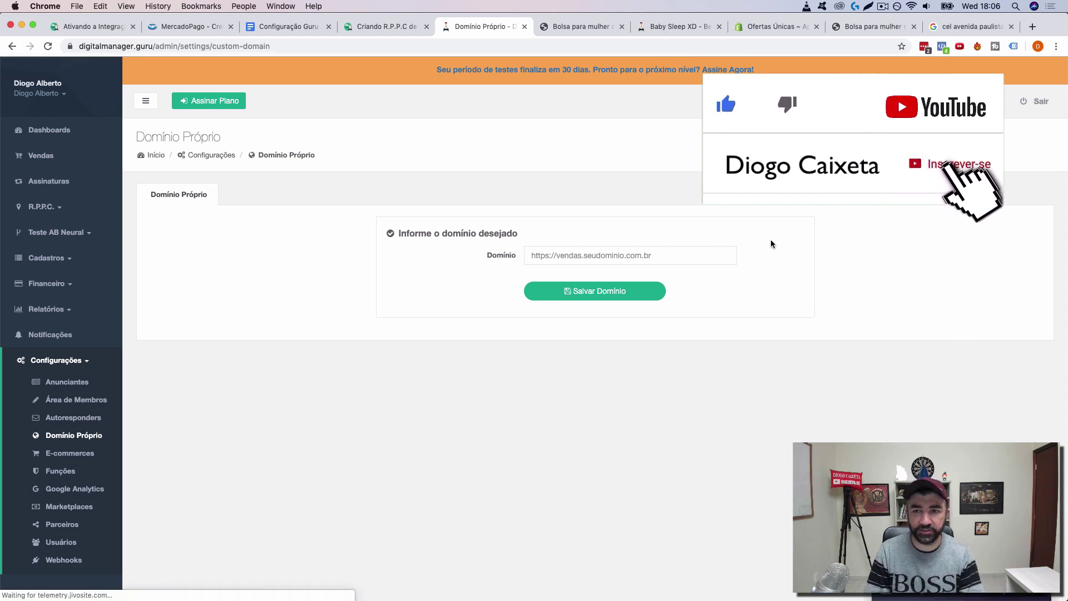
left_click(872, 26)
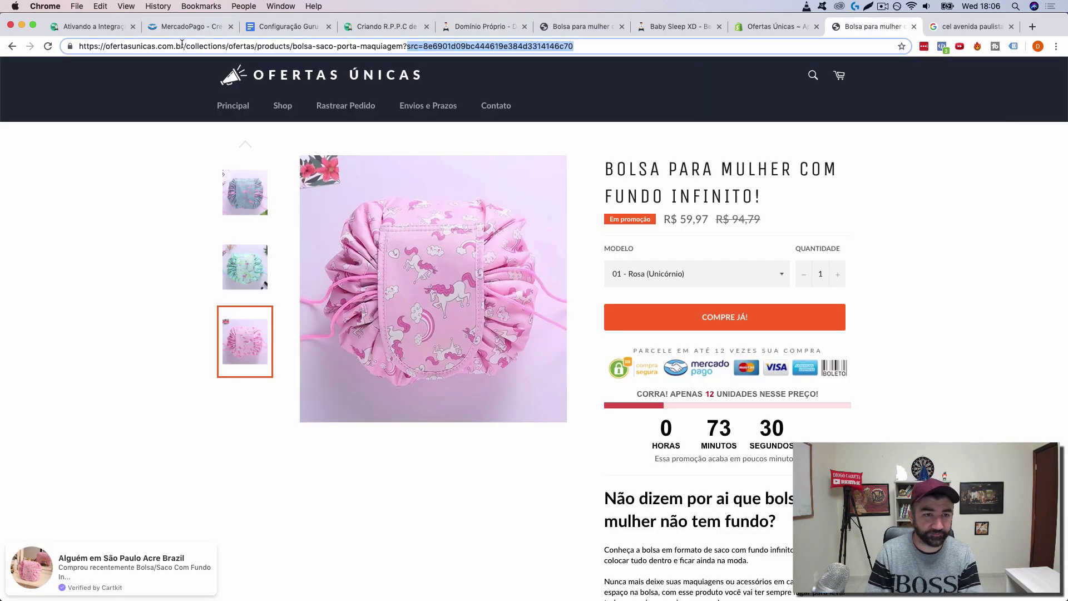
left_click_drag(184, 46, 79, 46)
key("super+c")
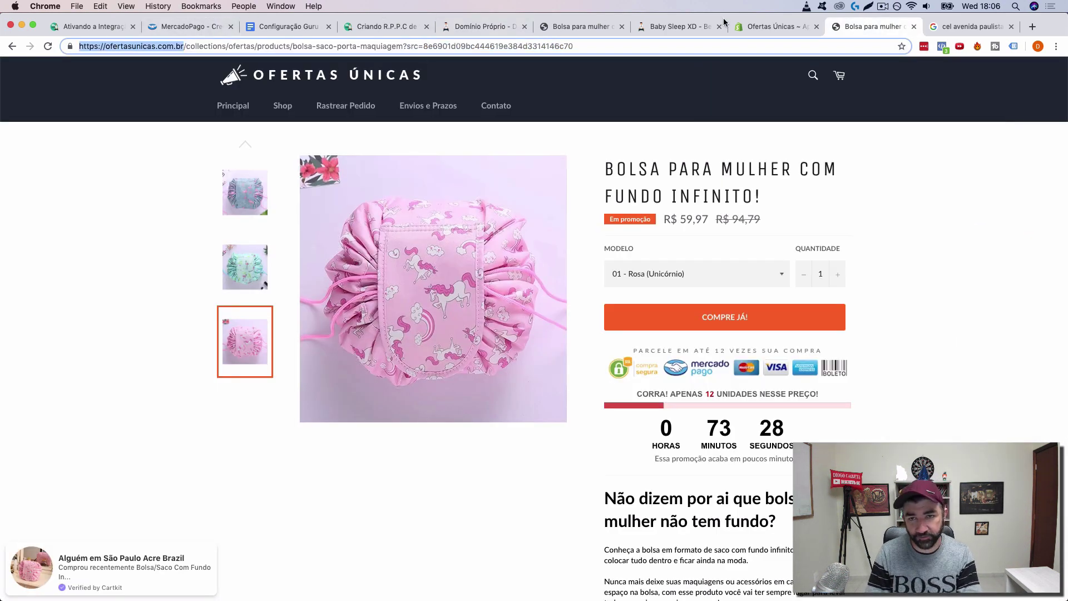
left_click(756, 21)
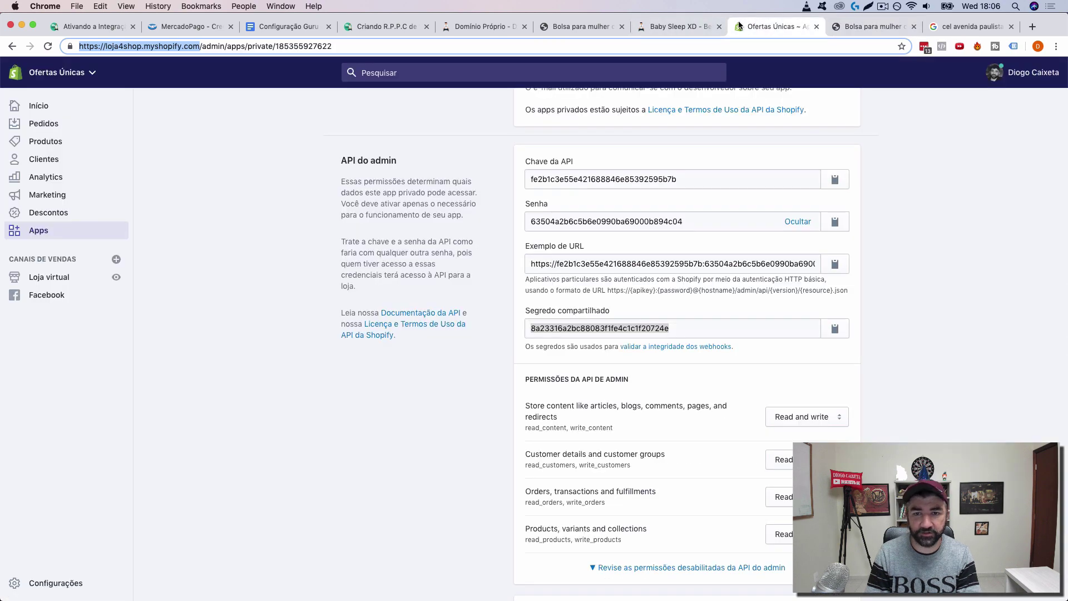
left_click(670, 27)
left_click(567, 25)
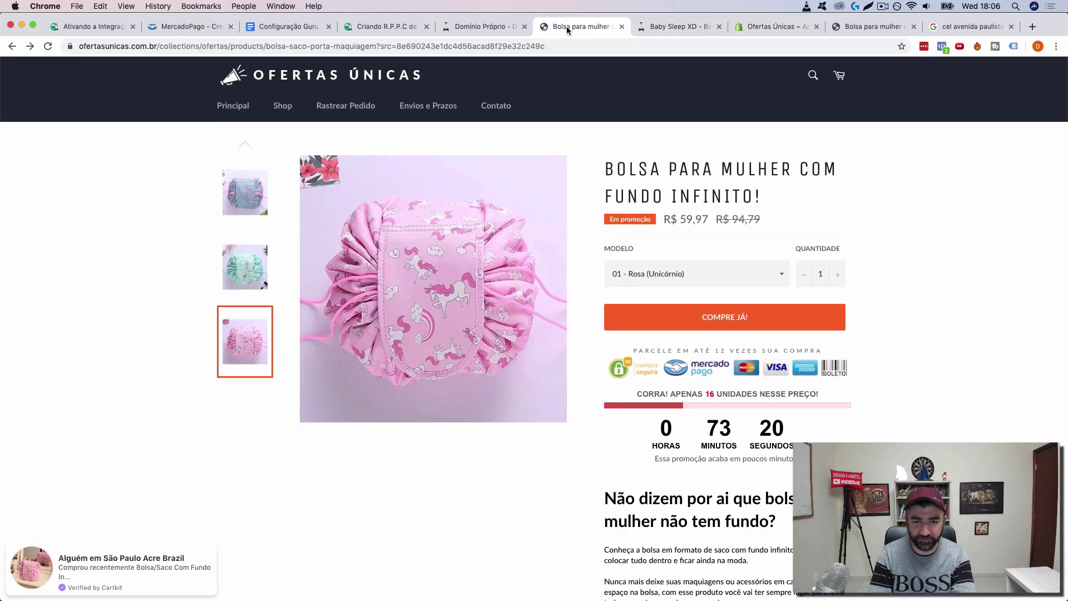
Step: Paste ofertasunicas.com.br into the Domínio field and save the custom domain
left_click(458, 29)
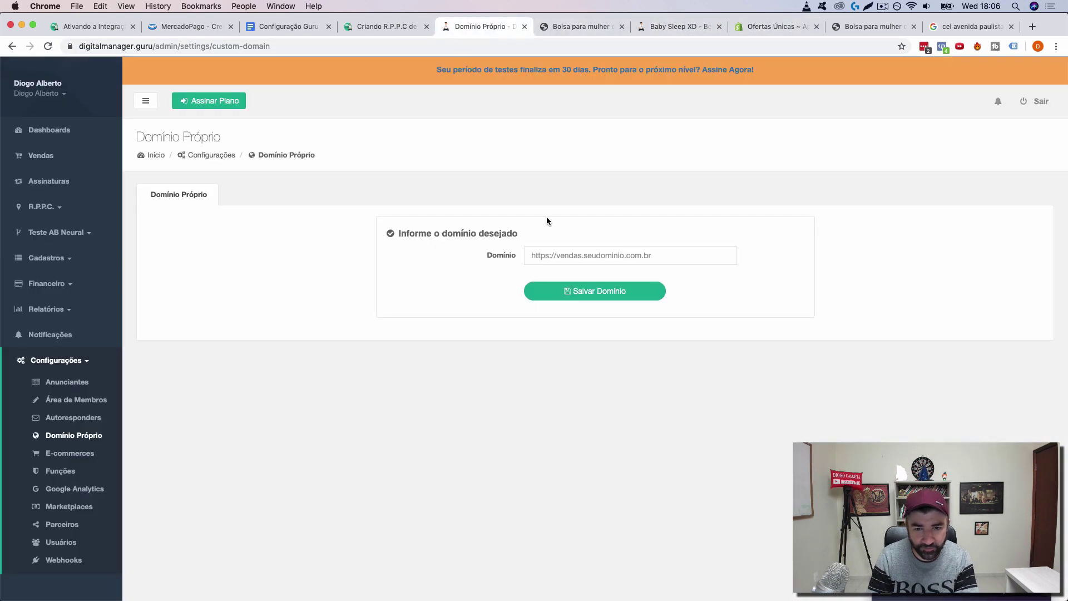
left_click(568, 264)
key("super+v")
left_click(616, 293)
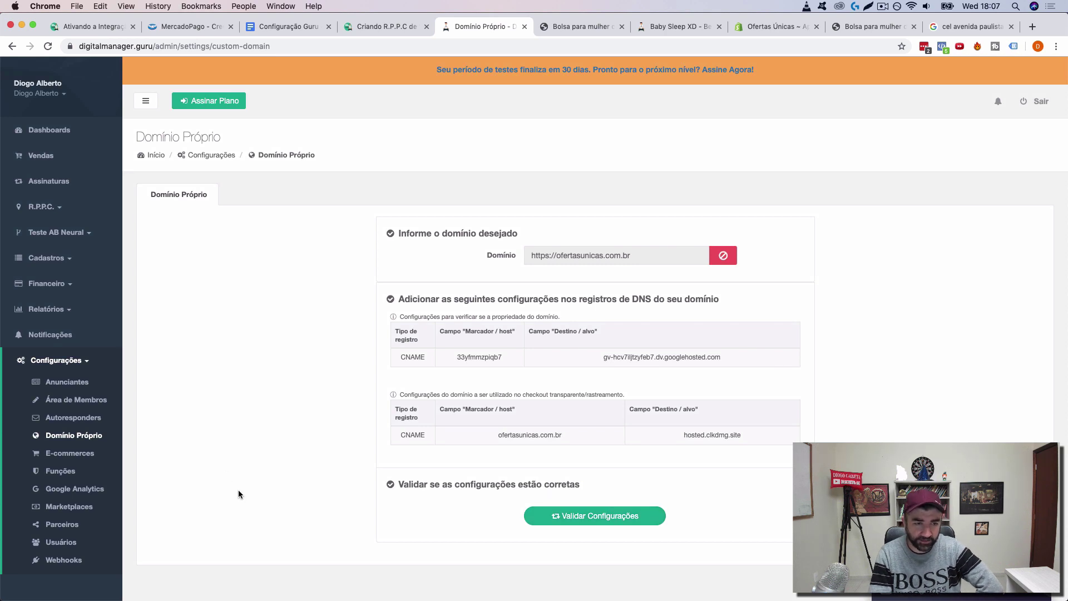
left_click(43, 206)
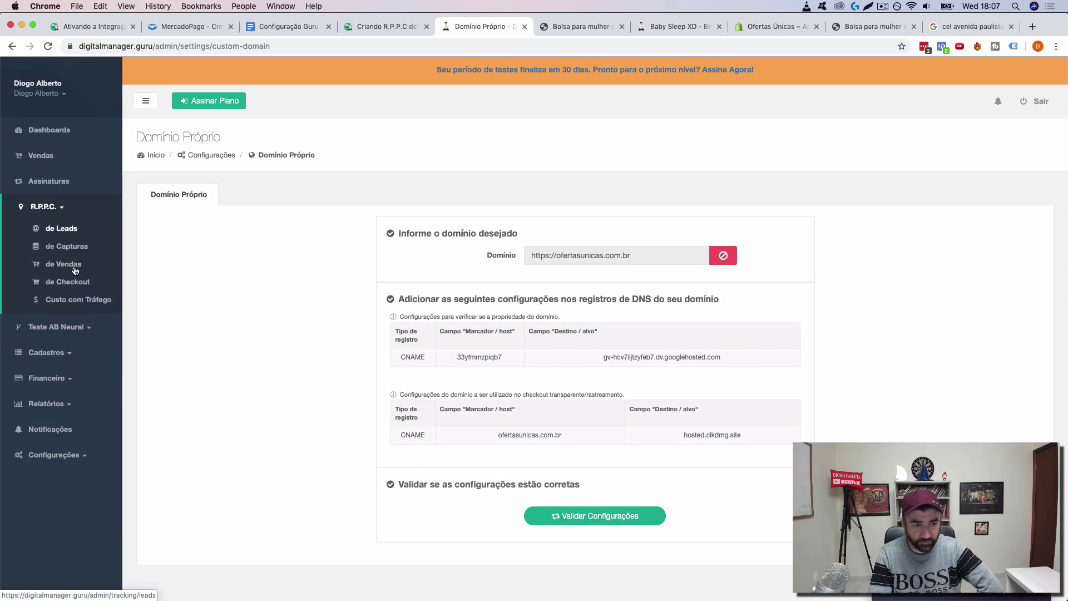
Step: Inspect the Baby Sleep - Checkout 1 checkout tracking and the id in its link
left_click(72, 281)
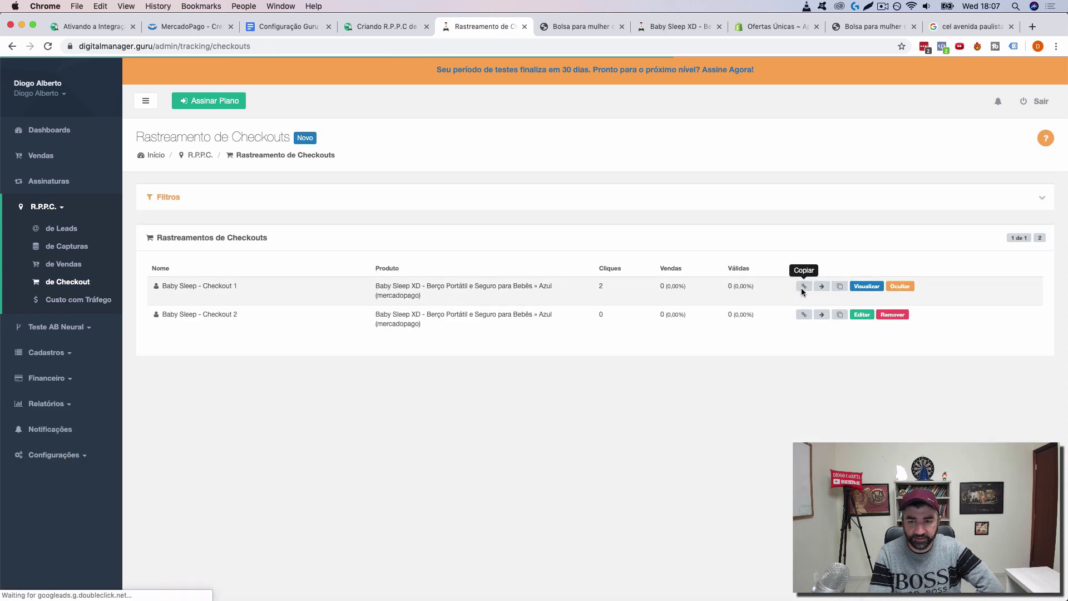
left_click(868, 286)
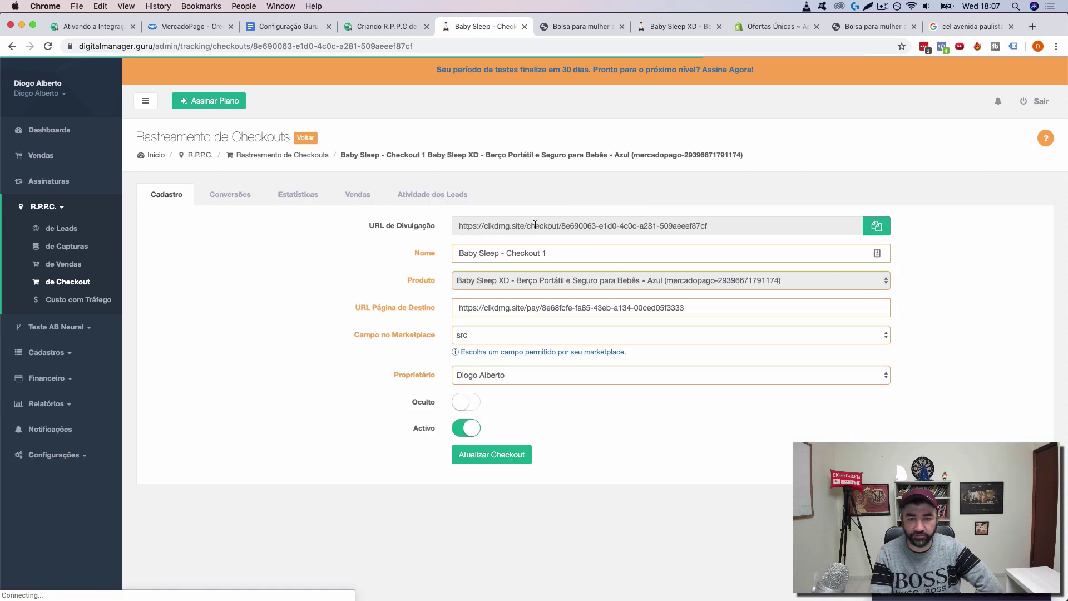
left_click_drag(569, 225, 746, 225)
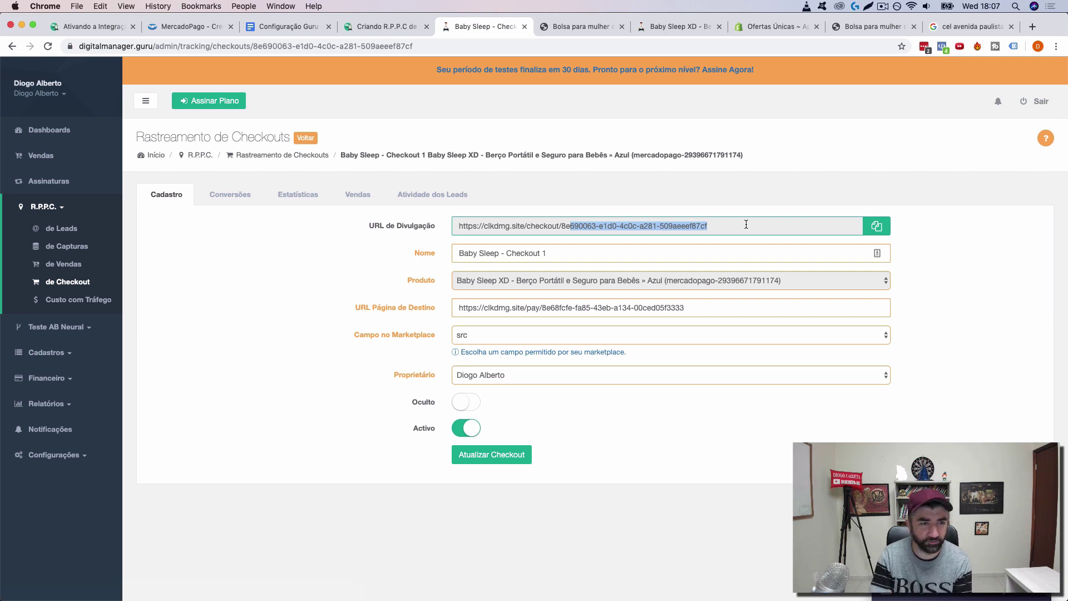
left_click(55, 208)
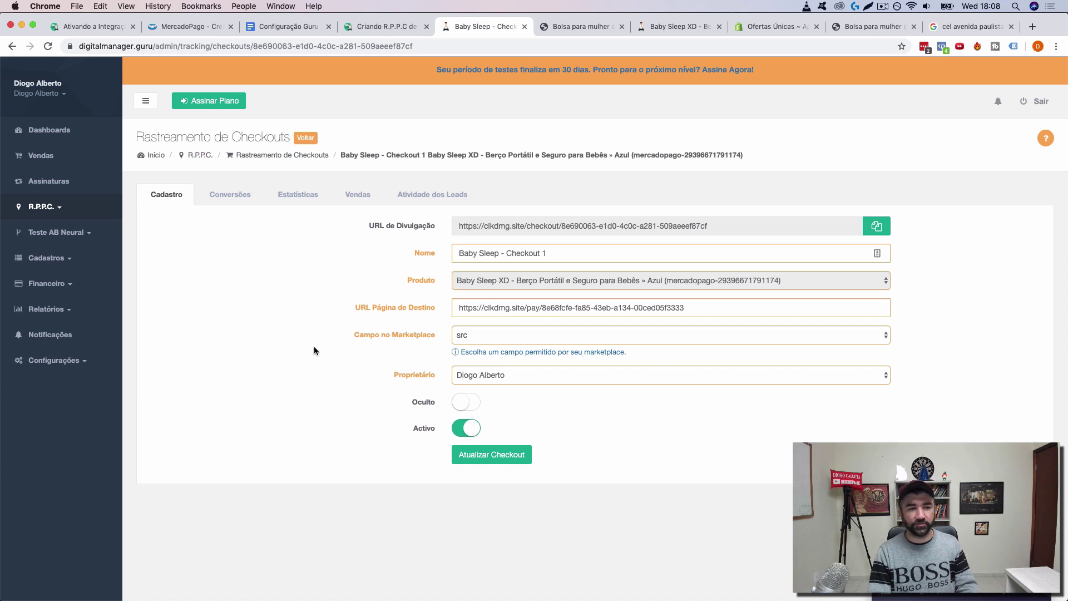
Step: Open the main sales dashboard for the last 28 days, still showing zero figures
left_click(52, 133)
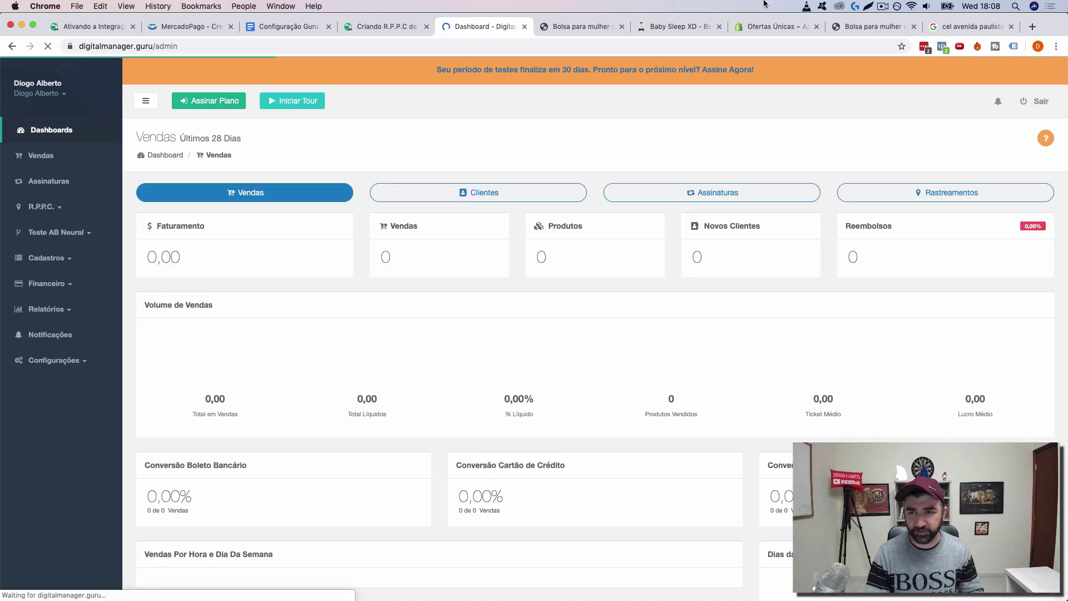
left_click(883, 6)
left_click(884, 6)
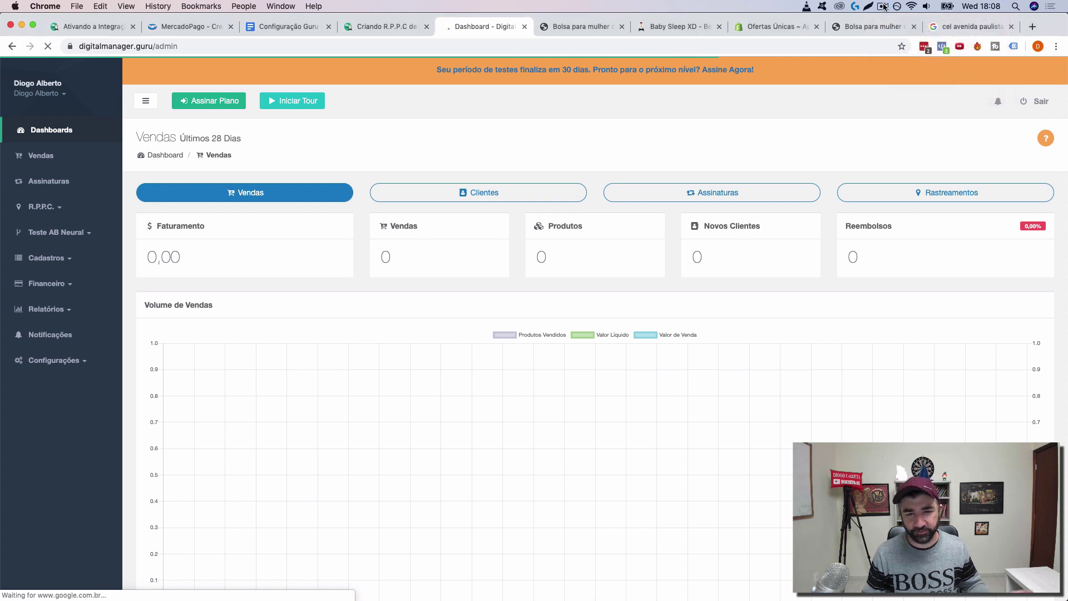